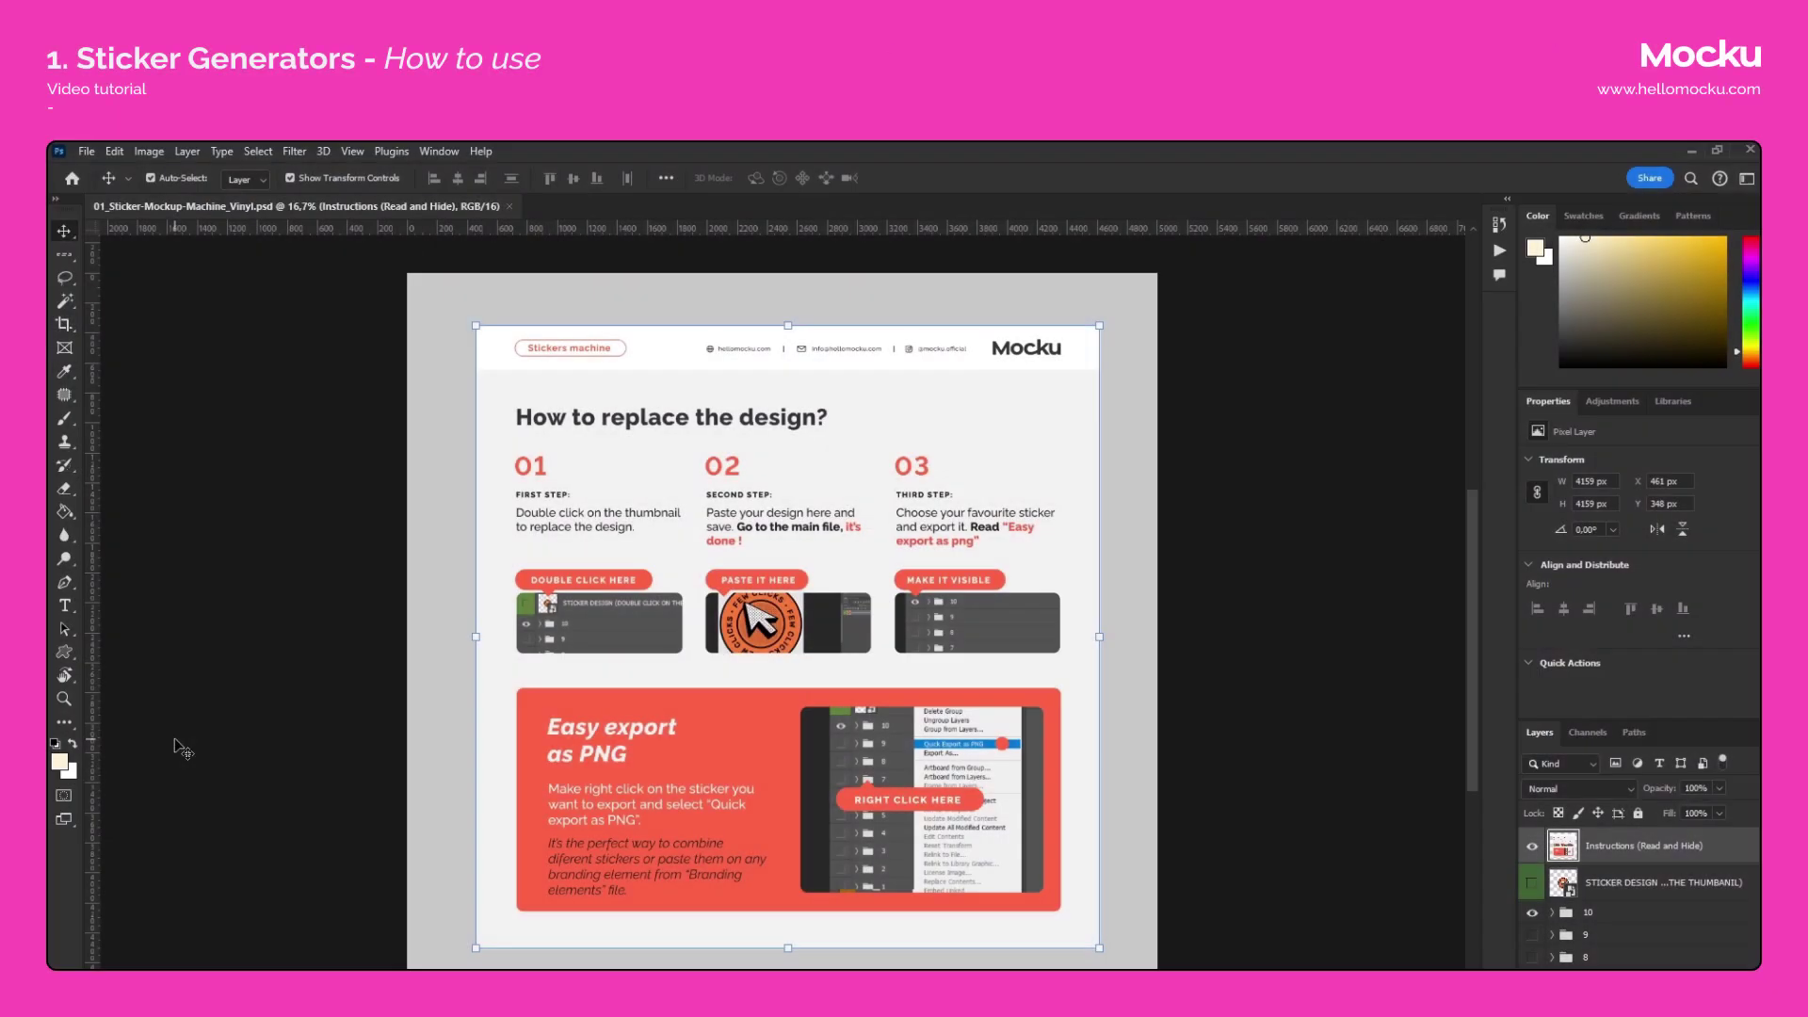
# Hide the Instructions layer and open the contents of the STICKER DESIGN smart object.
pyautogui.click(1532, 846)
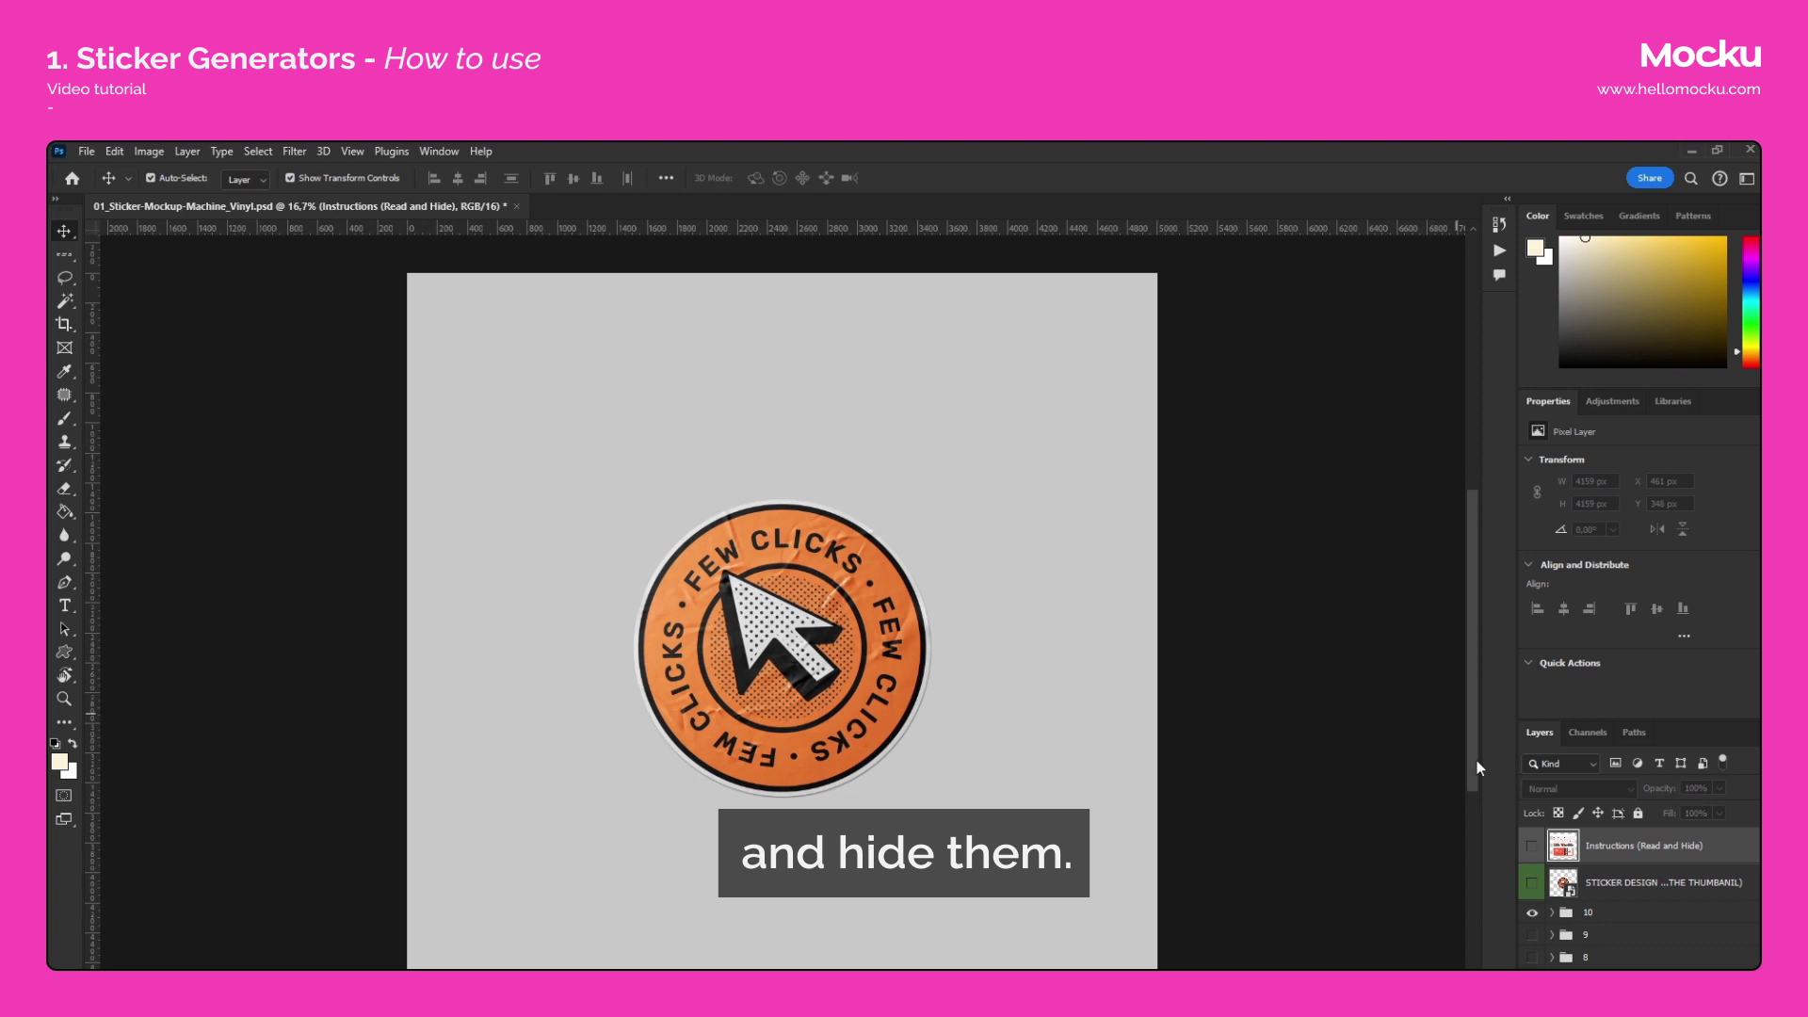
pyautogui.doubleClick(1564, 883)
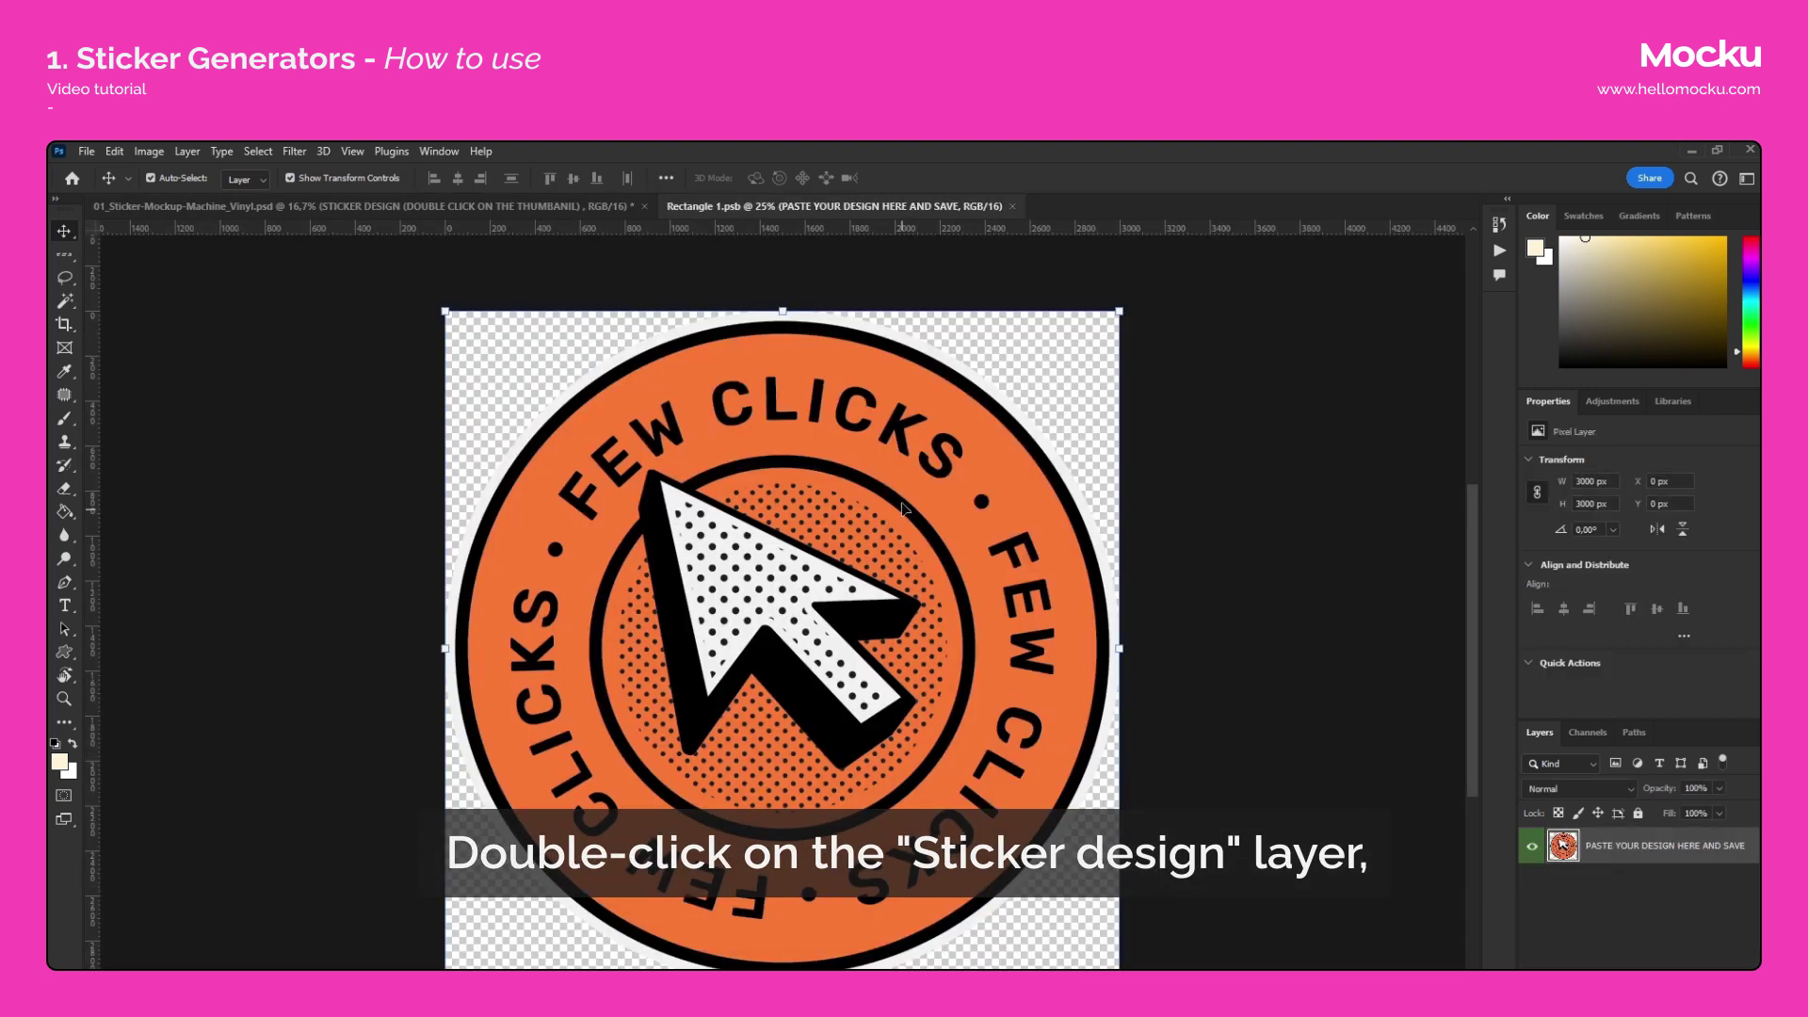
# Paste the "MOCKUPS ARE MY PASSION" design as a smart object and enlarge it to span the canvas width.
pyautogui.hotkey('ctrl', 'v')
pyautogui.click(987, 400)
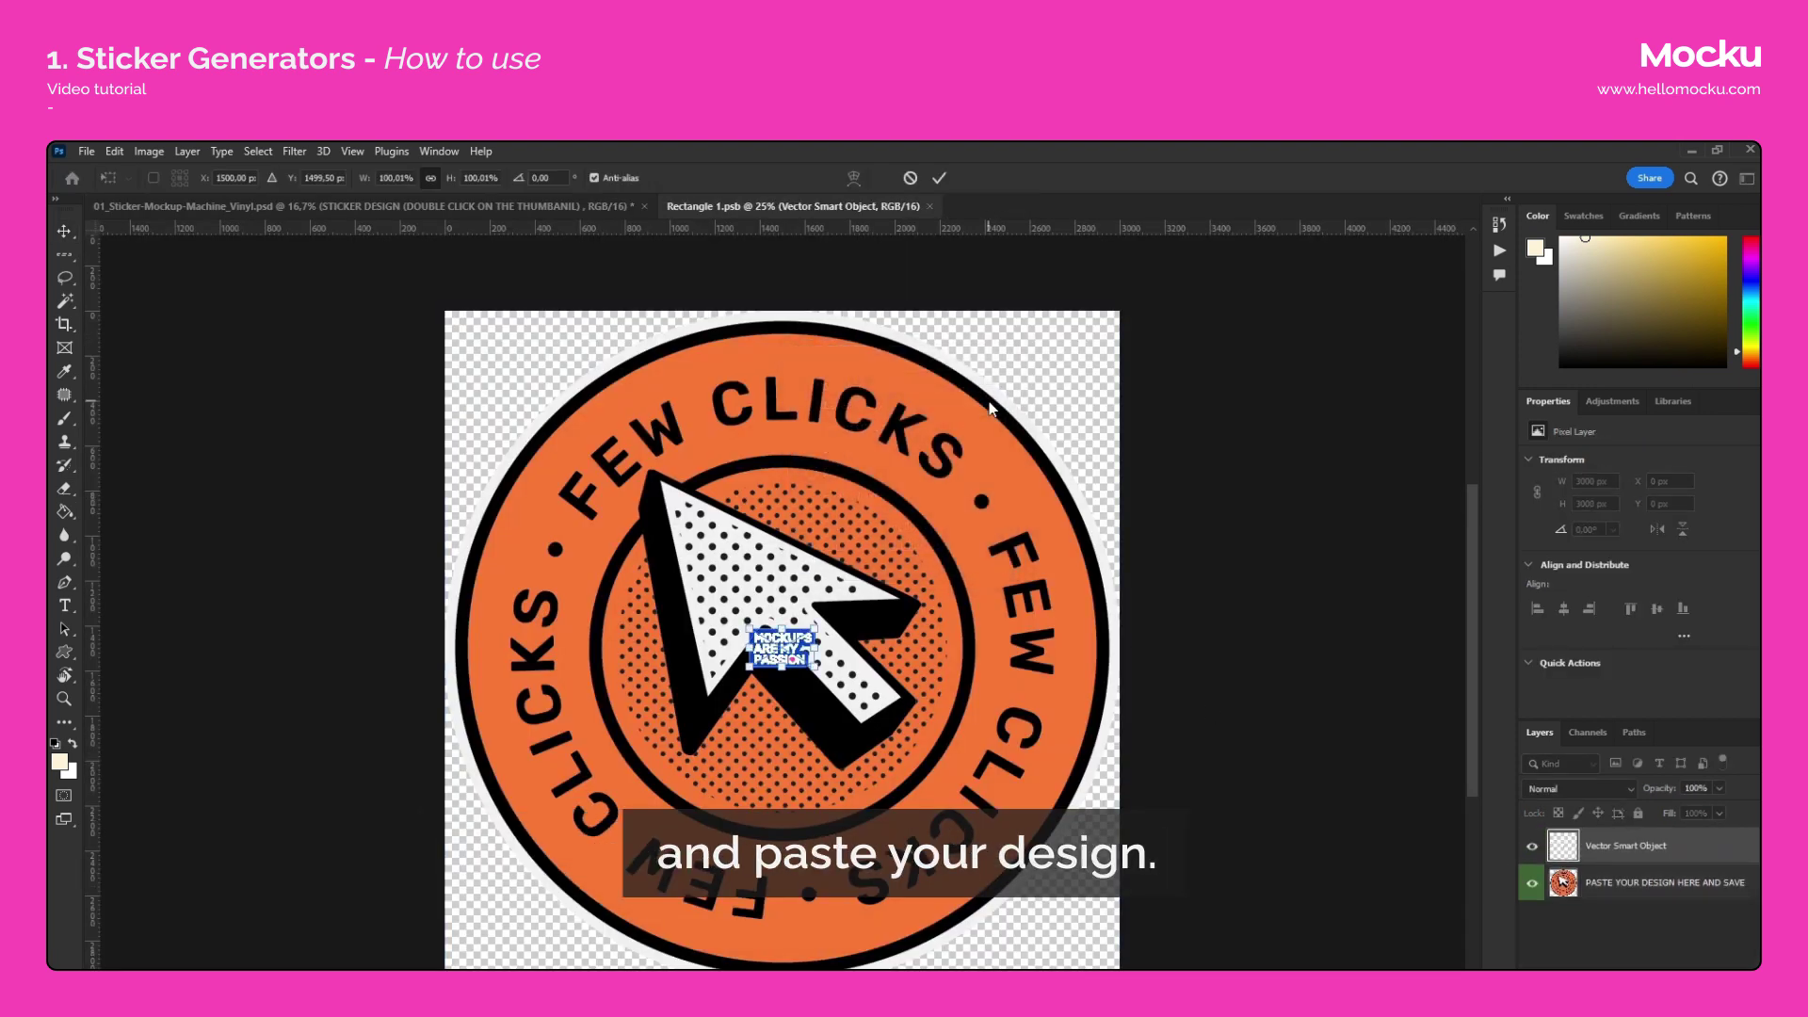
pyautogui.moveTo(816, 629); pyautogui.dragTo(1121, 450)
pyautogui.press('Return')
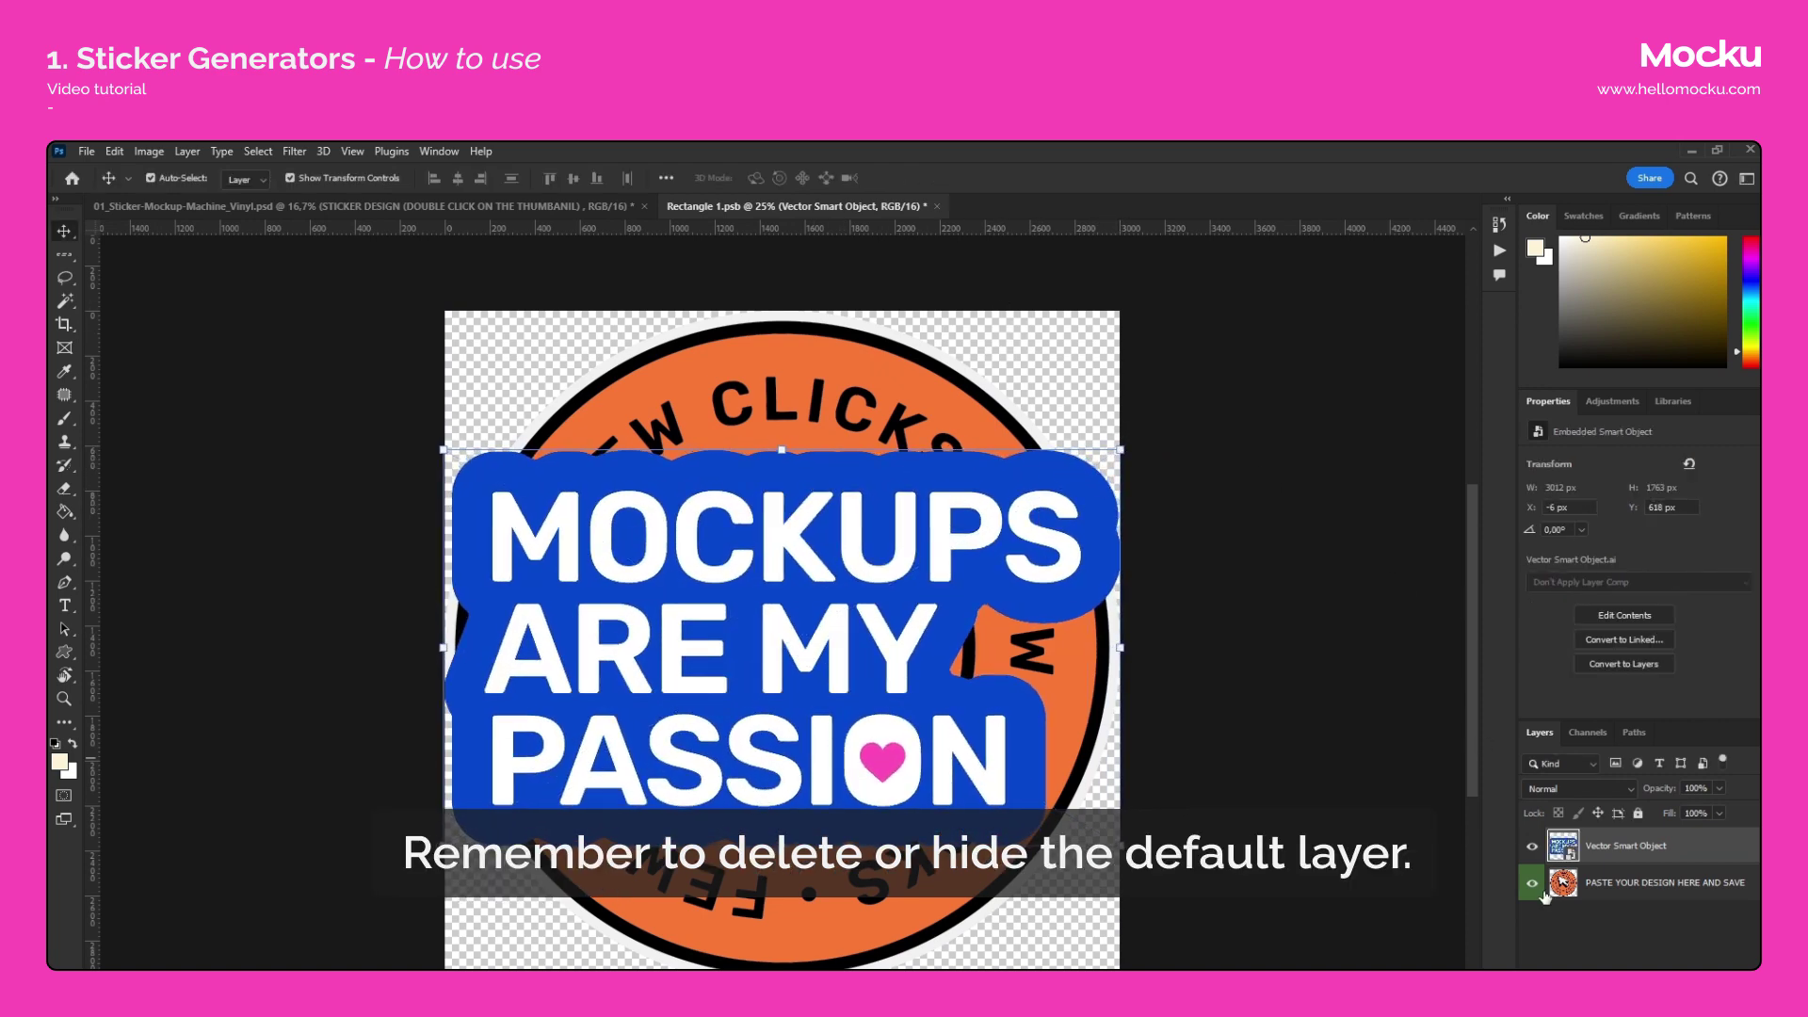
# Hide the default "PASTE YOUR DESIGN HERE AND SAVE" layer, and close the sticker design document with its changes saved.
pyautogui.click(1532, 884)
pyautogui.click(937, 206)
pyautogui.click(819, 490)
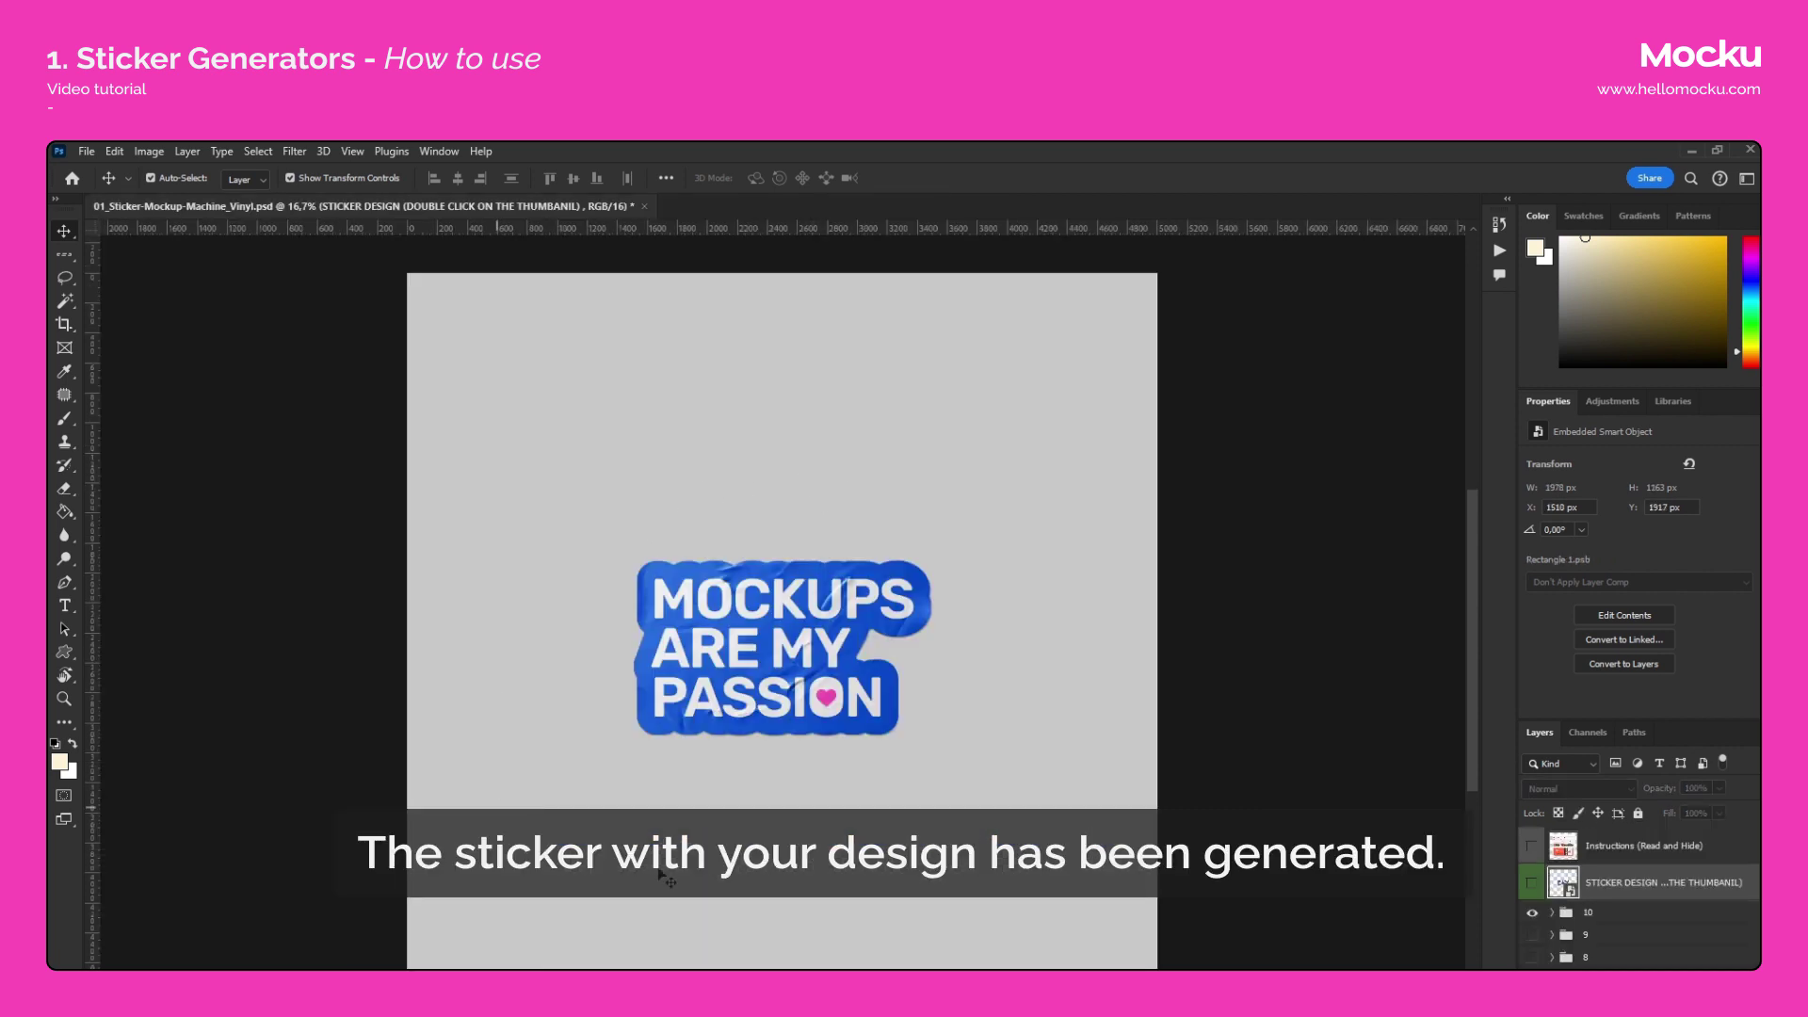
# Preview the sticker in each numbered texture group one at a time, working down the list from group 10.
pyautogui.moveTo(1758, 876)
pyautogui.mouseDown()
pyautogui.moveTo(1757, 932)
pyautogui.moveTo(1758, 885)
pyautogui.mouseUp()
pyautogui.click(1532, 879)
pyautogui.click(1533, 901)
pyautogui.click(1532, 903)
pyautogui.click(1533, 924)
pyautogui.click(1532, 924)
pyautogui.click(1533, 947)
pyautogui.click(1532, 946)
pyautogui.click(1533, 967)
pyautogui.scroll(-2, 1639, 895)
pyautogui.click(1532, 907)
pyautogui.click(1533, 929)
pyautogui.click(1533, 930)
pyautogui.click(1533, 952)
pyautogui.click(1533, 953)
pyautogui.click(1533, 970)
pyautogui.click(1532, 975)
pyautogui.click(1533, 997)
pyautogui.click(1533, 997)
pyautogui.click(1533, 1016)
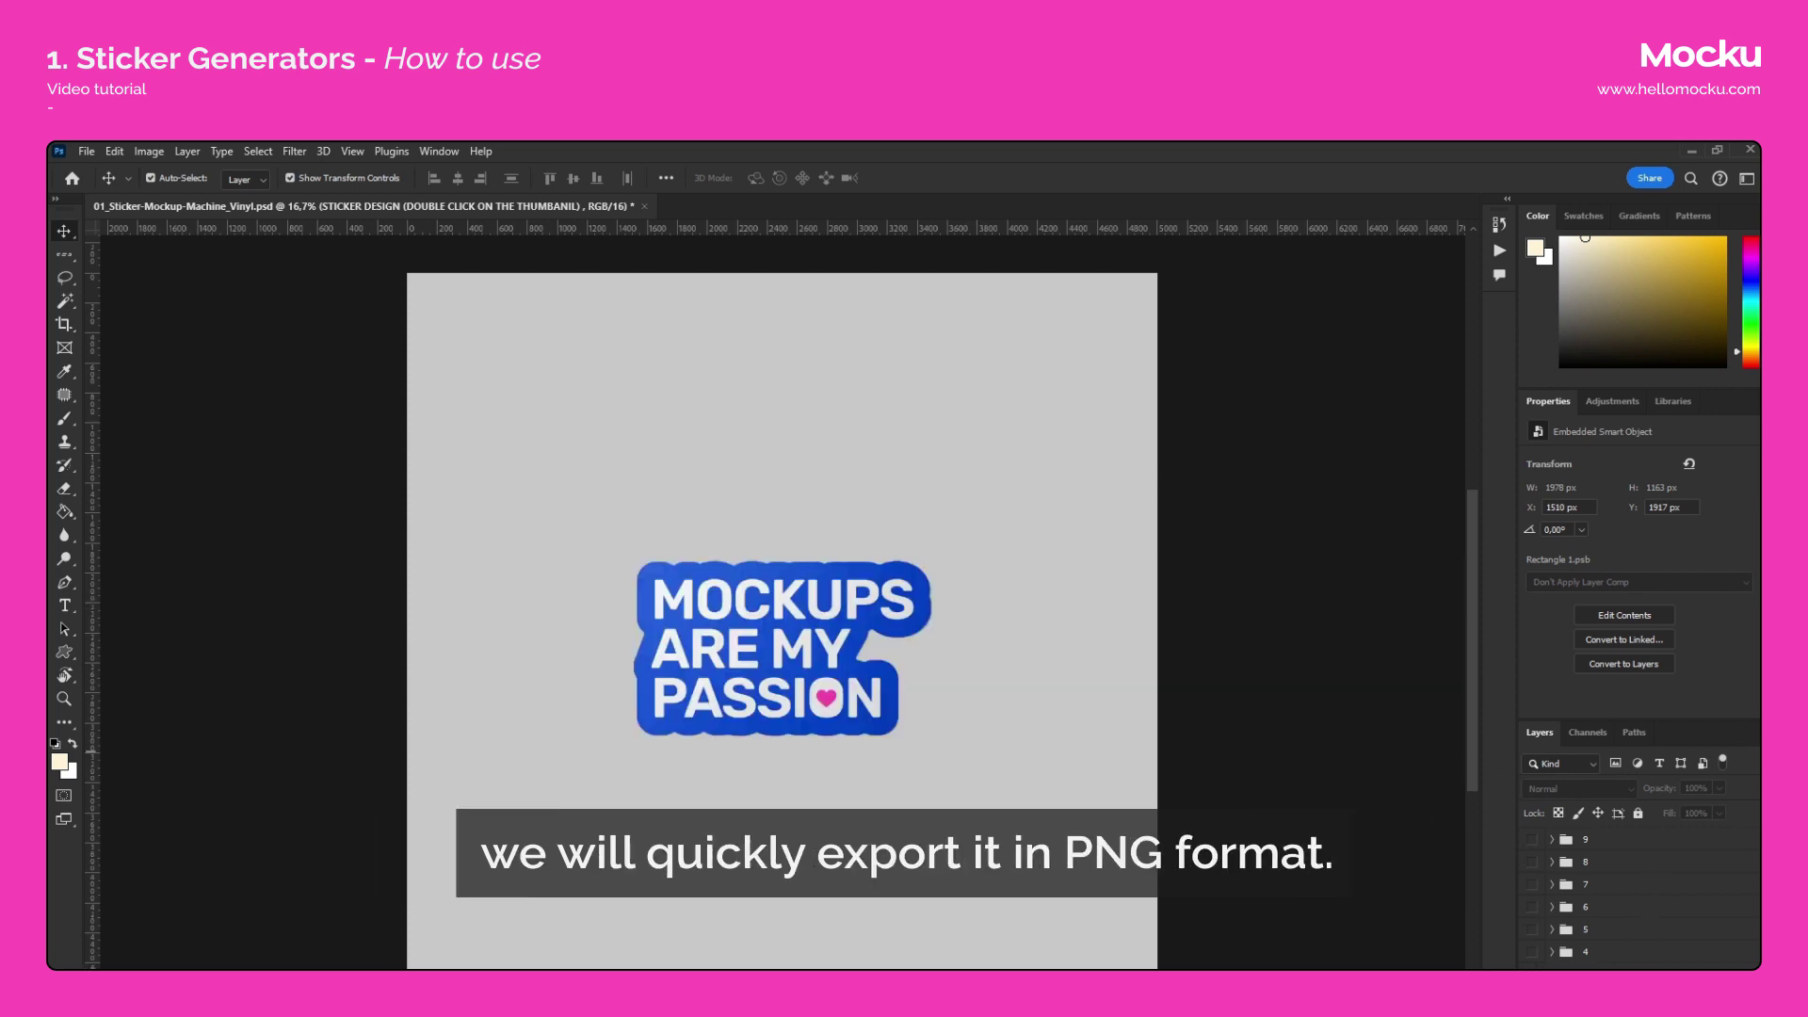
# Go back up through the texture groups and leave only group 4 visible.
pyautogui.click(1532, 1016)
pyautogui.click(1532, 996)
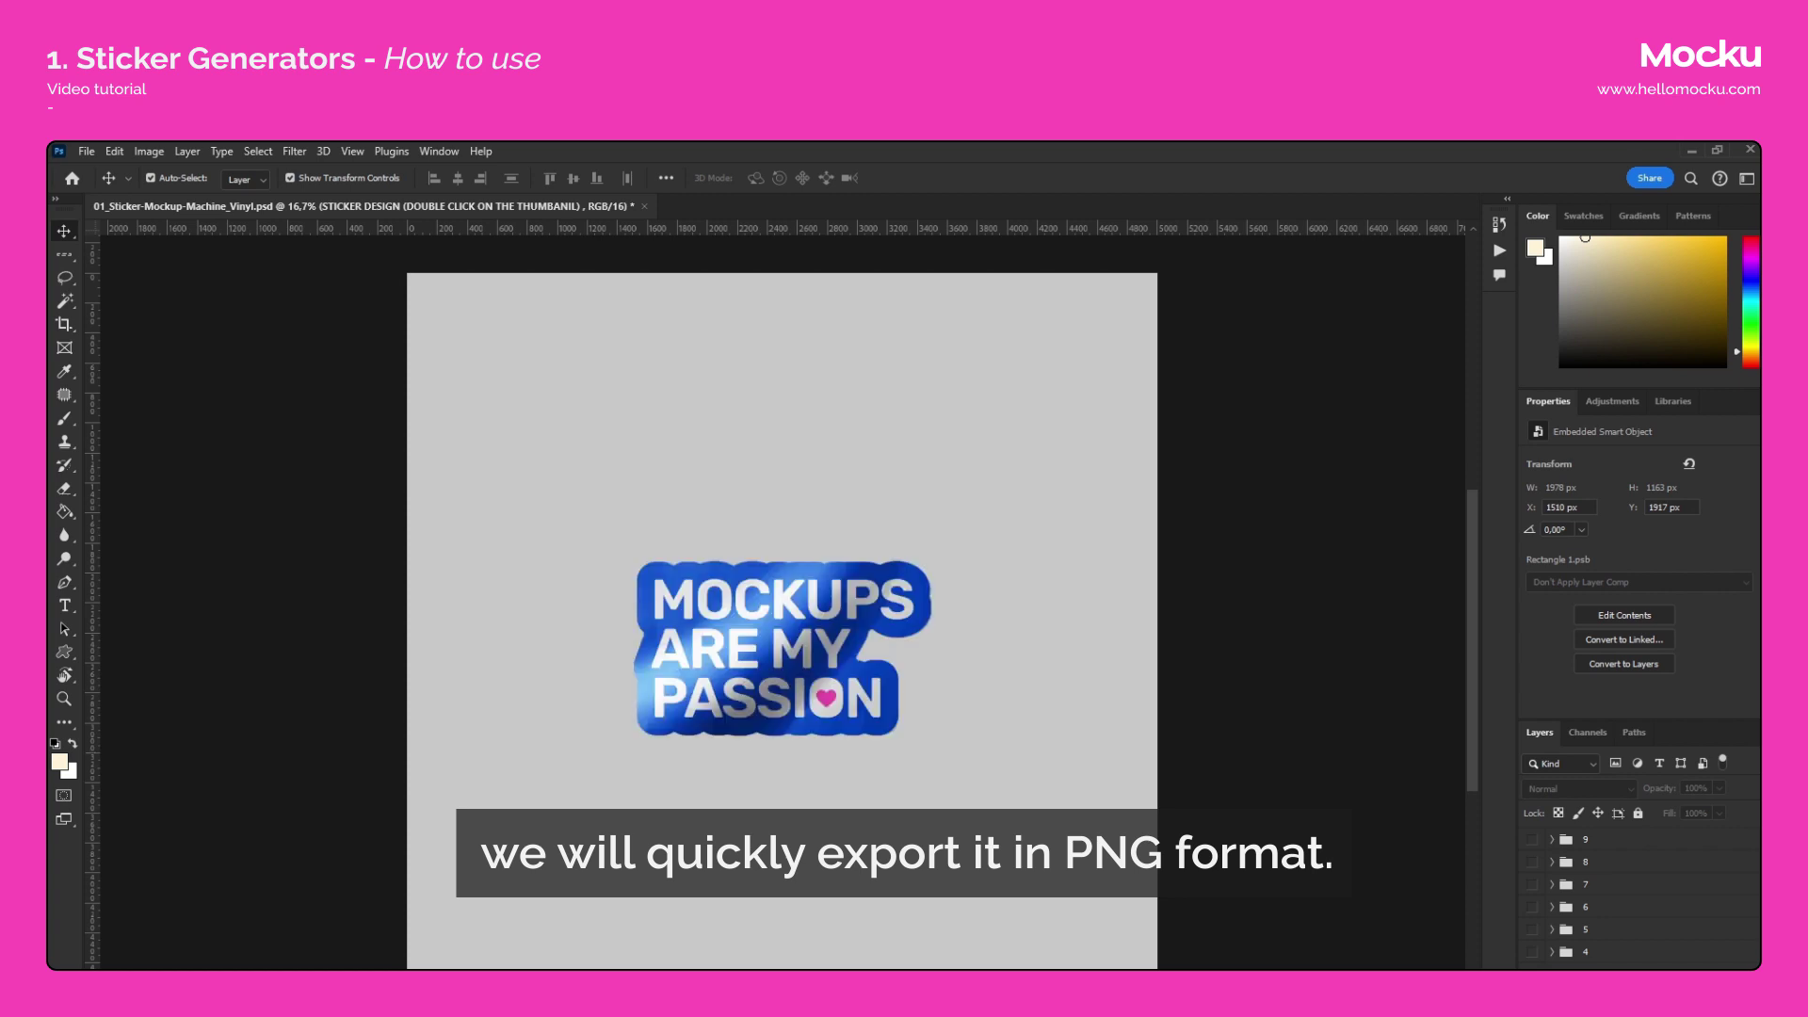
pyautogui.click(1533, 996)
pyautogui.click(1533, 975)
pyautogui.click(1533, 968)
pyautogui.click(1532, 953)
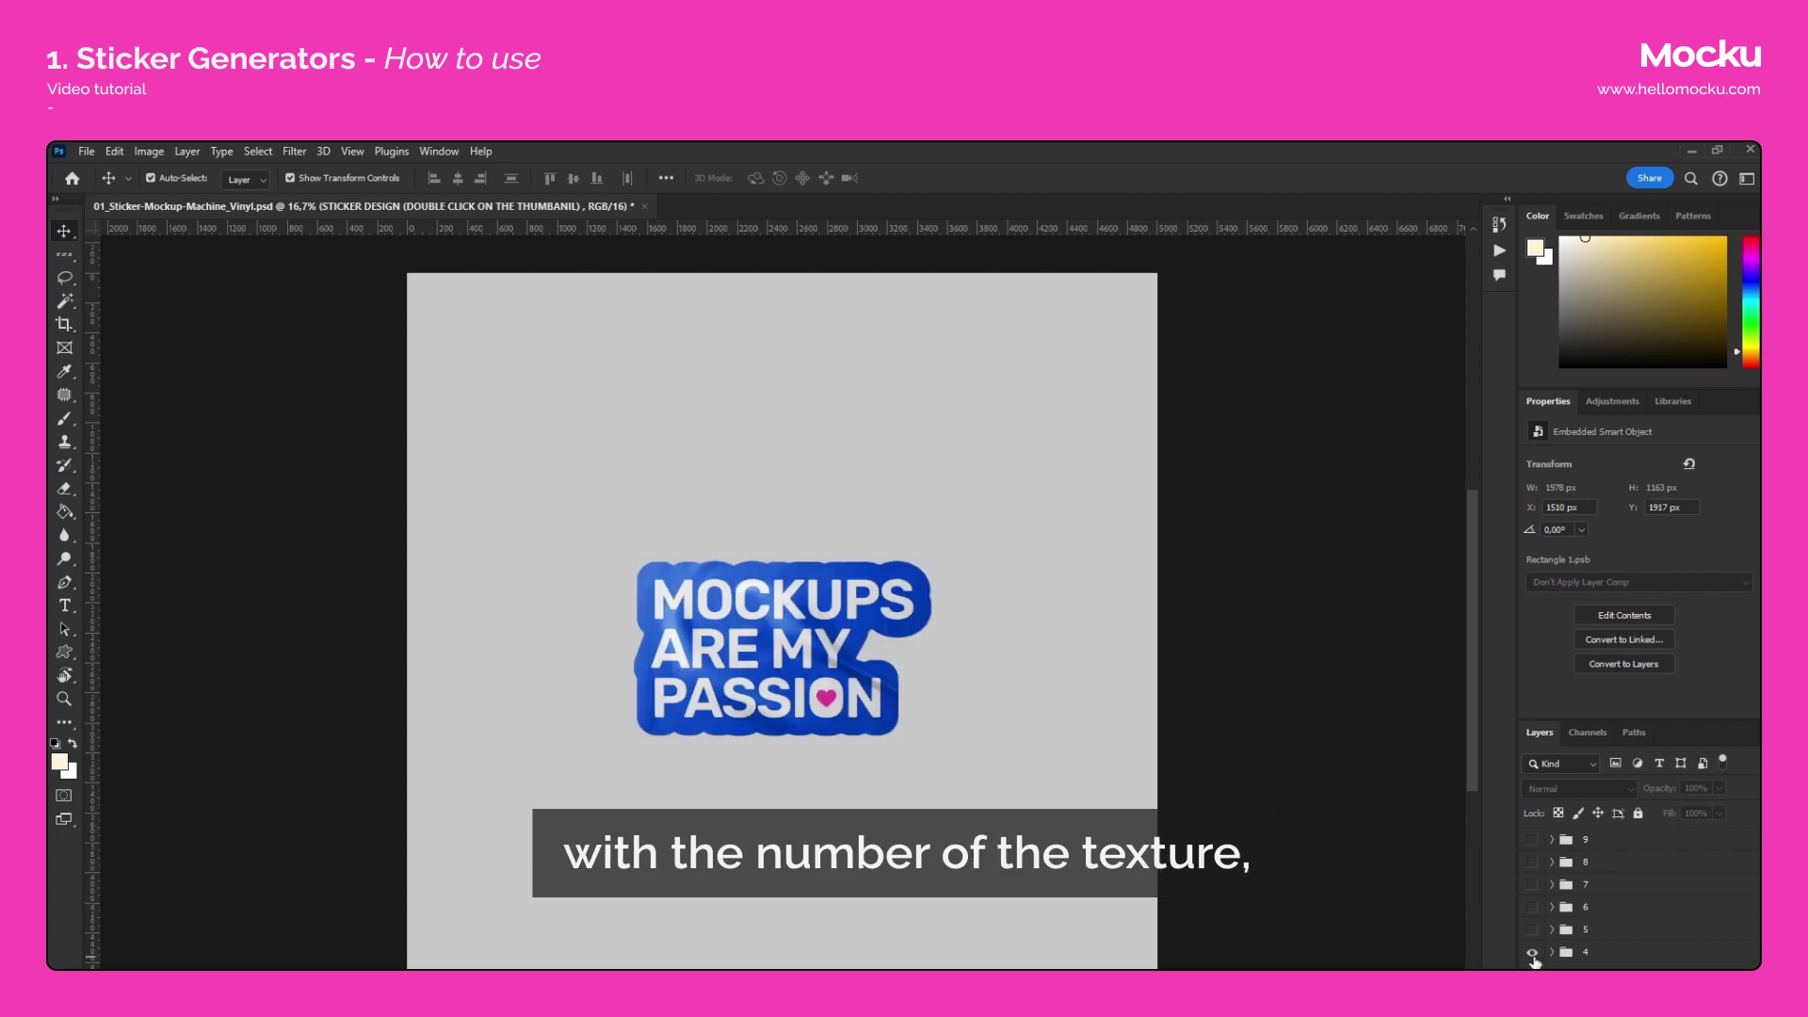
# Quick-export texture group 4 as a PNG.
pyautogui.click(1598, 955)
pyautogui.rightClick(1600, 957)
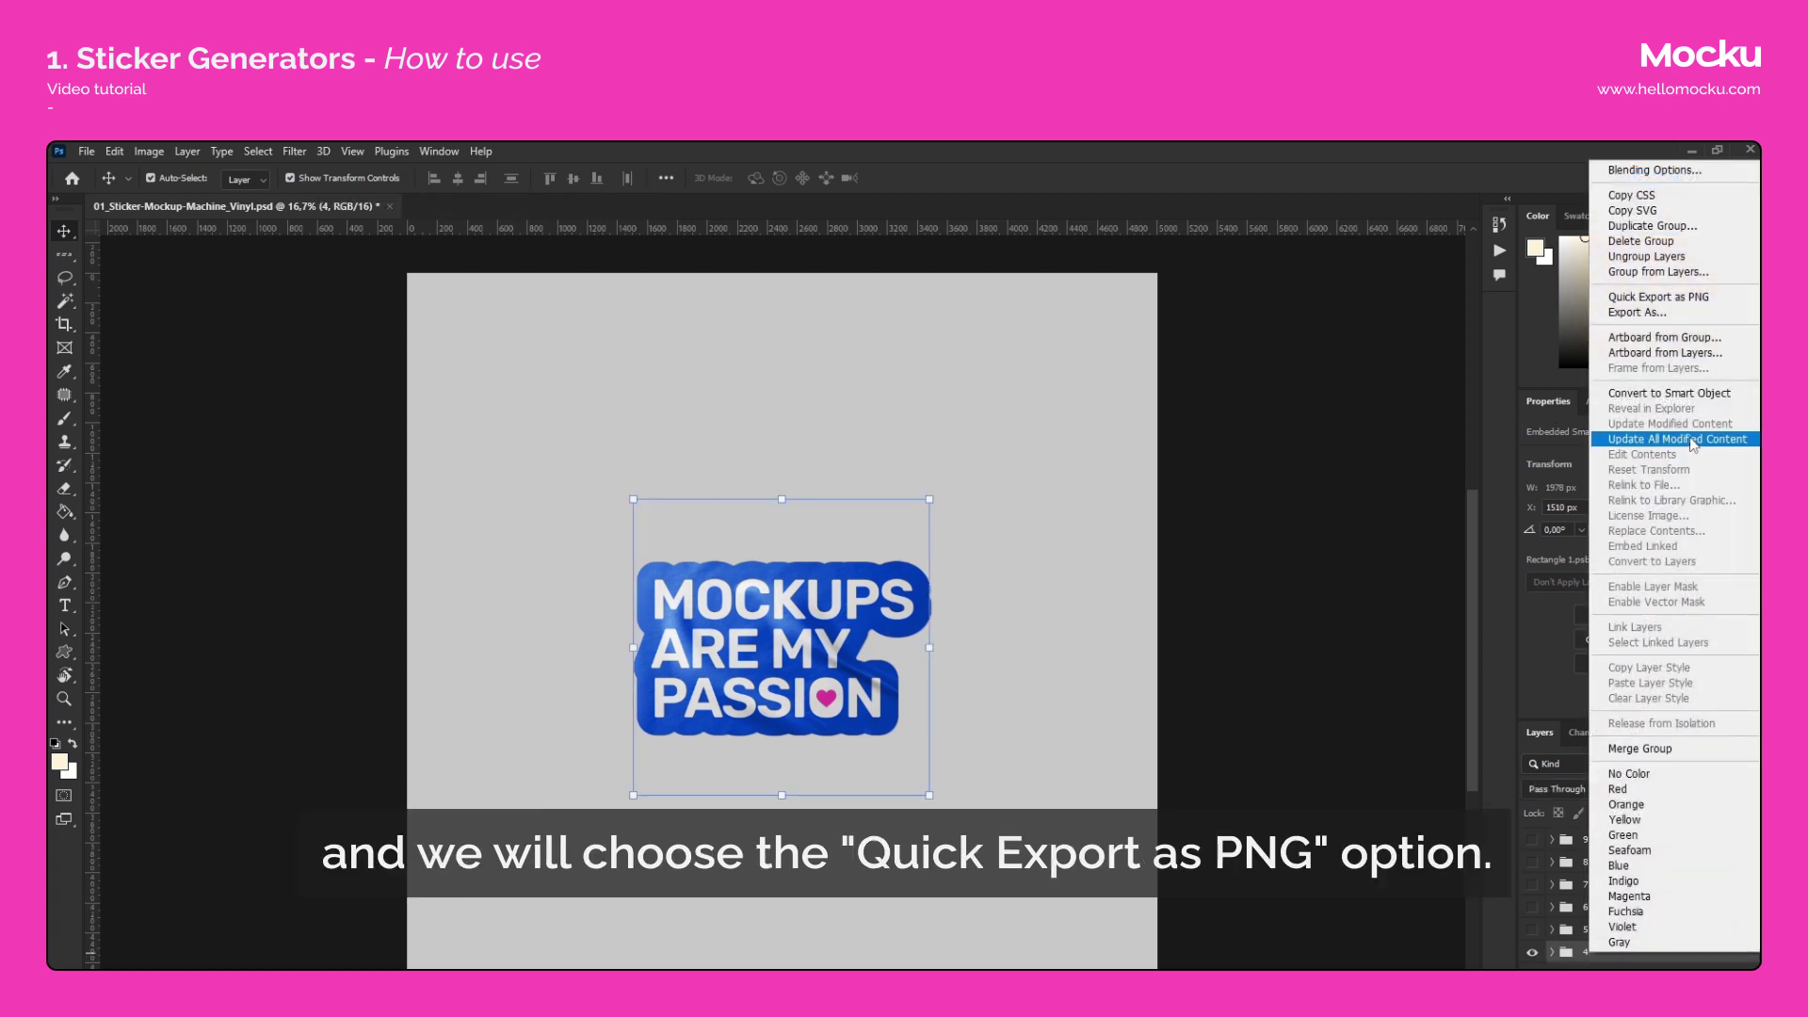
pyautogui.click(1677, 298)
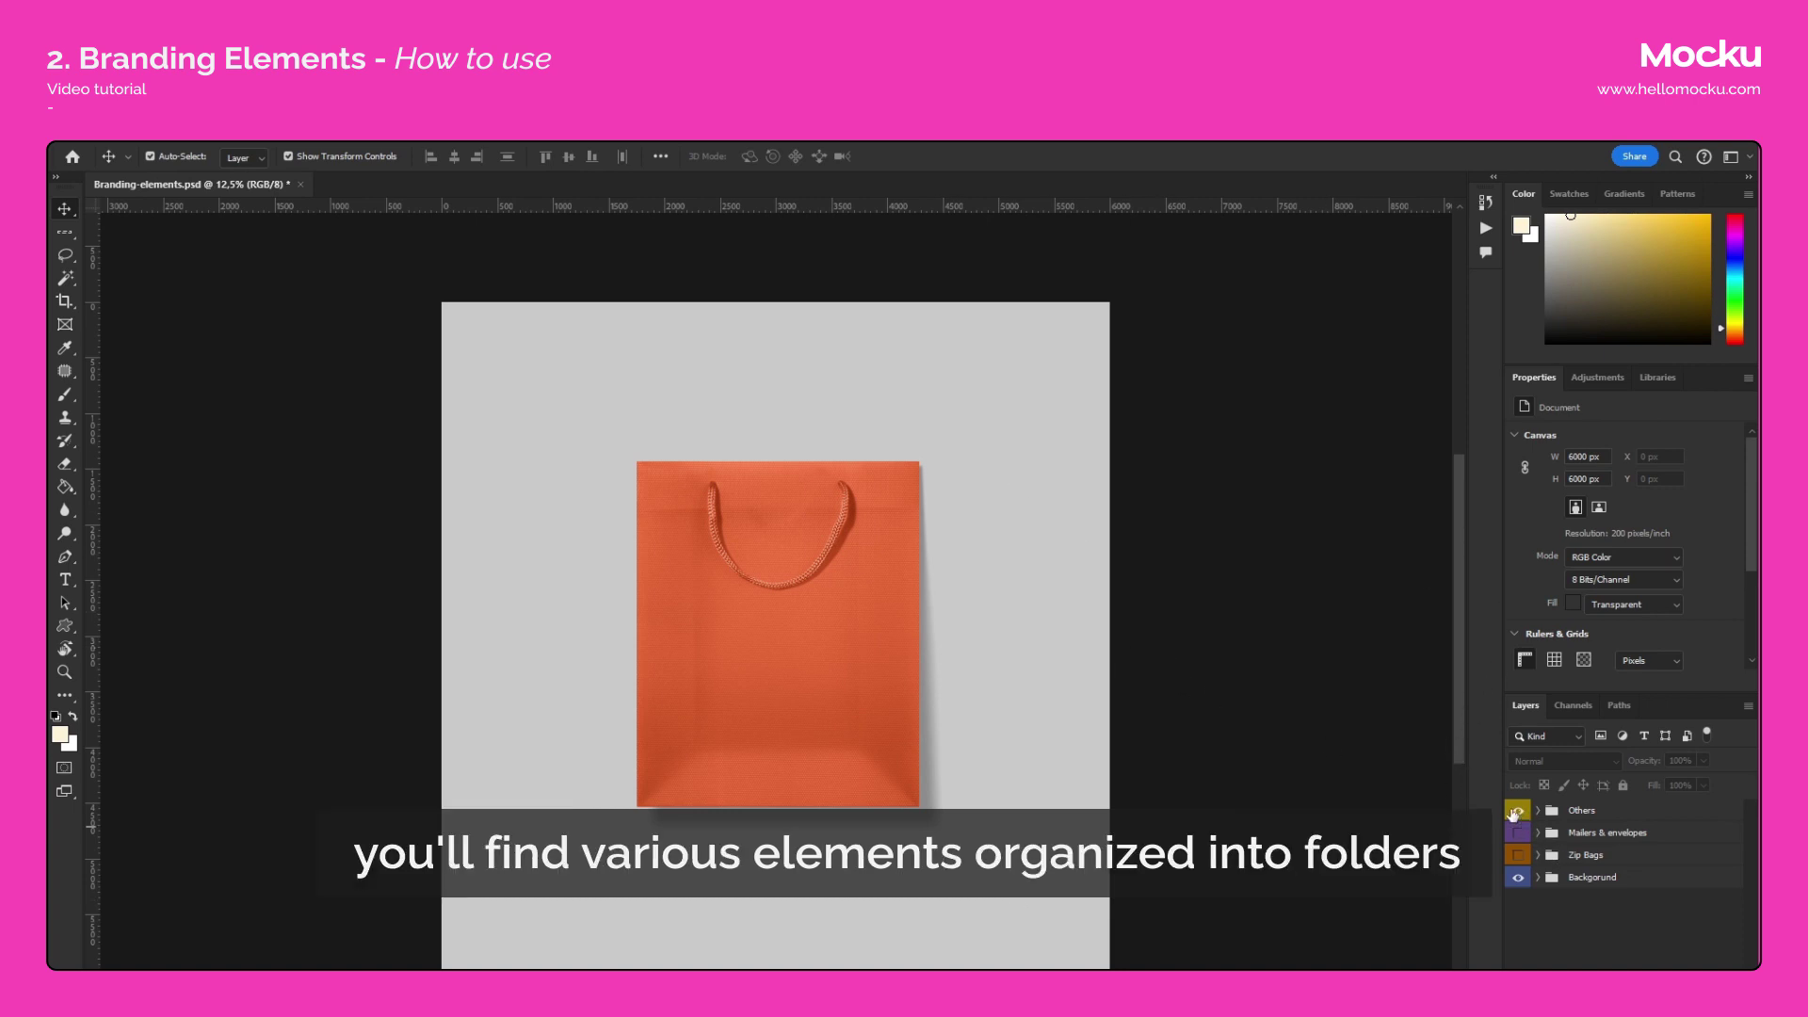
# In the Branding-elements file, preview the Mailers & envelopes and Zip Bags folders in turn with Others hidden.
pyautogui.click(1519, 812)
pyautogui.click(1518, 833)
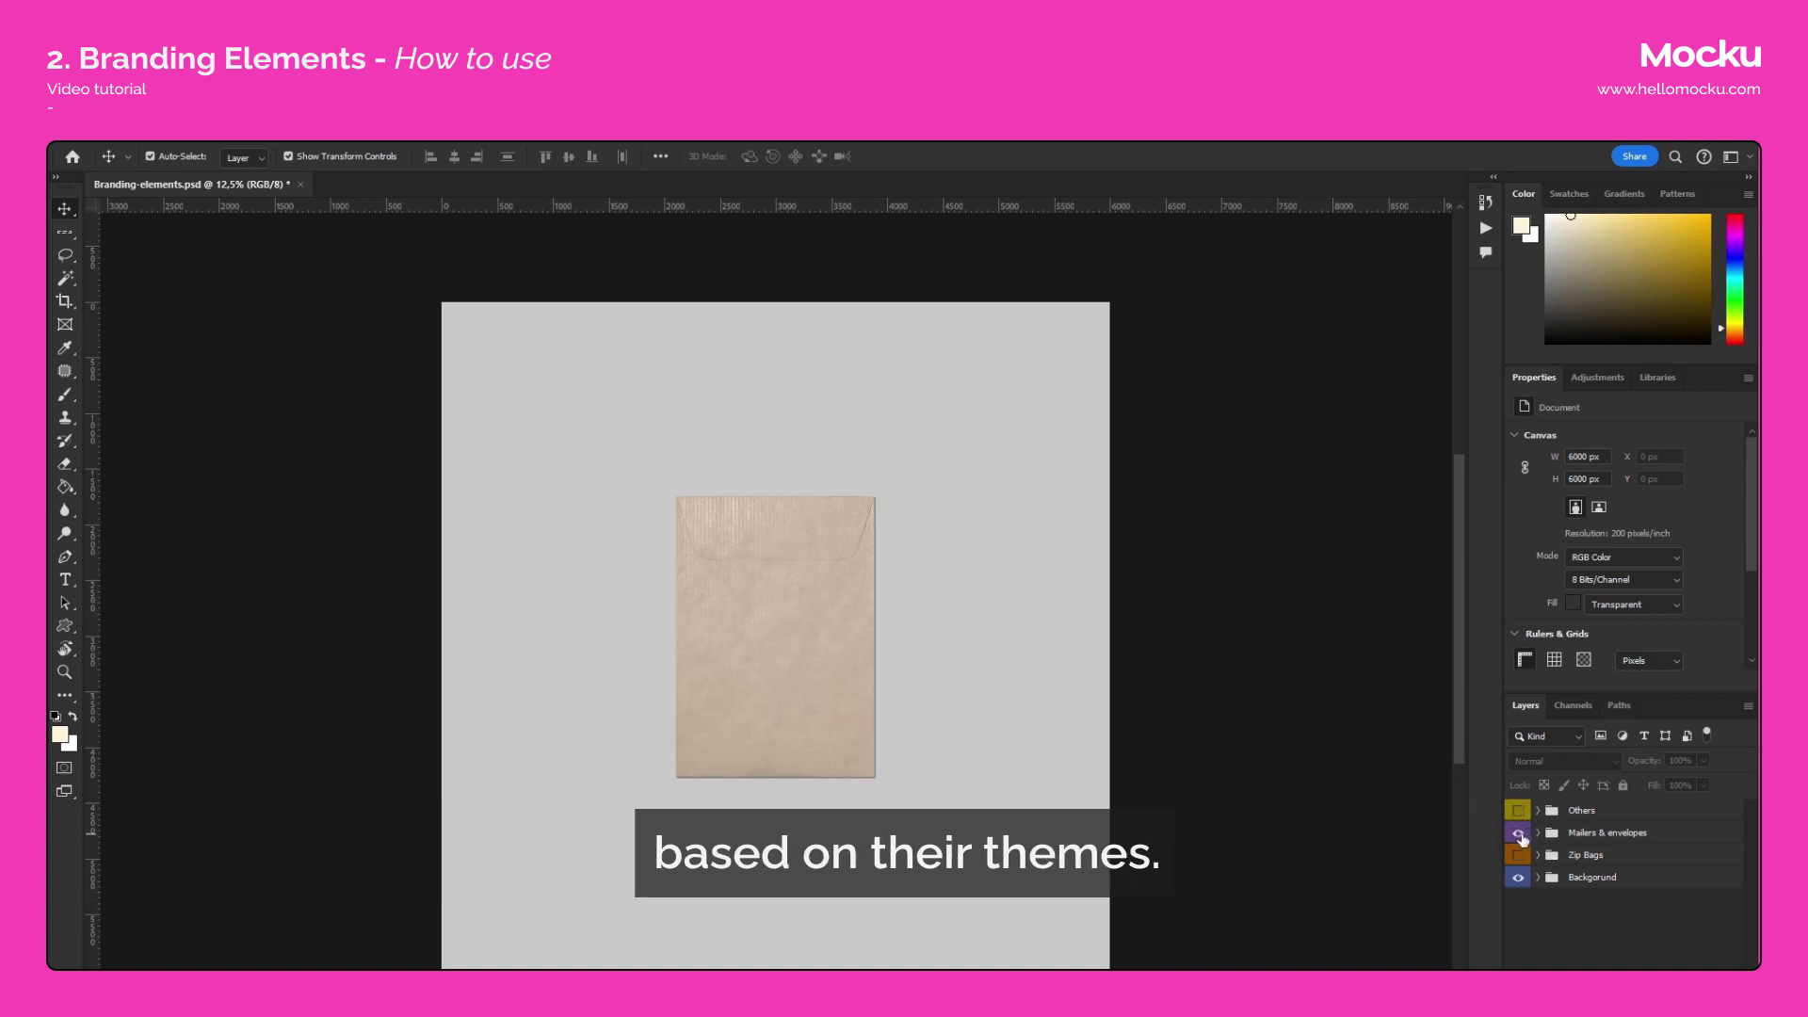
pyautogui.click(1518, 834)
pyautogui.click(1519, 855)
pyautogui.click(1518, 855)
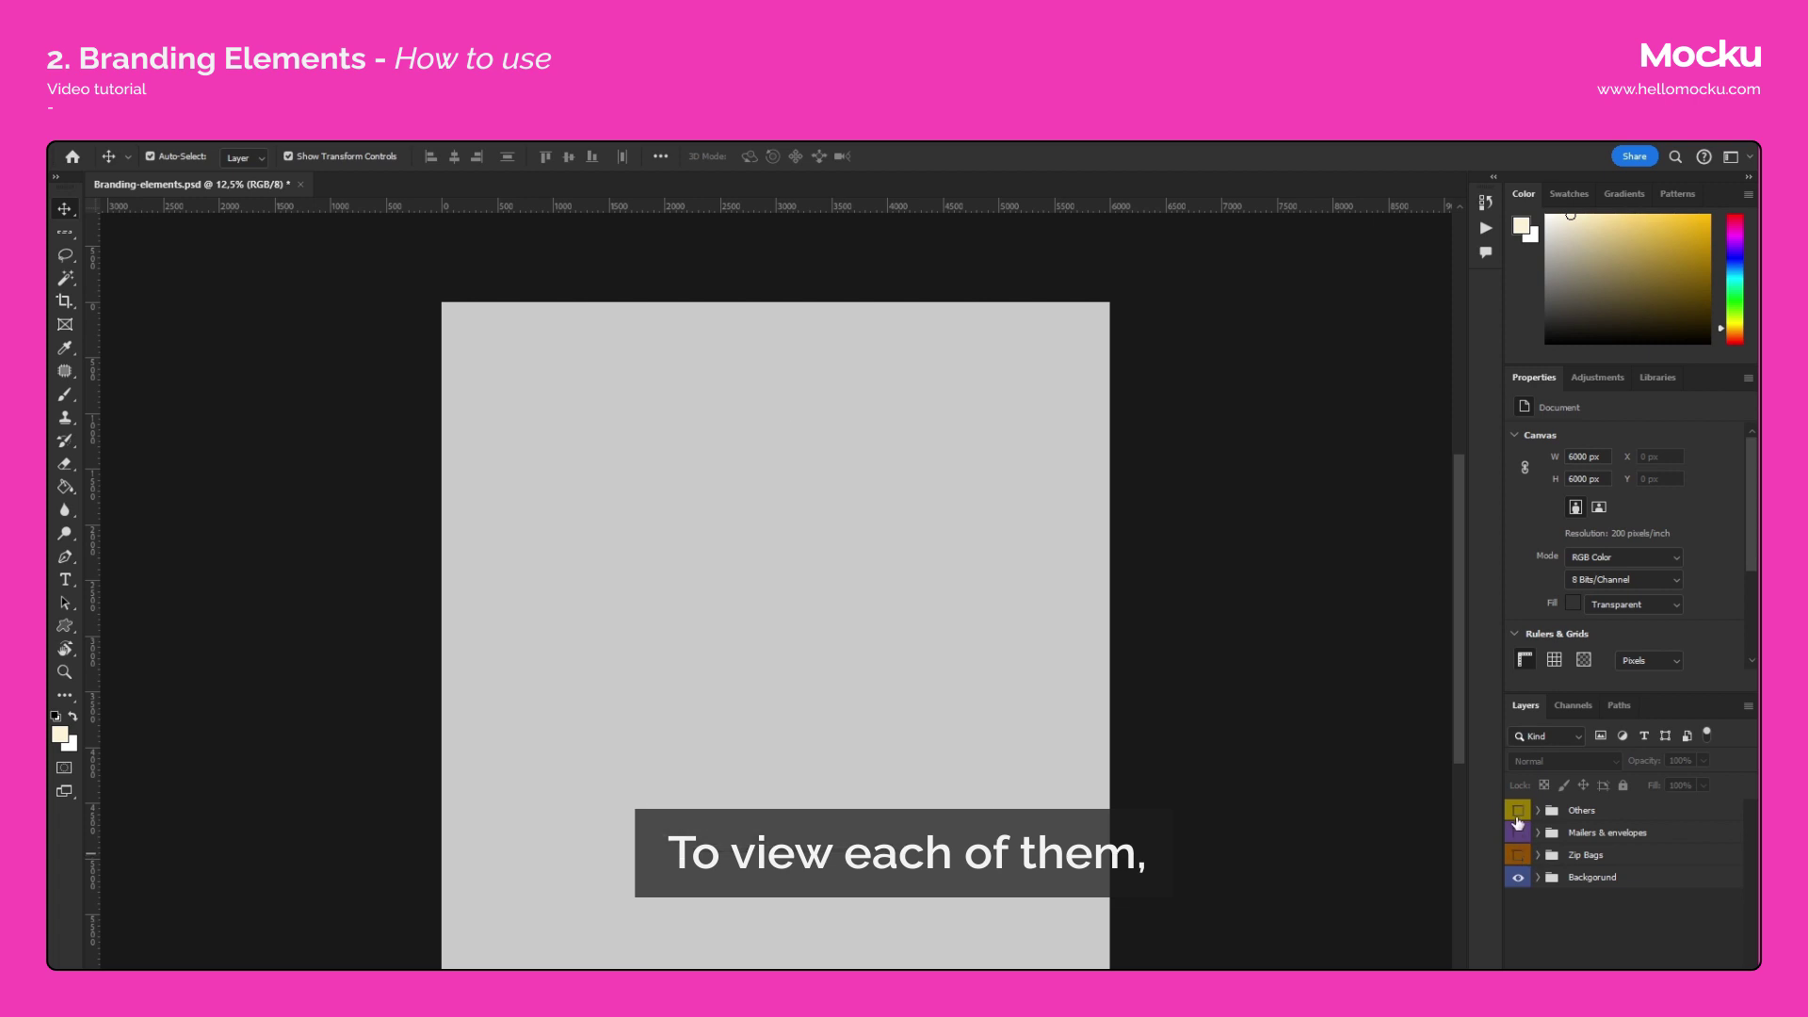
# Make the Others folder visible and expand it to list its elements.
pyautogui.click(1517, 812)
pyautogui.click(1571, 812)
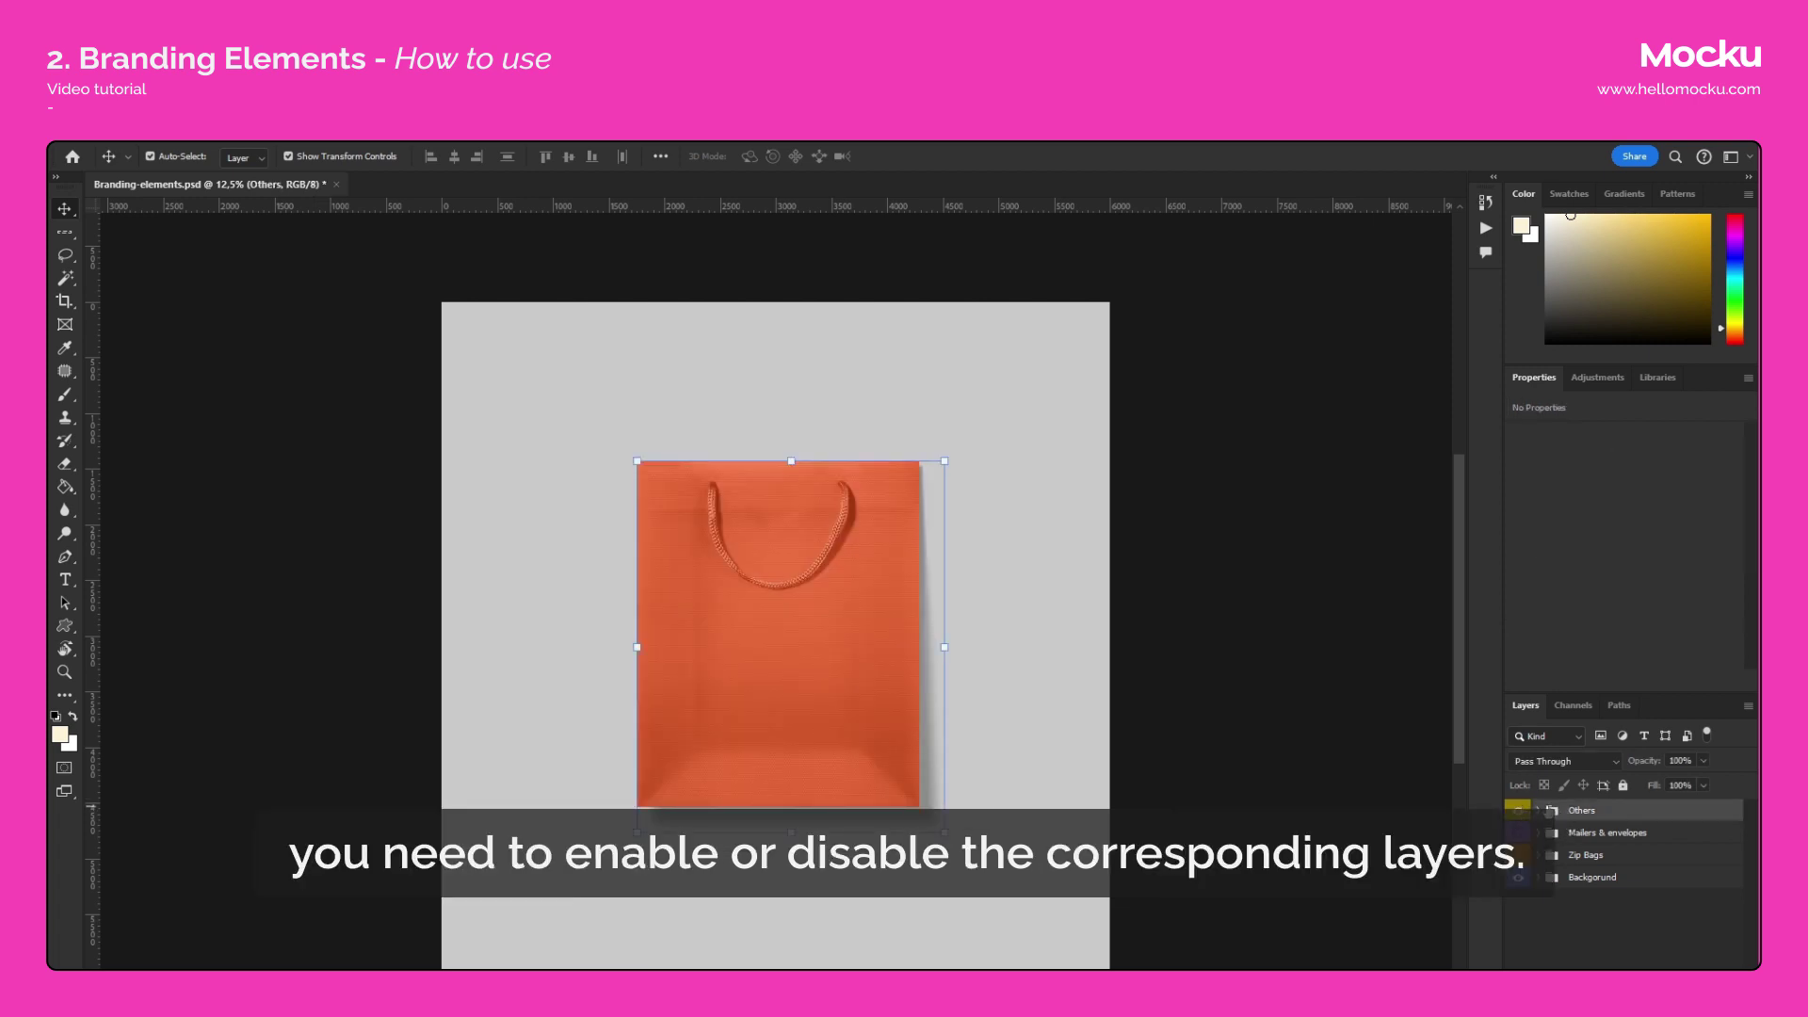
pyautogui.click(1541, 811)
pyautogui.scroll(2, 1122, 735)
pyautogui.scroll(-1, 1356, 803)
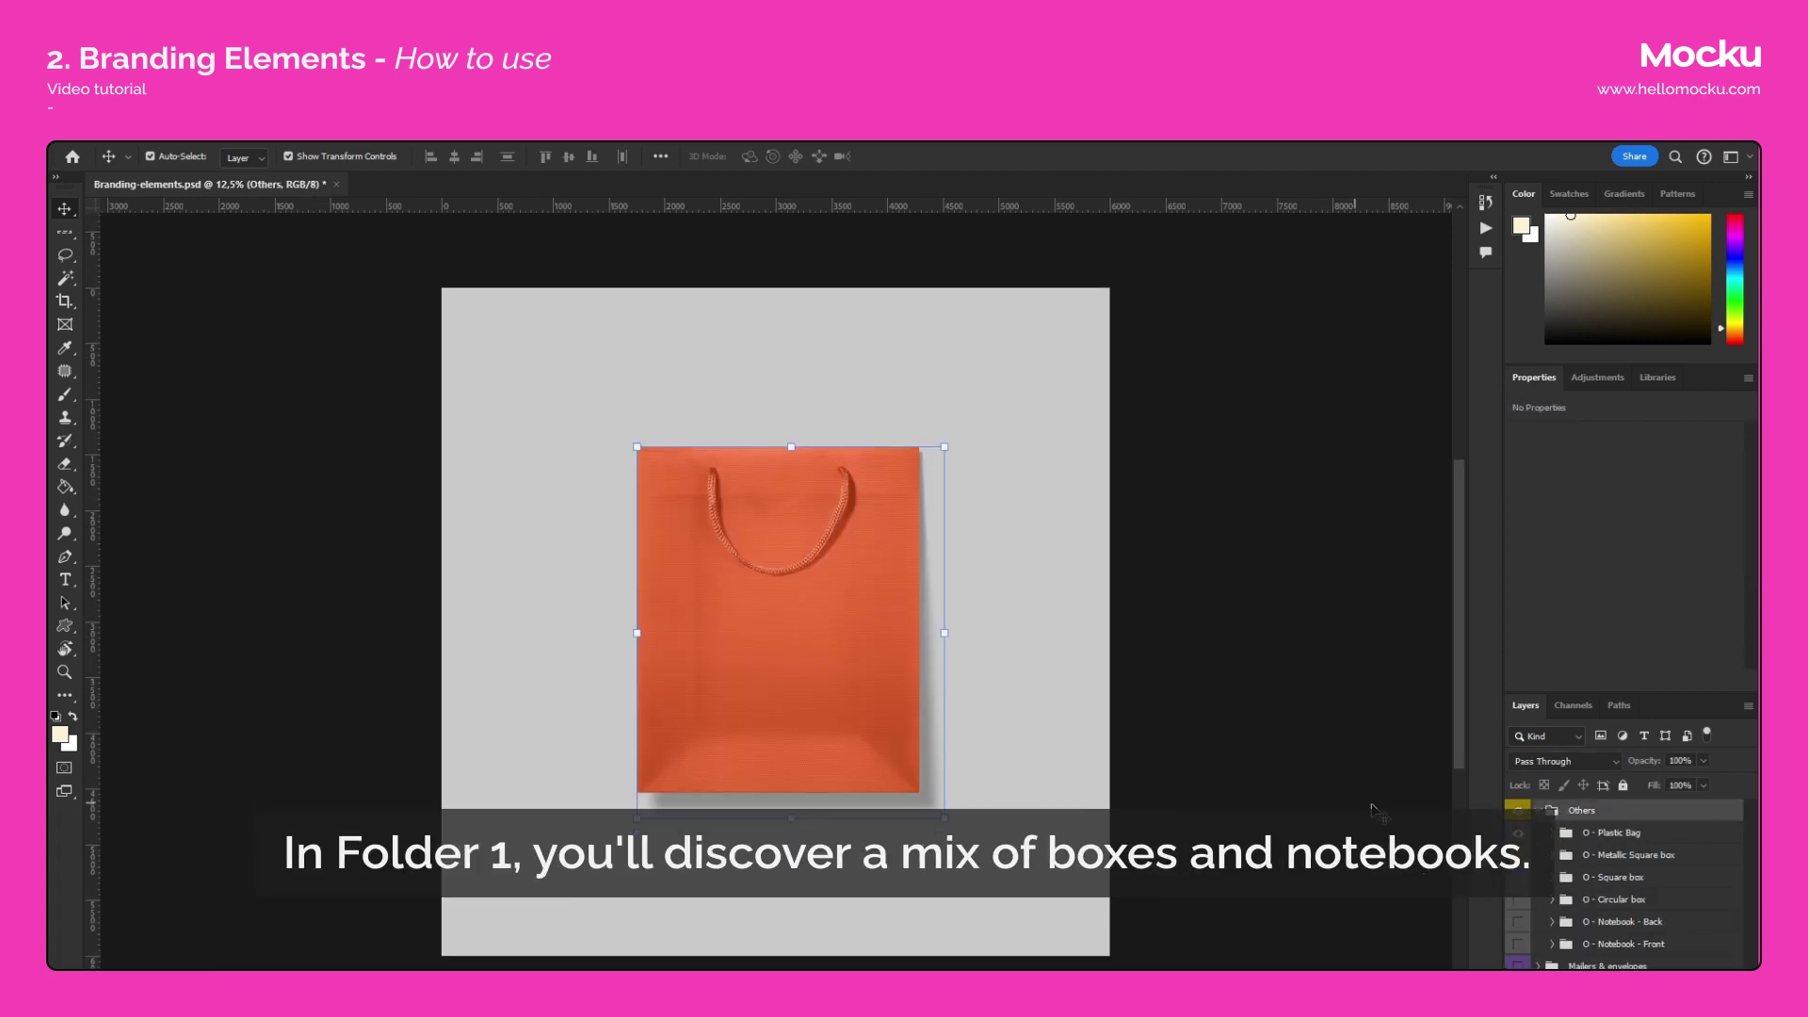
# Hide the Plastic Bag and preview the metallic, square and circular boxes and the notebook back and front individually.
pyautogui.click(1519, 833)
pyautogui.click(1518, 856)
pyautogui.click(1519, 855)
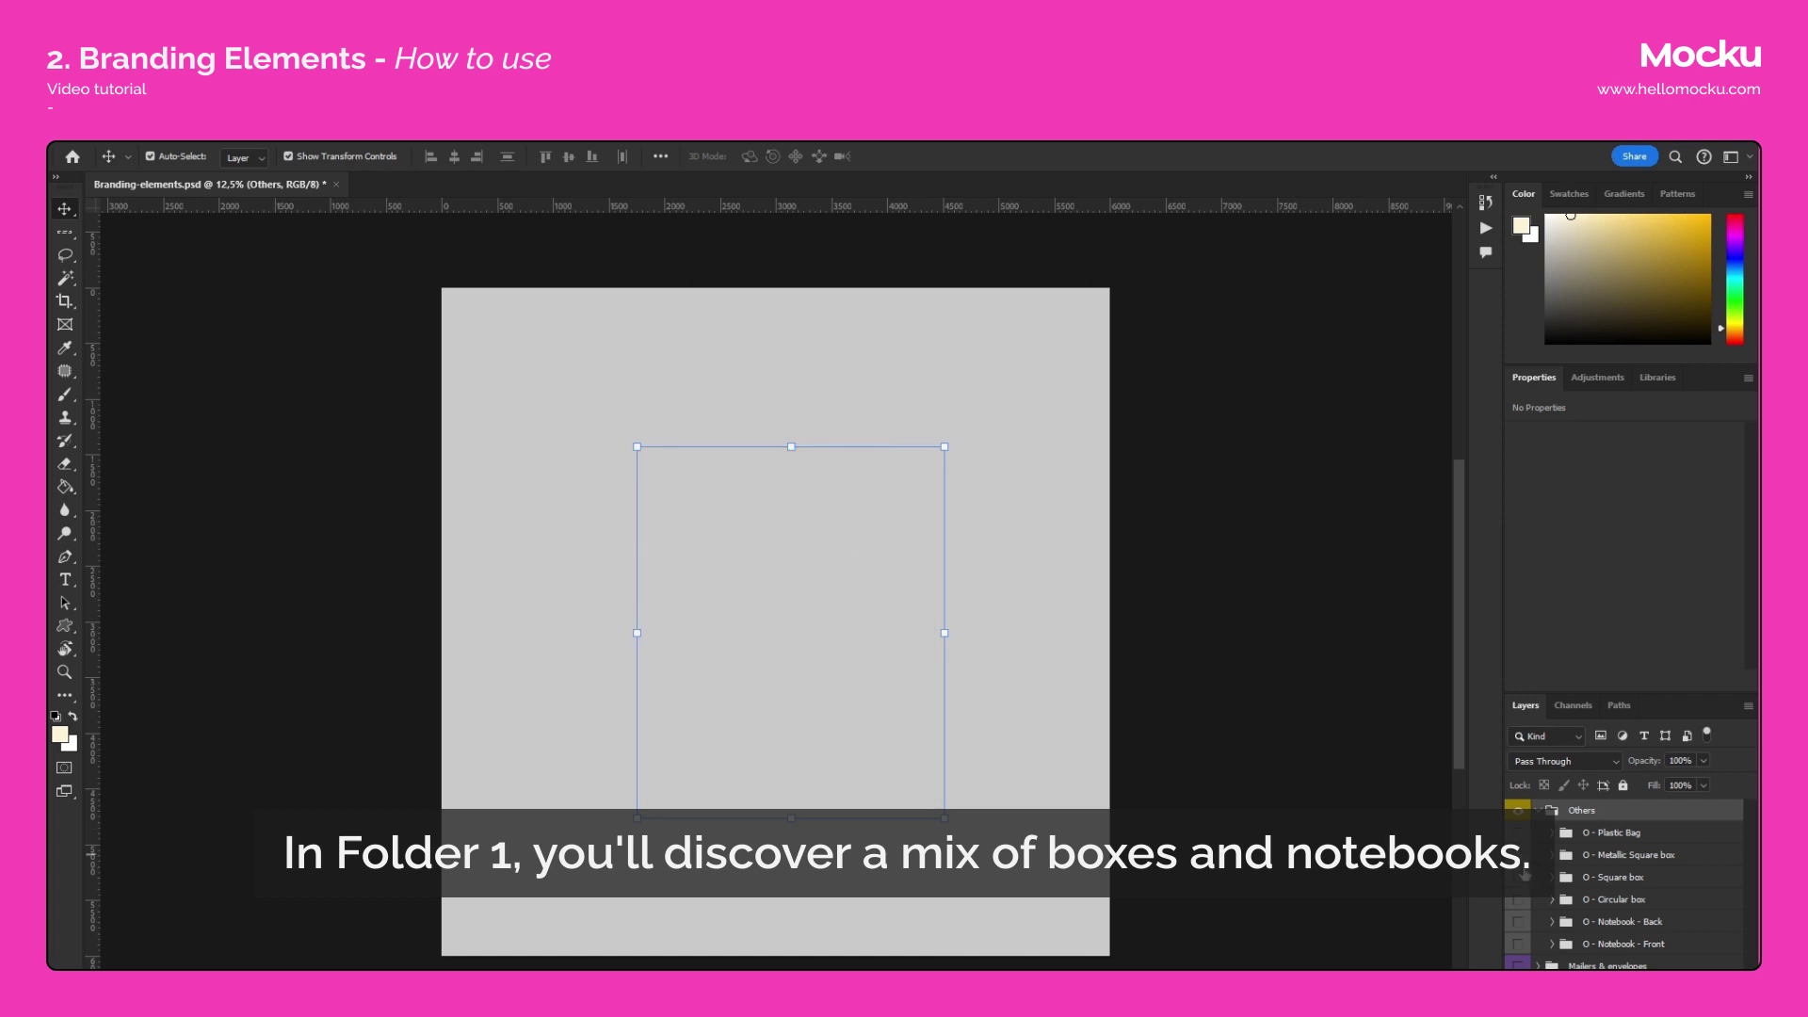
pyautogui.click(1518, 878)
pyautogui.click(1518, 878)
pyautogui.click(1519, 901)
pyautogui.click(1518, 901)
pyautogui.click(1518, 922)
pyautogui.click(1519, 922)
pyautogui.click(1518, 944)
pyautogui.click(1520, 945)
# Collapse the Others folder, and show the Mailers & envelopes folder with its contents expanded.
pyautogui.click(1539, 810)
pyautogui.click(1519, 832)
pyautogui.click(1539, 833)
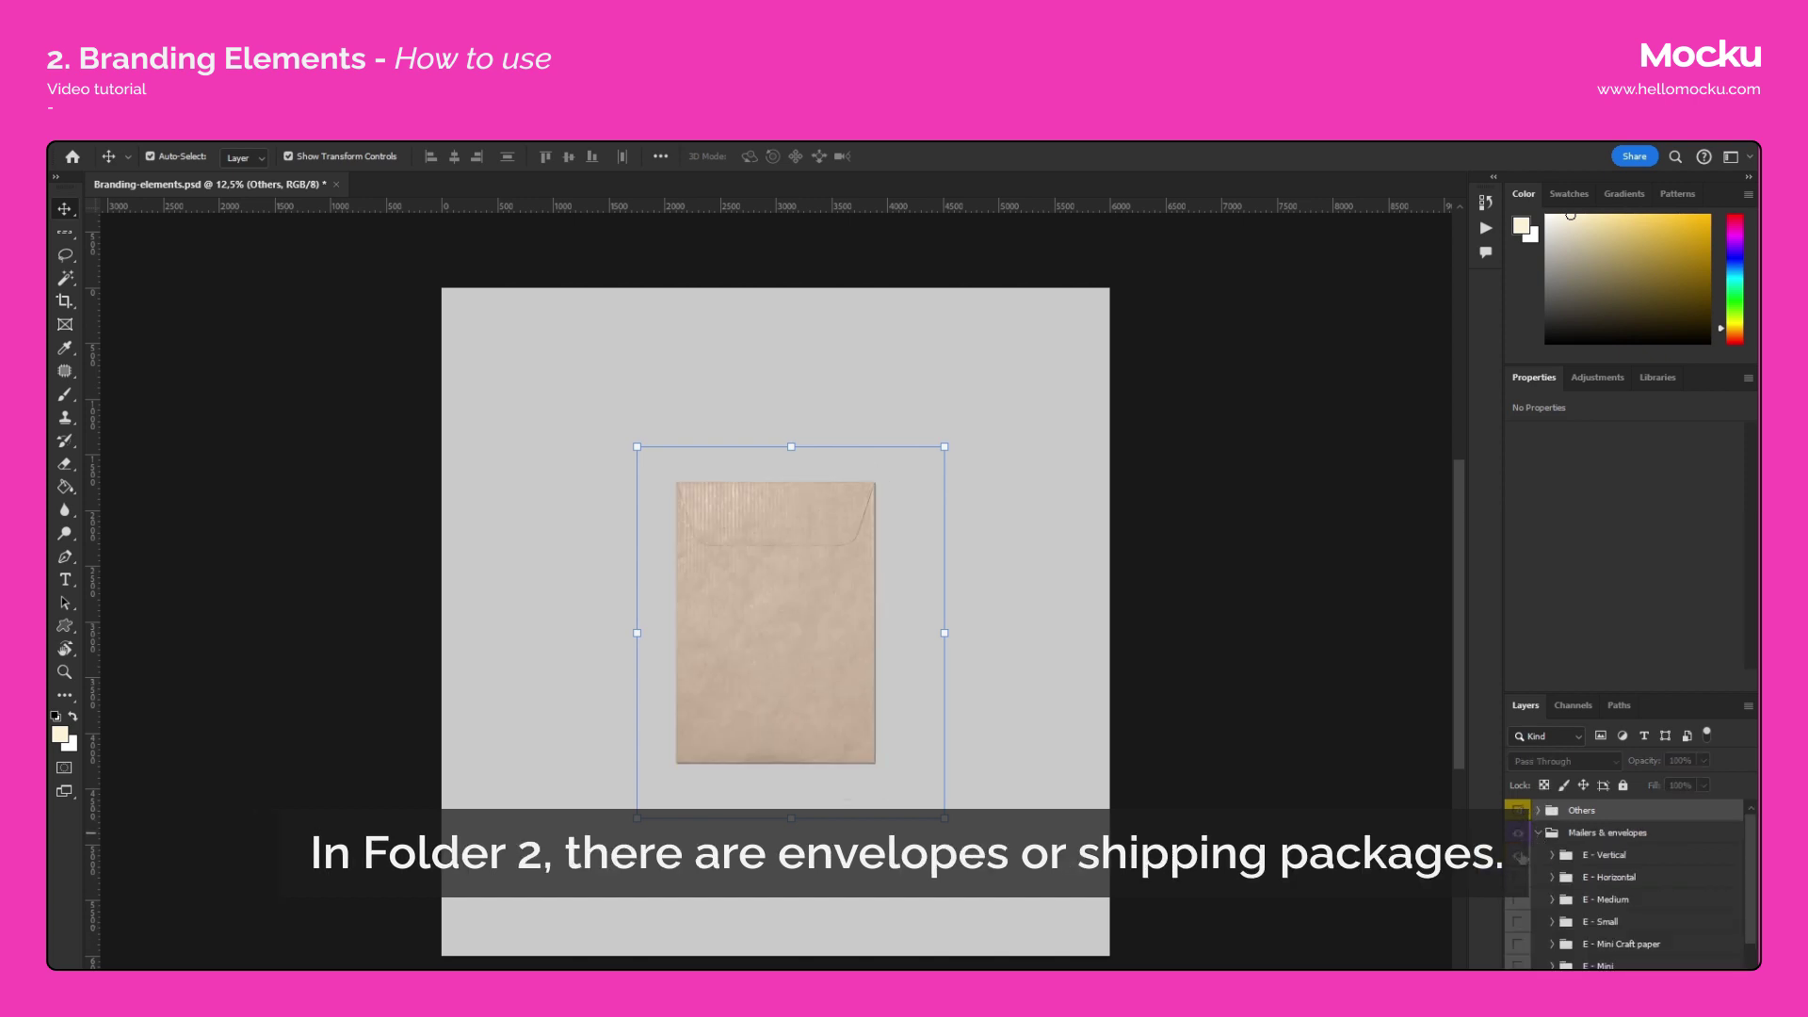
# Preview each envelope and mailer in the Mailers & envelopes folder one at a time, from E - Vertical down to the craft paper mailers.
pyautogui.click(1520, 855)
pyautogui.click(1520, 877)
pyautogui.scroll(-1, 1525, 890)
pyautogui.click(1518, 855)
pyautogui.click(1518, 877)
pyautogui.click(1519, 877)
pyautogui.click(1518, 899)
pyautogui.scroll(-2, 1521, 906)
pyautogui.click(1518, 855)
pyautogui.click(1518, 878)
pyautogui.click(1518, 878)
pyautogui.click(1518, 899)
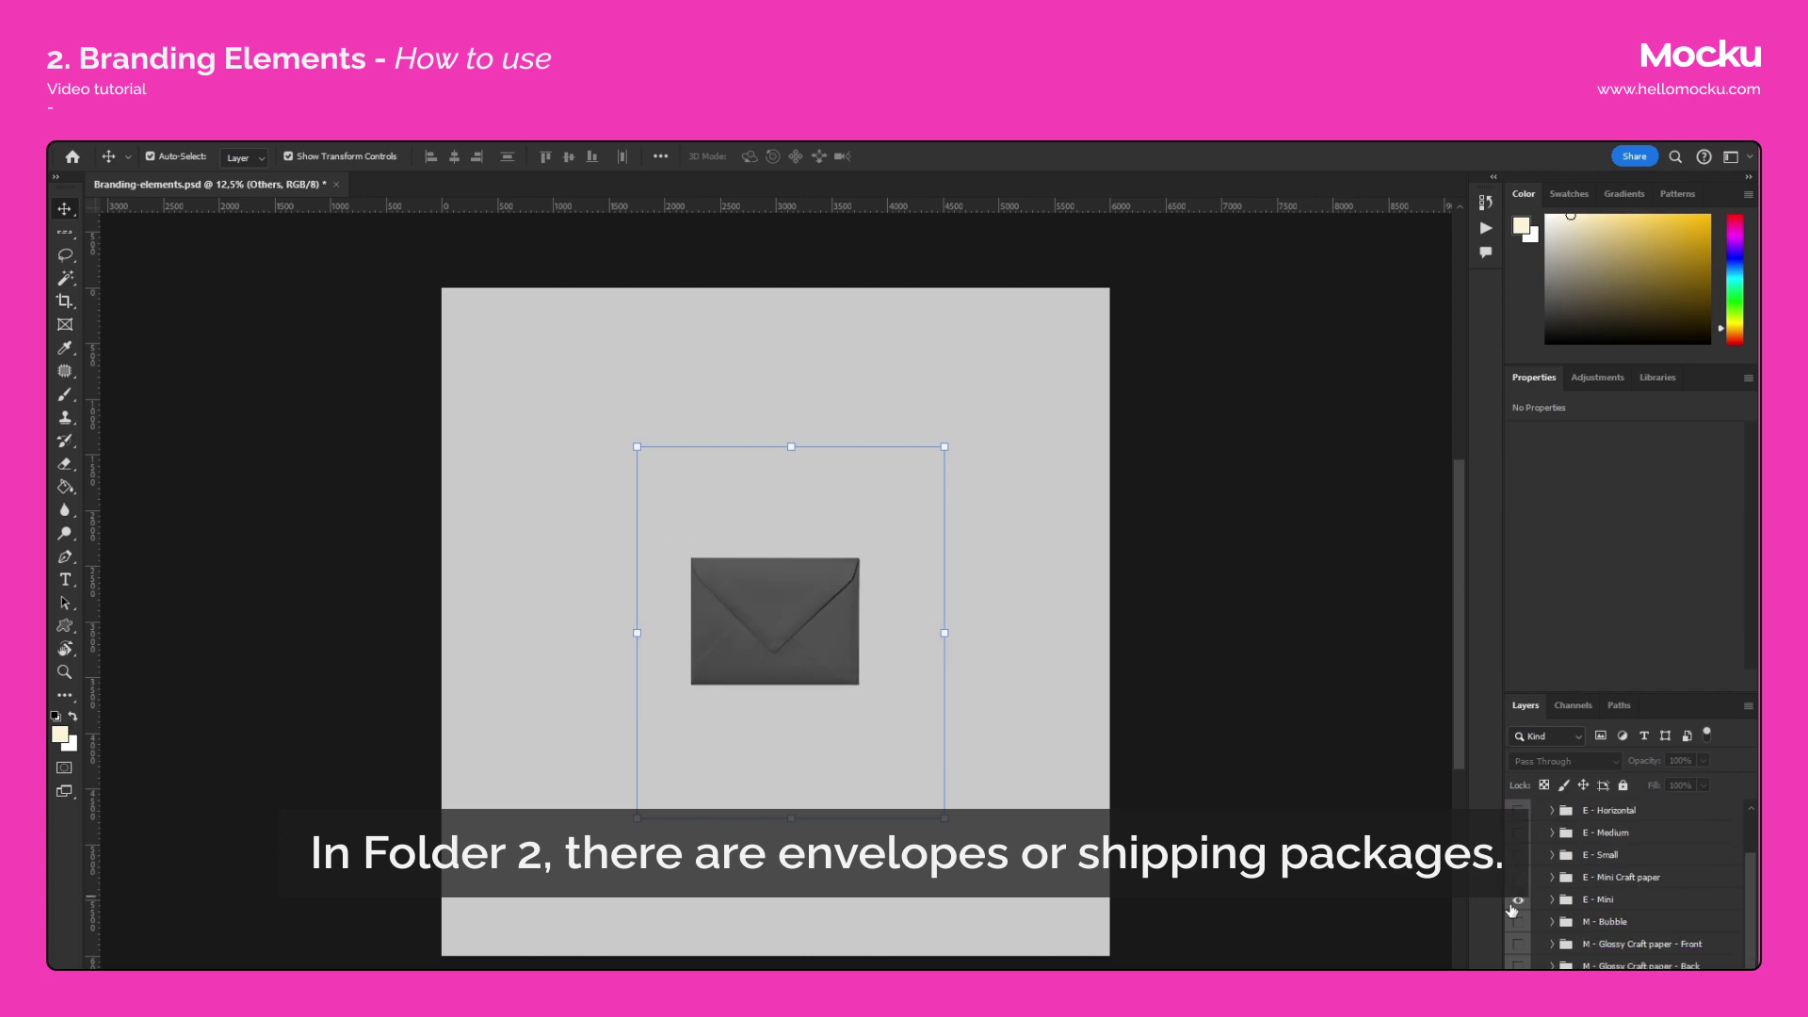
pyautogui.click(1519, 901)
pyautogui.scroll(-1, 1519, 906)
pyautogui.click(1518, 876)
pyautogui.click(1518, 877)
pyautogui.click(1518, 899)
pyautogui.click(1519, 900)
pyautogui.click(1520, 923)
pyautogui.click(1521, 923)
pyautogui.click(1518, 945)
pyautogui.click(1518, 945)
pyautogui.click(1519, 967)
pyautogui.click(1518, 966)
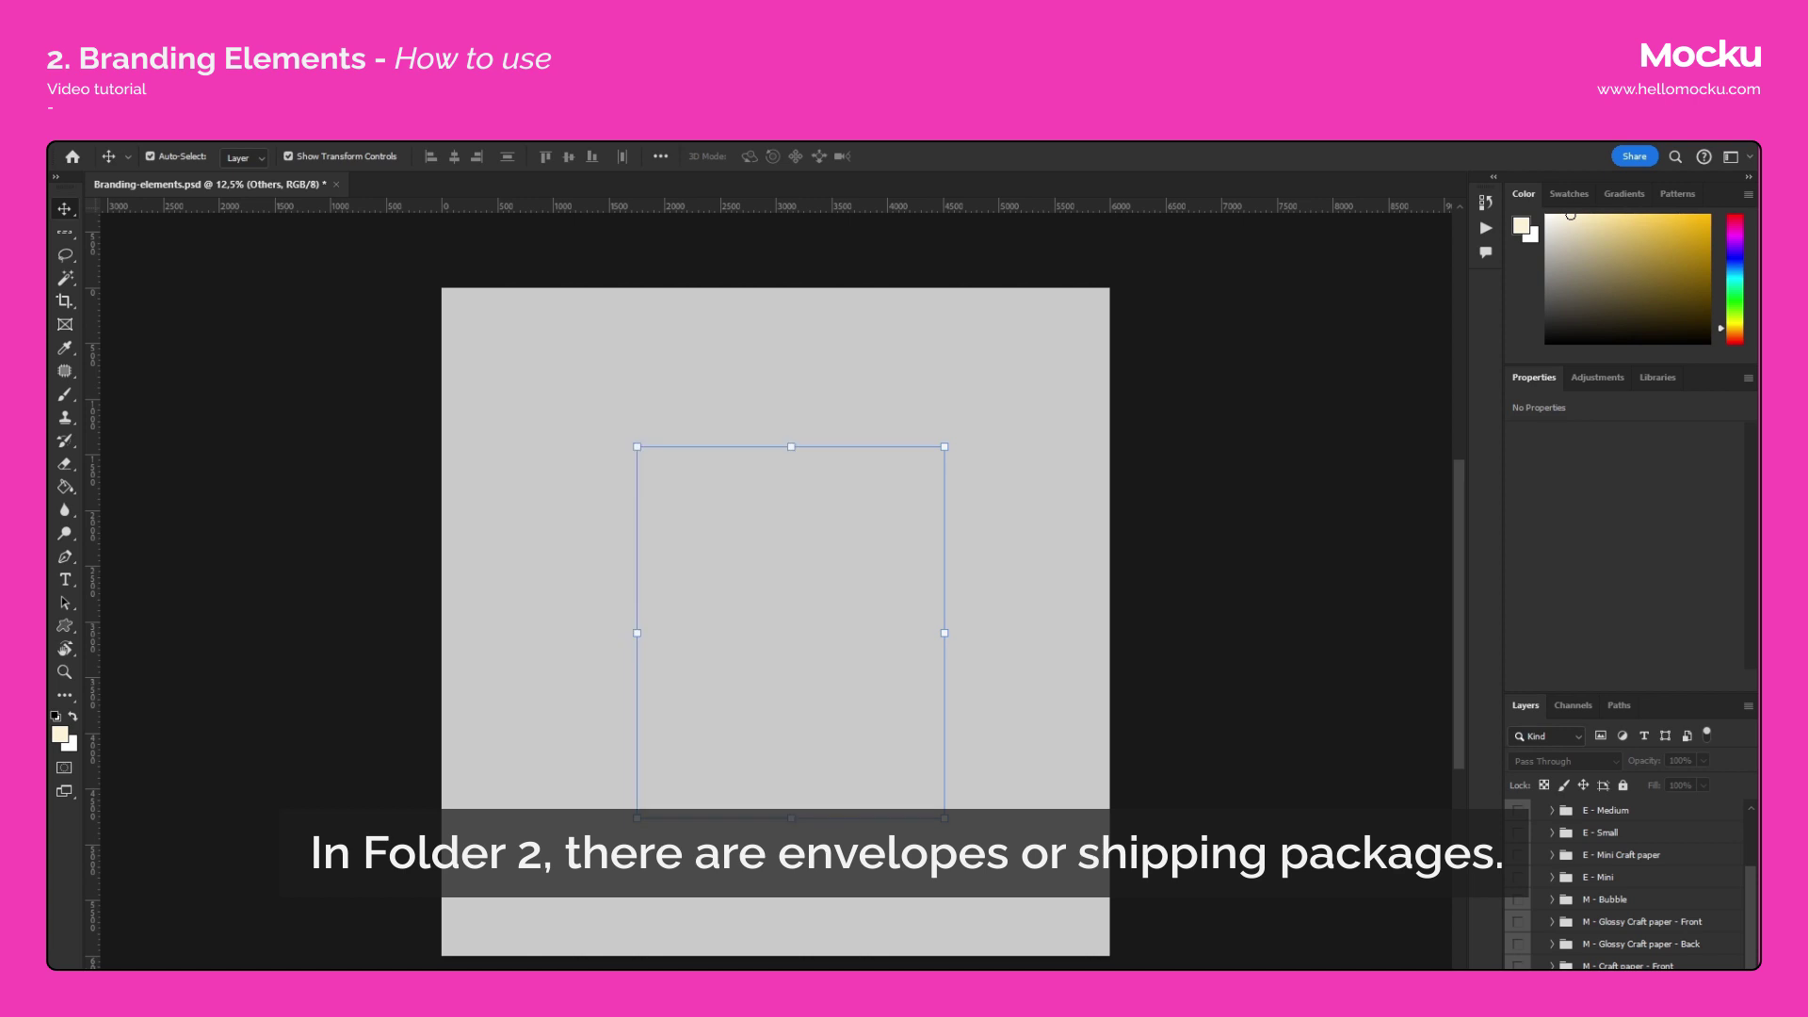
pyautogui.click(1518, 987)
pyautogui.click(1518, 988)
pyautogui.scroll(3, 1535, 884)
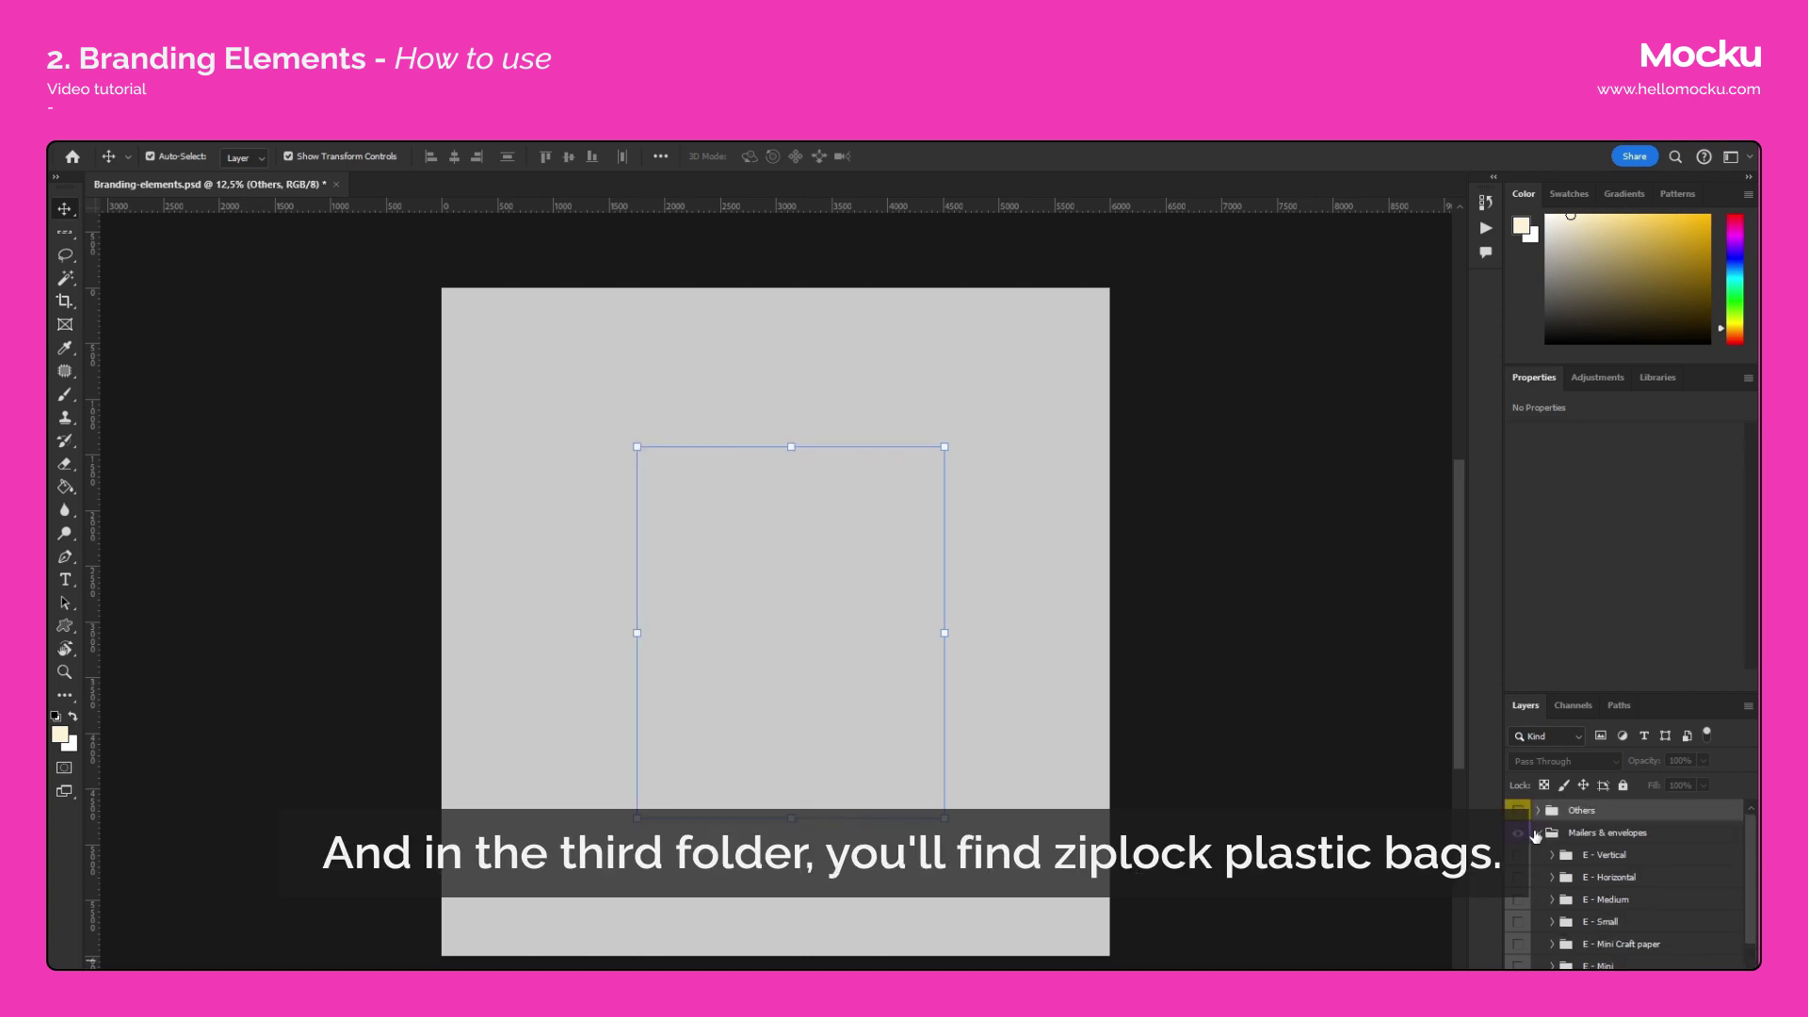
# Collapse the Mailers & envelopes folder, and show the Zip Bags folder with its contents expanded.
pyautogui.click(1538, 834)
pyautogui.click(1516, 857)
pyautogui.click(1538, 856)
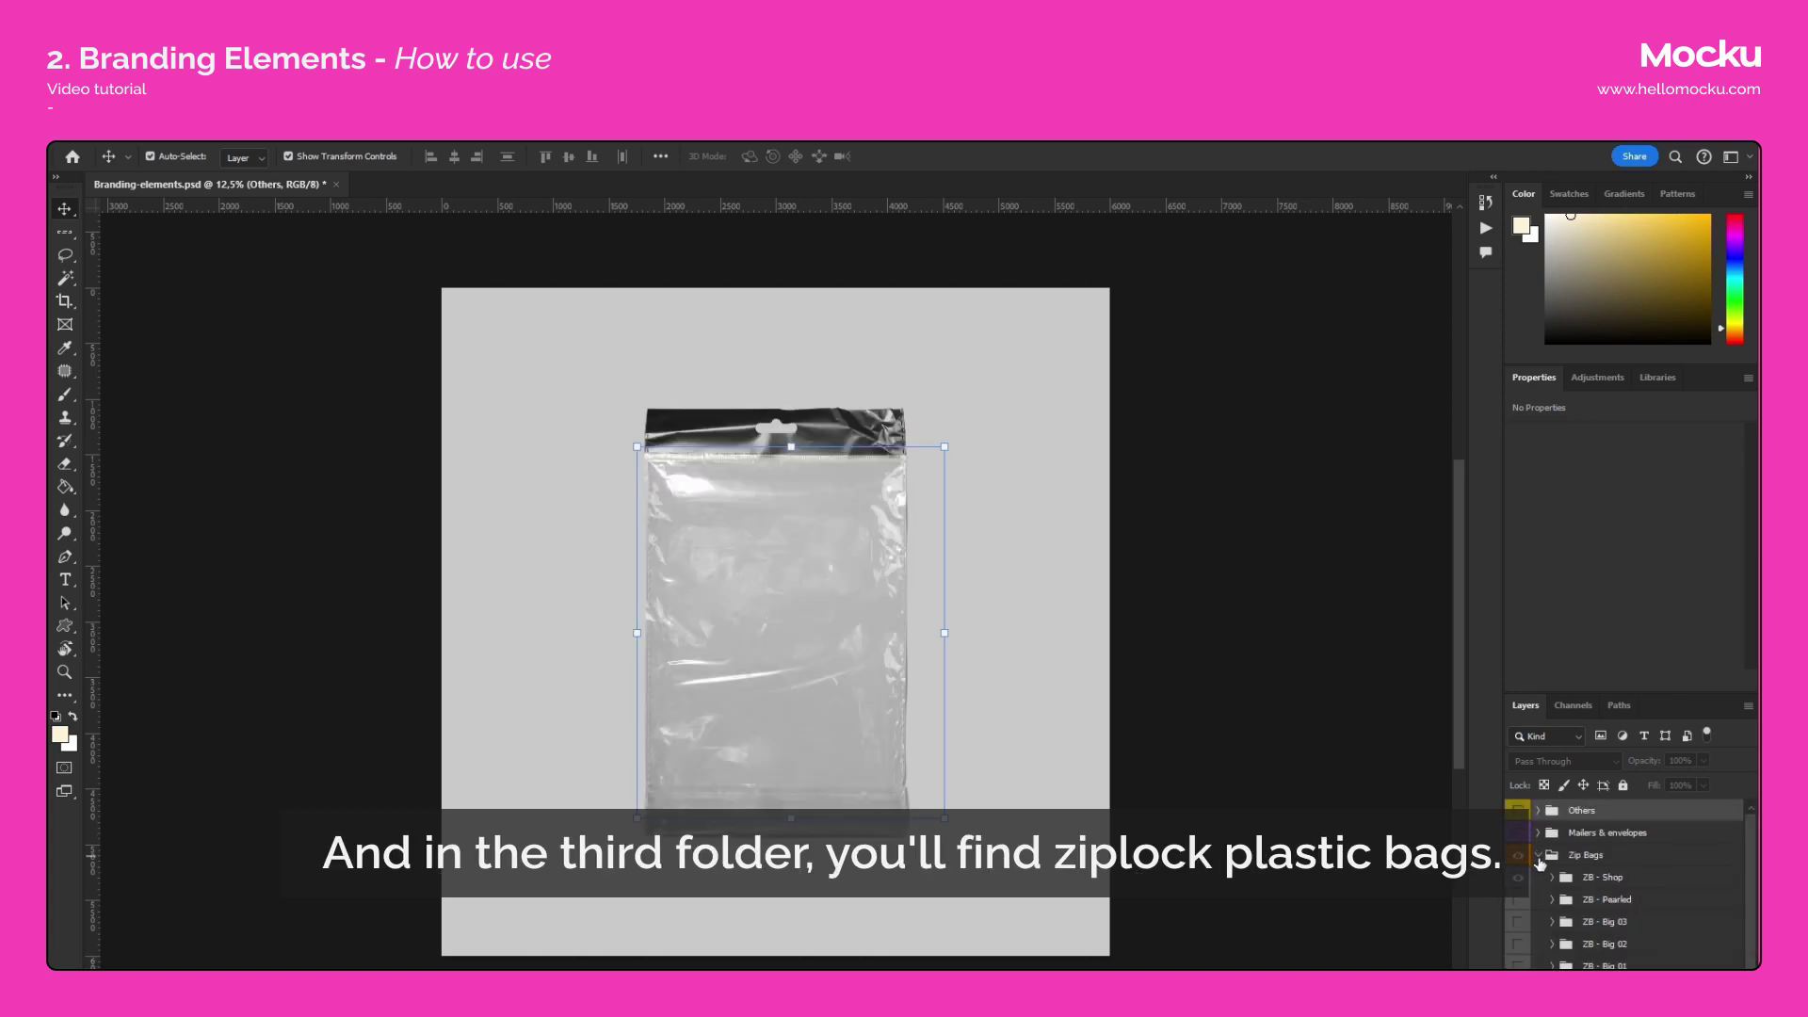
# Preview each bag in the Zip Bags folder one at a time, starting from ZB - Shop and ZB - Pearled.
pyautogui.scroll(-1, 1560, 878)
pyautogui.click(1519, 834)
pyautogui.click(1518, 856)
pyautogui.click(1519, 857)
pyautogui.click(1521, 878)
pyautogui.click(1518, 878)
pyautogui.click(1519, 900)
pyautogui.click(1518, 901)
pyautogui.click(1518, 923)
pyautogui.click(1519, 923)
pyautogui.click(1518, 945)
pyautogui.click(1518, 945)
pyautogui.click(1519, 966)
pyautogui.click(1519, 966)
pyautogui.click(1519, 967)
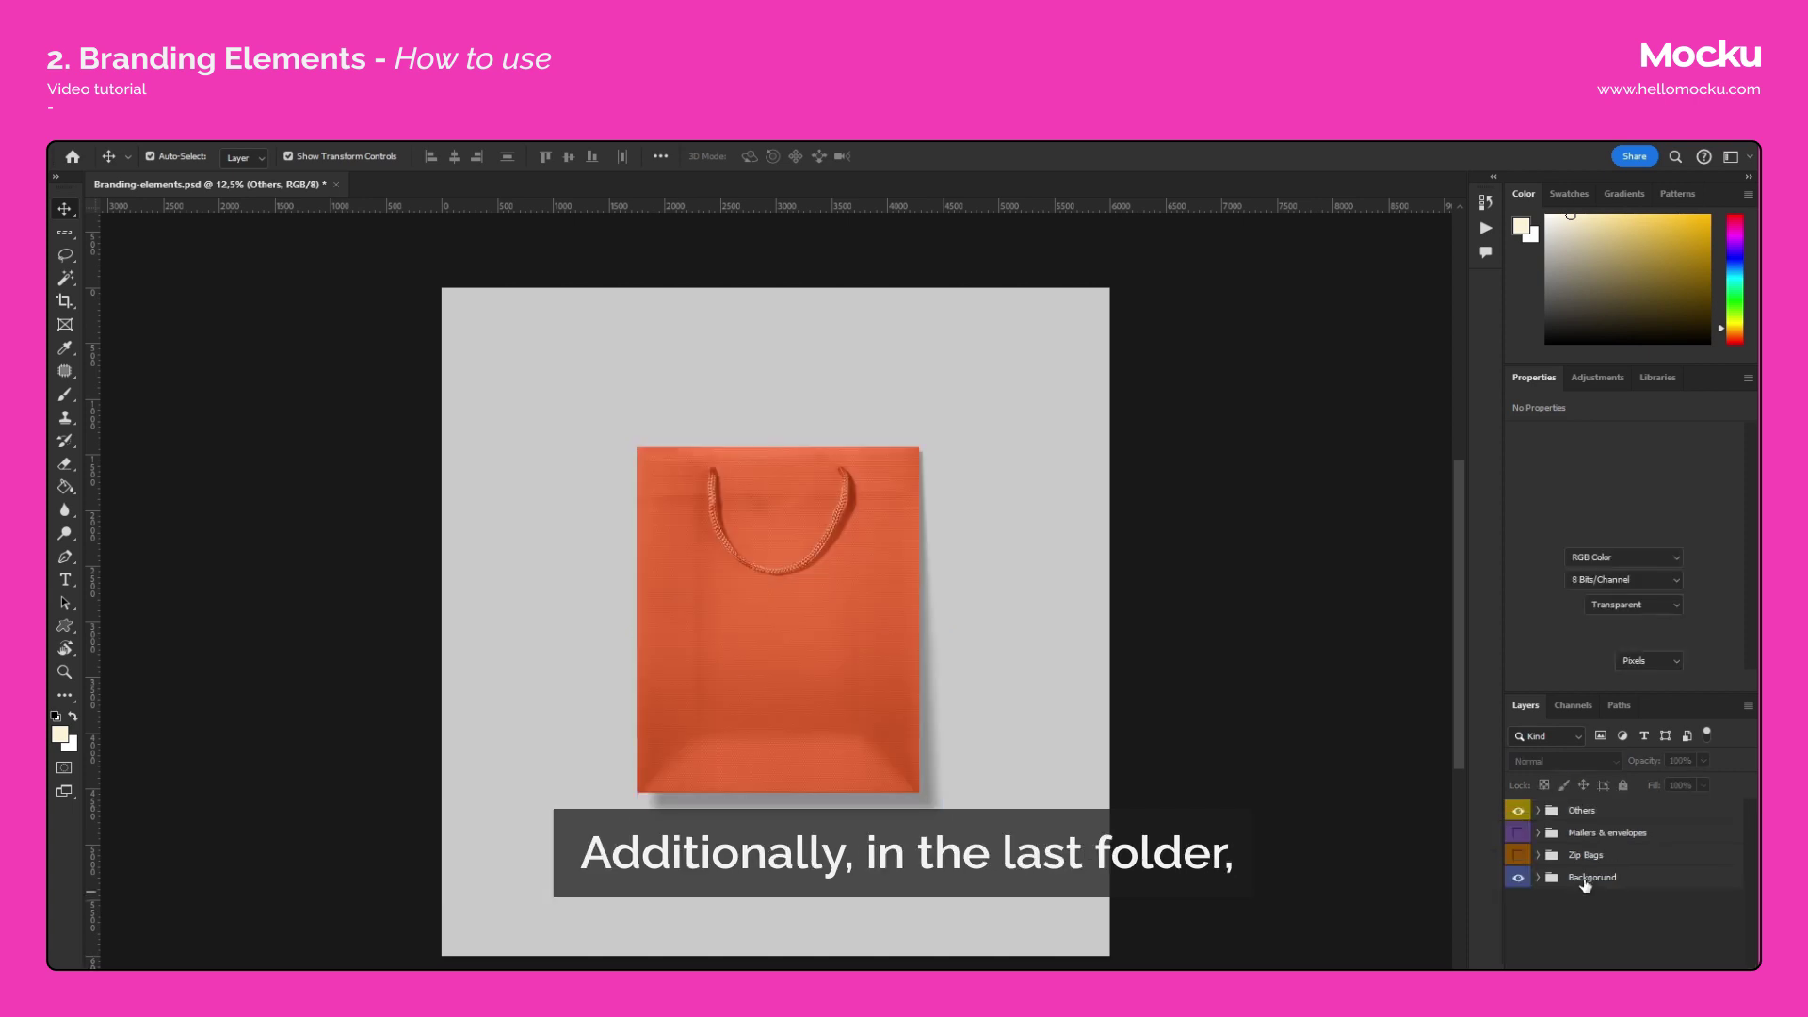
# Try a yellow fill on the Background color (Change) layer and cancel the color change.
pyautogui.click(1546, 879)
pyautogui.click(1541, 878)
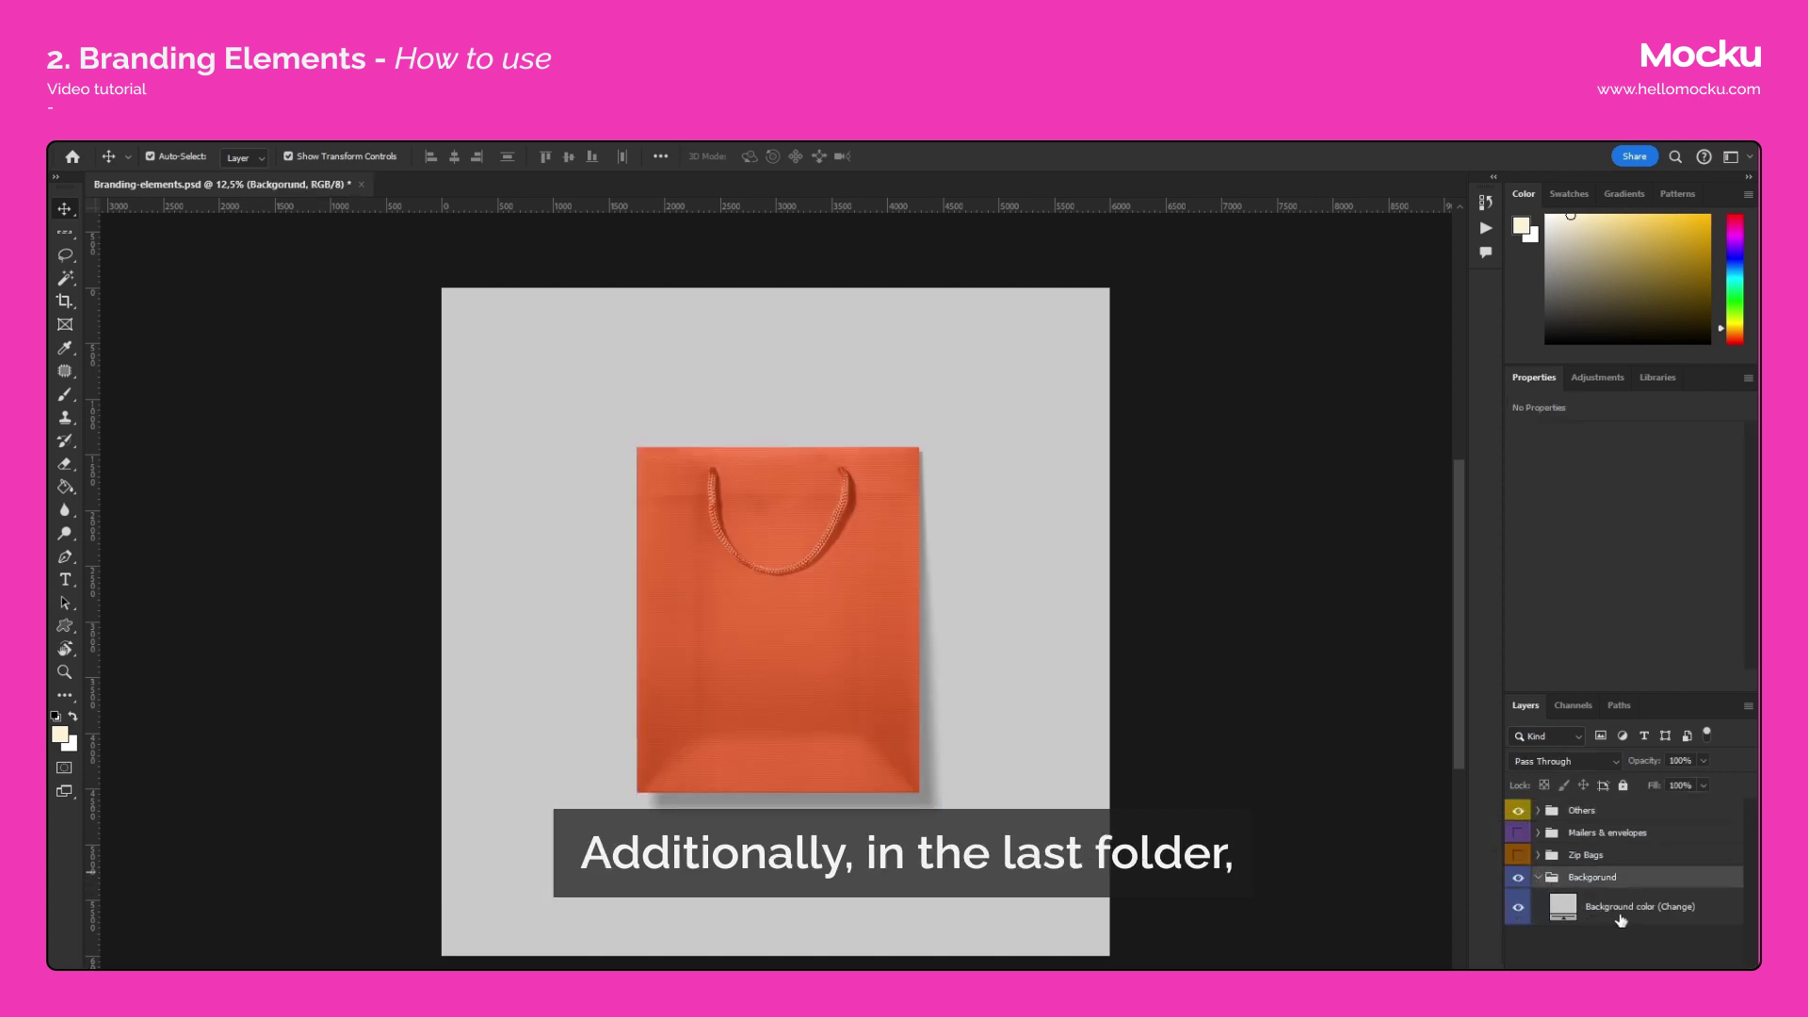
pyautogui.click(1557, 905)
pyautogui.doubleClick(1557, 904)
pyautogui.moveTo(1269, 746)
pyautogui.mouseDown()
pyautogui.moveTo(1329, 768)
pyautogui.moveTo(1345, 755)
pyautogui.moveTo(1353, 783)
pyautogui.moveTo(1369, 750)
pyautogui.mouseUp()
pyautogui.click(1423, 936)
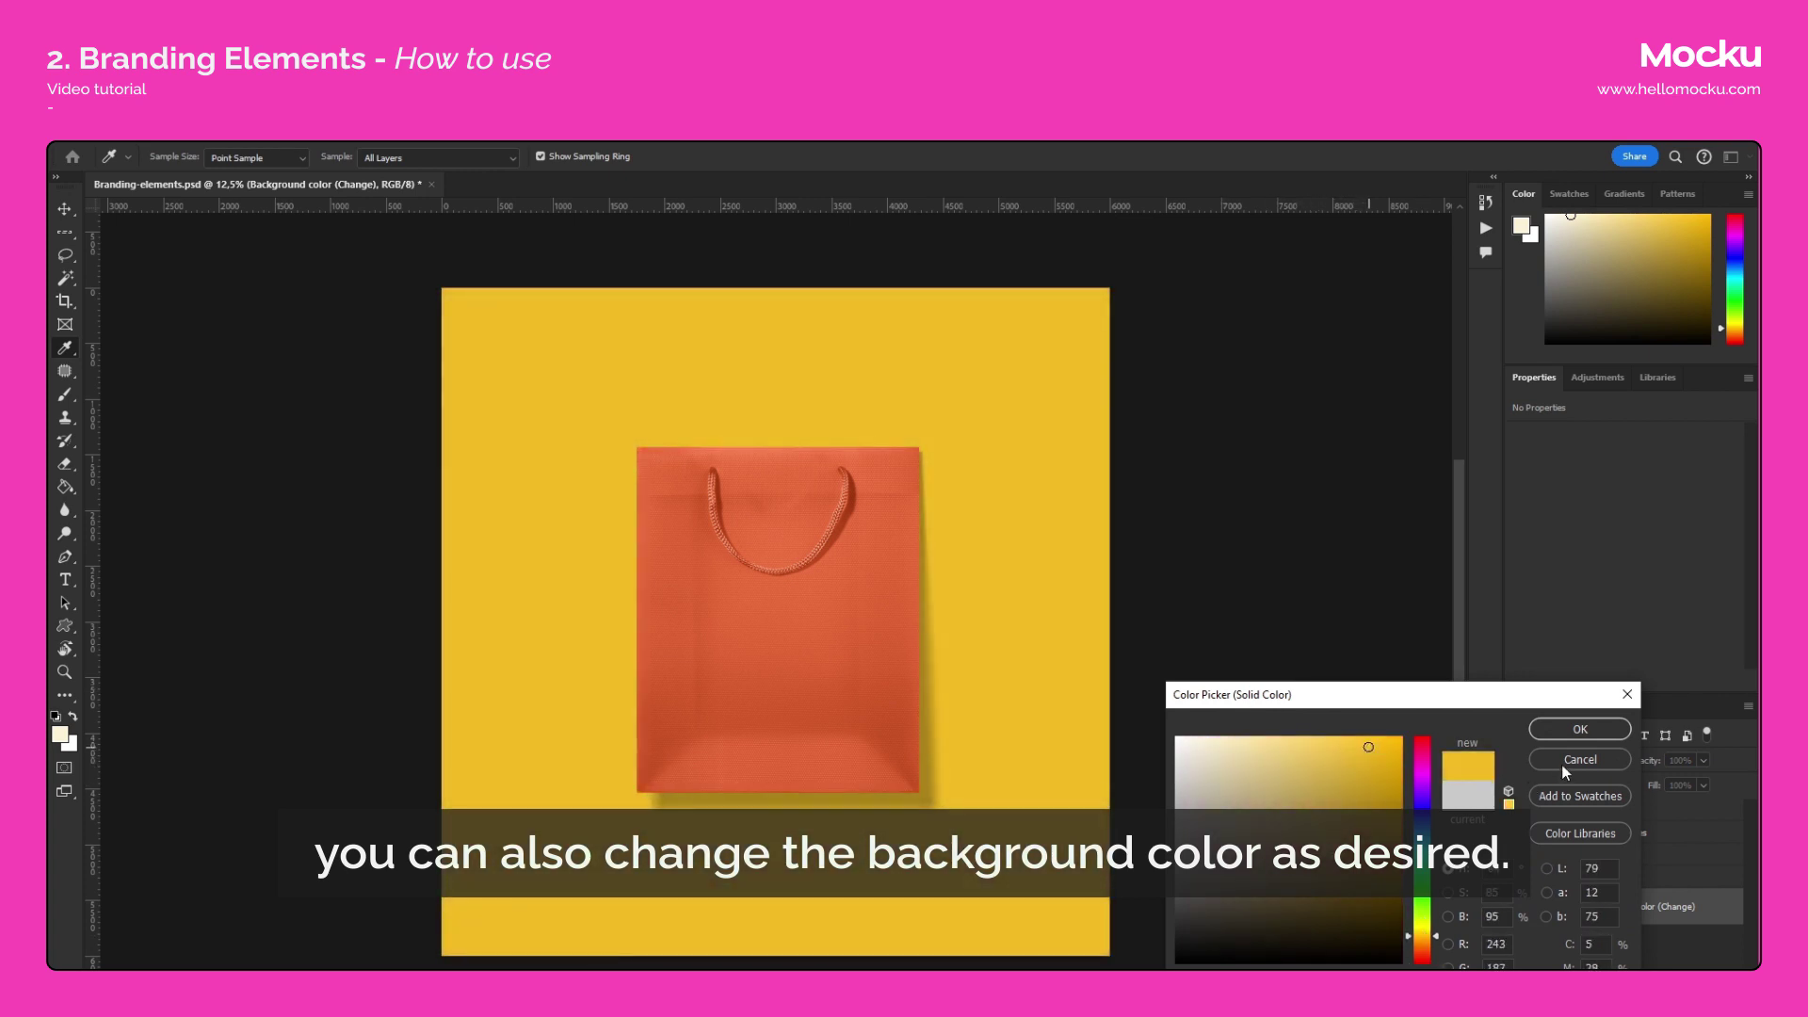
pyautogui.click(1581, 760)
pyautogui.click(1539, 878)
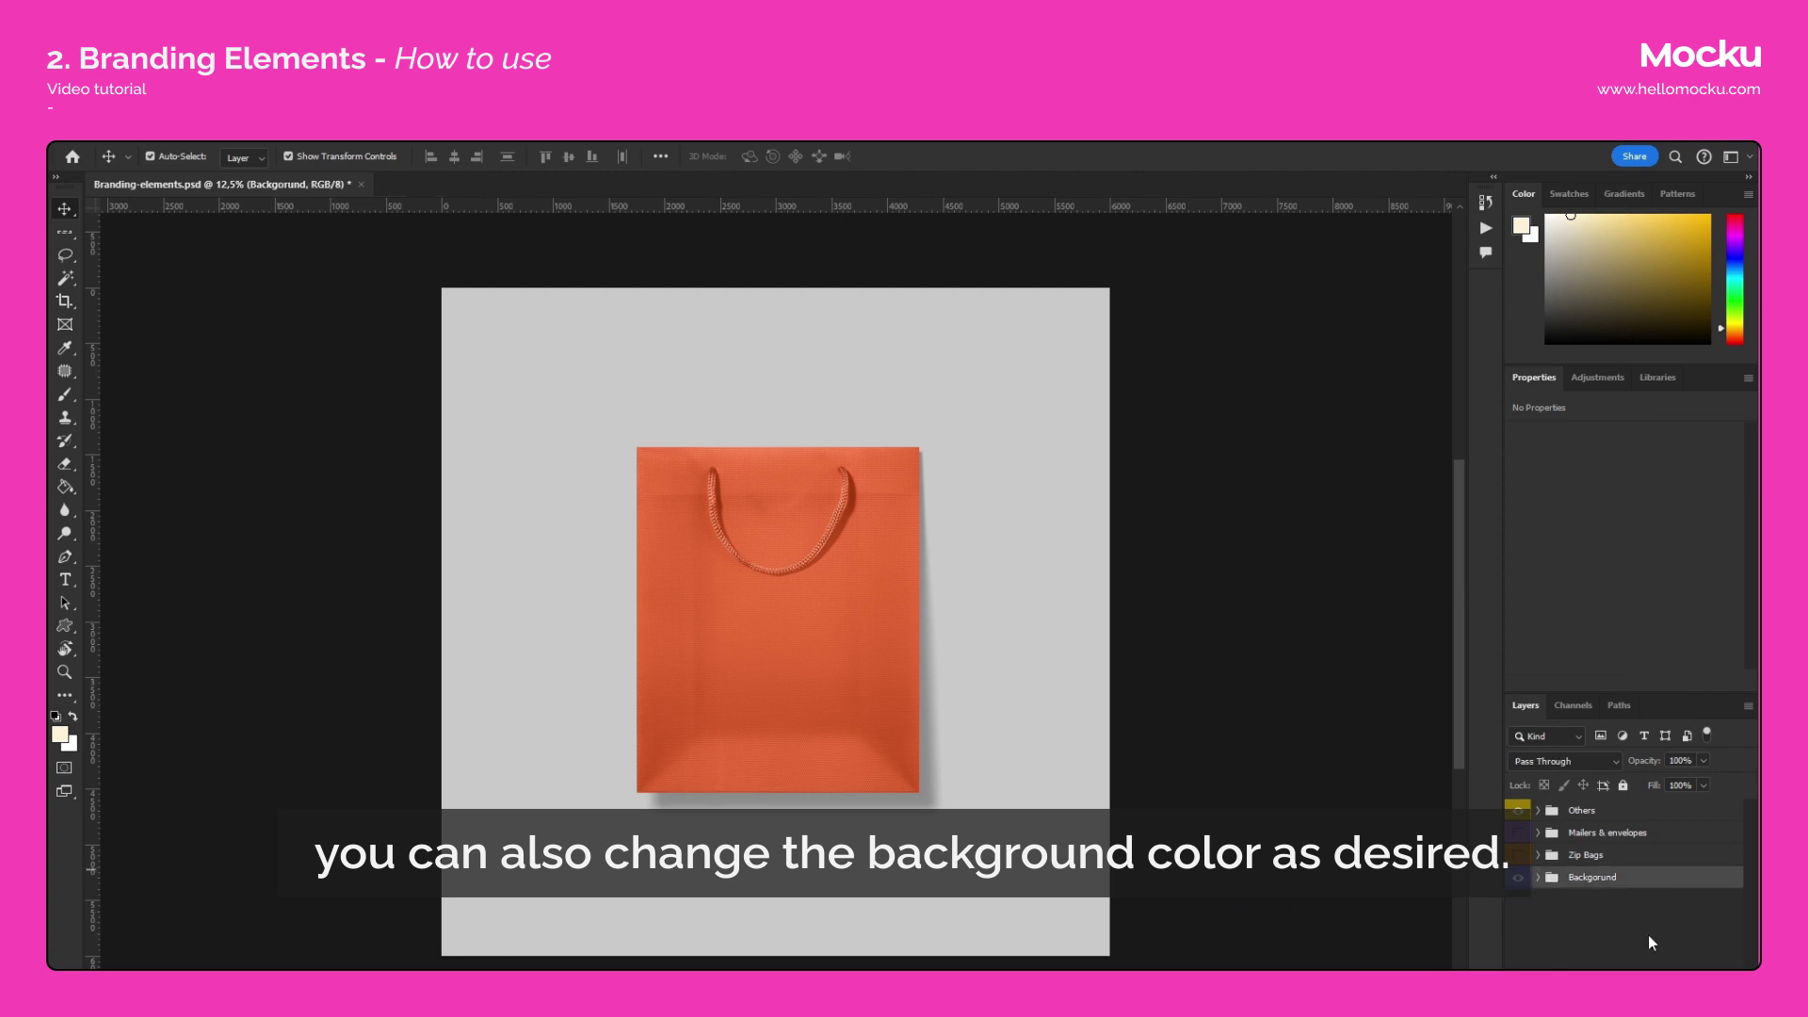
# Expand the Others folder and its O - Plastic Bag group.
pyautogui.click(1552, 811)
pyautogui.click(1539, 810)
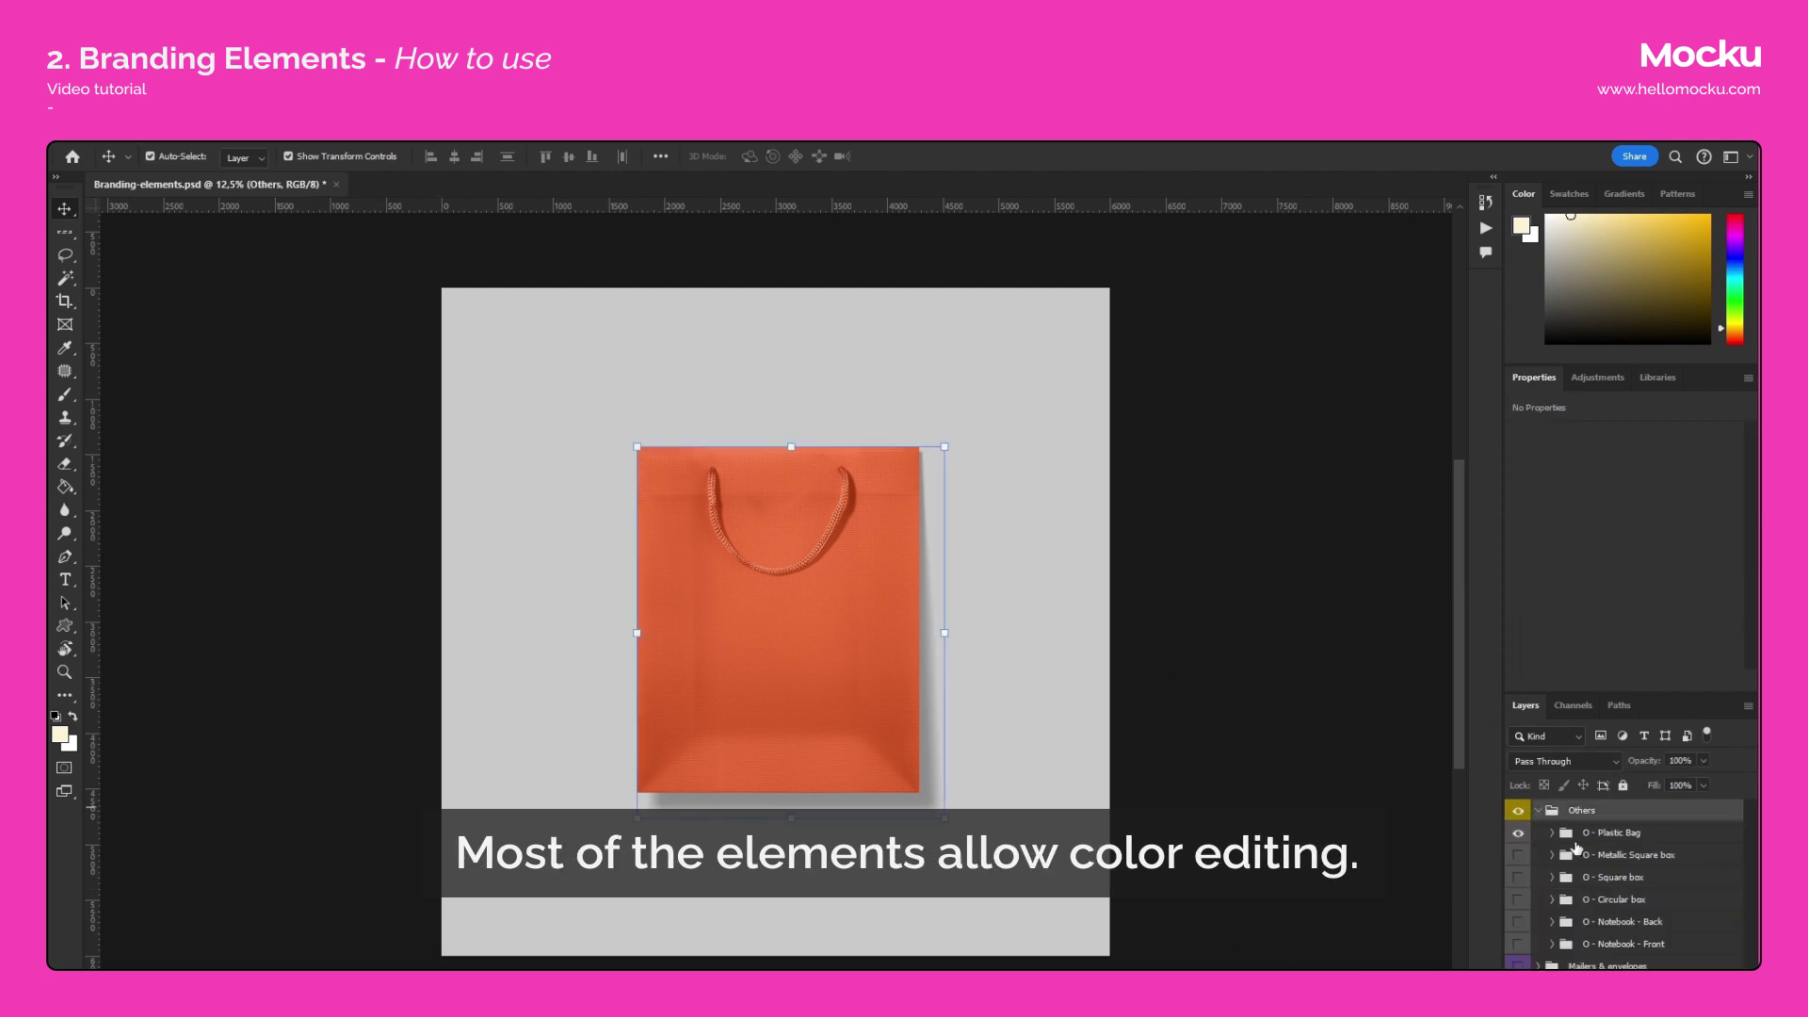
pyautogui.click(1553, 834)
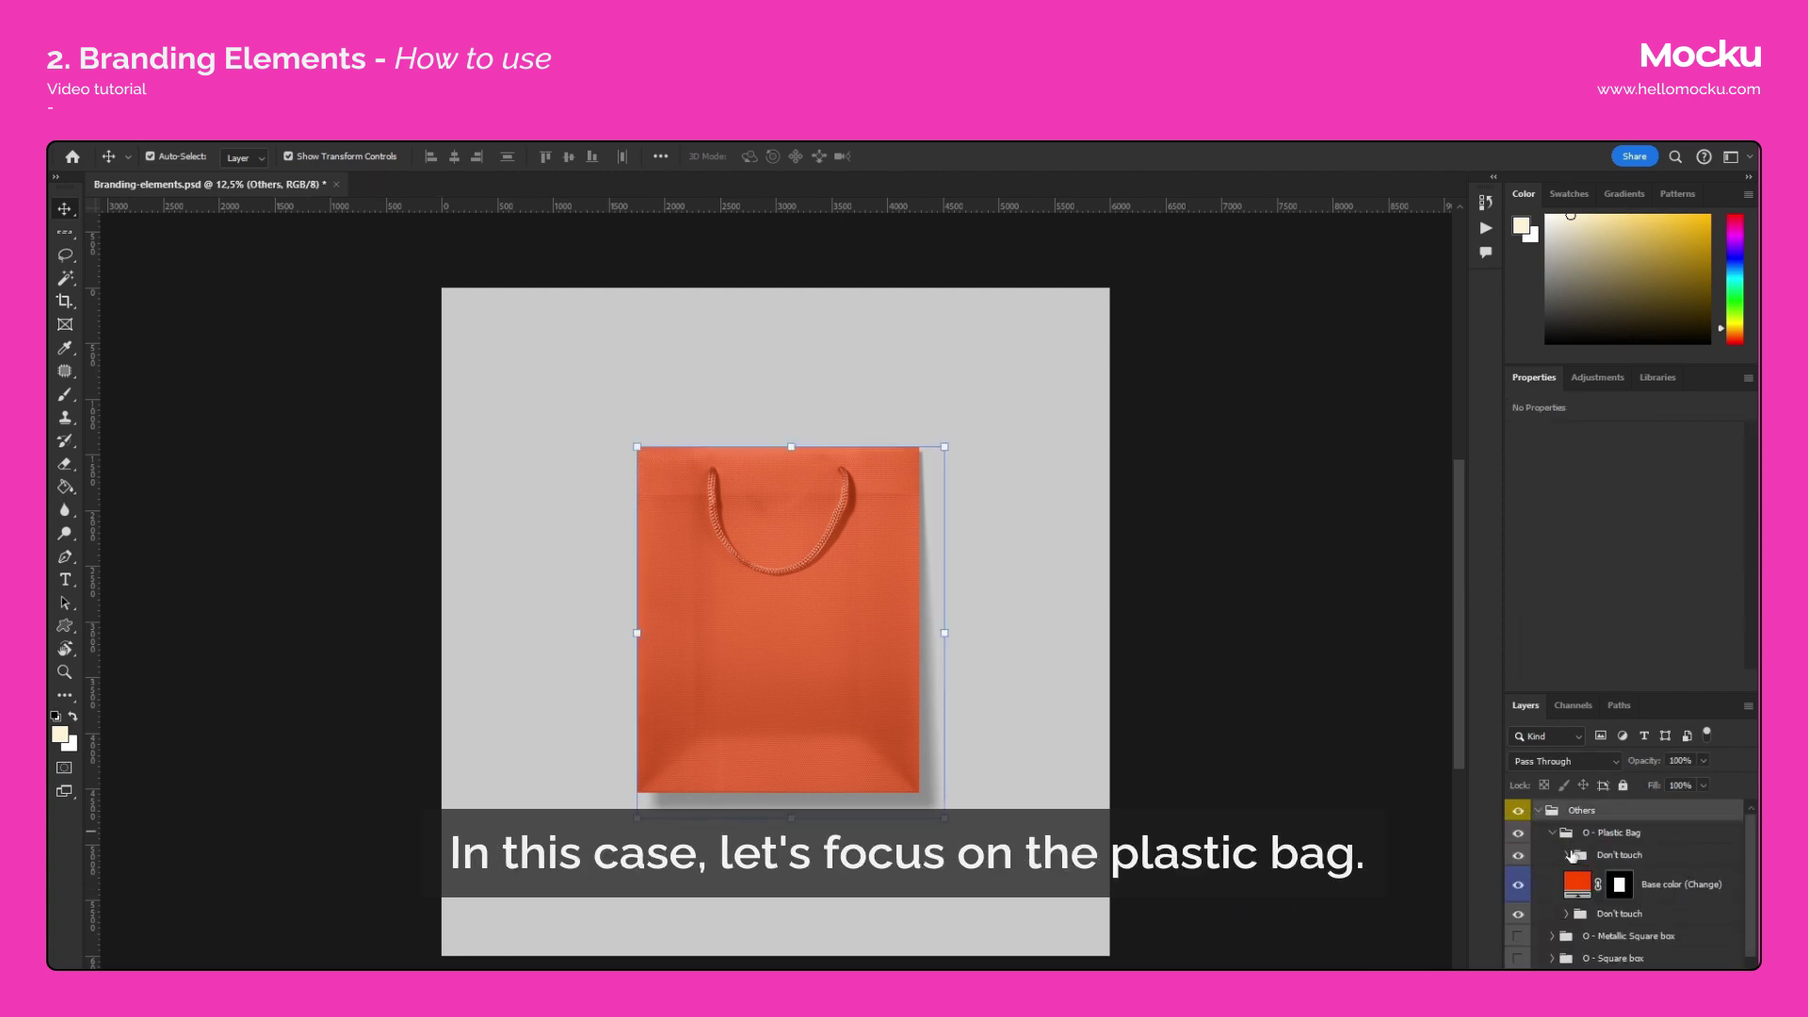
# Try 3f20ff as the plastic bag's Base color (Change) fill, cancel it, and collapse the O - Plastic Bag group.
pyautogui.click(1601, 897)
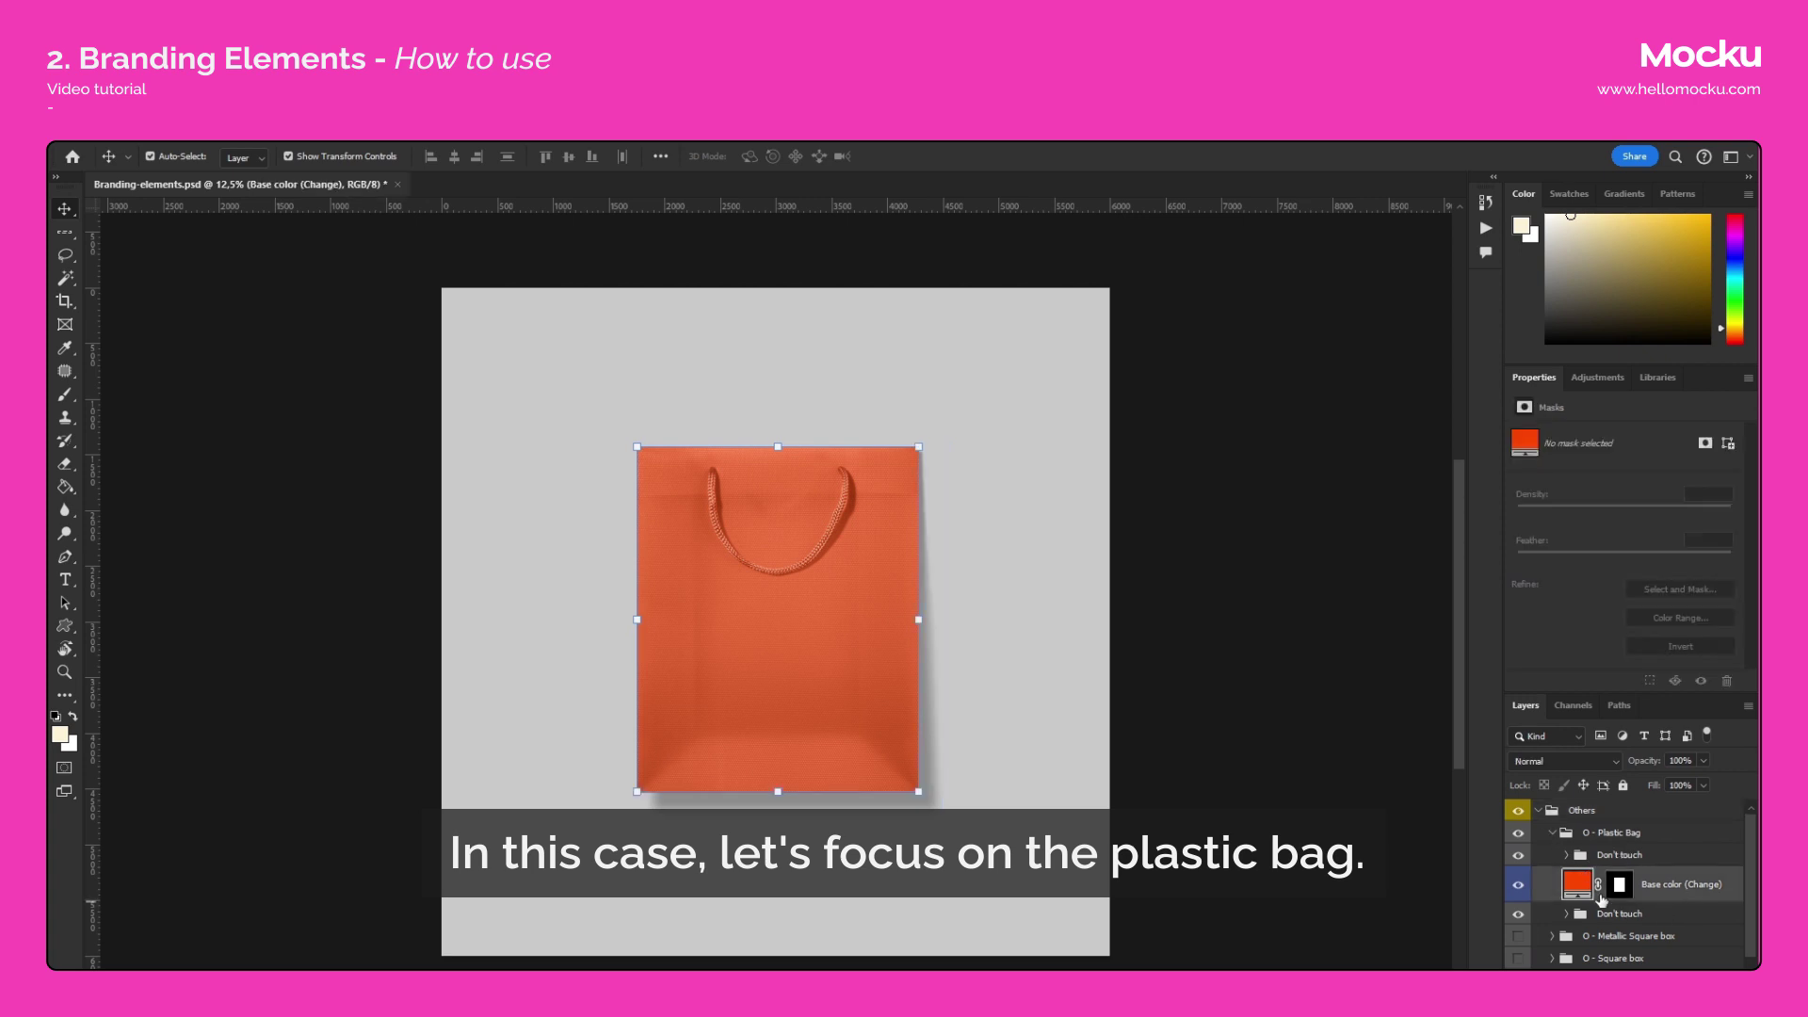
pyautogui.doubleClick(1578, 884)
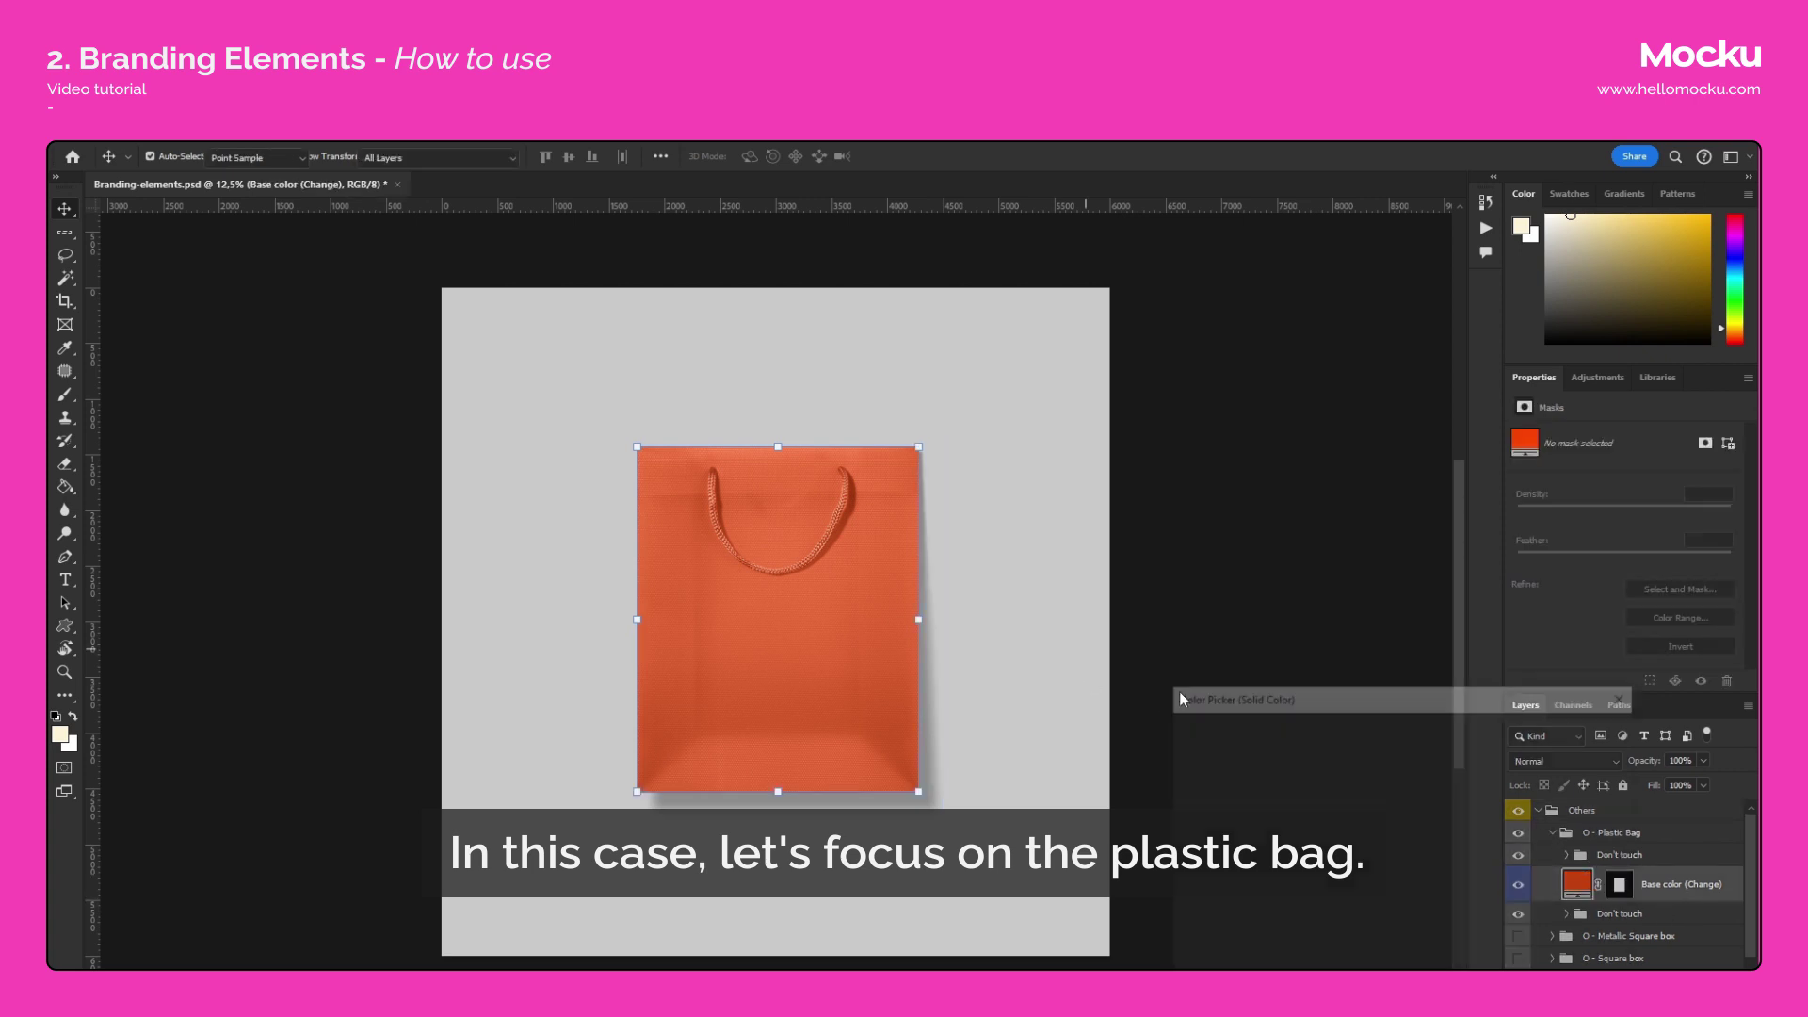
pyautogui.moveTo(1479, 695); pyautogui.dragTo(1335, 336)
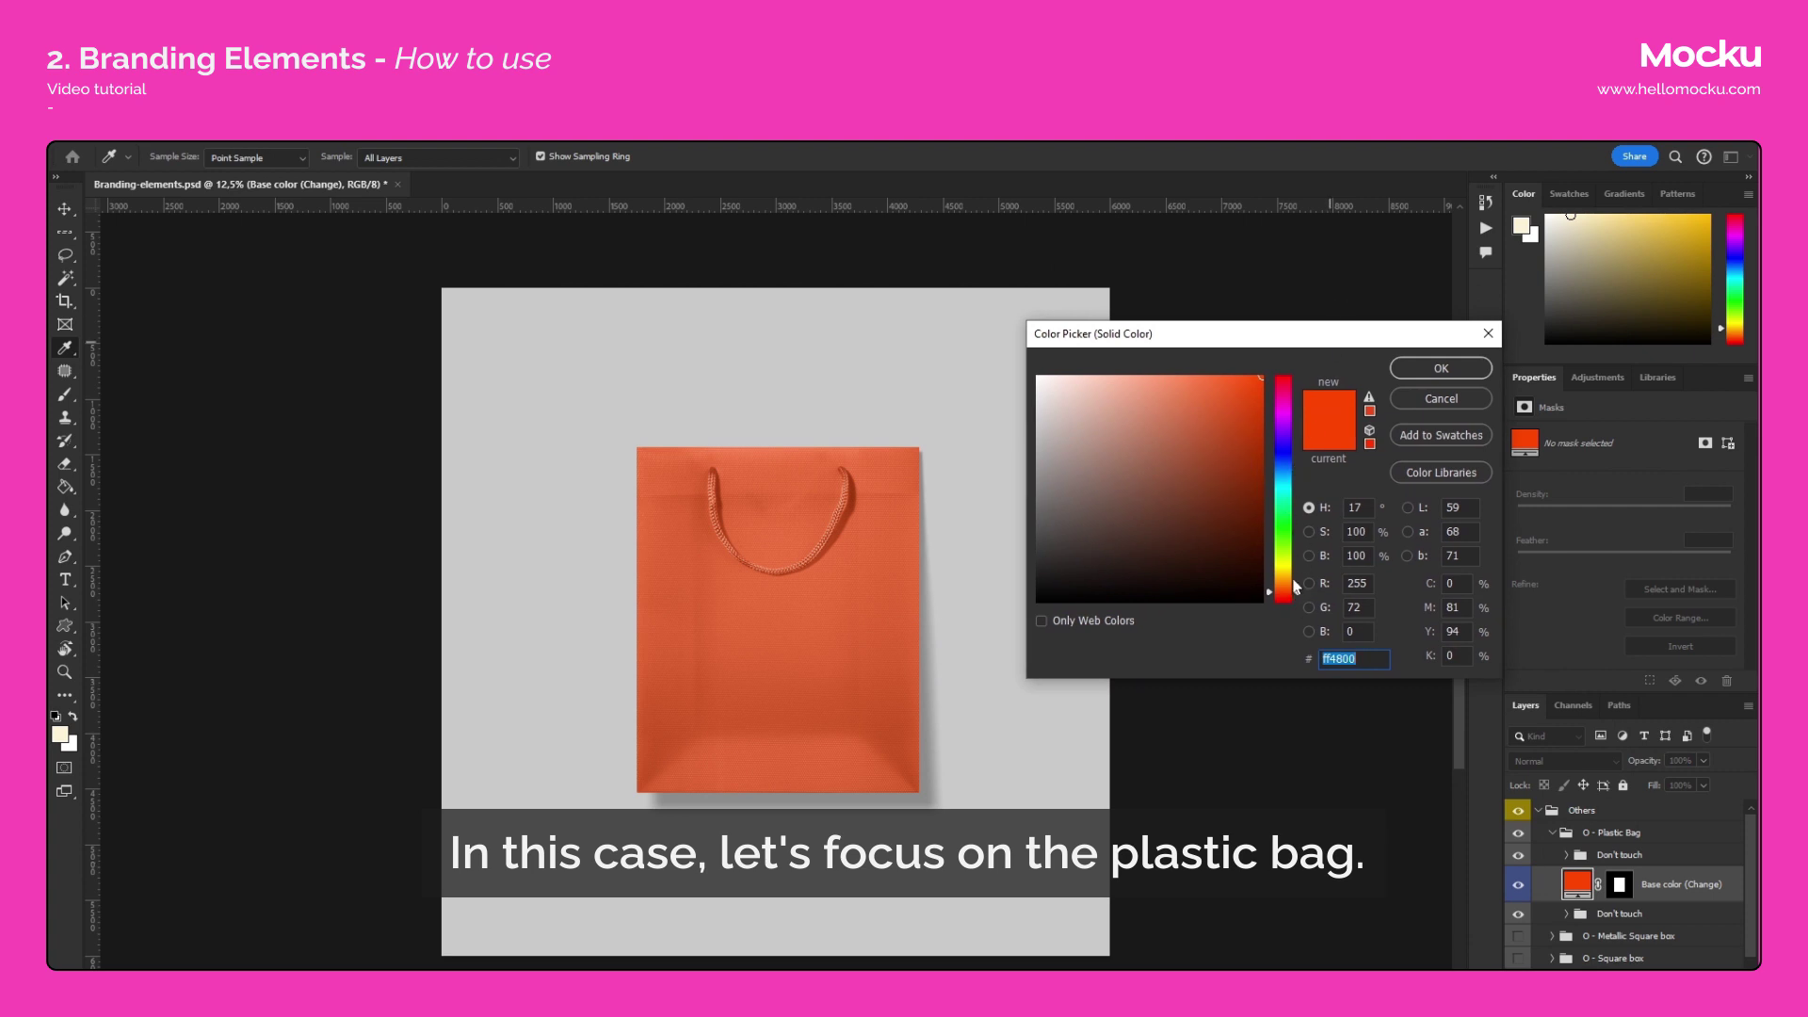
pyautogui.moveTo(1293, 585); pyautogui.dragTo(1293, 450)
pyautogui.moveTo(1246, 379)
pyautogui.mouseDown()
pyautogui.moveTo(1196, 416)
pyautogui.moveTo(1235, 378)
pyautogui.mouseUp()
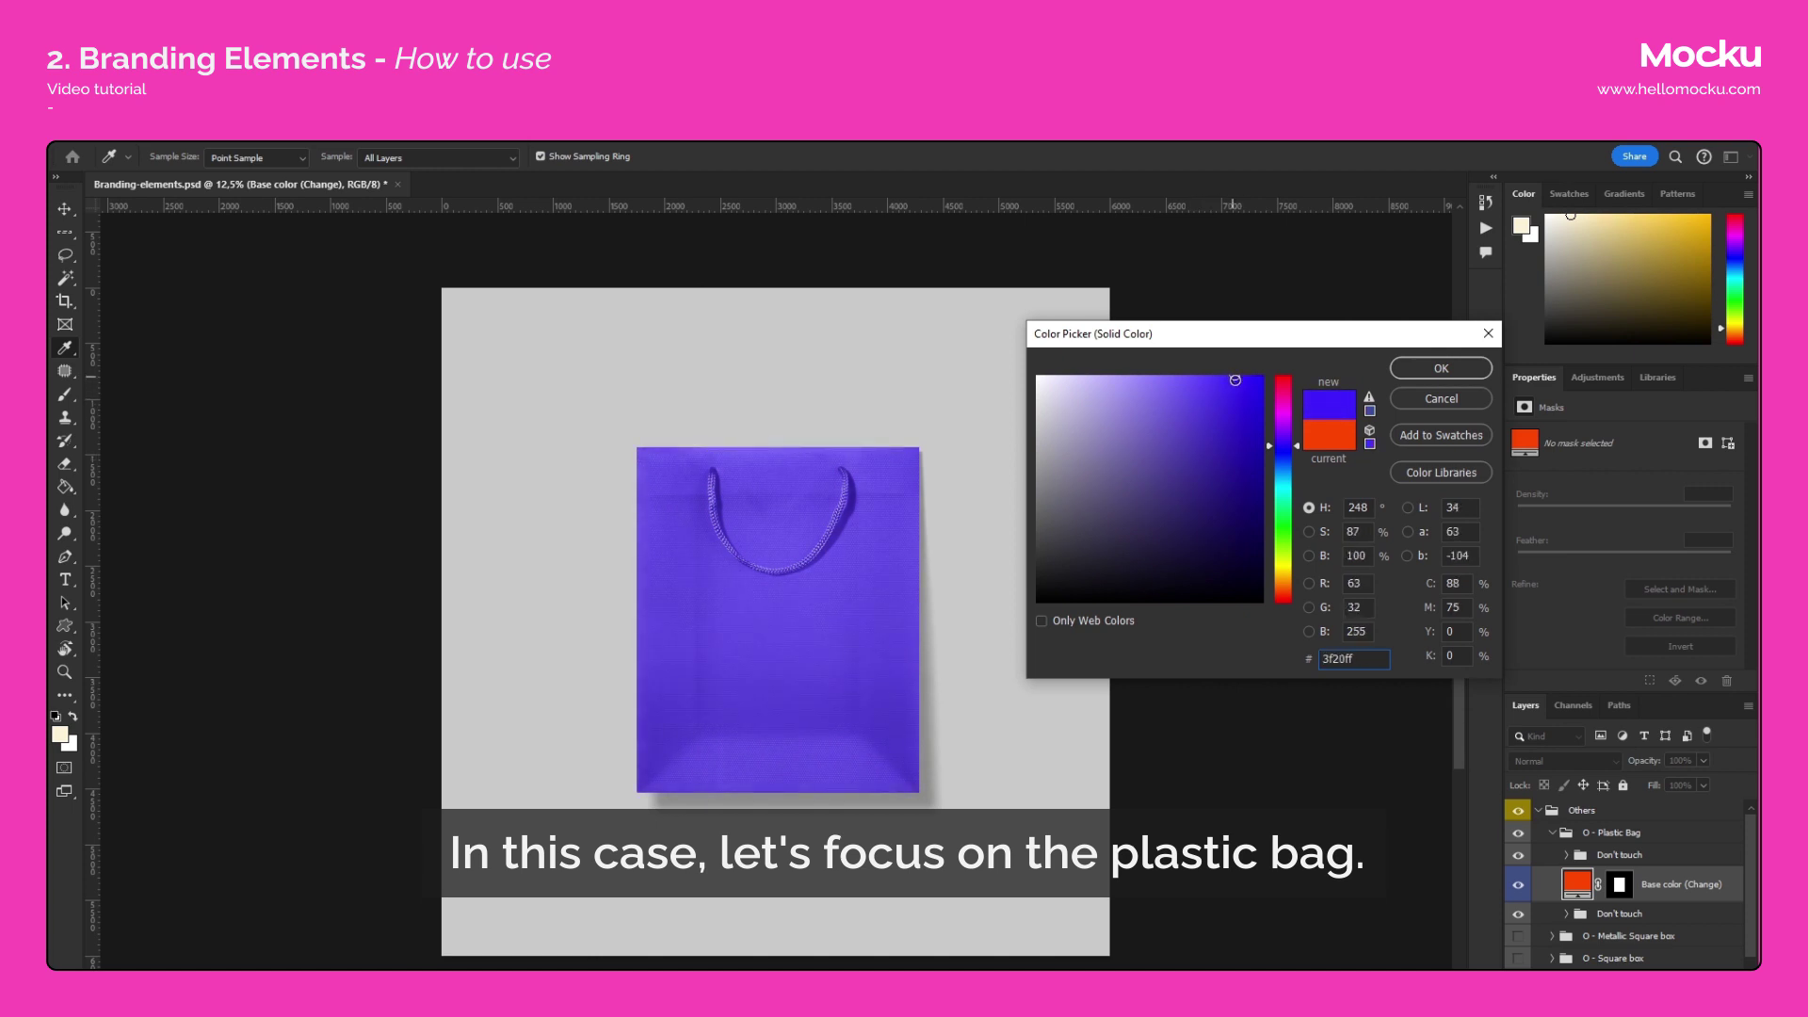
pyautogui.click(1436, 399)
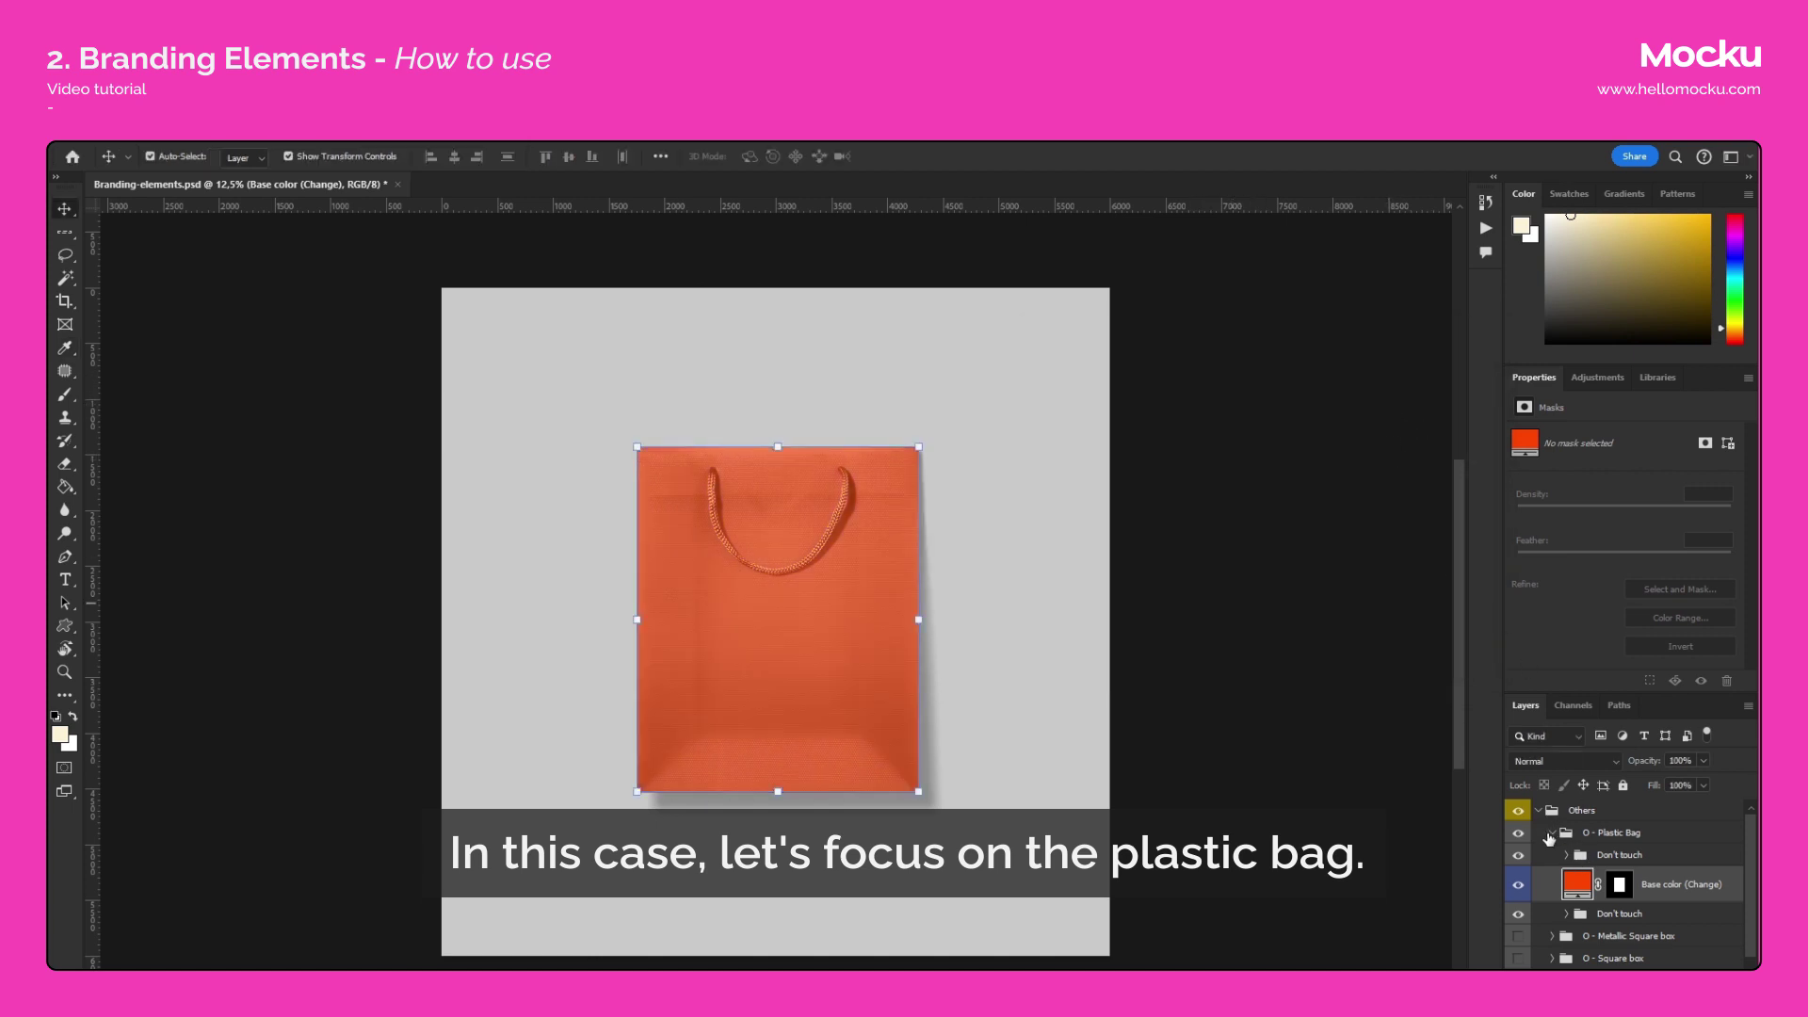
pyautogui.click(1550, 837)
pyautogui.click(1551, 835)
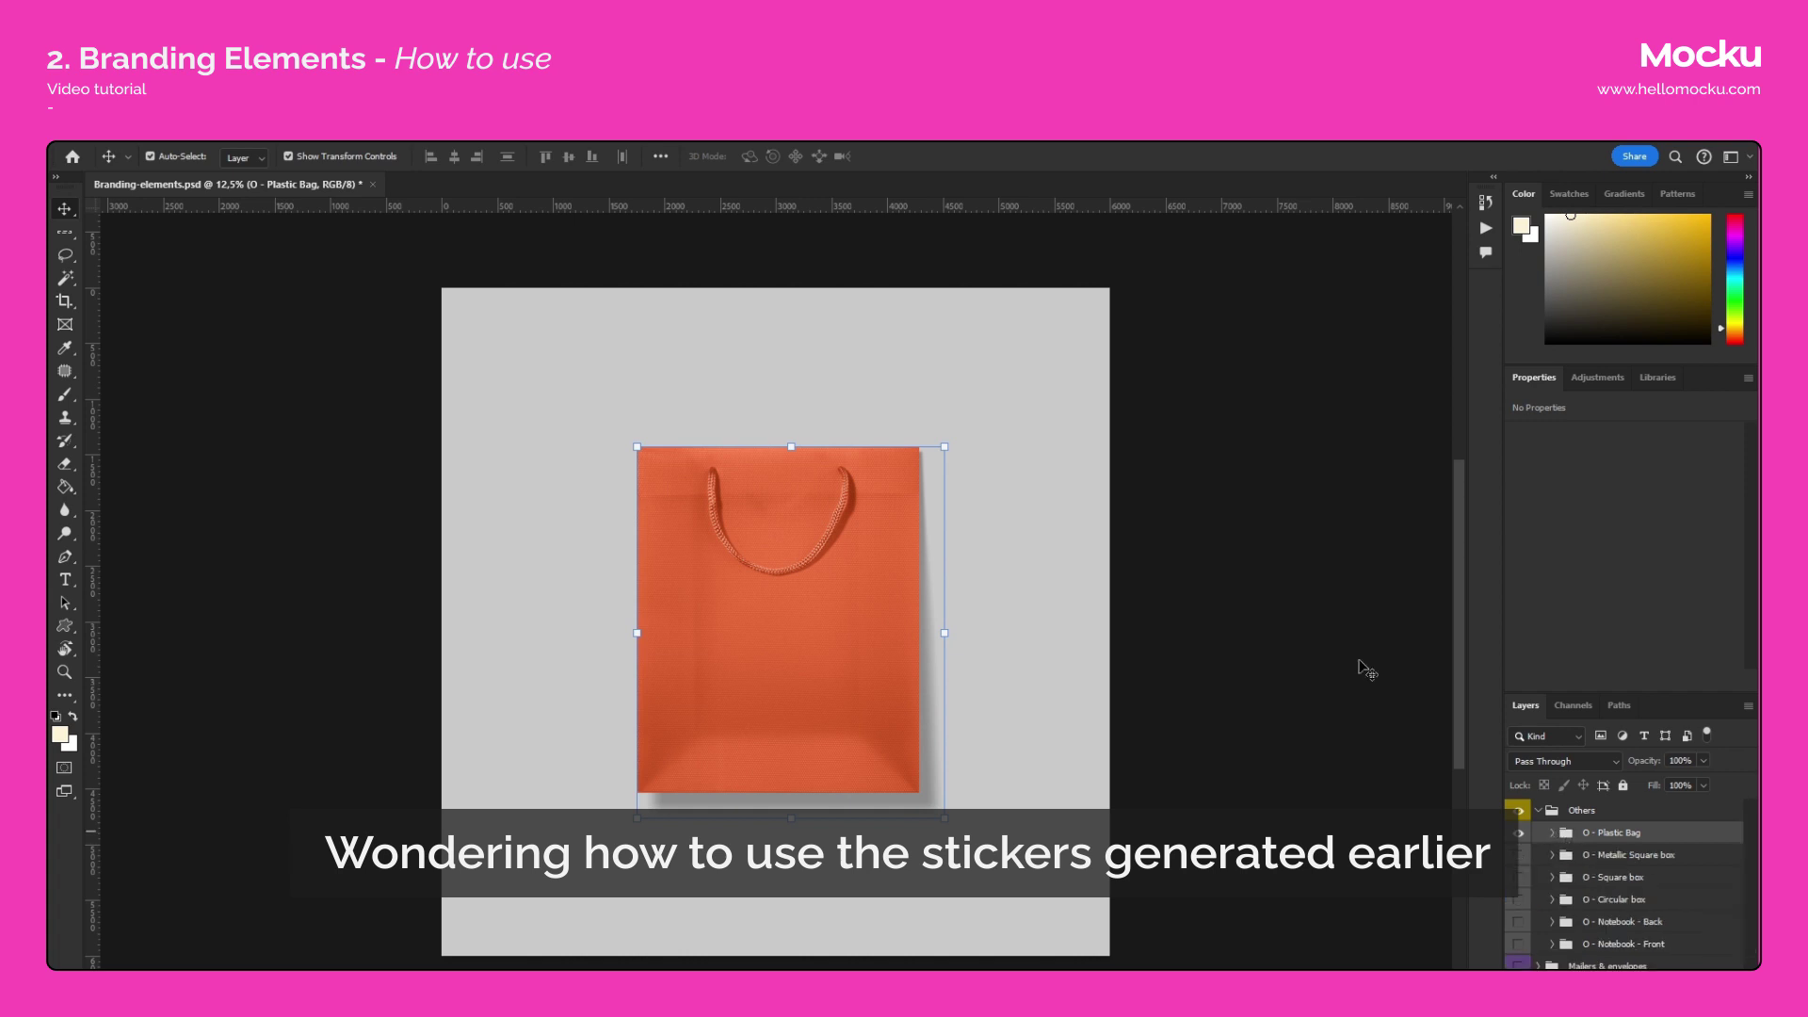
pyautogui.click(1232, 652)
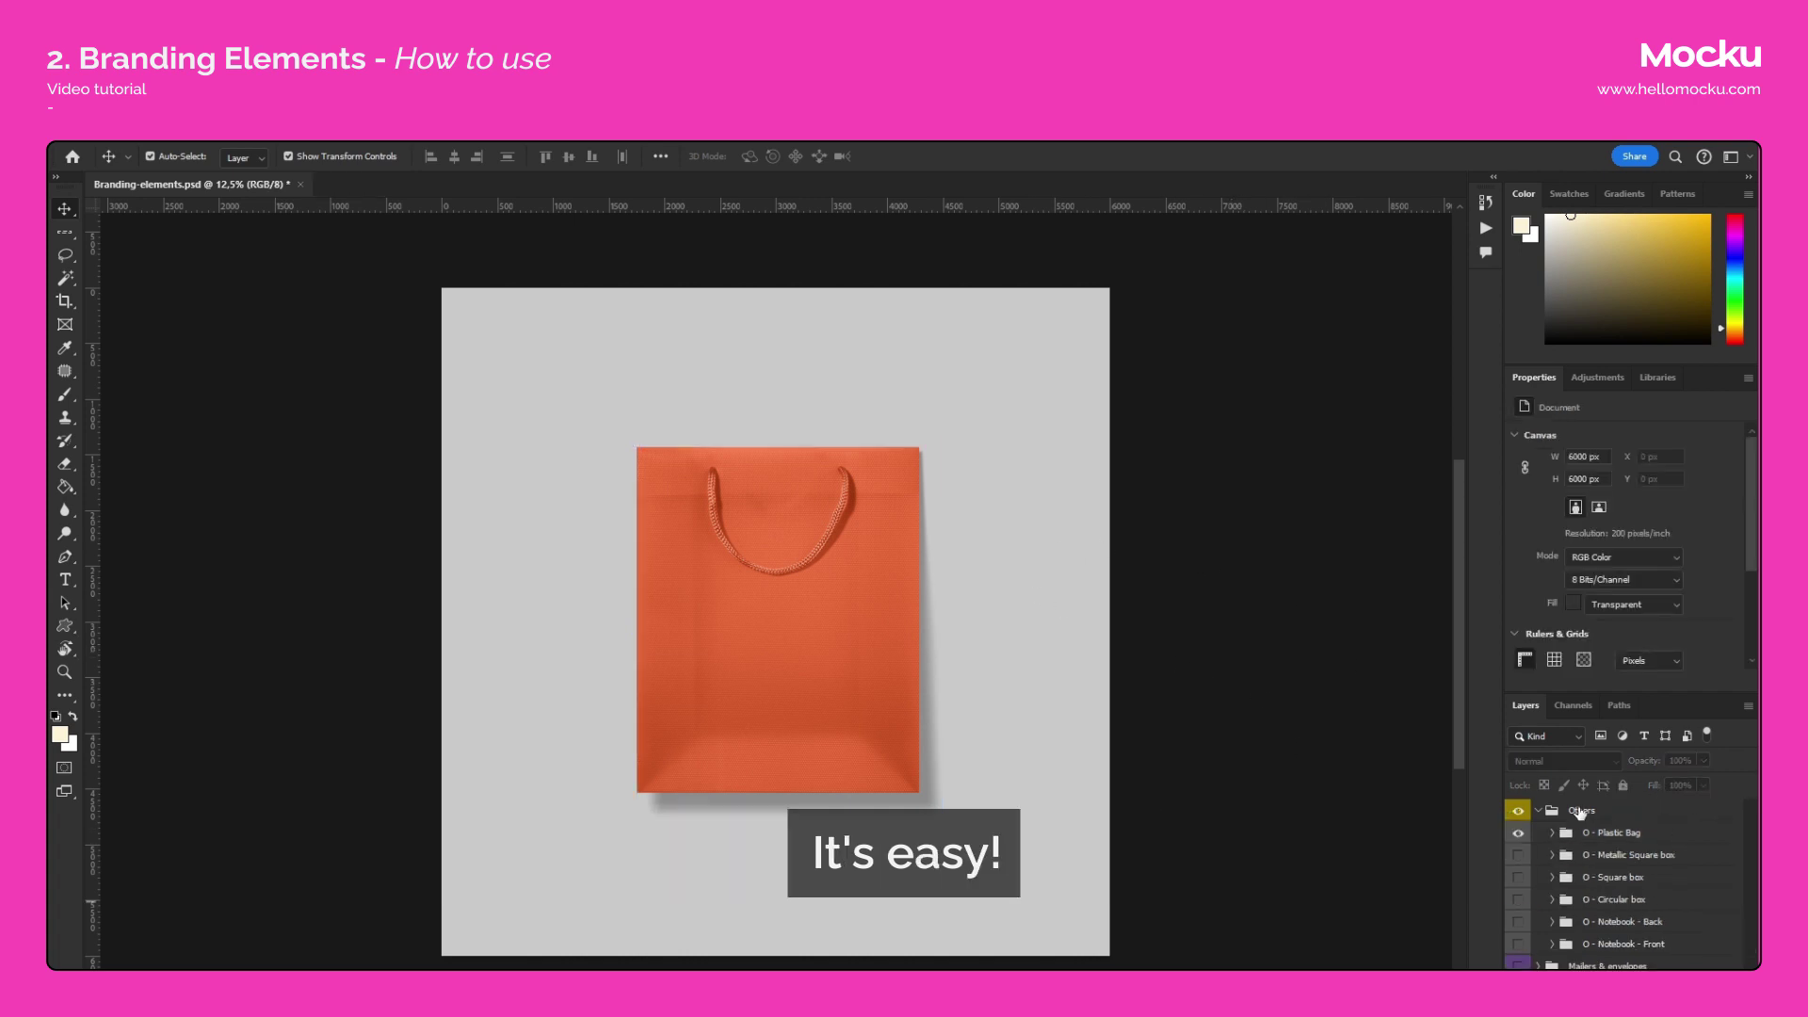
# Hide the O - Plastic Bag group and show the O - Notebook - Front group instead.
pyautogui.click(1552, 825)
pyautogui.click(1522, 832)
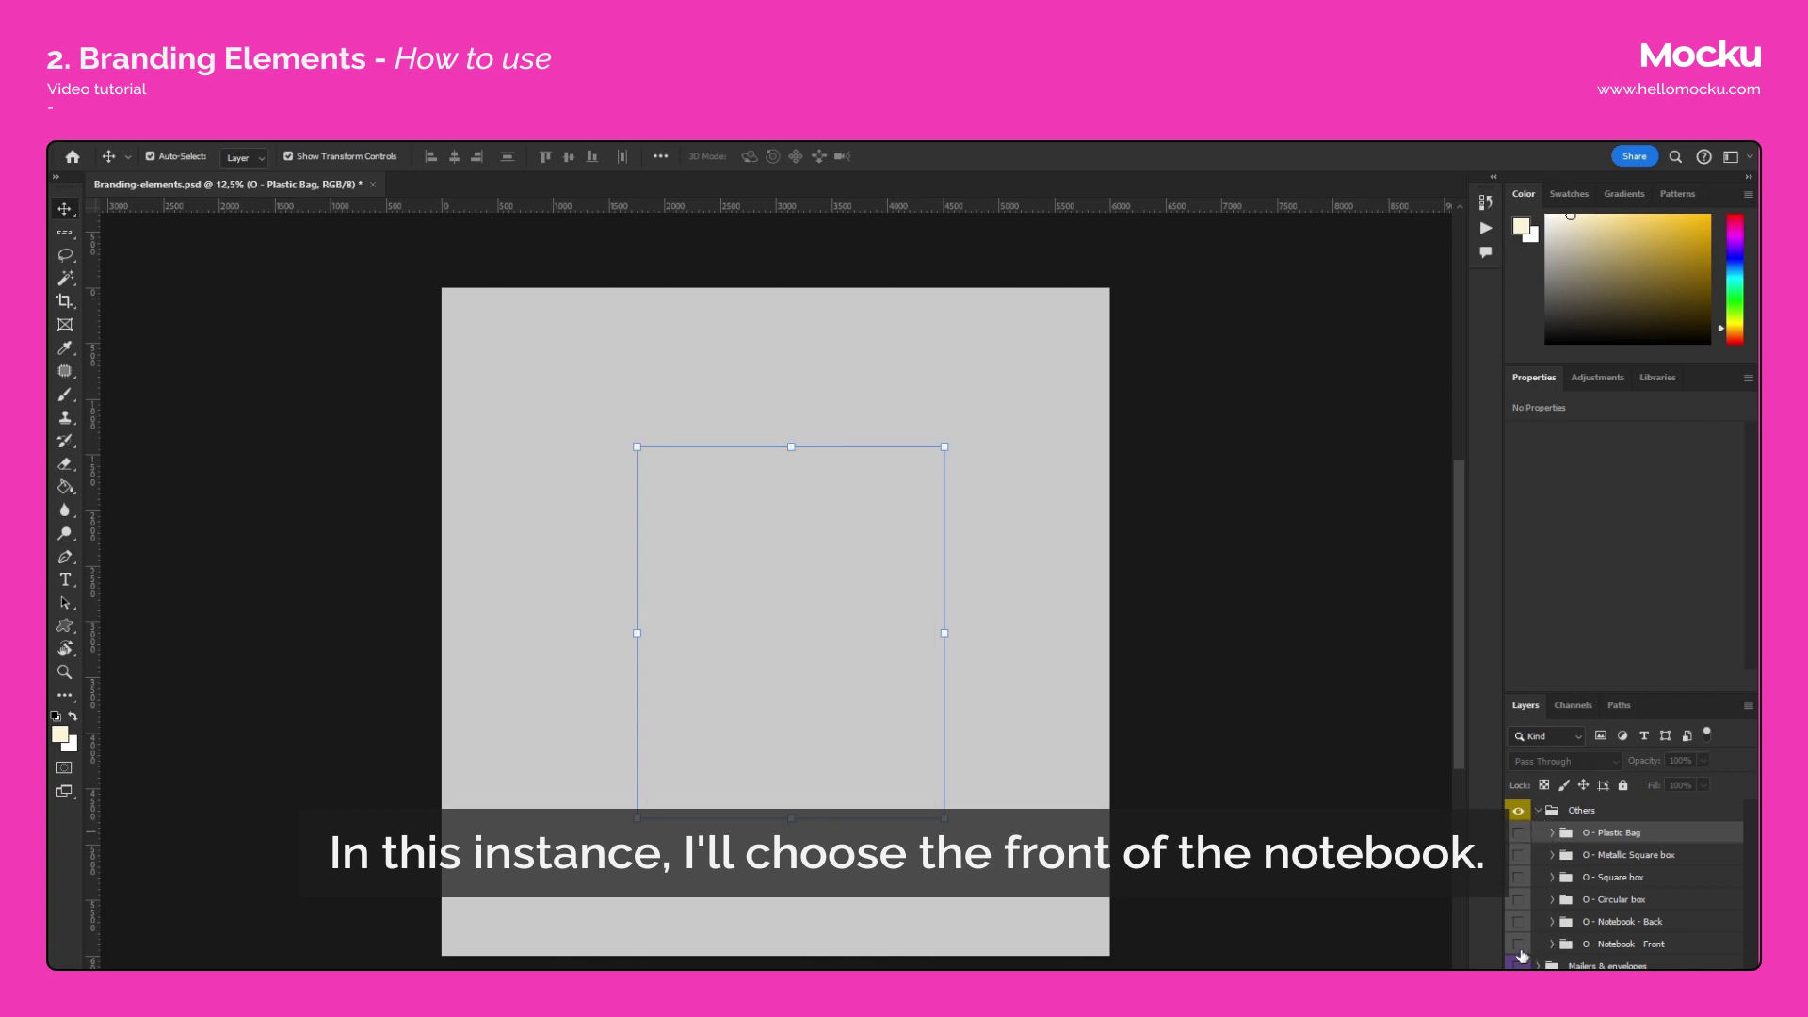
pyautogui.click(1516, 945)
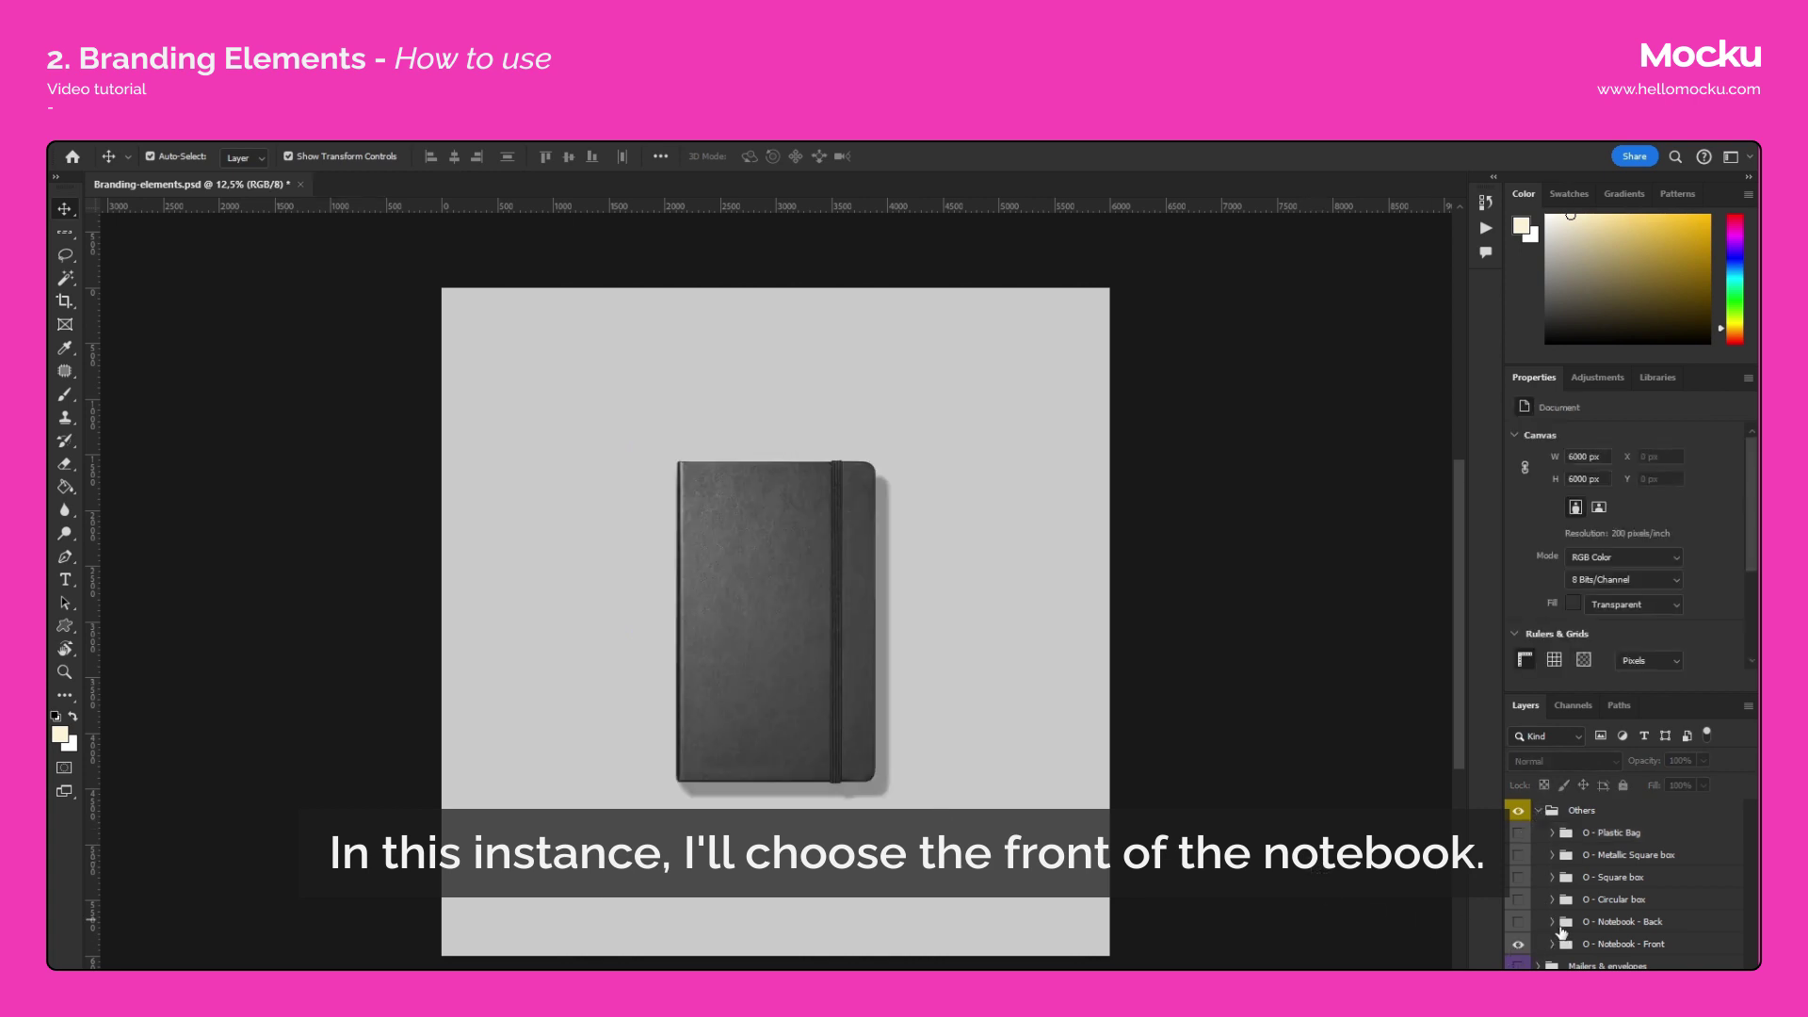
# Place mockups-are-my-passion_01 as a linked sticker above O - Notebook - Front's upper Don't touch folder, scaled about 60% and rotated -8.61°, low on the cover.
pyautogui.click(1605, 949)
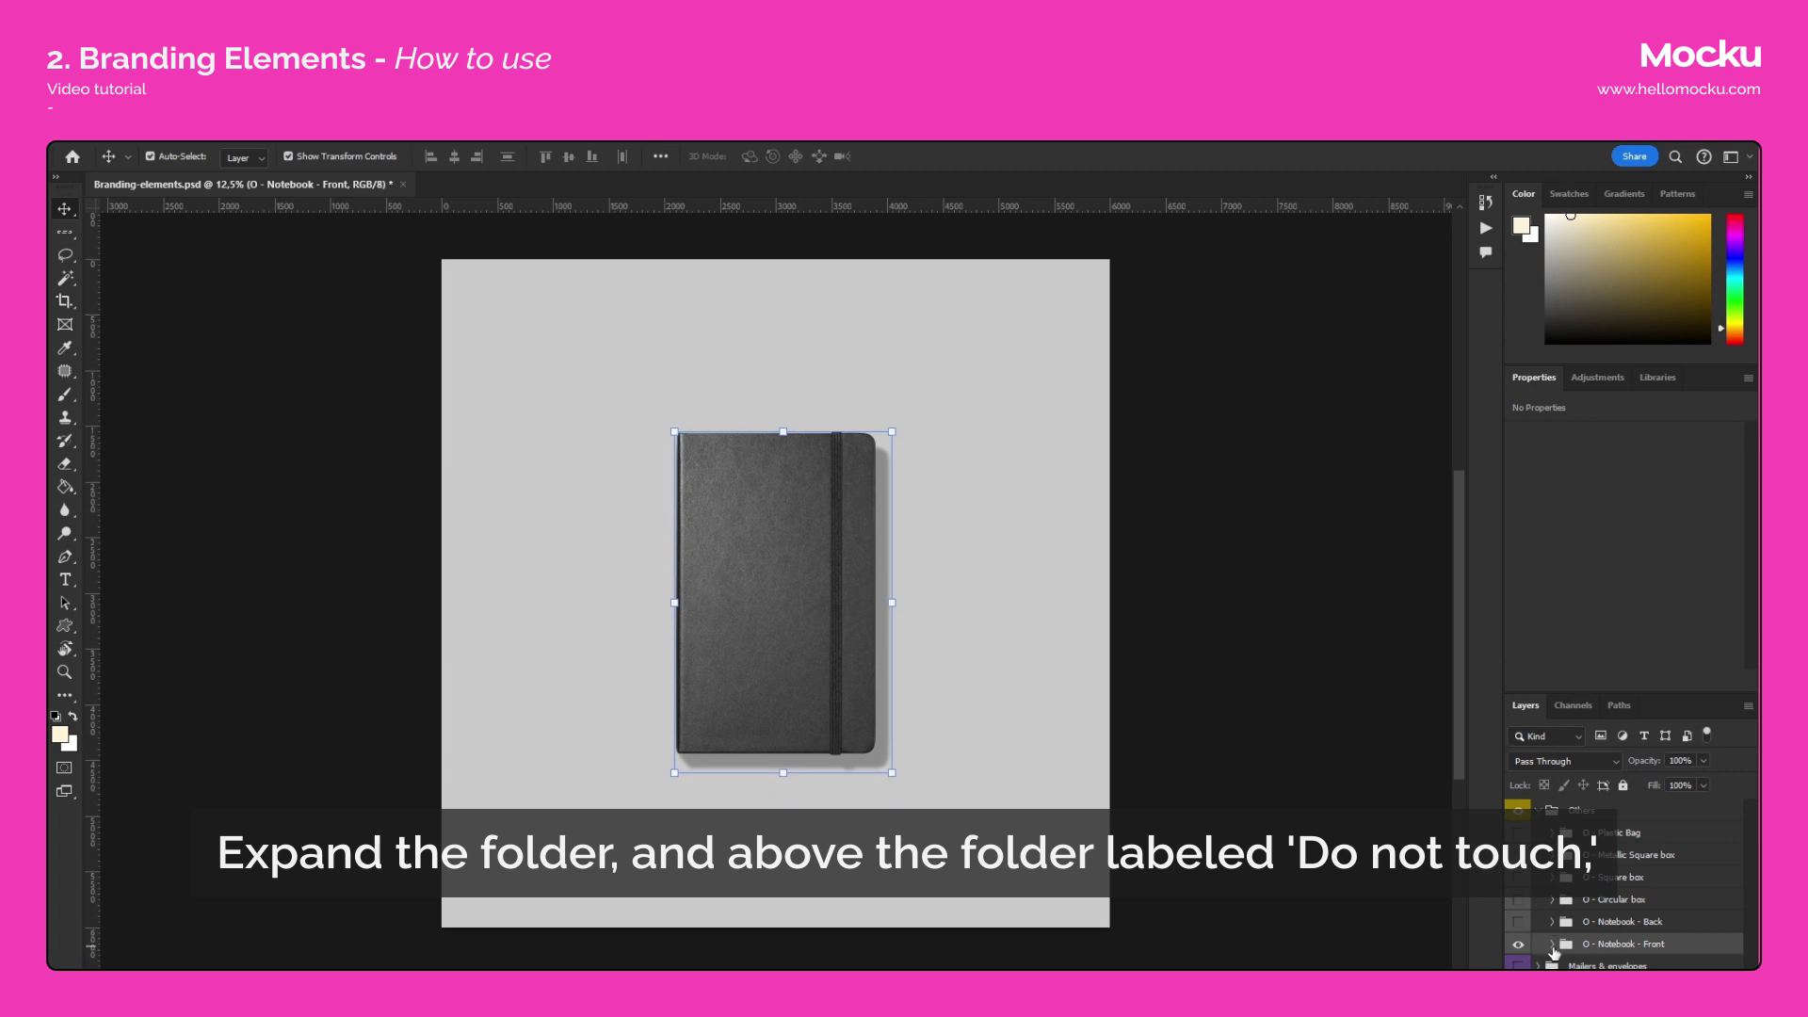
pyautogui.click(1554, 945)
pyautogui.click(1639, 902)
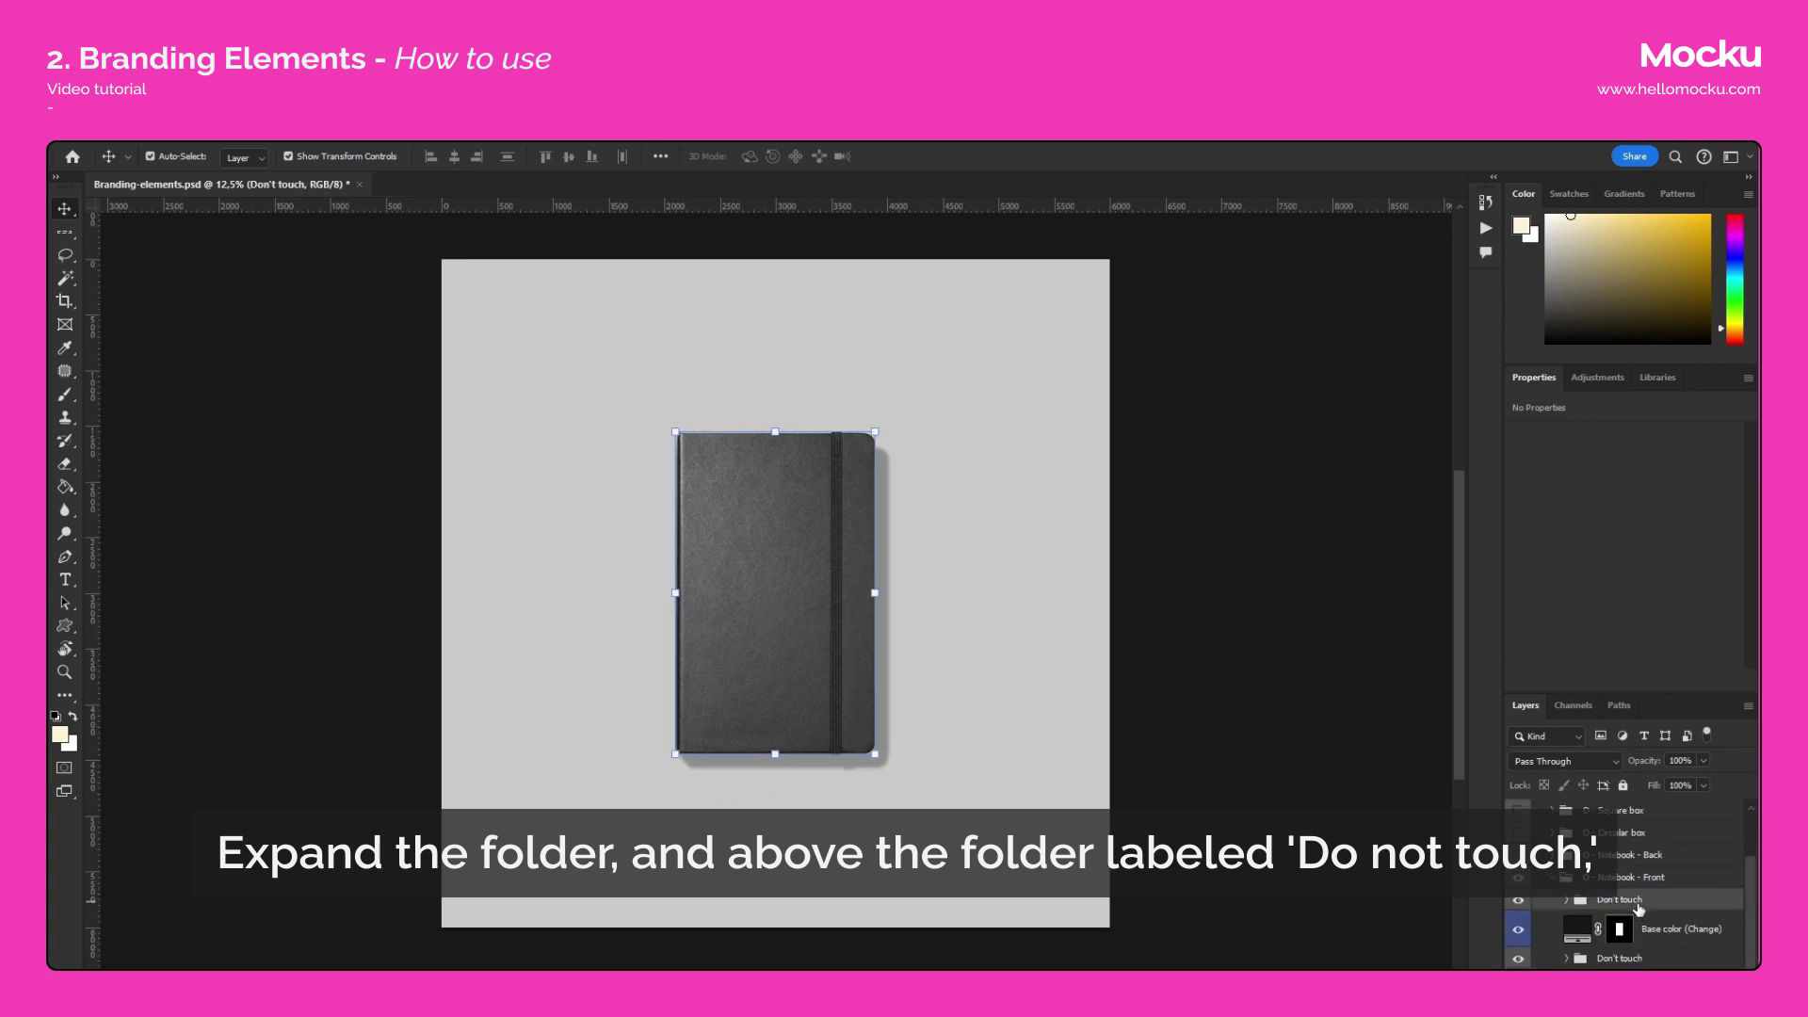
pyautogui.scroll(1, 737, 603)
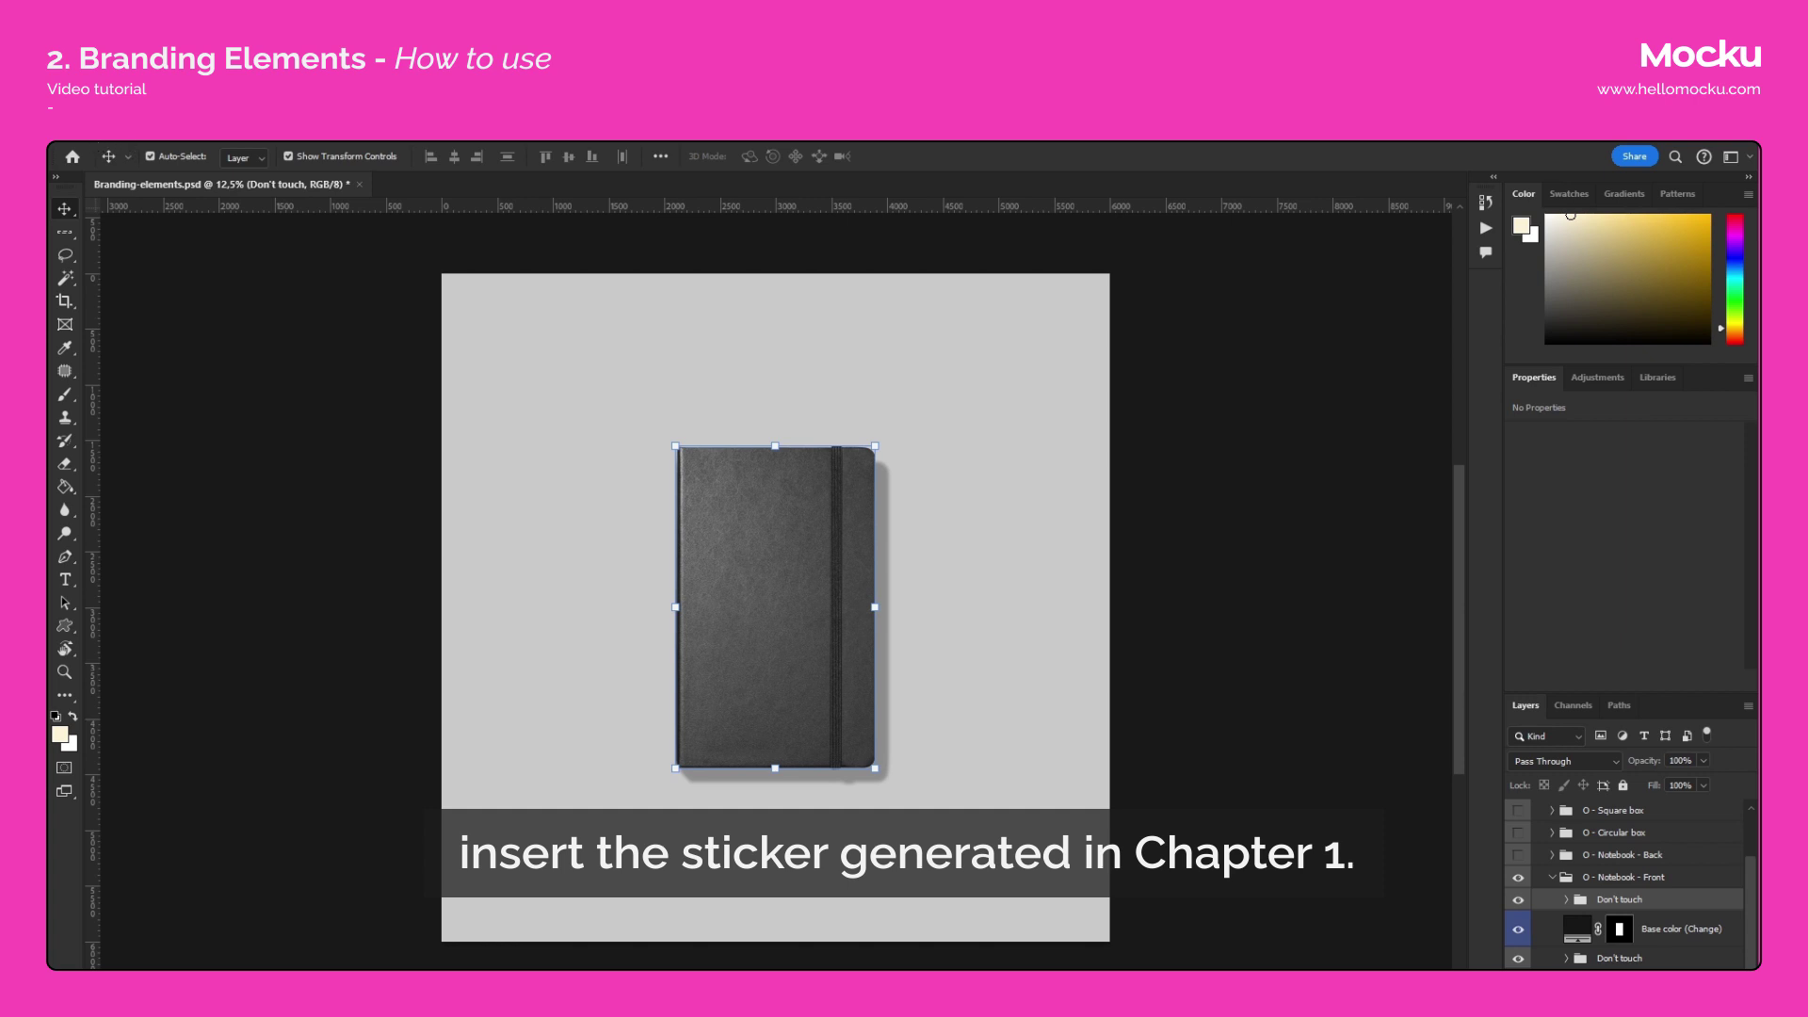
pyautogui.click(85, 146)
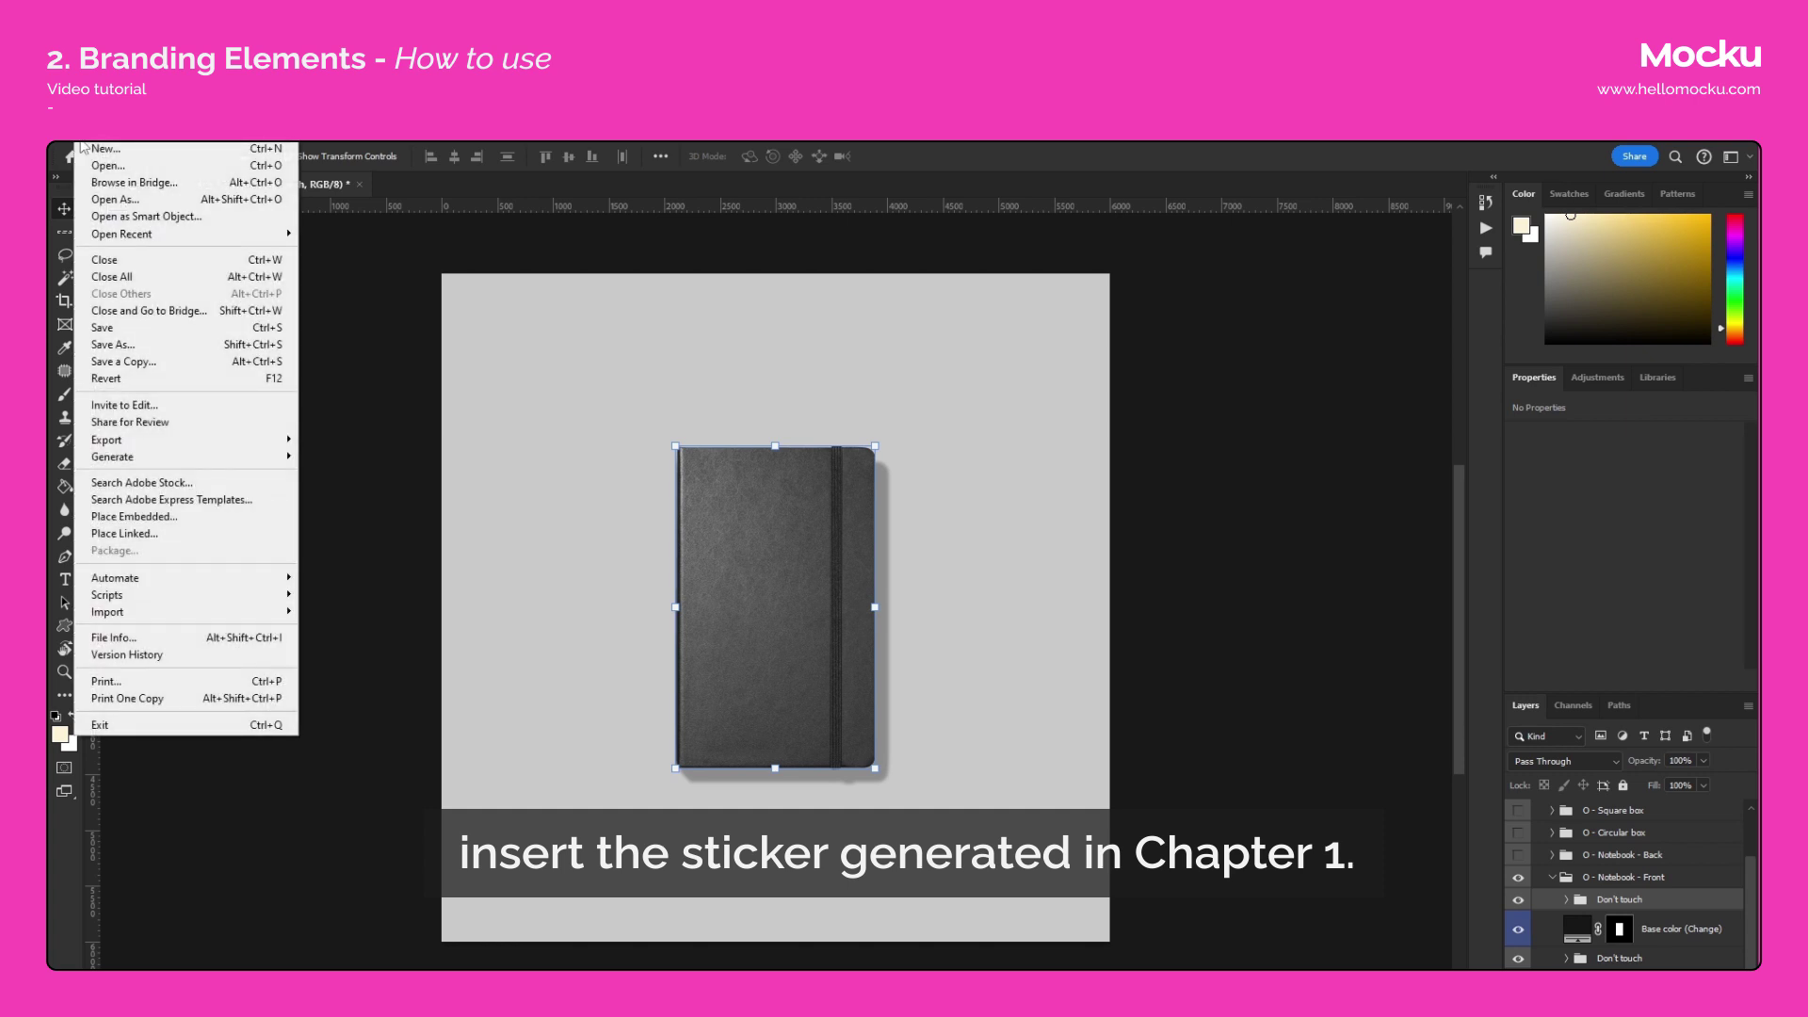
pyautogui.click(182, 534)
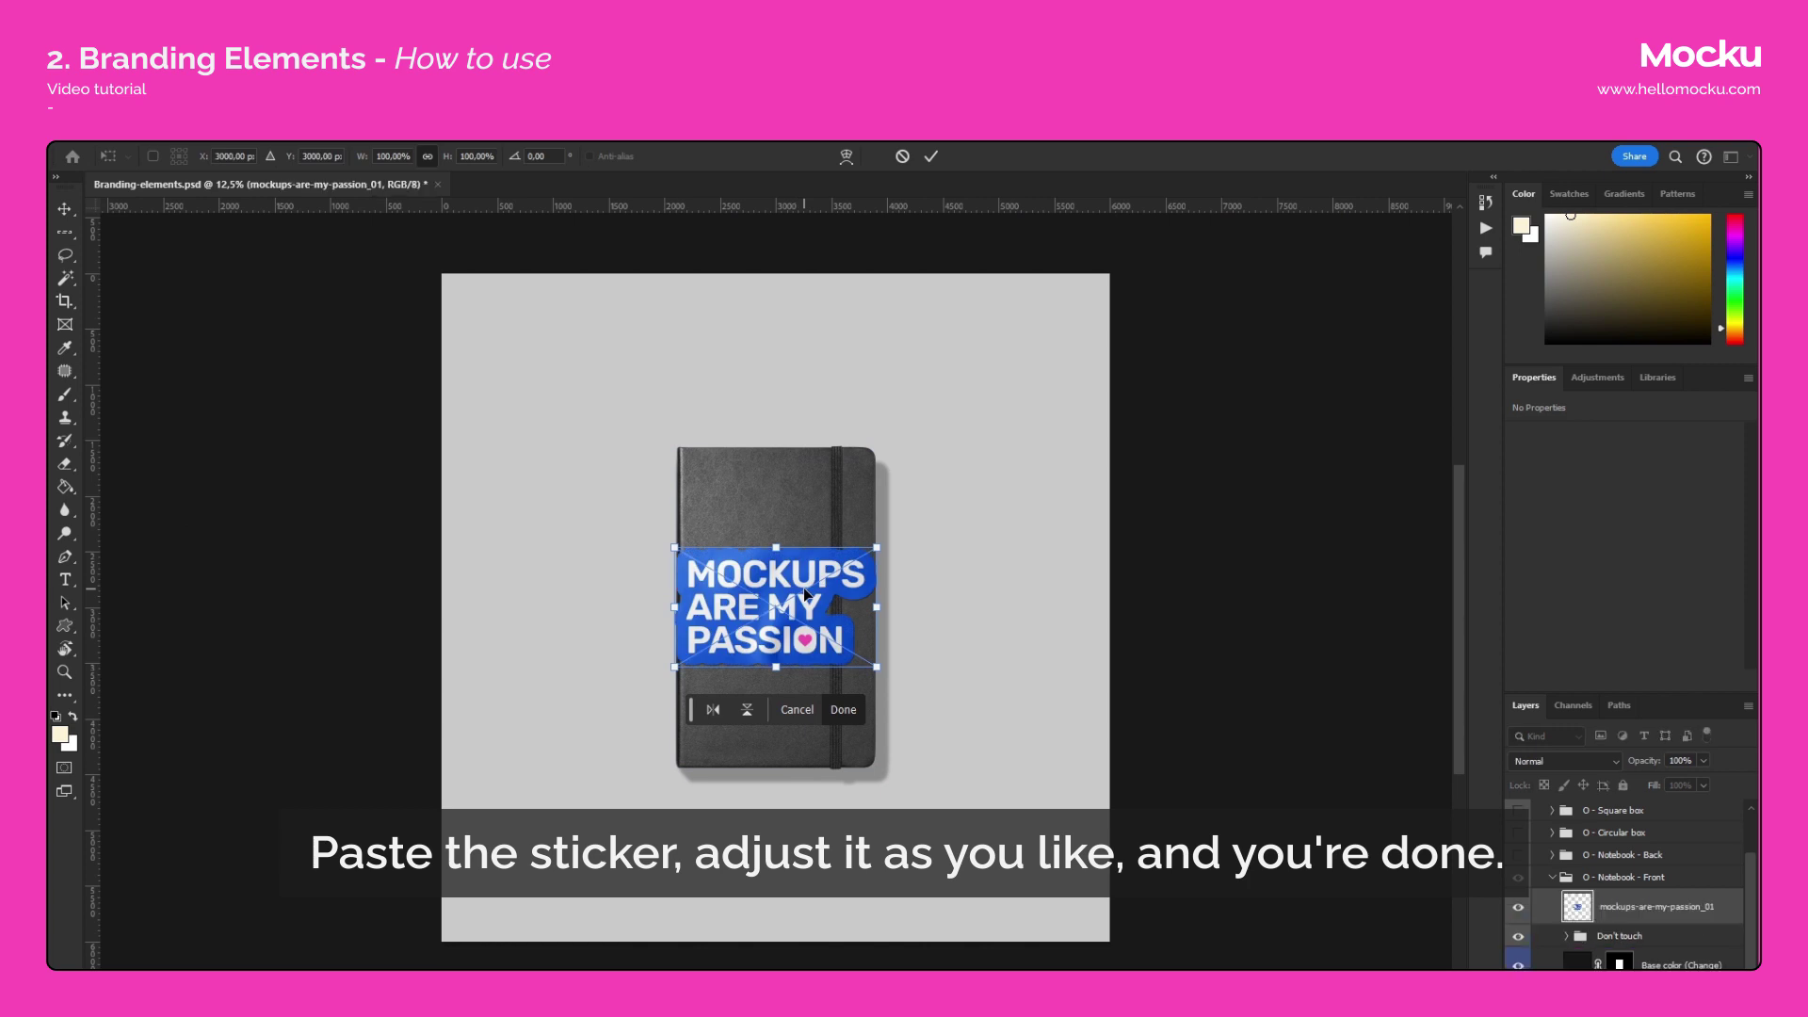
pyautogui.moveTo(868, 552); pyautogui.dragTo(787, 689)
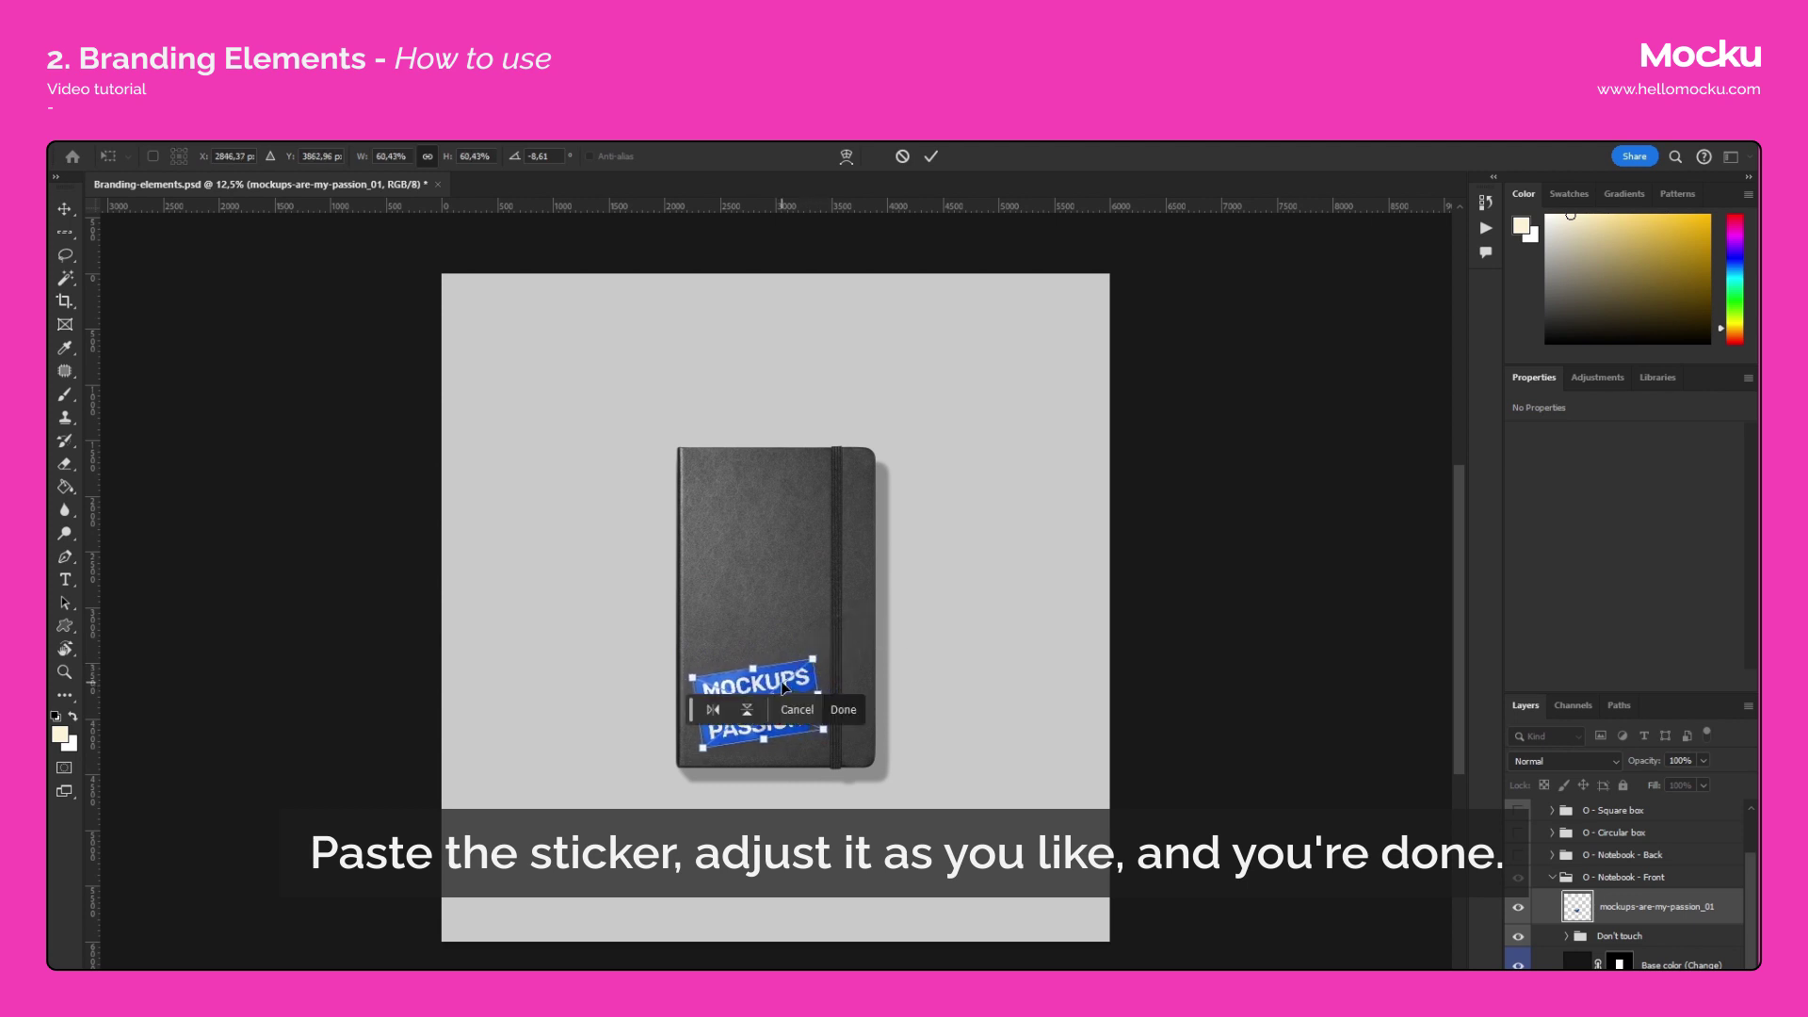
pyautogui.press('Return')
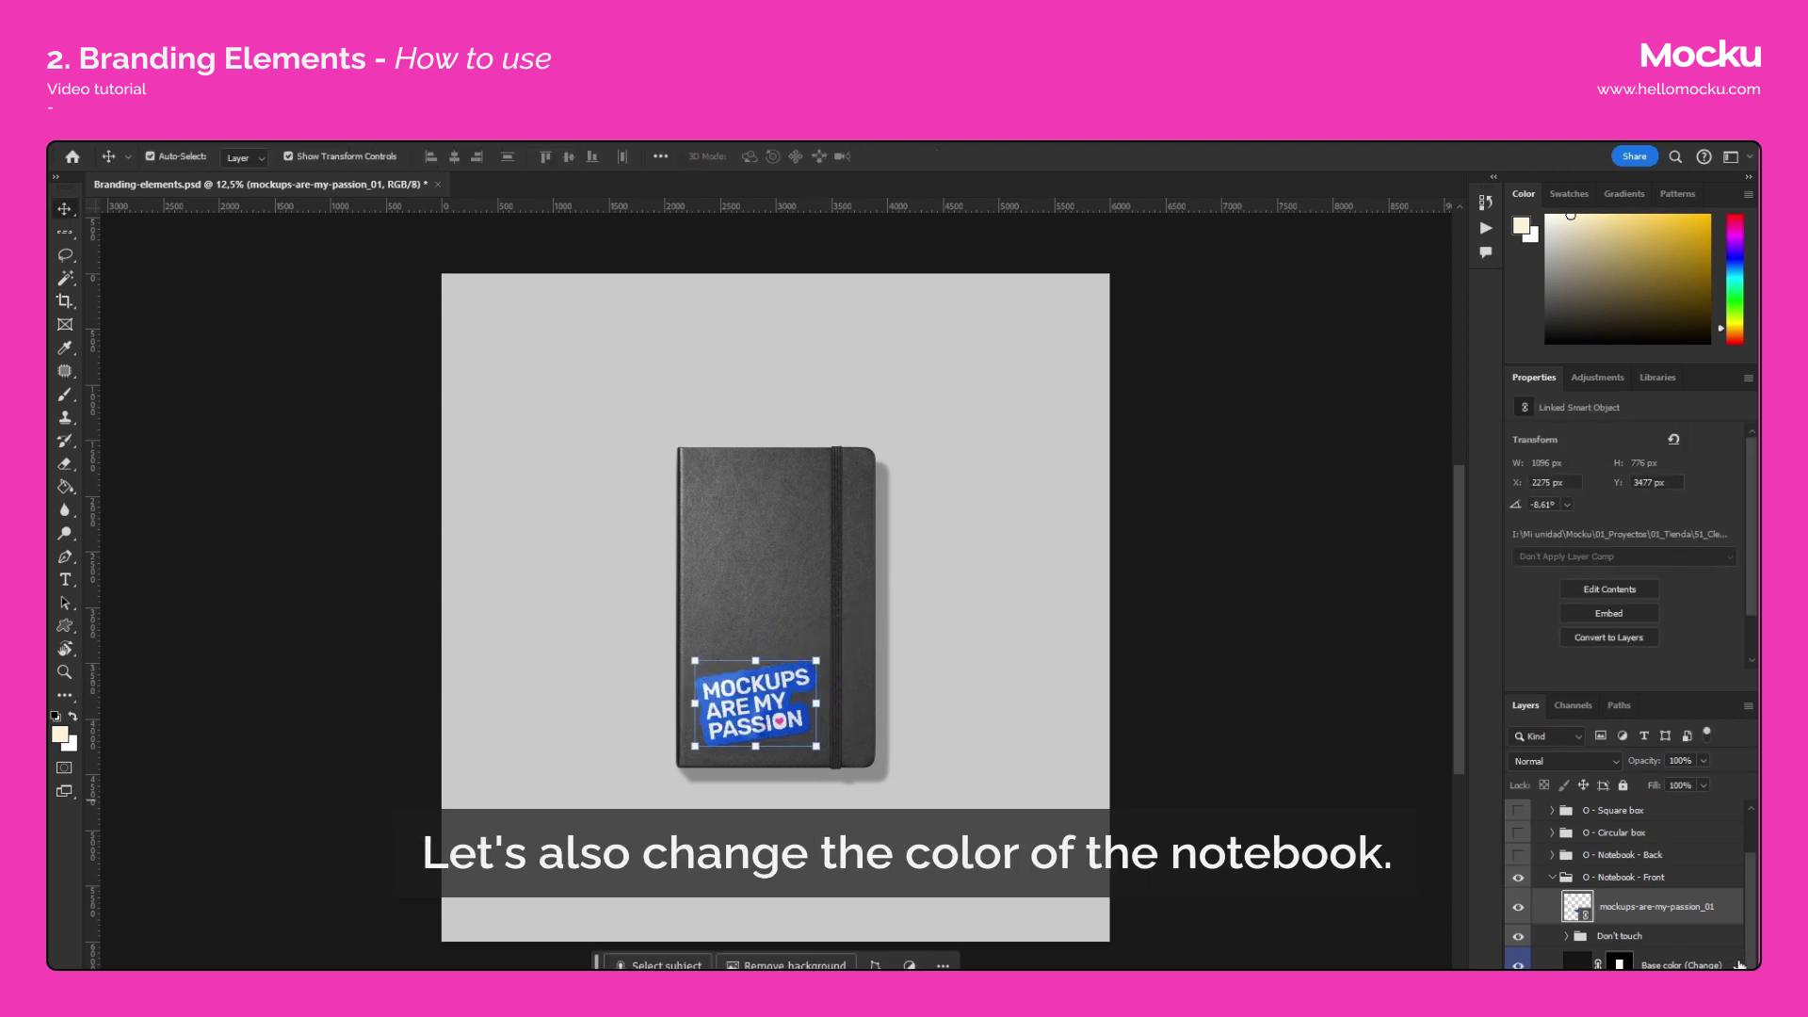
# Set the notebook's Base color (Change) fill to the sticker heart's pink, ee53b1, and collapse the O - Notebook - Front and Others groups.
pyautogui.scroll(-1, 1666, 945)
pyautogui.click(1669, 943)
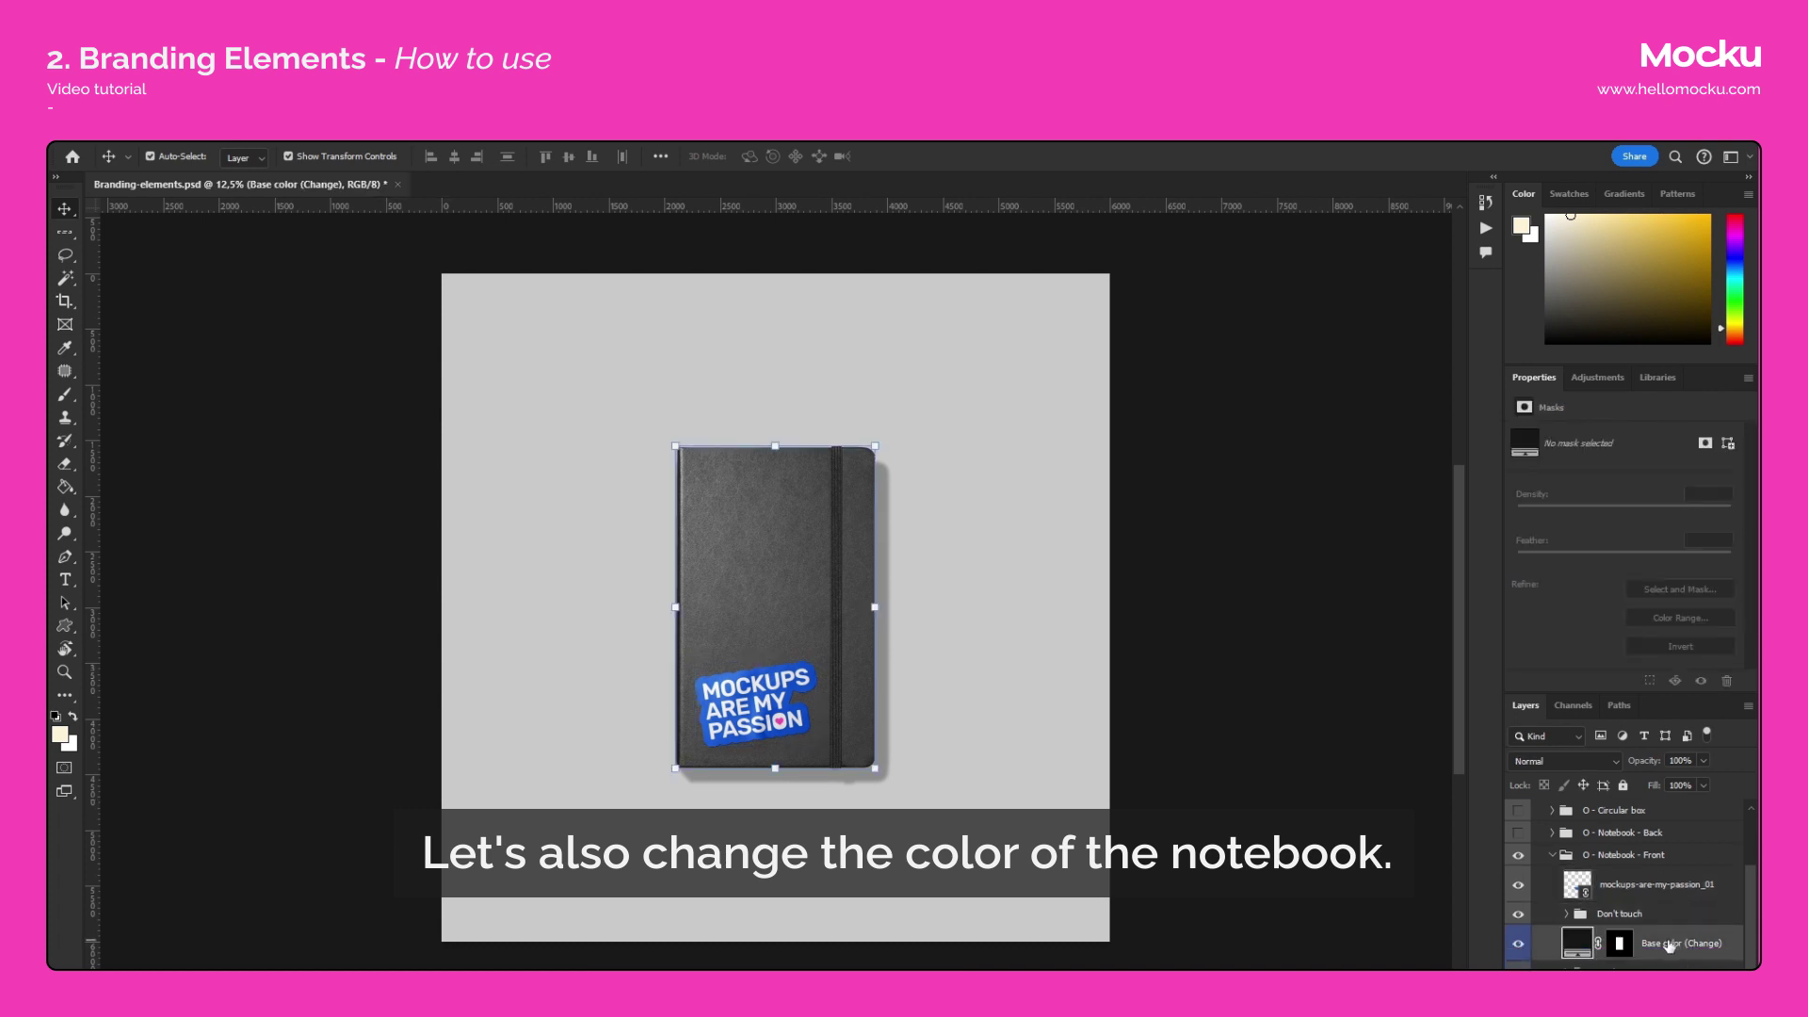
pyautogui.doubleClick(1583, 946)
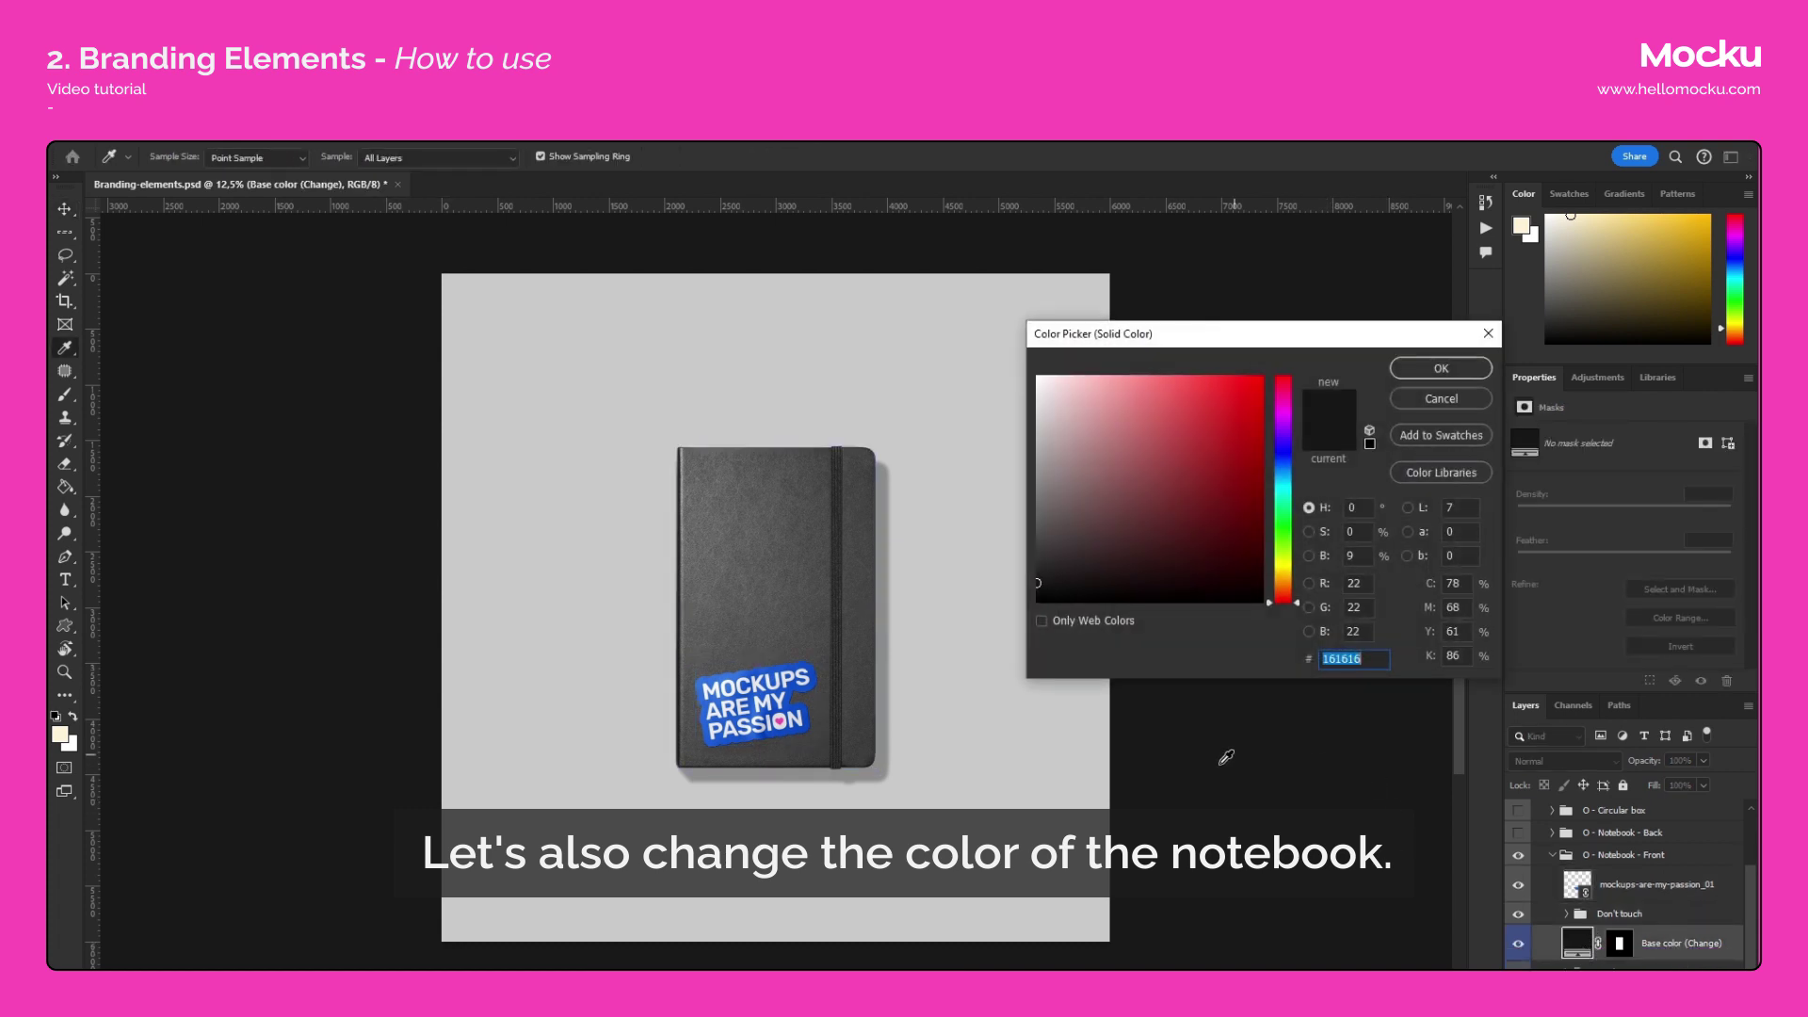
pyautogui.click(779, 722)
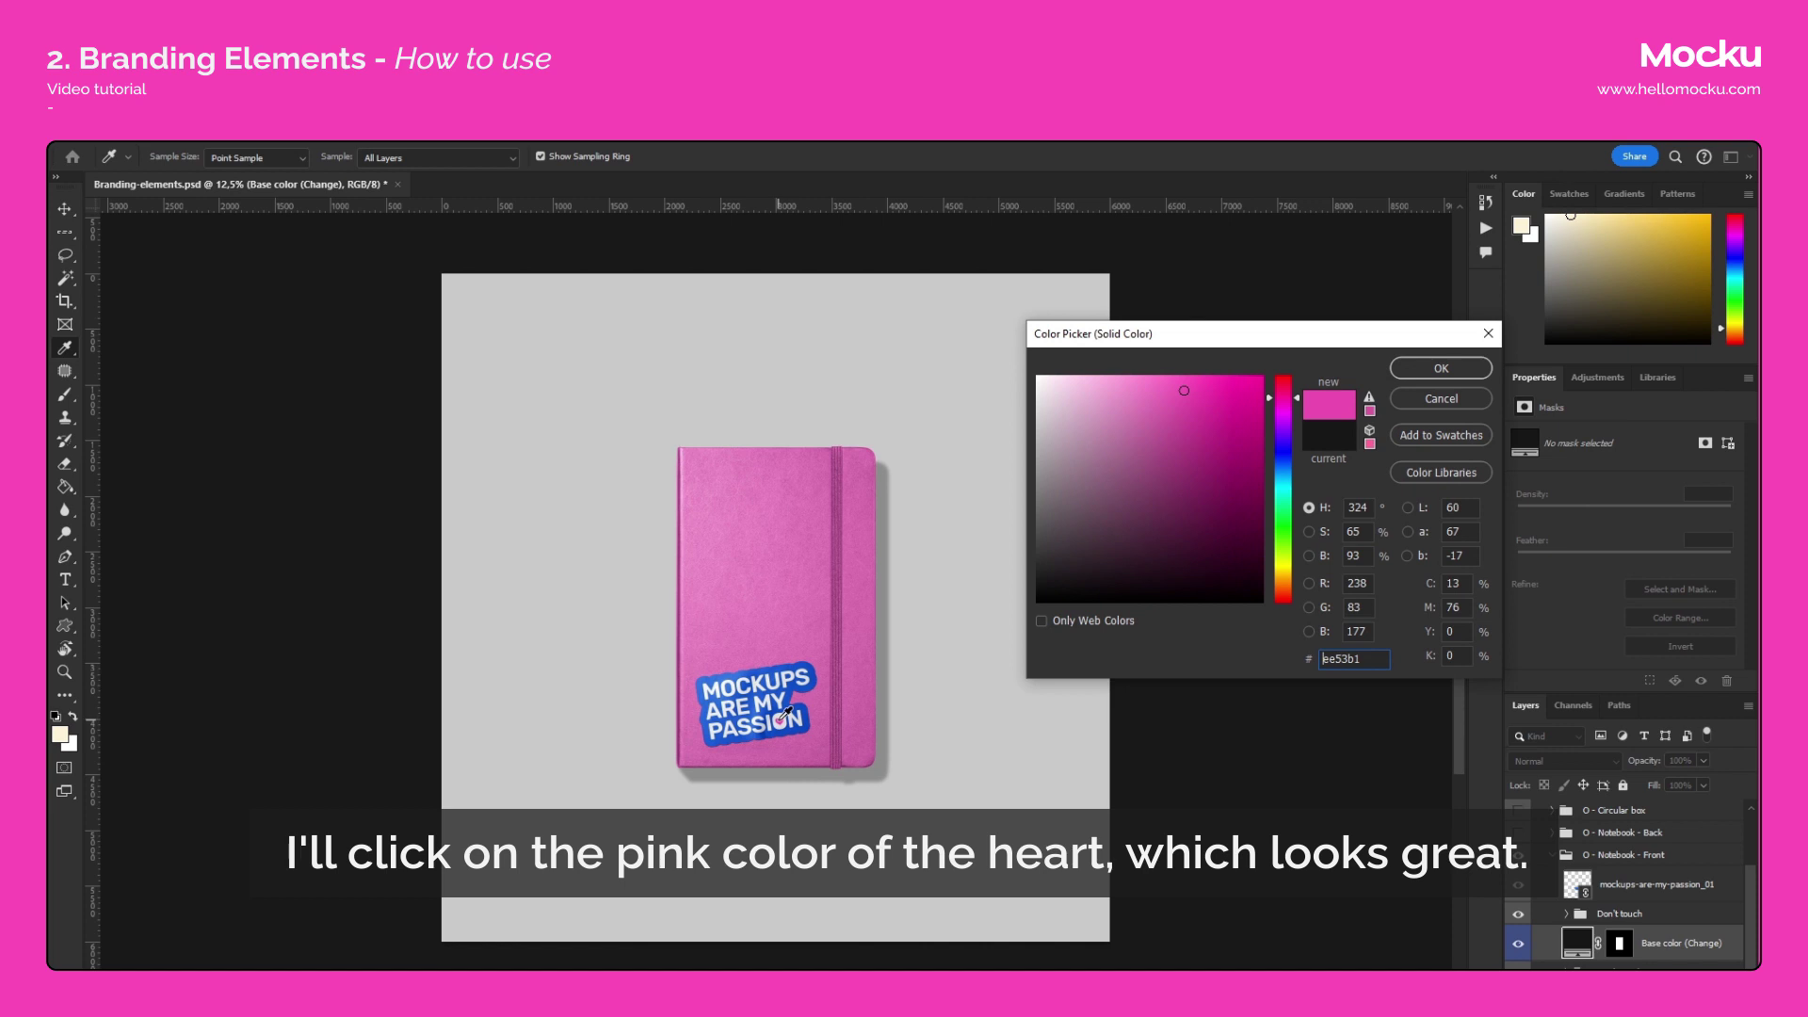
pyautogui.click(1441, 369)
pyautogui.click(1552, 855)
pyautogui.scroll(3, 1552, 855)
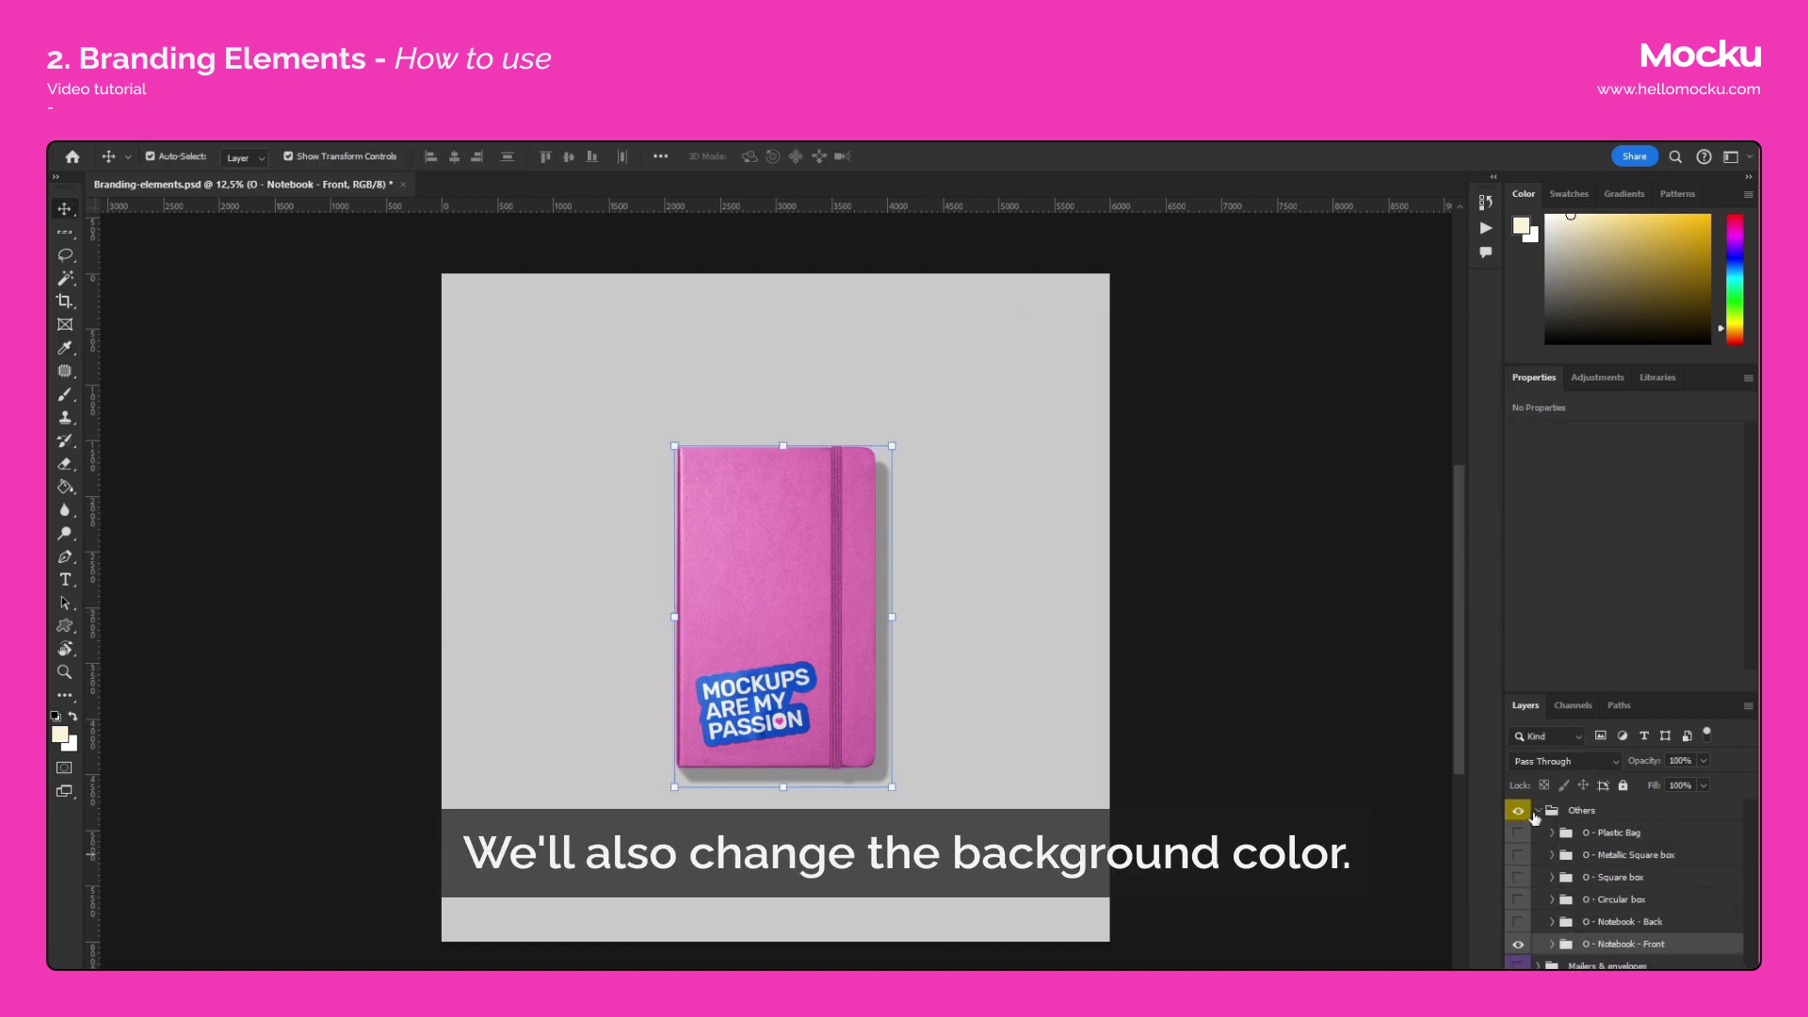
pyautogui.click(1539, 813)
# Set the Background color (Change) fill to the sticker's blue, 0b4ac5, and collapse the background group.
pyautogui.click(1589, 880)
pyautogui.click(1538, 877)
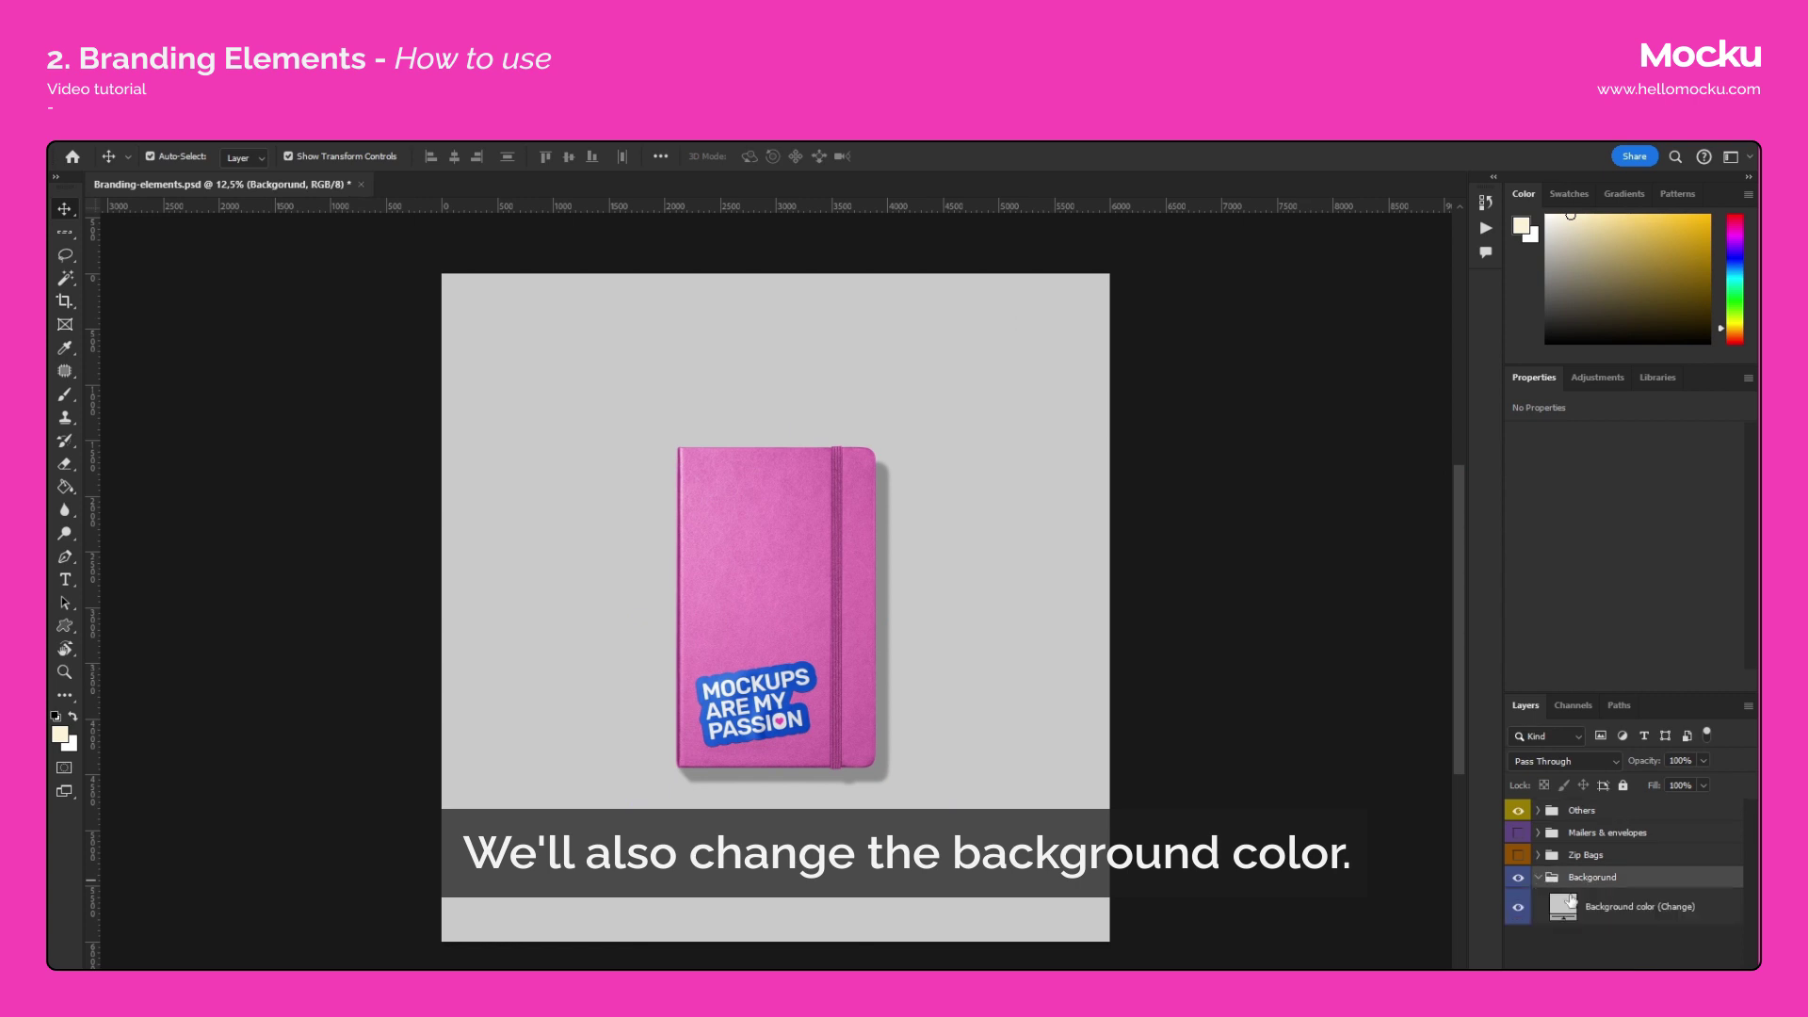
pyautogui.click(1564, 906)
pyautogui.doubleClick(1564, 906)
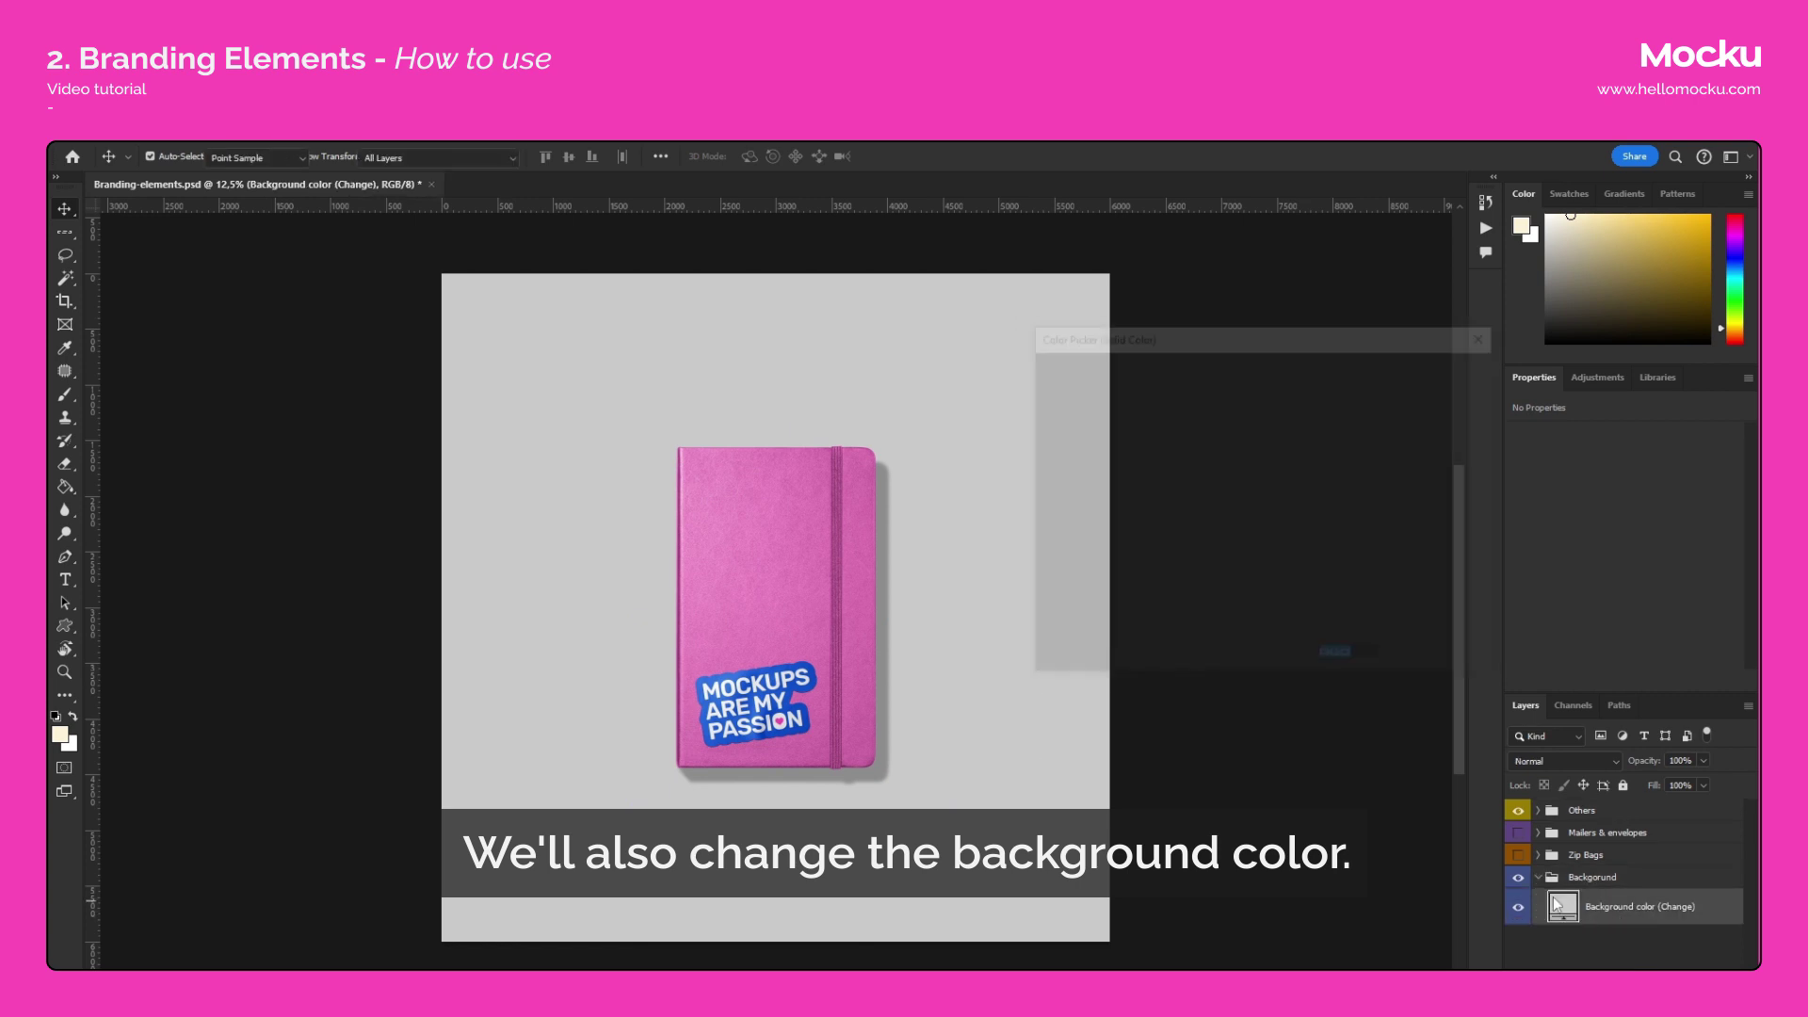
pyautogui.click(810, 721)
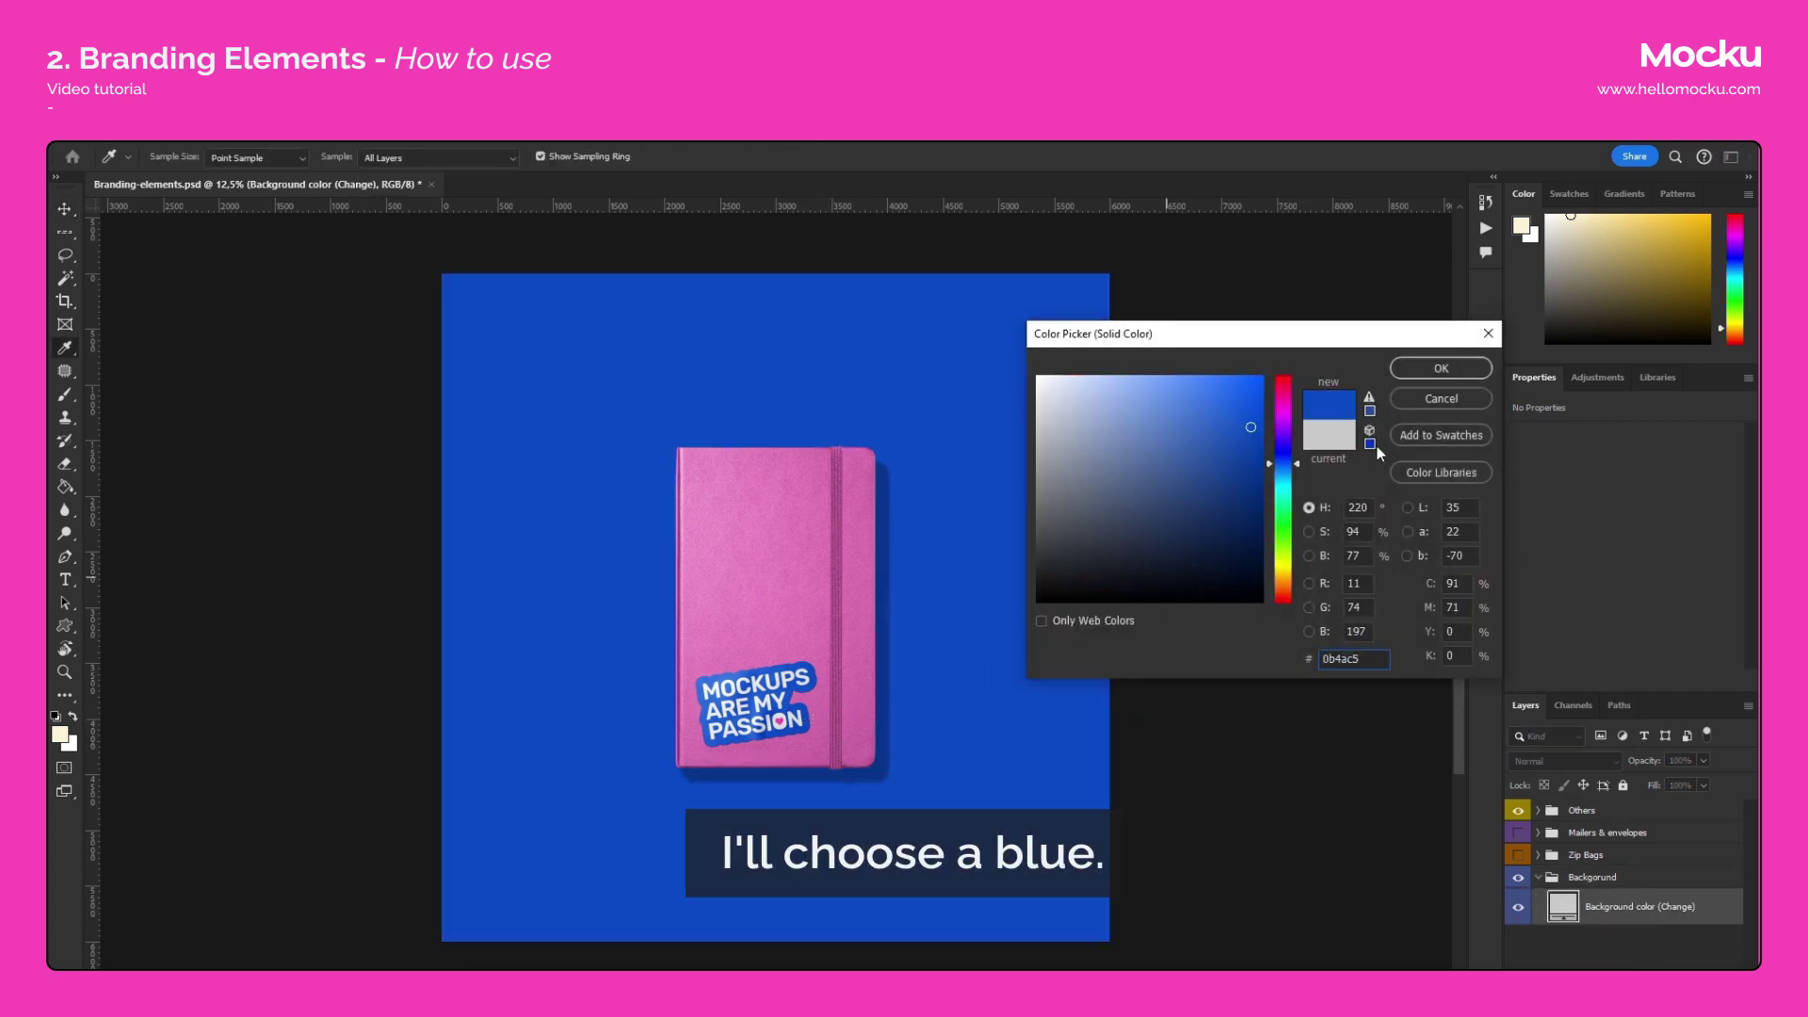
pyautogui.click(1443, 368)
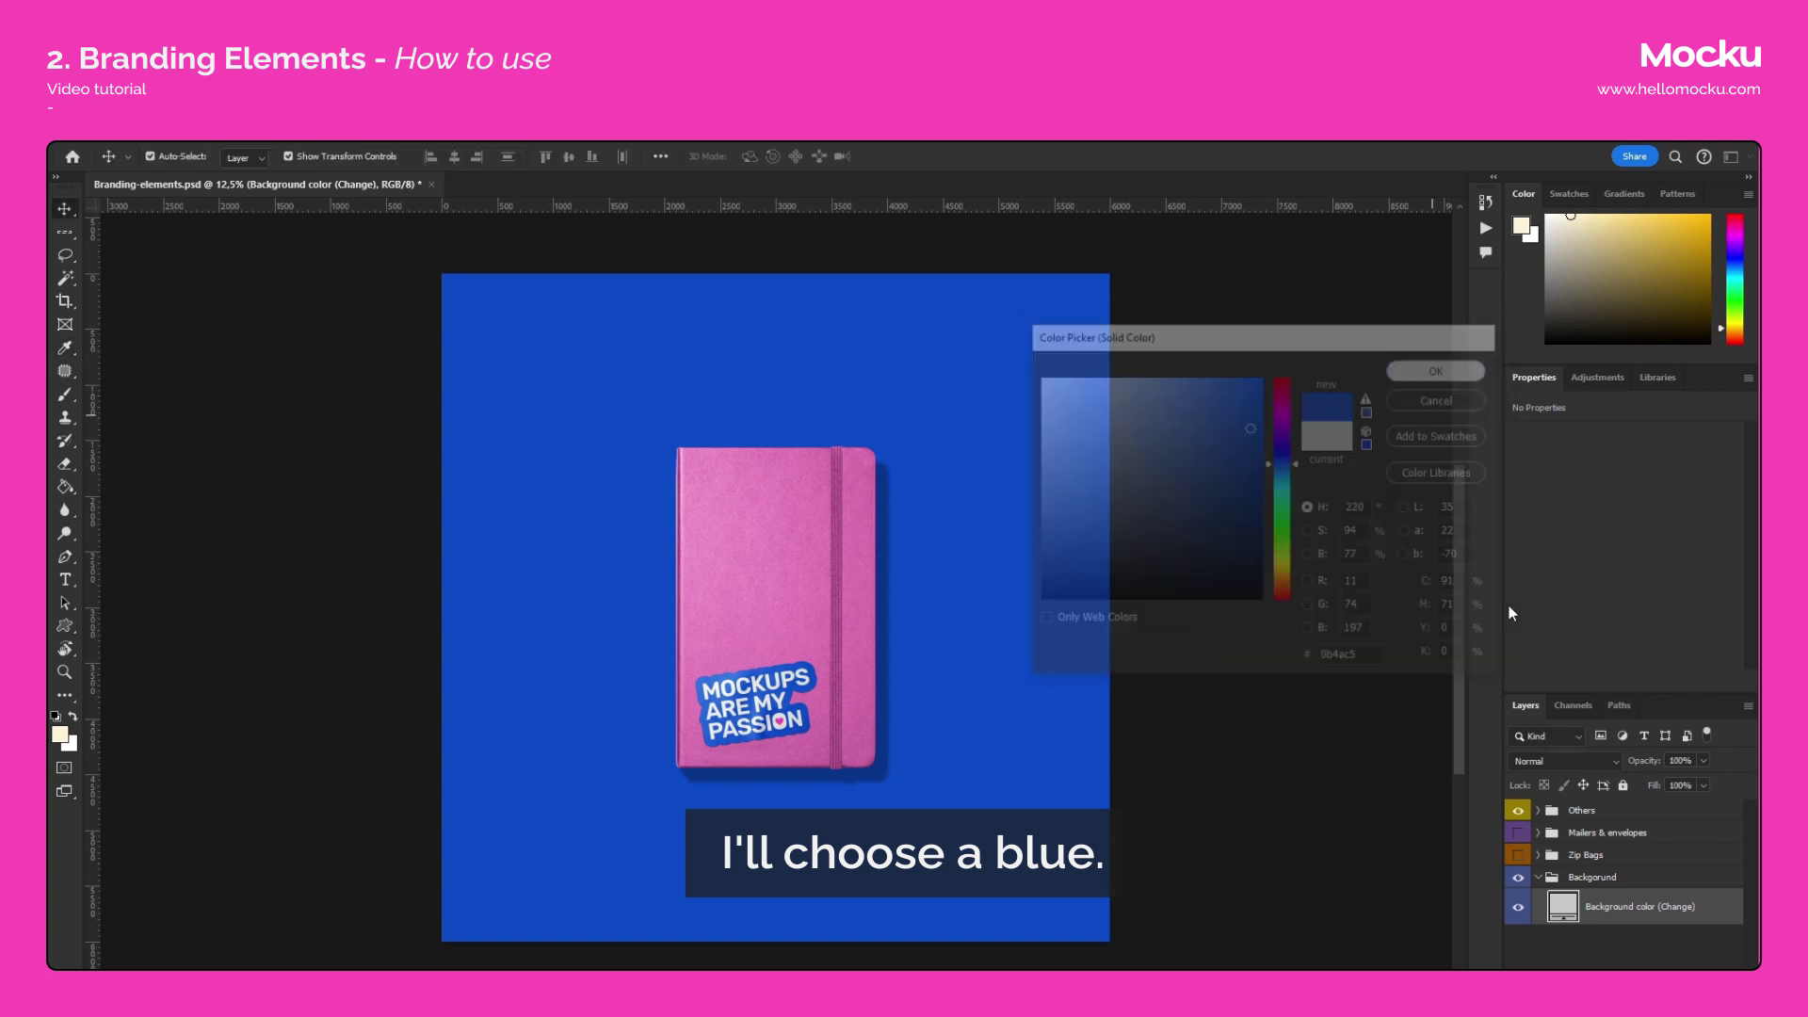
pyautogui.click(1541, 879)
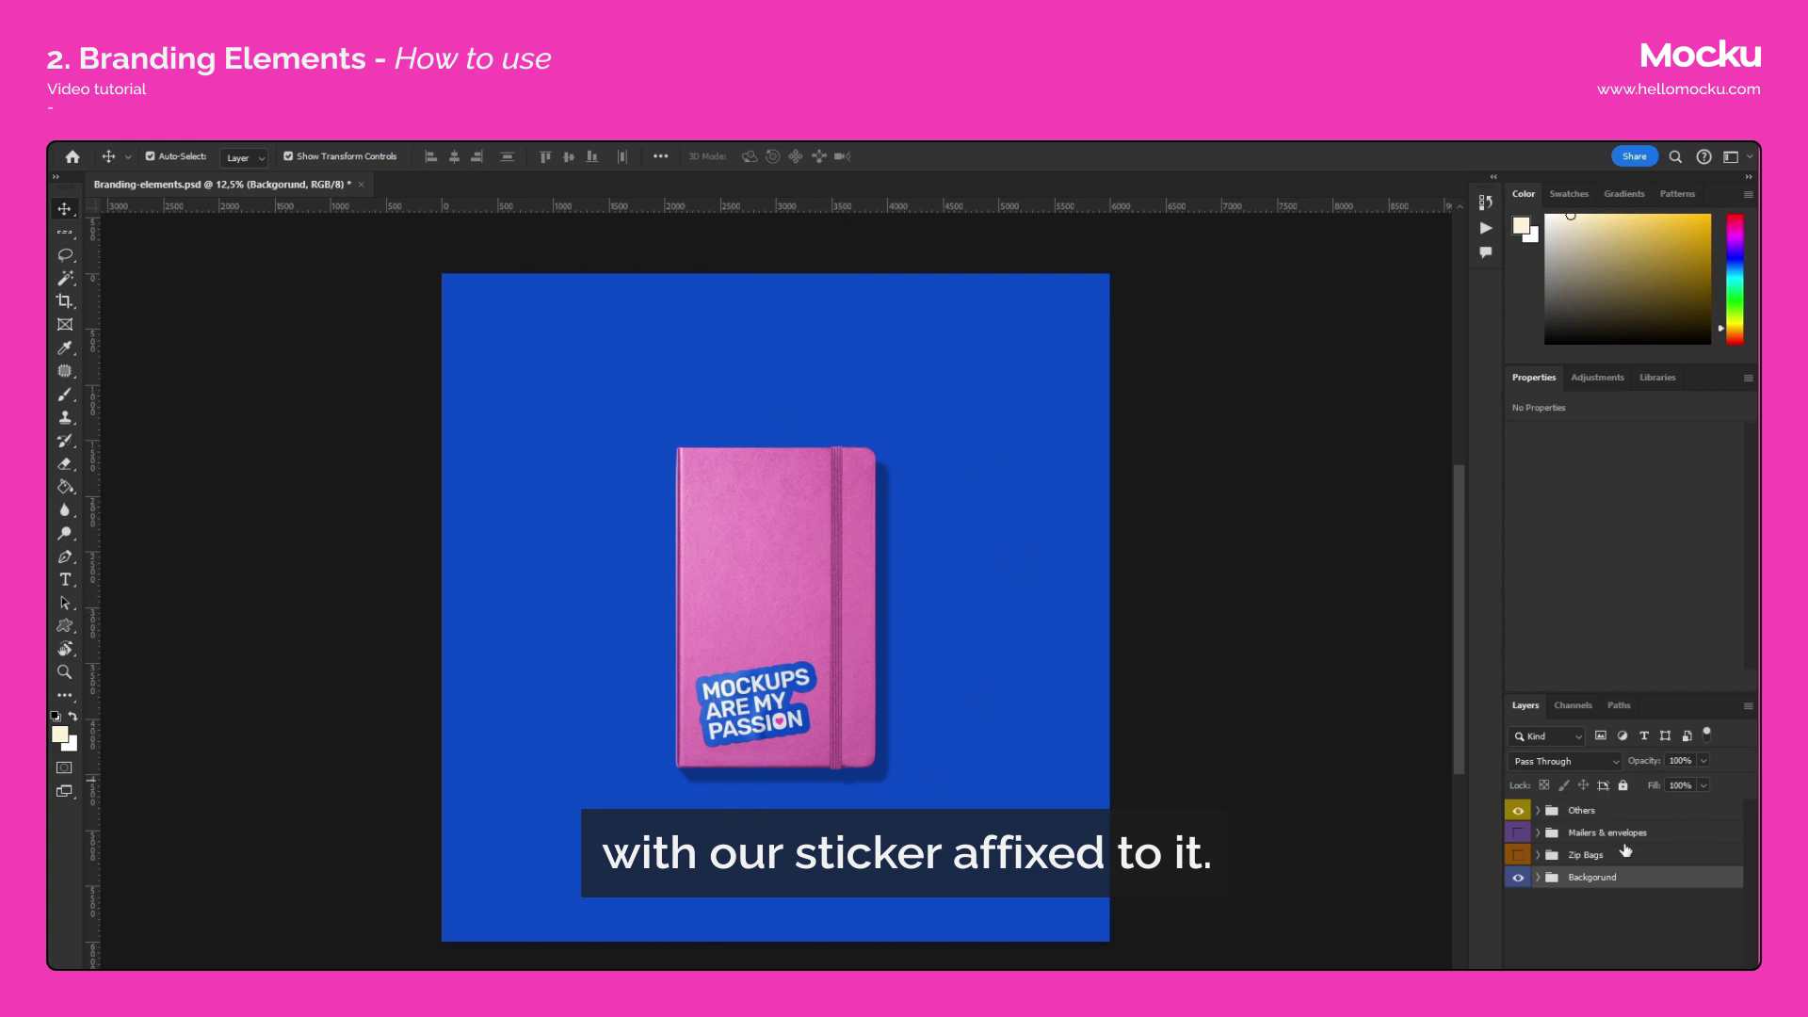
# Move the O - Notebook - Front group to the left side of the canvas and collapse the Others folder.
pyautogui.click(1582, 812)
pyautogui.click(1538, 811)
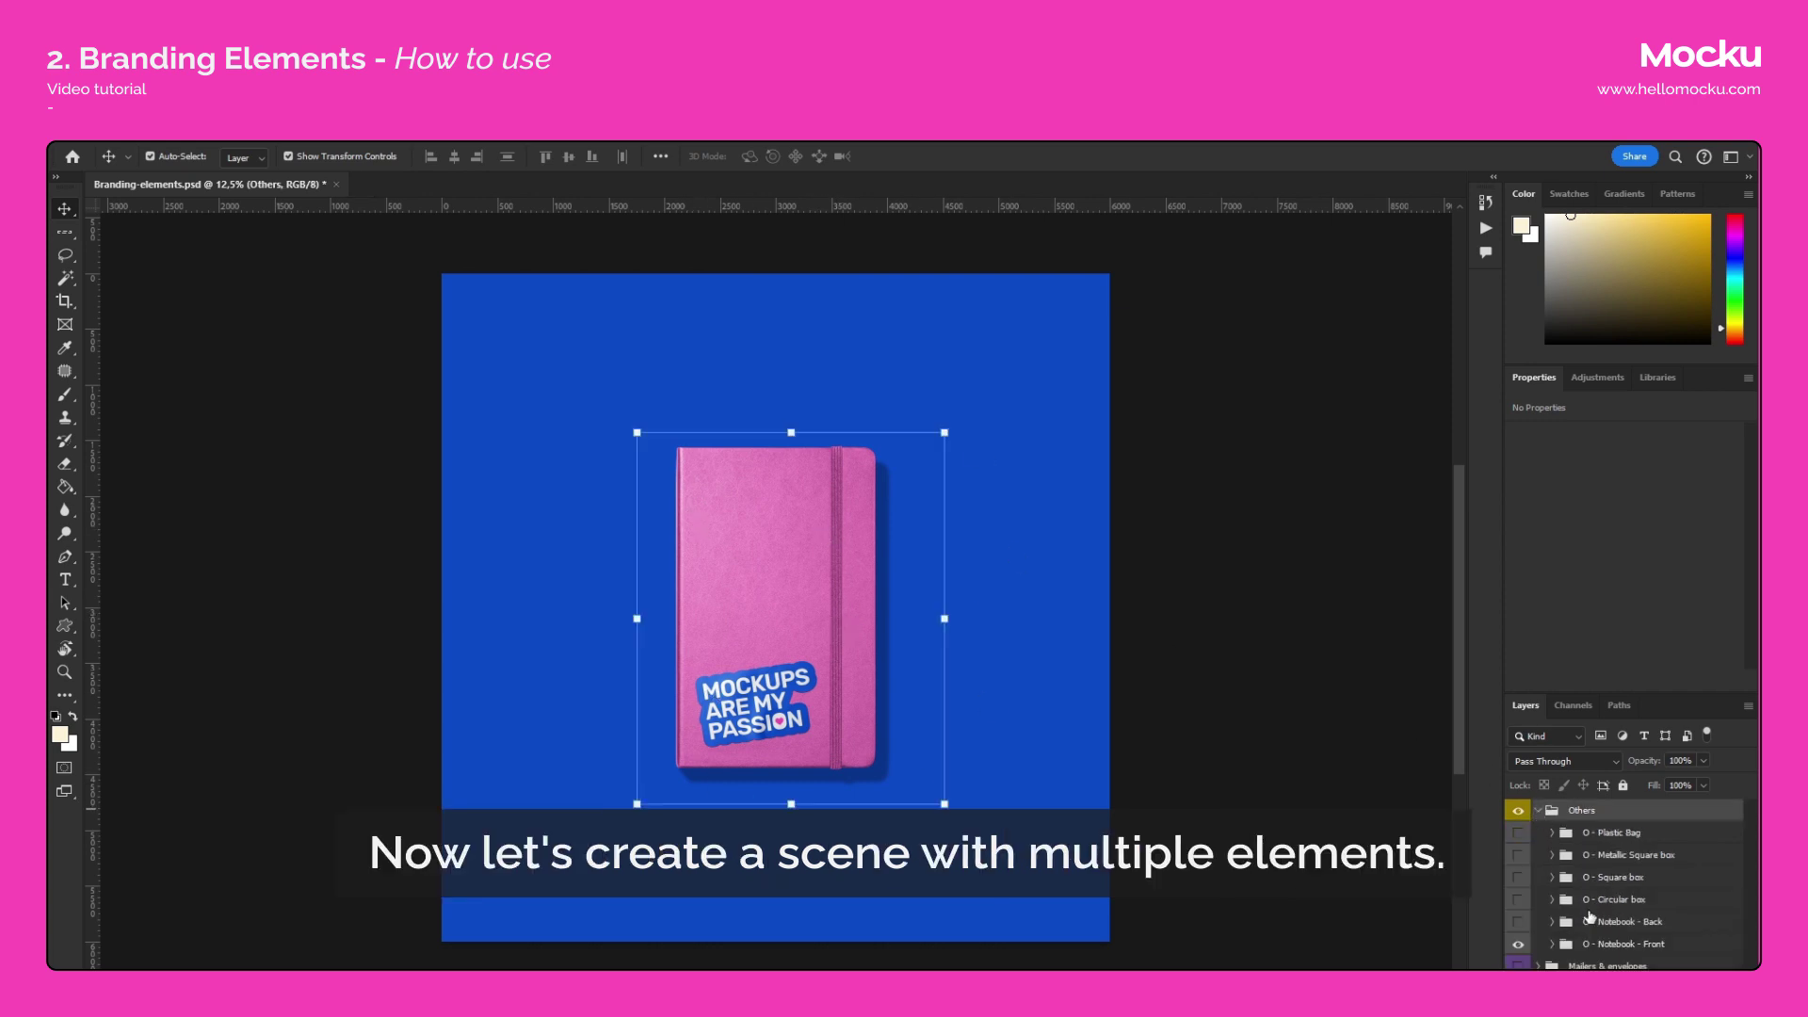
pyautogui.click(1610, 947)
pyautogui.moveTo(817, 473); pyautogui.dragTo(626, 472)
pyautogui.click(931, 157)
pyautogui.click(1539, 811)
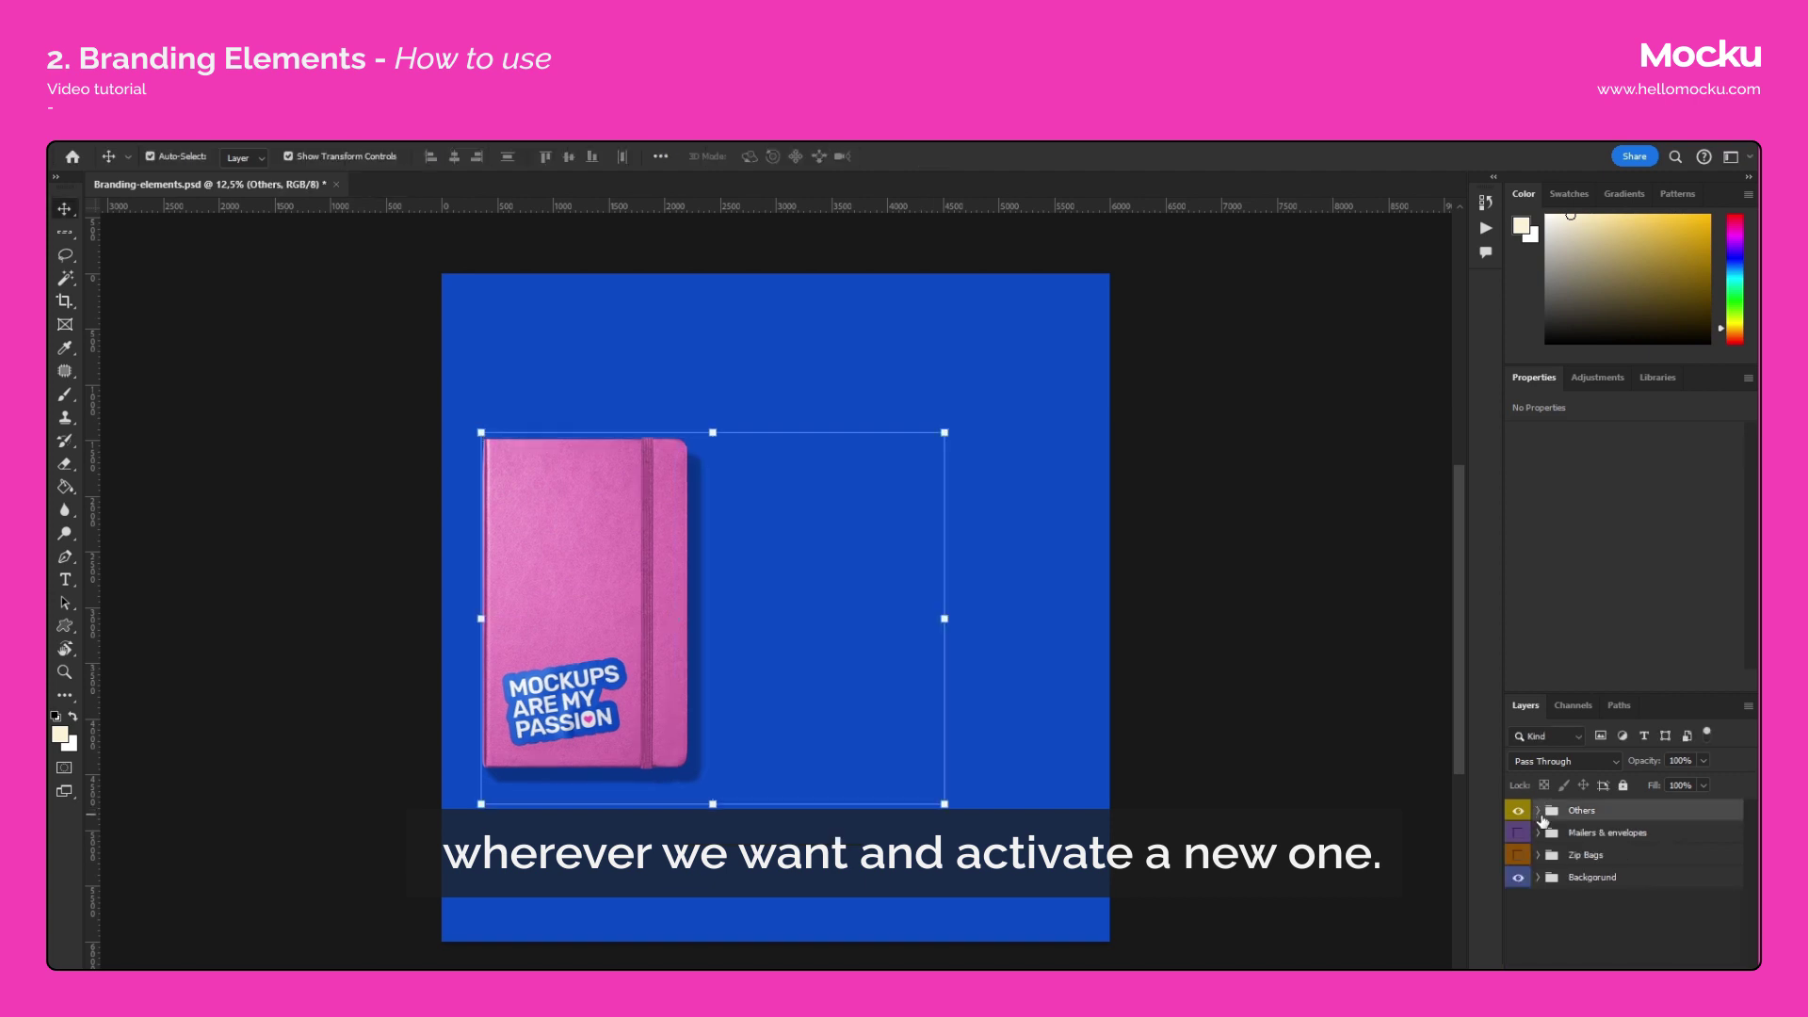
pyautogui.click(1559, 859)
pyautogui.click(1538, 855)
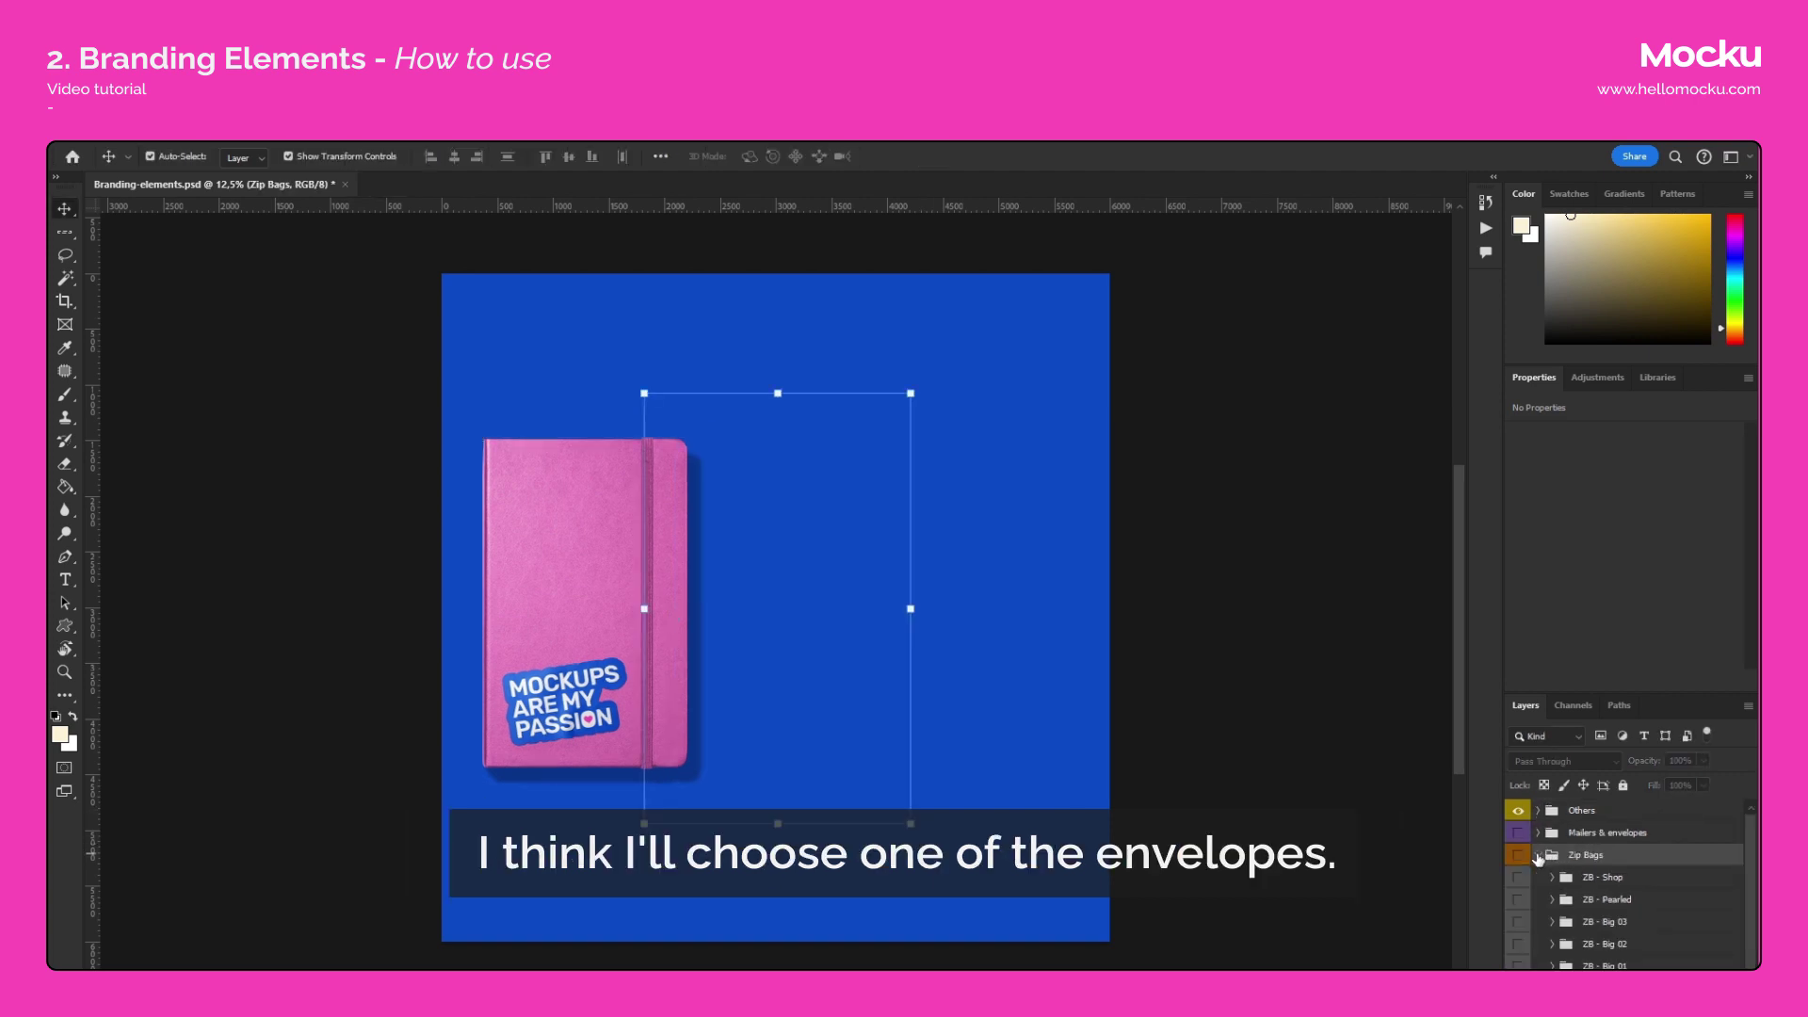
pyautogui.click(1539, 855)
# Expand the Mailers & envelopes folder, preview several craft paper mailers, and show only the M - Bubble group.
pyautogui.click(1592, 833)
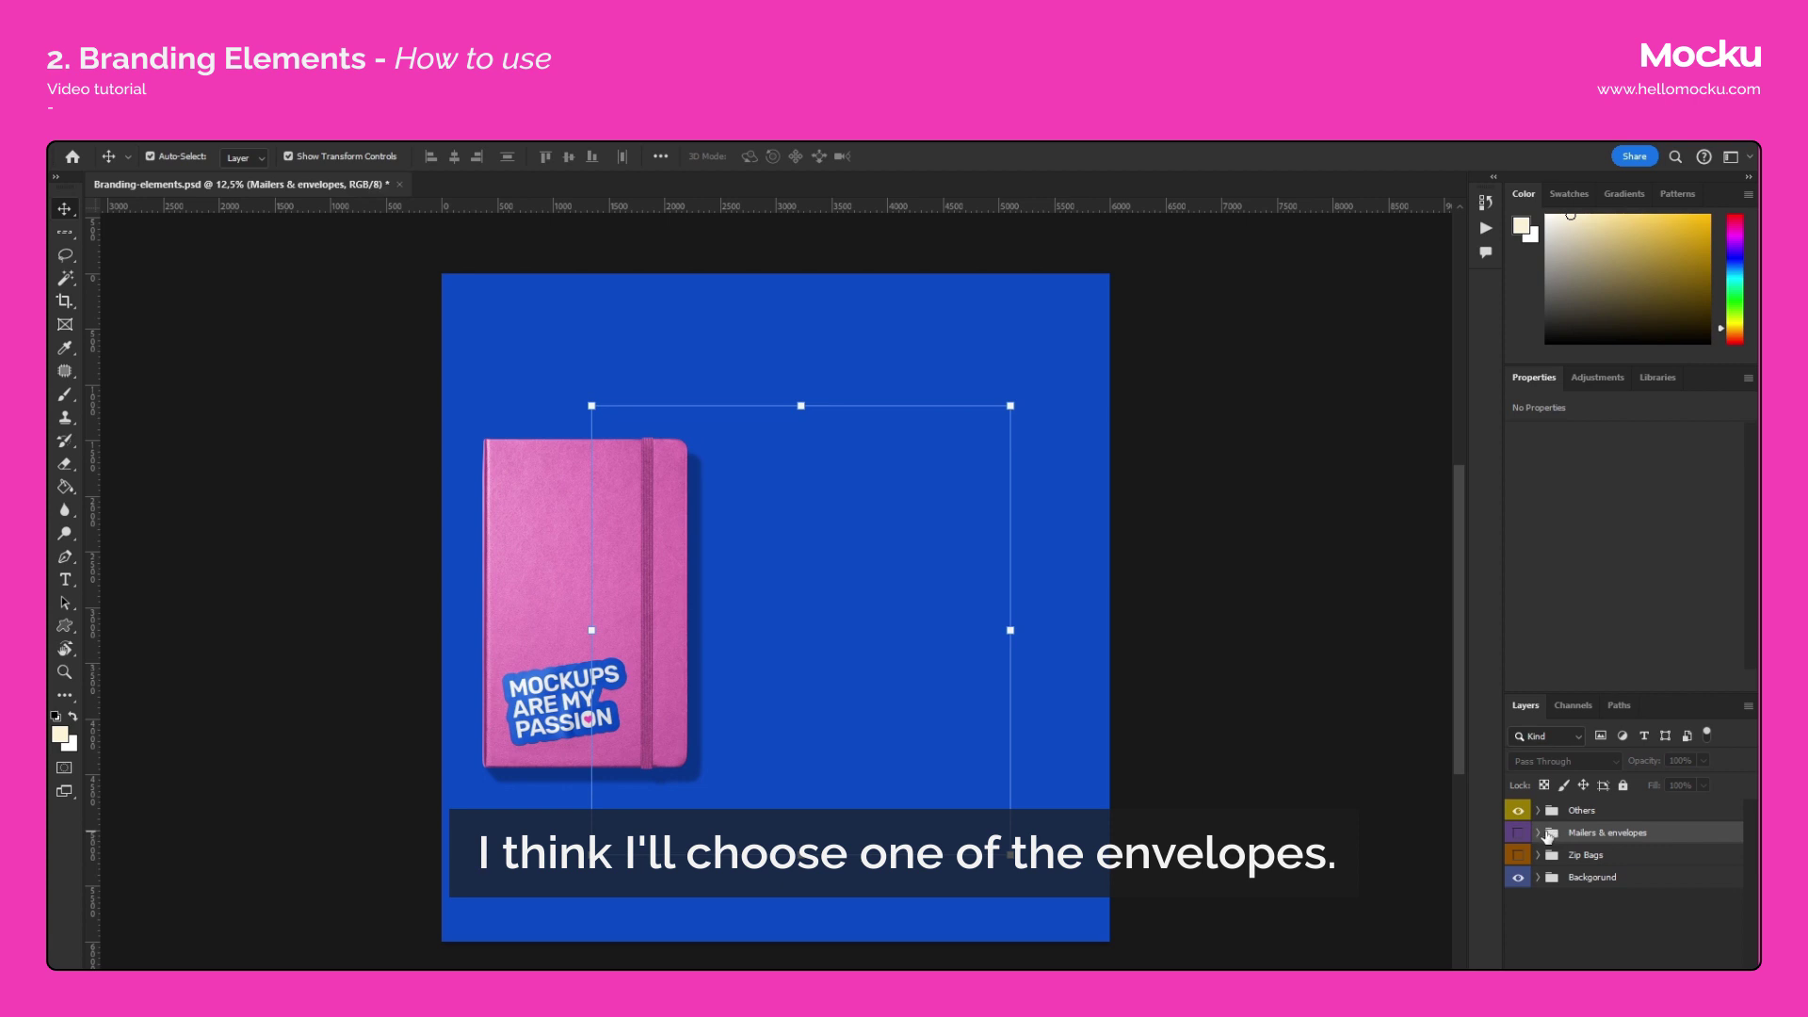
pyautogui.click(1538, 832)
pyautogui.scroll(-3, 1599, 872)
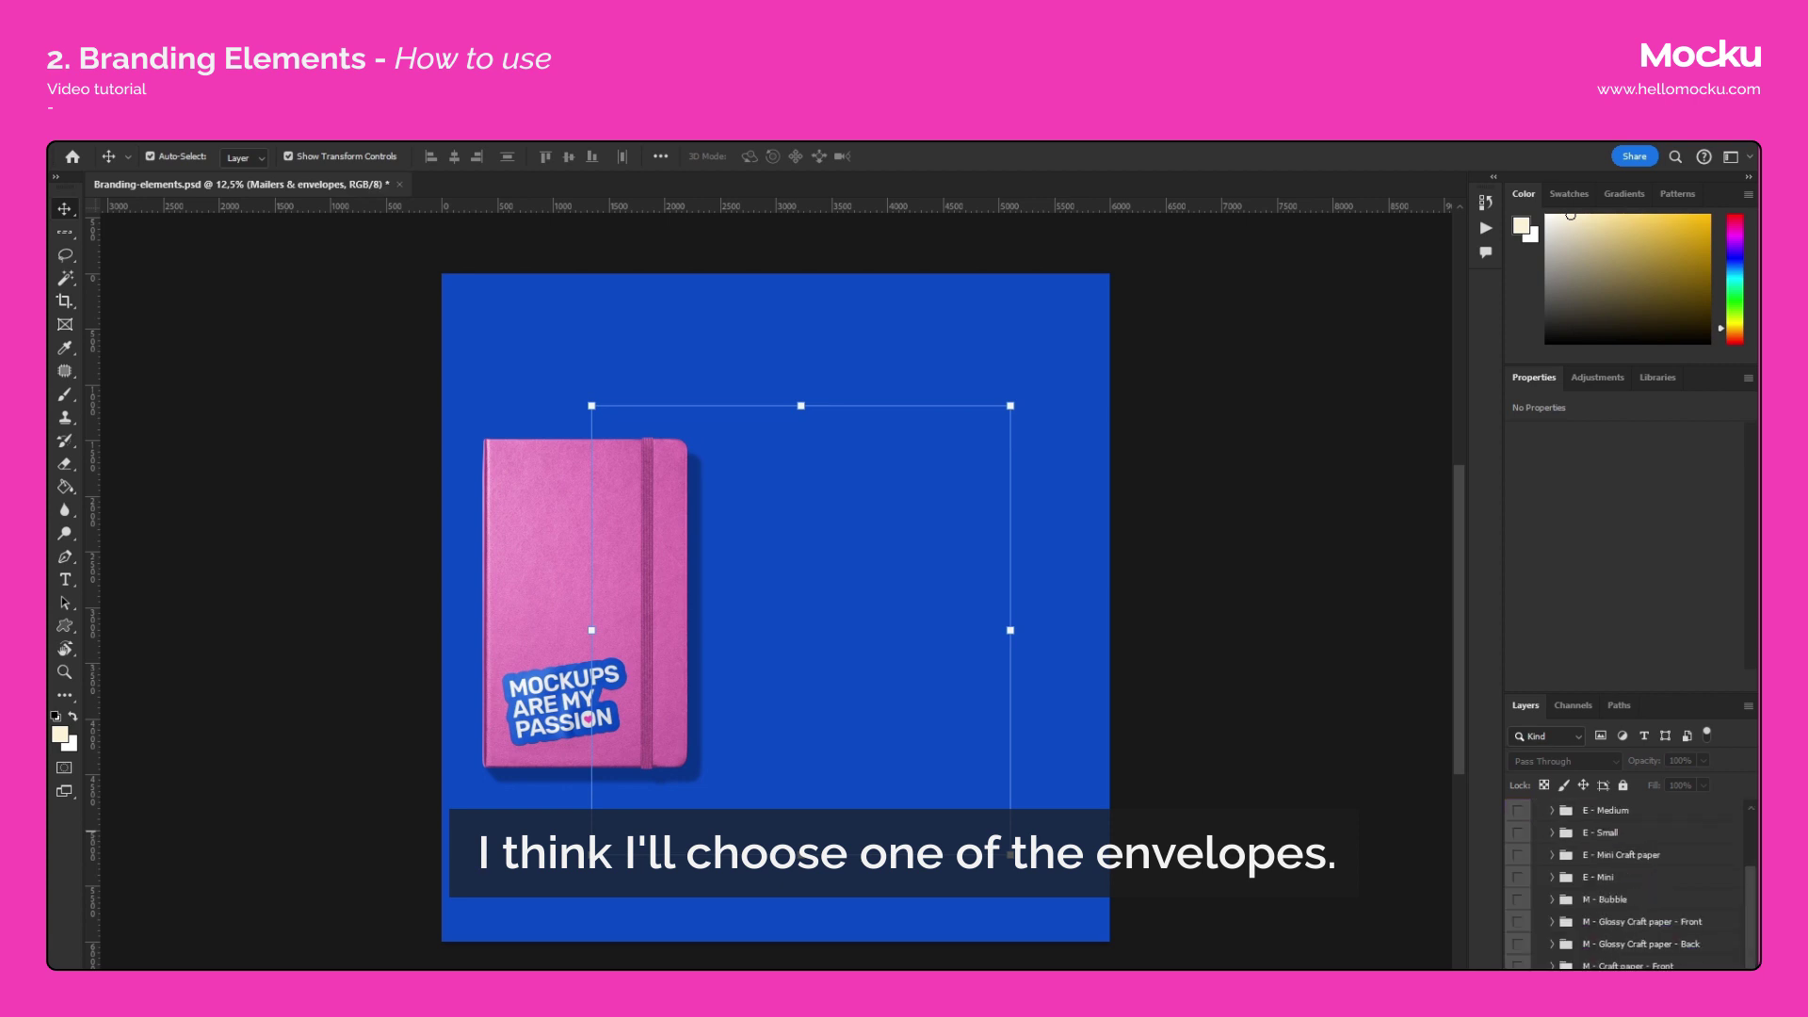
pyautogui.click(1518, 944)
pyautogui.click(1517, 985)
pyautogui.click(1517, 967)
pyautogui.click(1517, 966)
pyautogui.click(1517, 945)
pyautogui.click(1518, 944)
pyautogui.click(1517, 922)
pyautogui.click(1517, 922)
pyautogui.click(1520, 900)
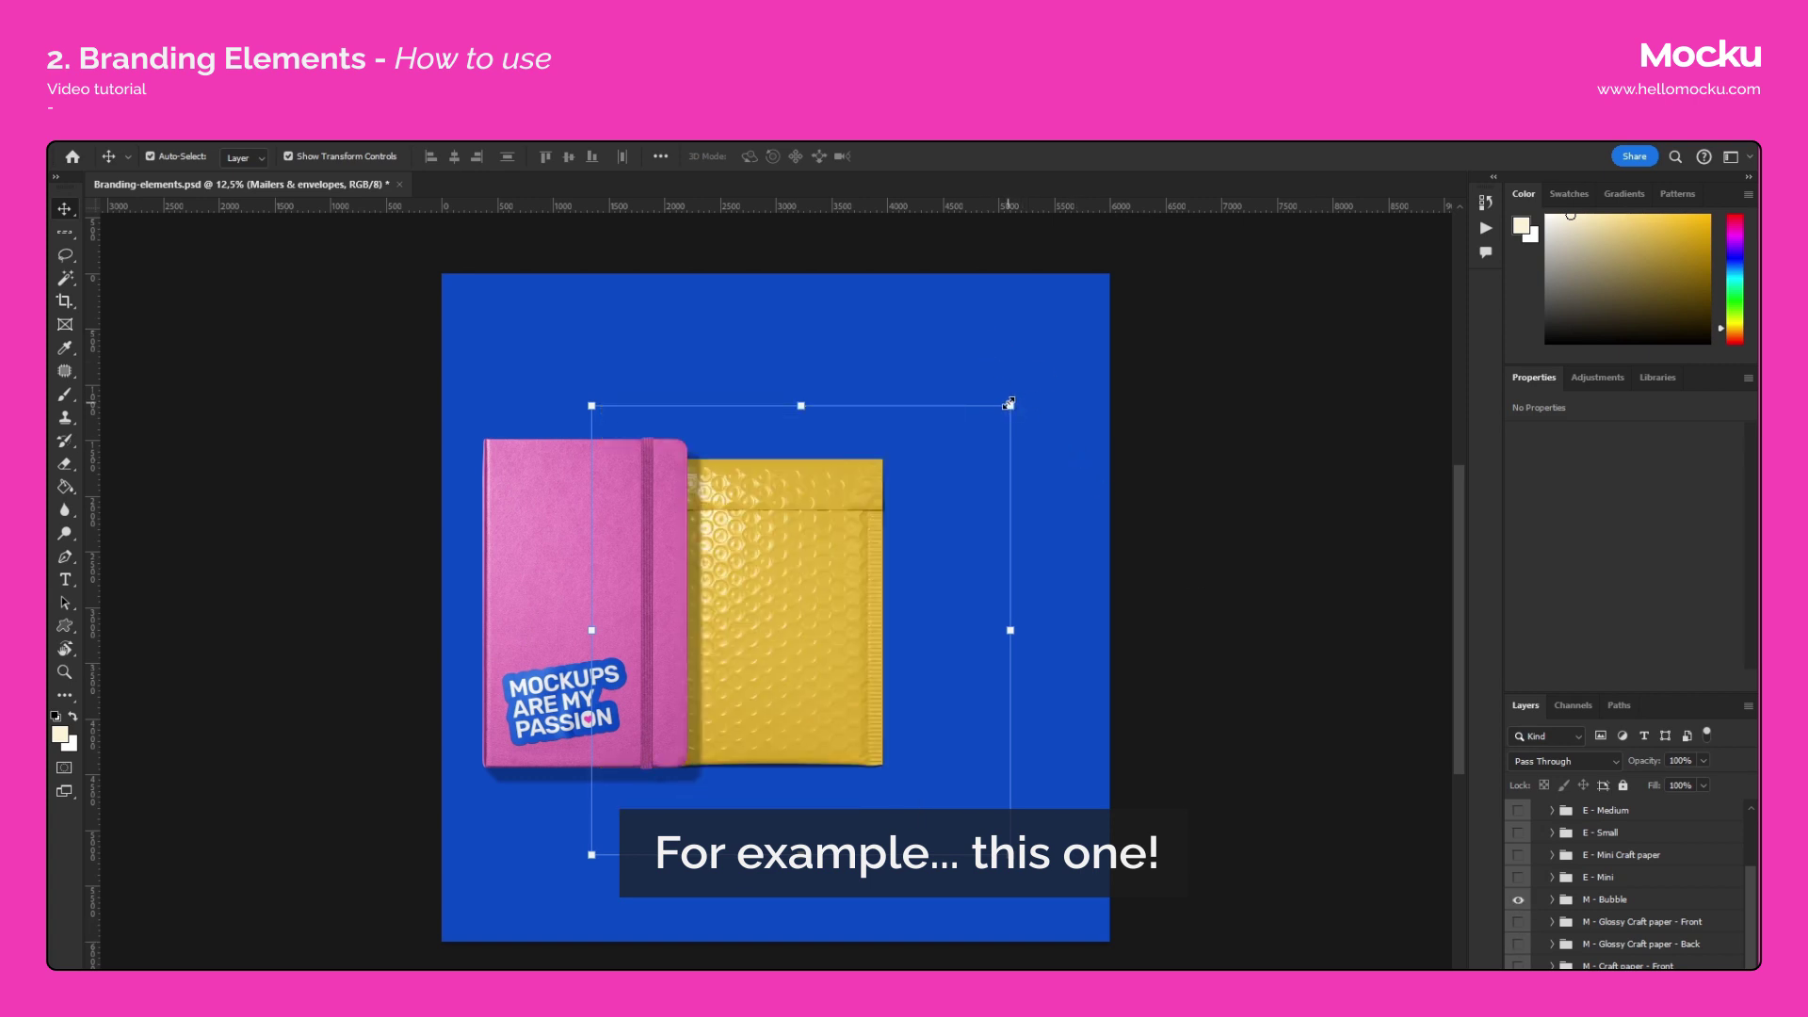
# Move the yellow bubble mailer to the right of the notebook and select the M - Bubble group.
pyautogui.moveTo(721, 486); pyautogui.dragTo(796, 485)
pyautogui.press('Return')
pyautogui.click(1613, 903)
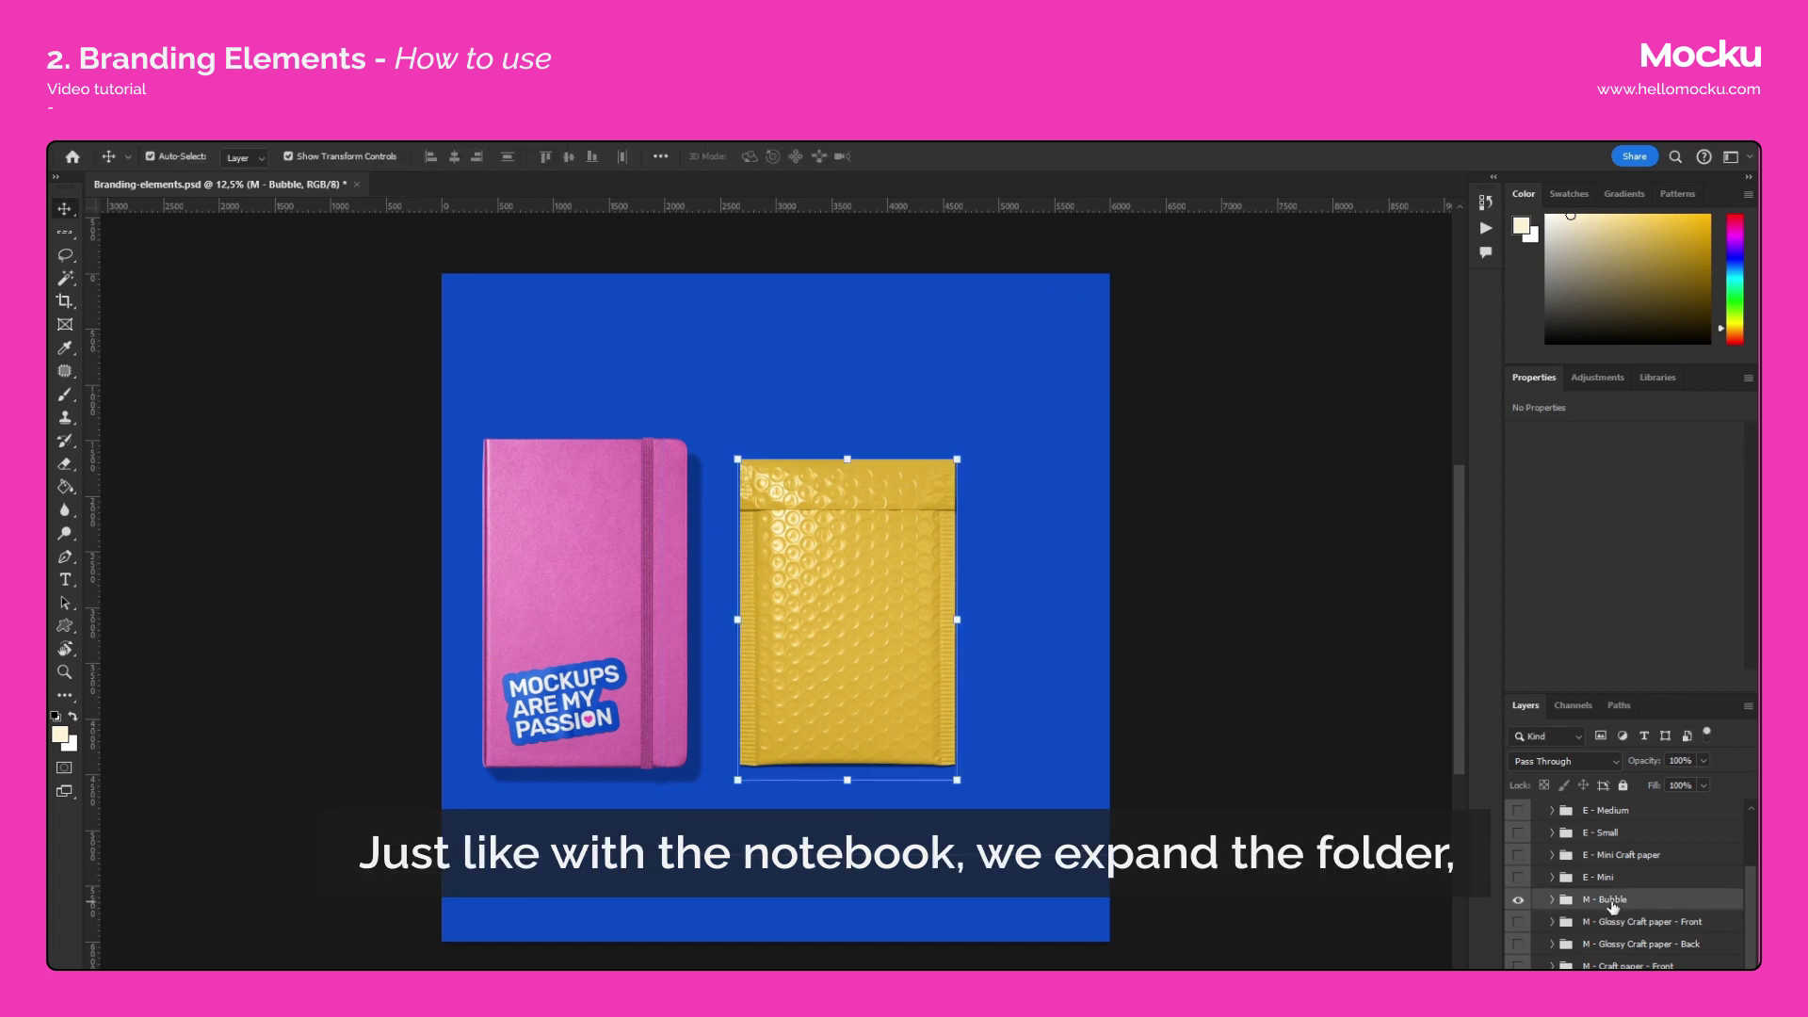
# Place pizza-rica_03 as a linked sticker above M - Bubble's Don't touch folder, scaled about 60% and rotated 30.64°, in the mailer's lower right corner.
pyautogui.click(1552, 901)
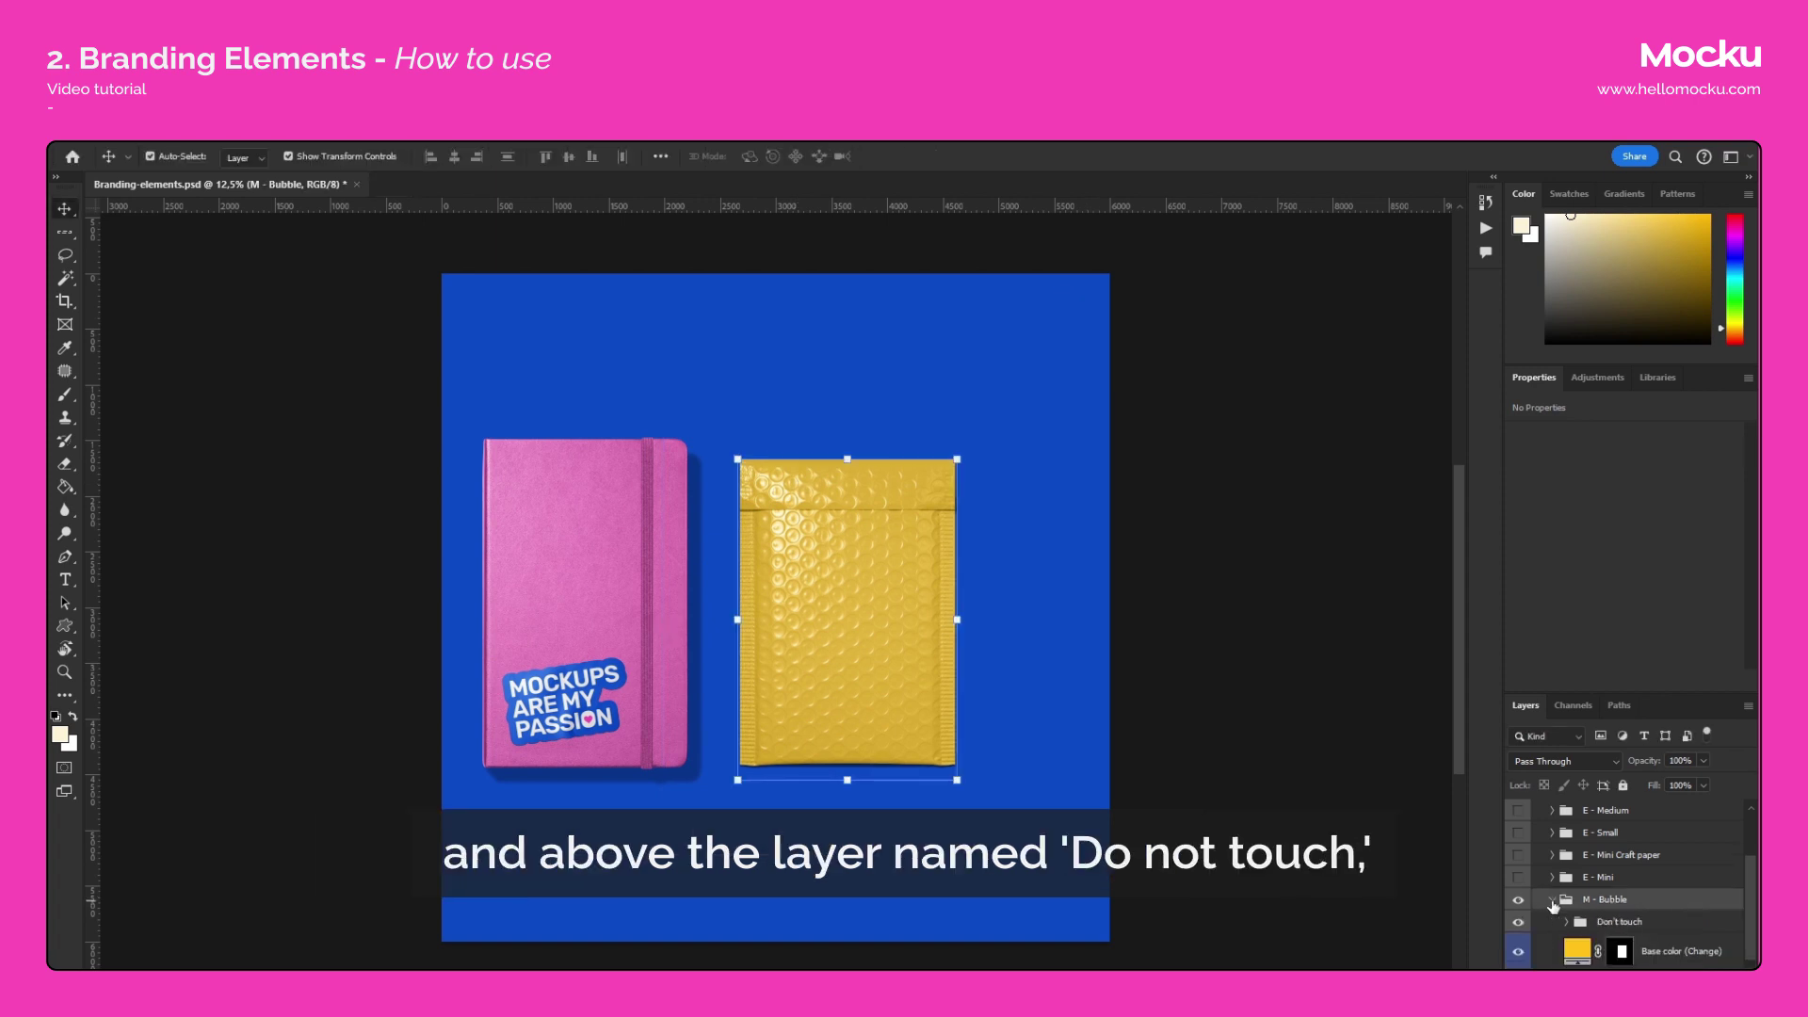
pyautogui.click(1648, 923)
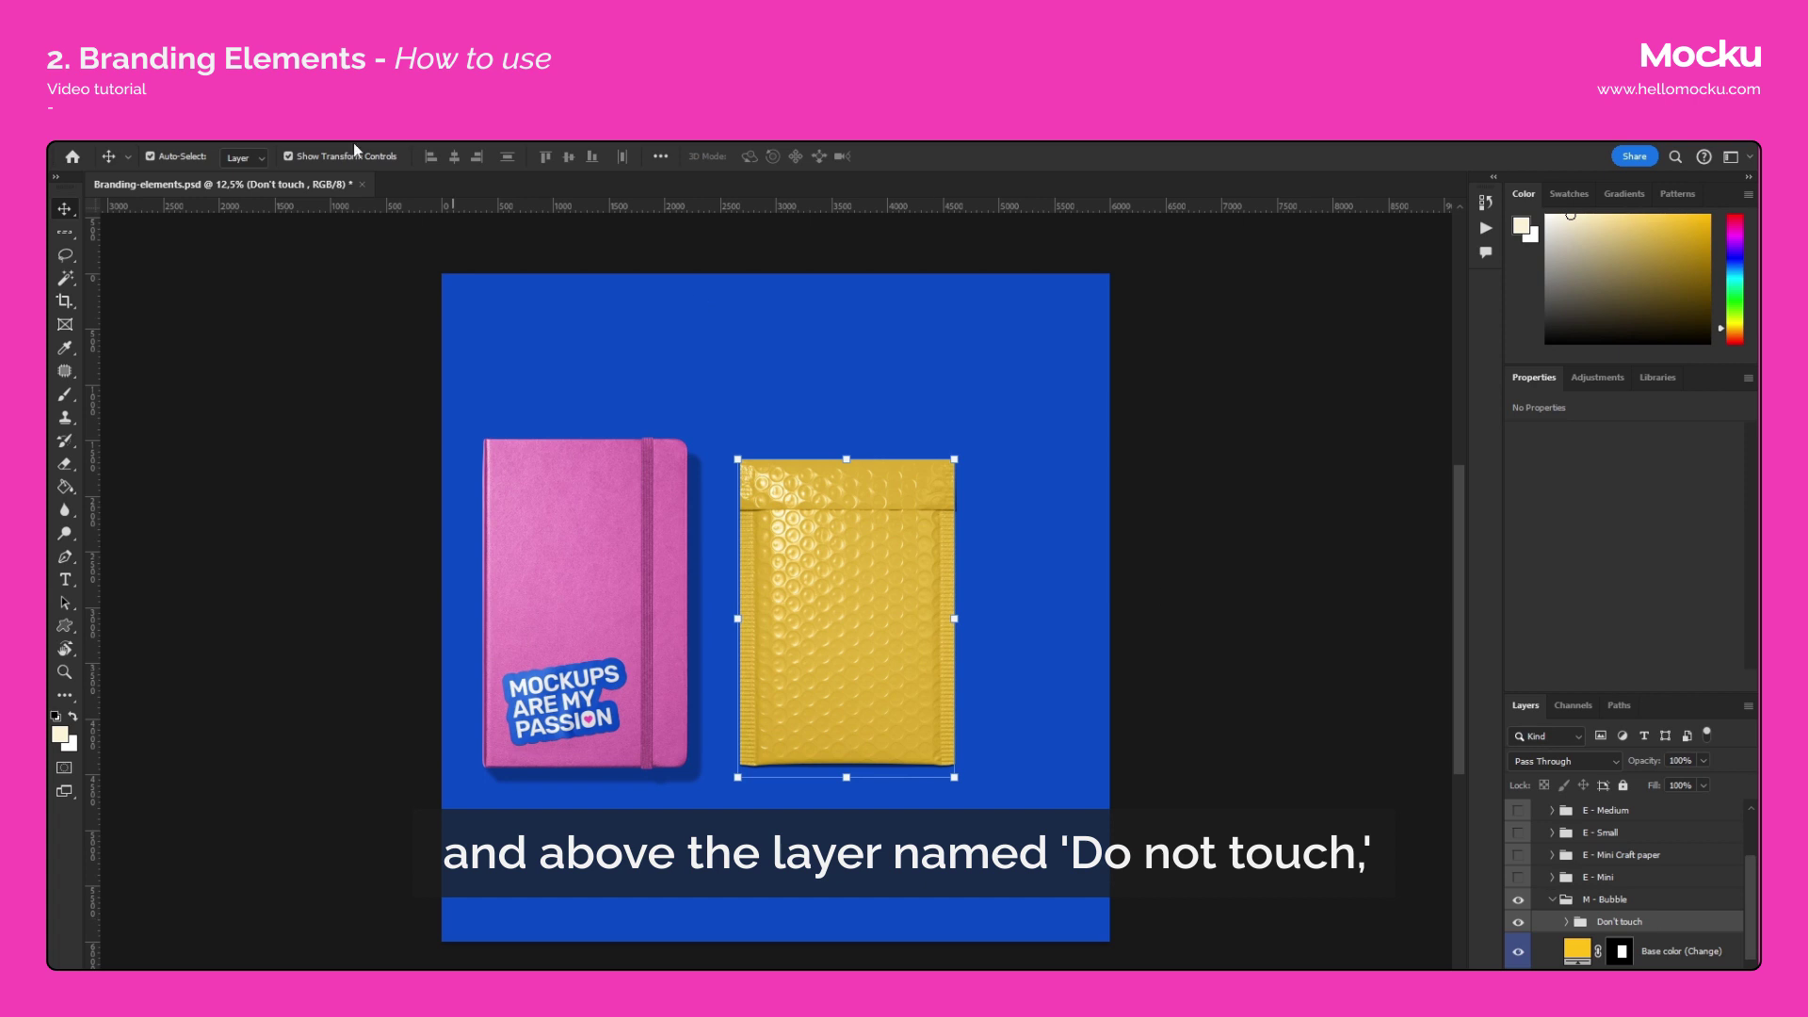
pyautogui.hotkey('alt', 'f')
pyautogui.click(113, 540)
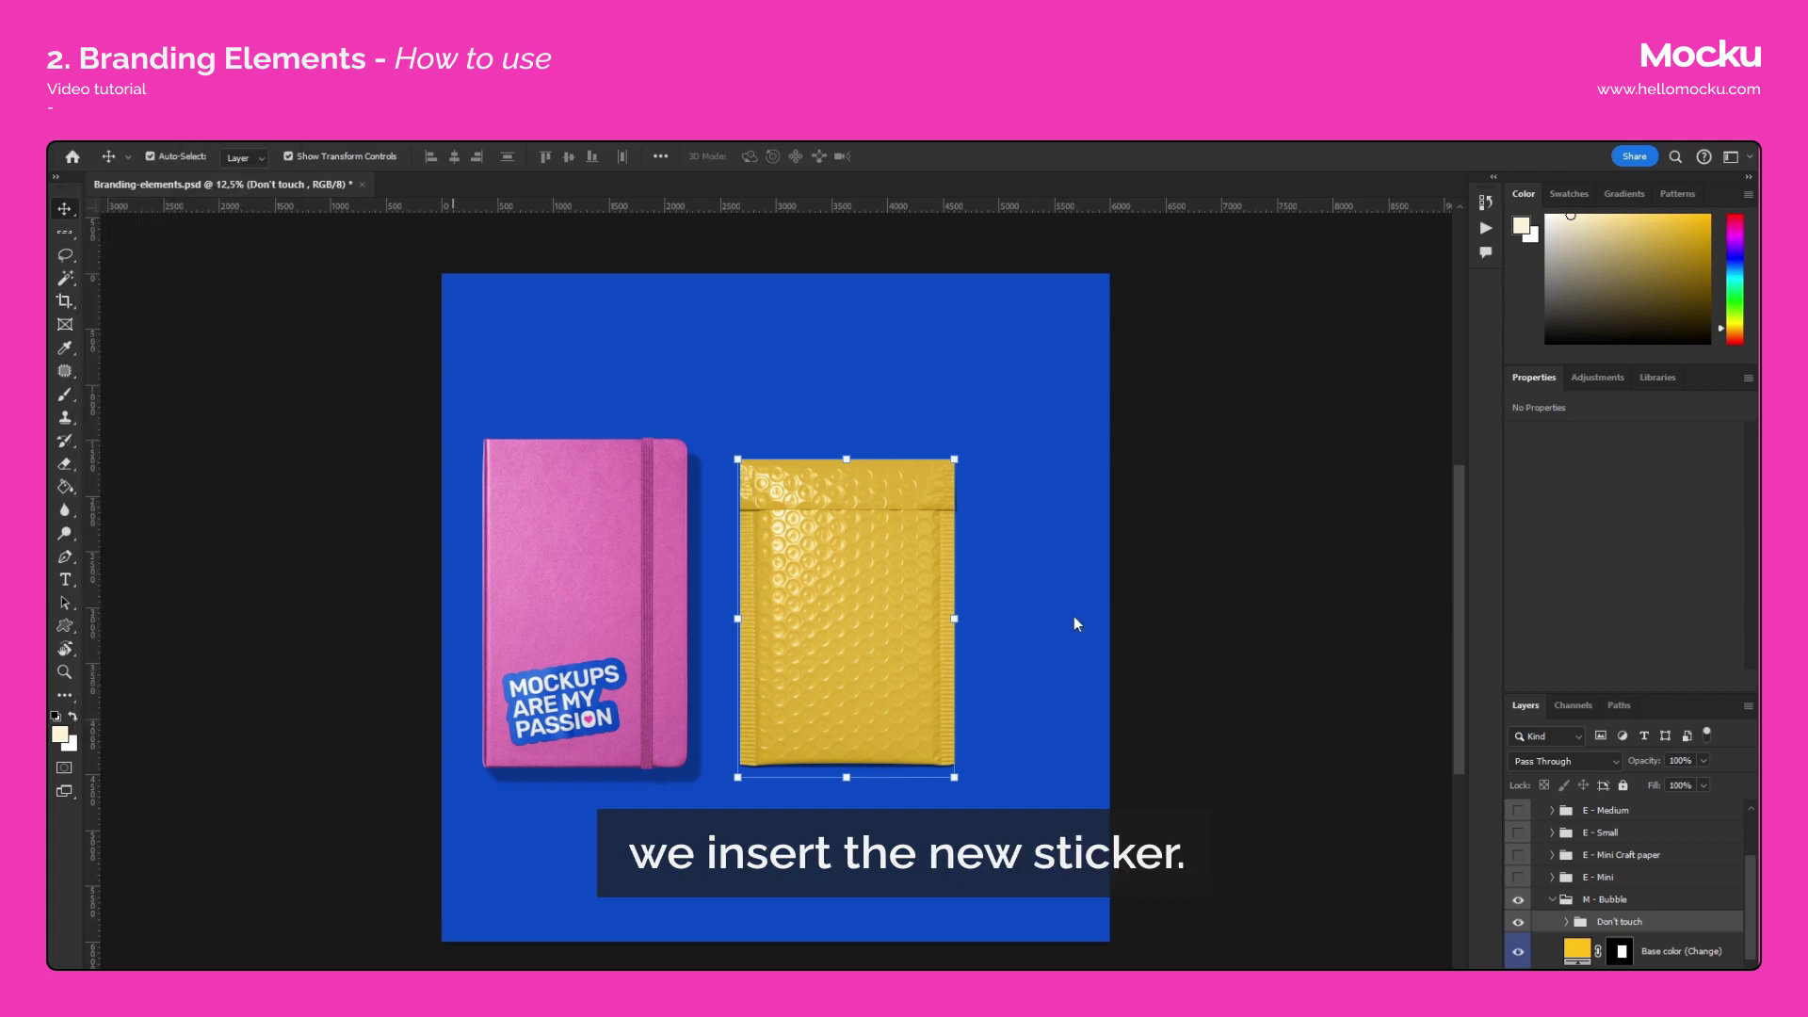
pyautogui.moveTo(816, 577); pyautogui.dragTo(878, 597)
pyautogui.moveTo(912, 525); pyautogui.dragTo(917, 639)
pyautogui.moveTo(928, 623); pyautogui.dragTo(901, 685)
pyautogui.press('Return')
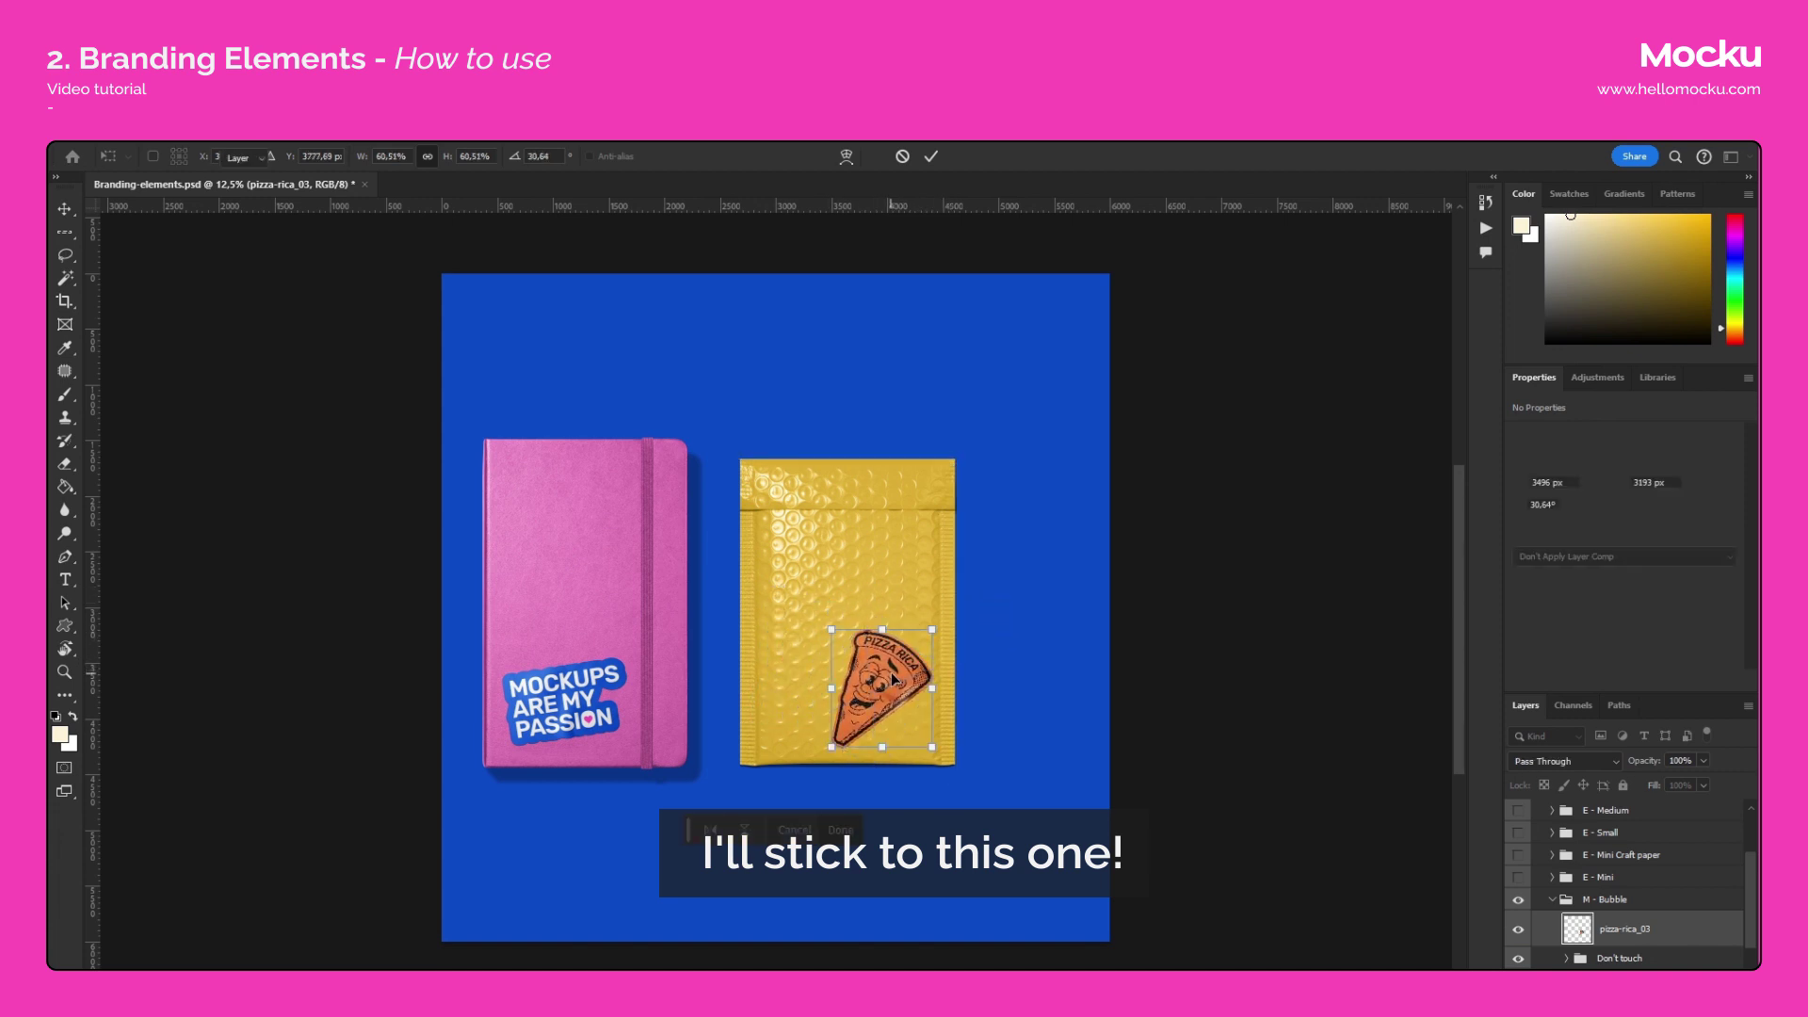
# Place M_01 as a second linked sticker on the bubble mailer, scaled down and rotated about -15°, just left of the pizza sticker.
pyautogui.click(86, 135)
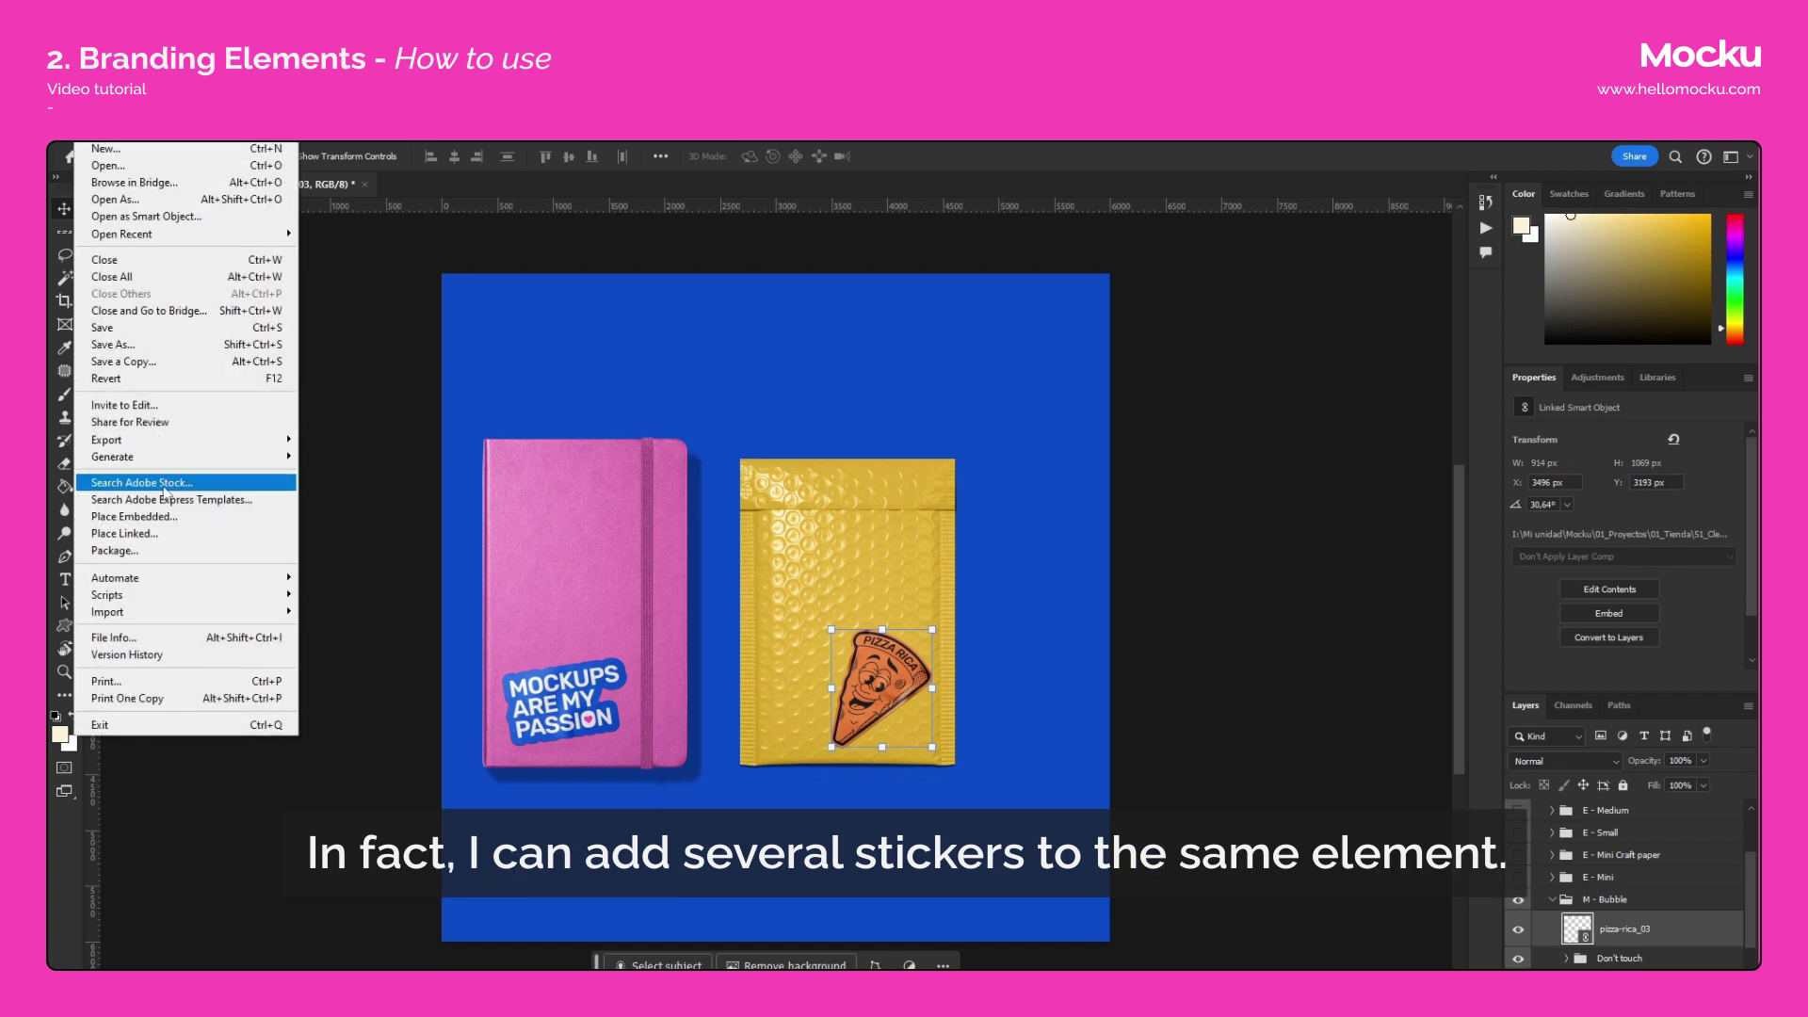
pyautogui.click(149, 534)
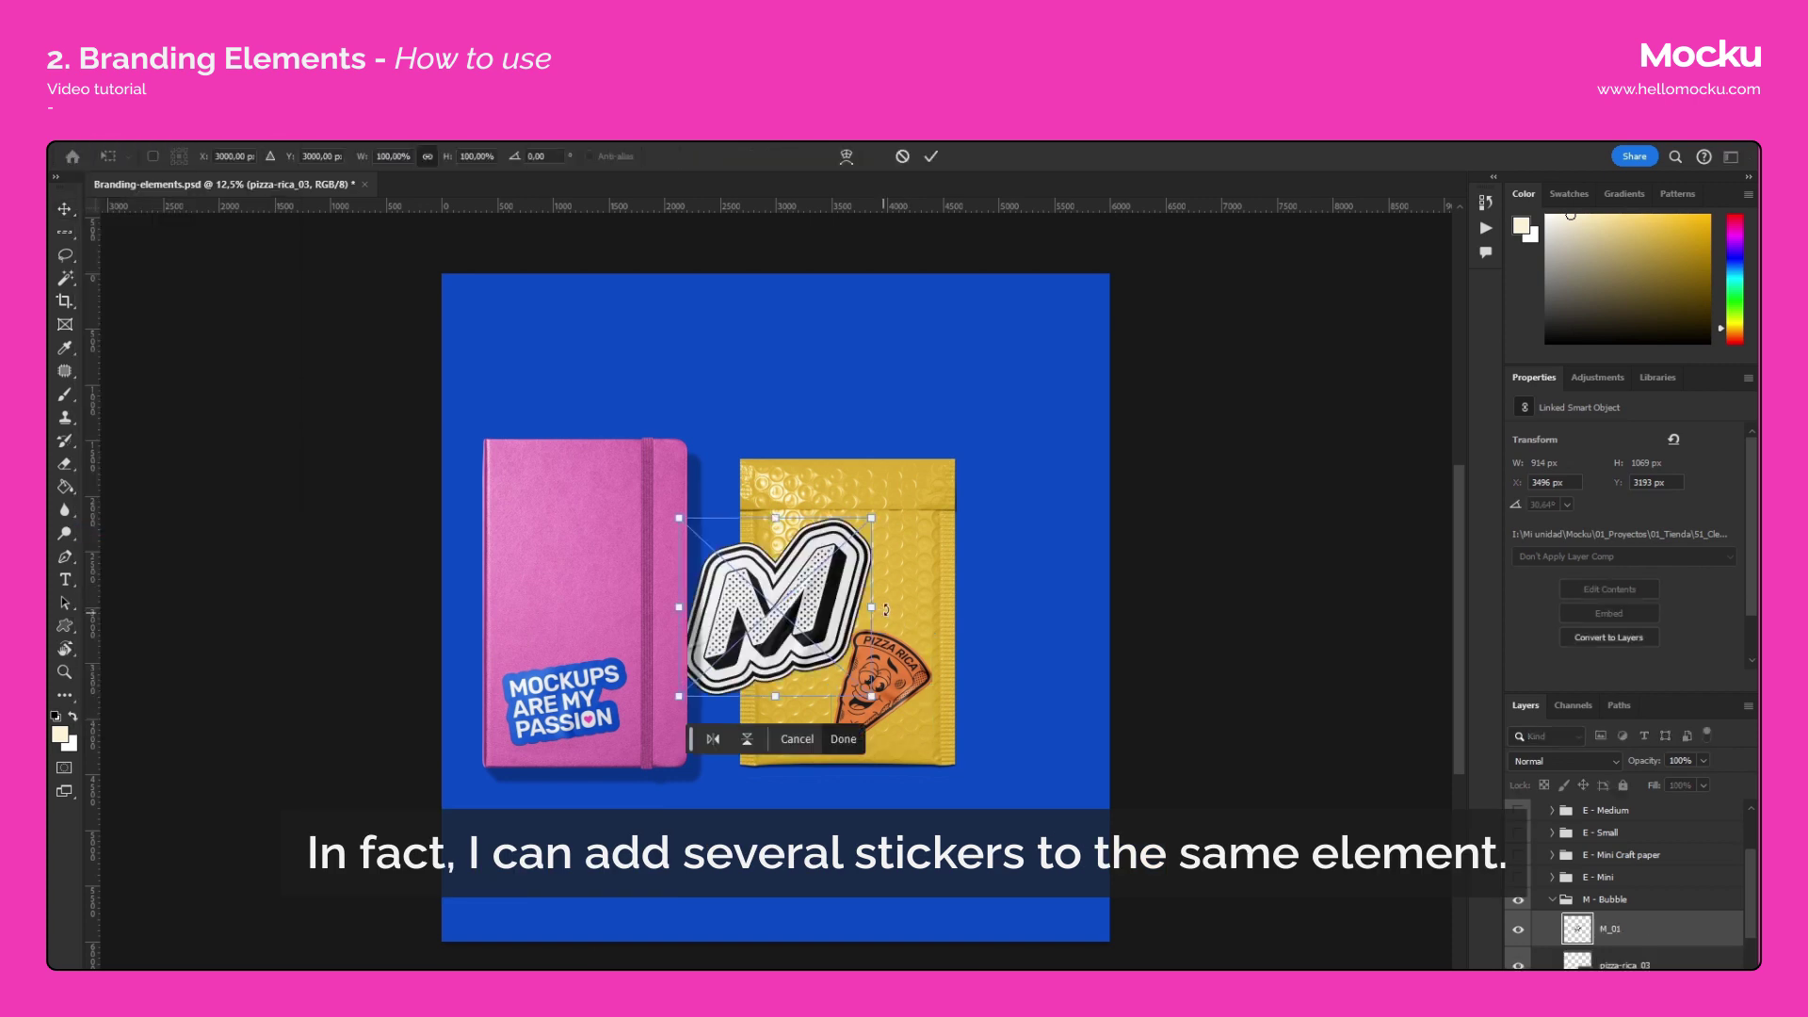
pyautogui.moveTo(871, 519); pyautogui.dragTo(783, 599)
pyautogui.moveTo(815, 602); pyautogui.dragTo(800, 580)
pyautogui.moveTo(754, 646); pyautogui.dragTo(855, 620)
pyautogui.moveTo(867, 559); pyautogui.dragTo(848, 590)
pyautogui.moveTo(844, 610); pyautogui.dragTo(850, 628)
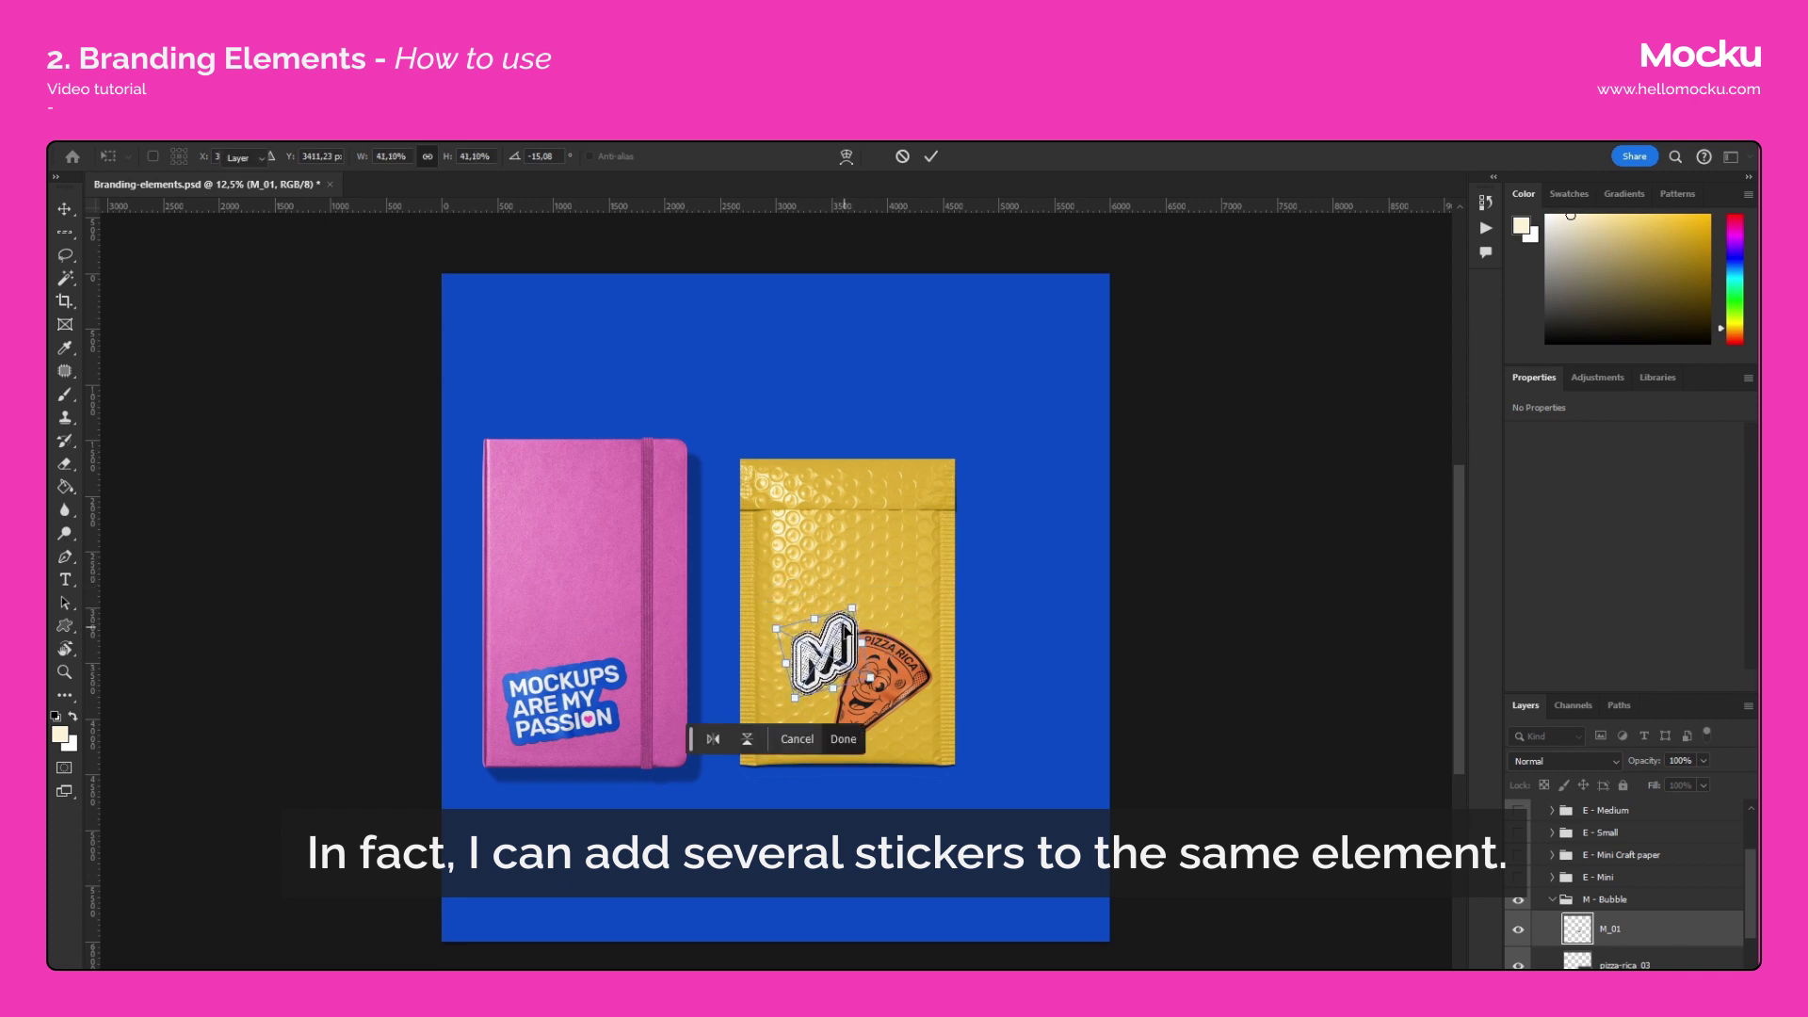
pyautogui.press('Return')
# Recolor the bubble mailer's Base color (Change) layer to lime green, hex ceff22.
pyautogui.scroll(-3, 1658, 949)
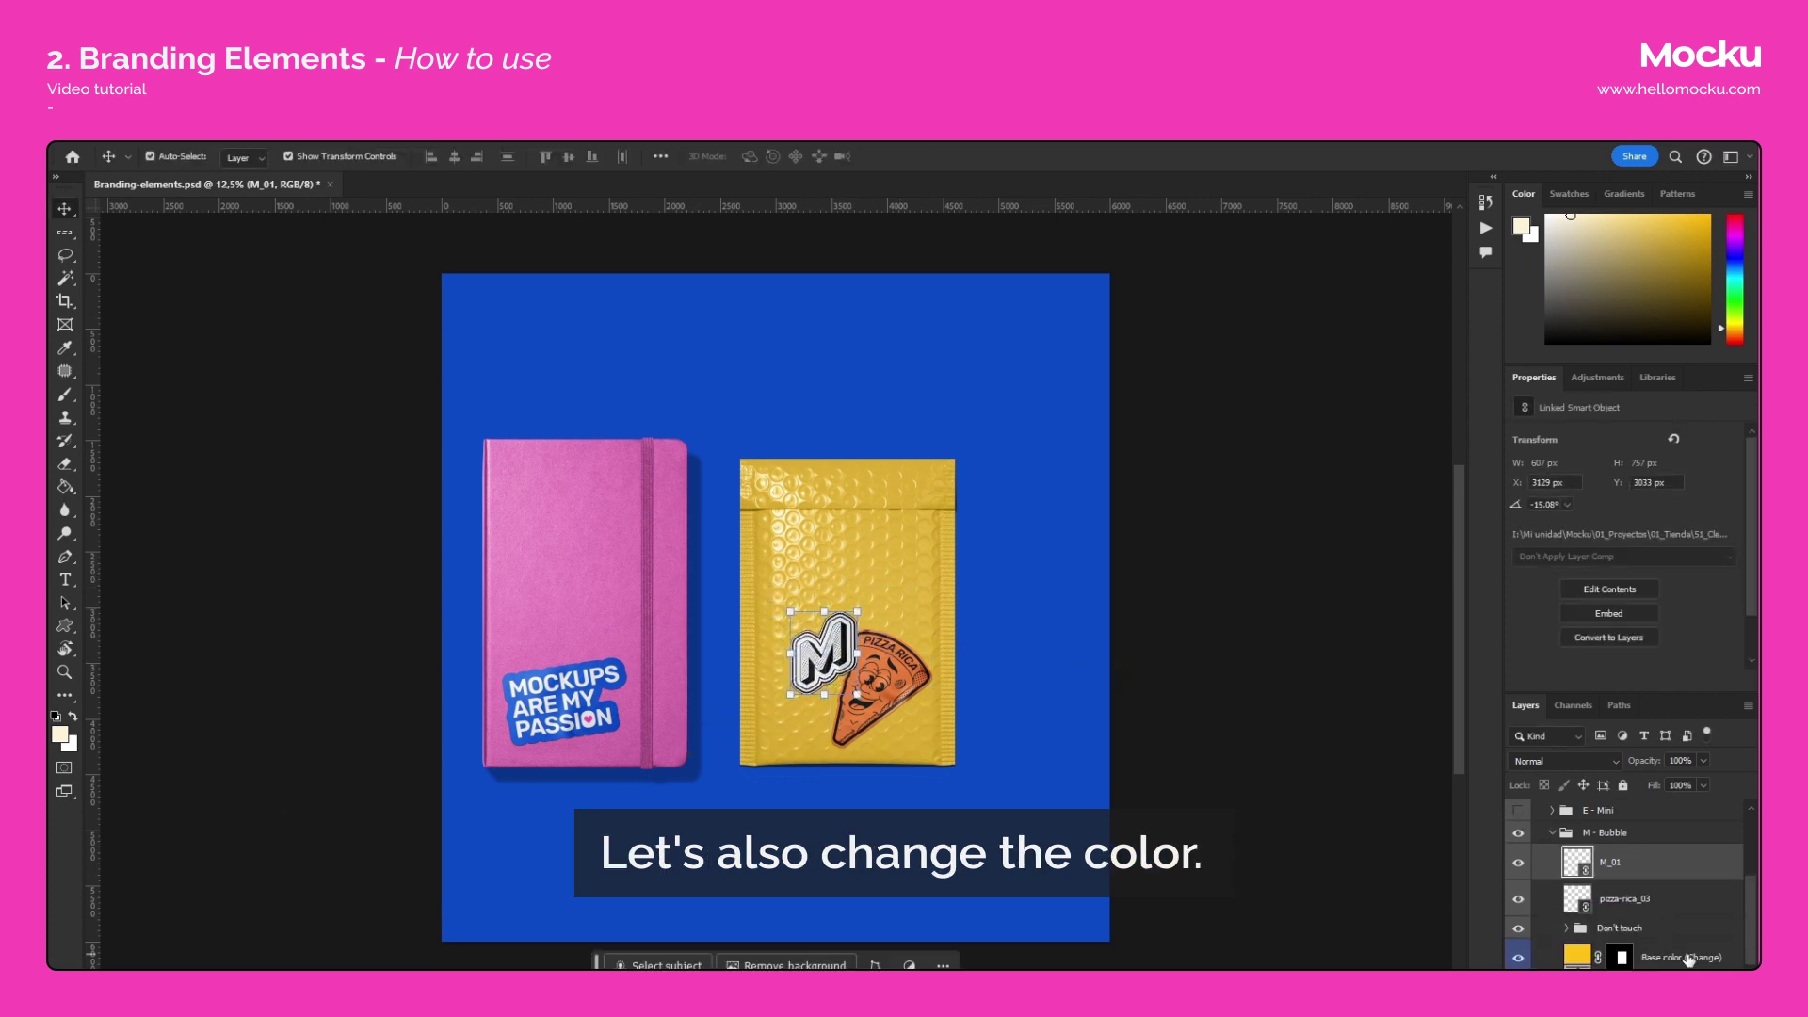
pyautogui.click(1616, 959)
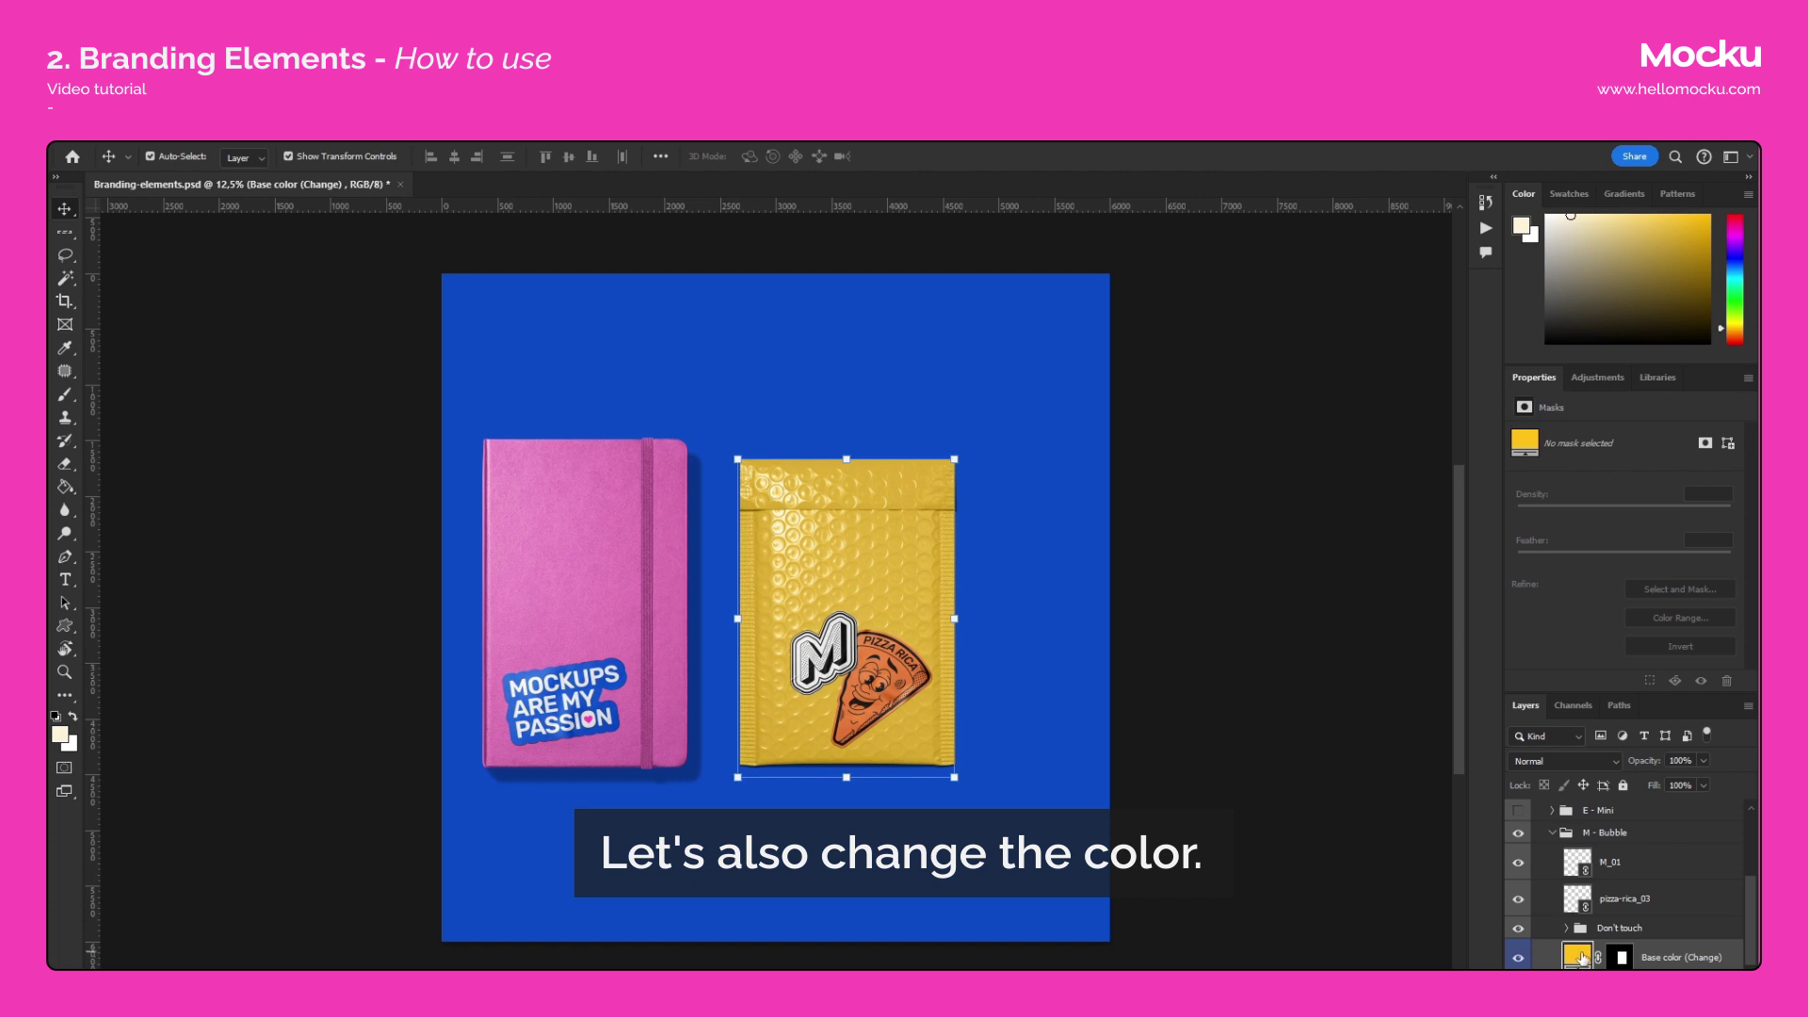
pyautogui.doubleClick(1579, 957)
pyautogui.click(912, 666)
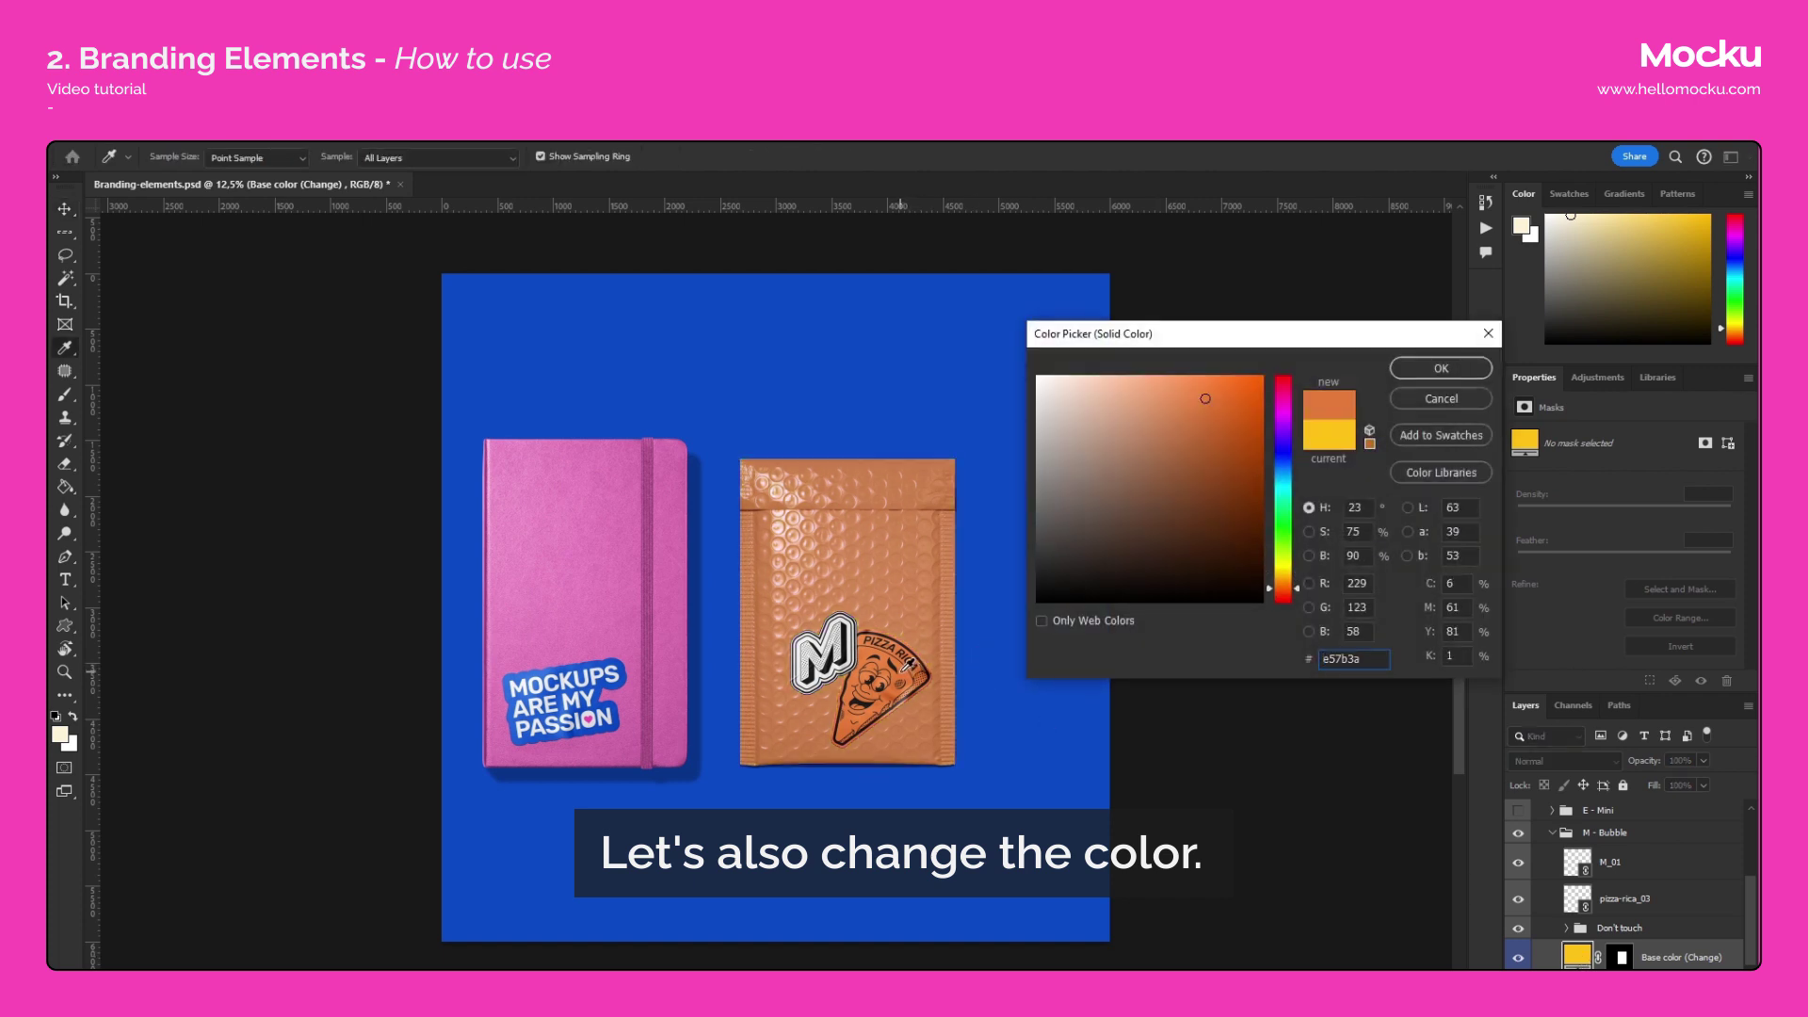
pyautogui.moveTo(1191, 402); pyautogui.dragTo(1225, 380)
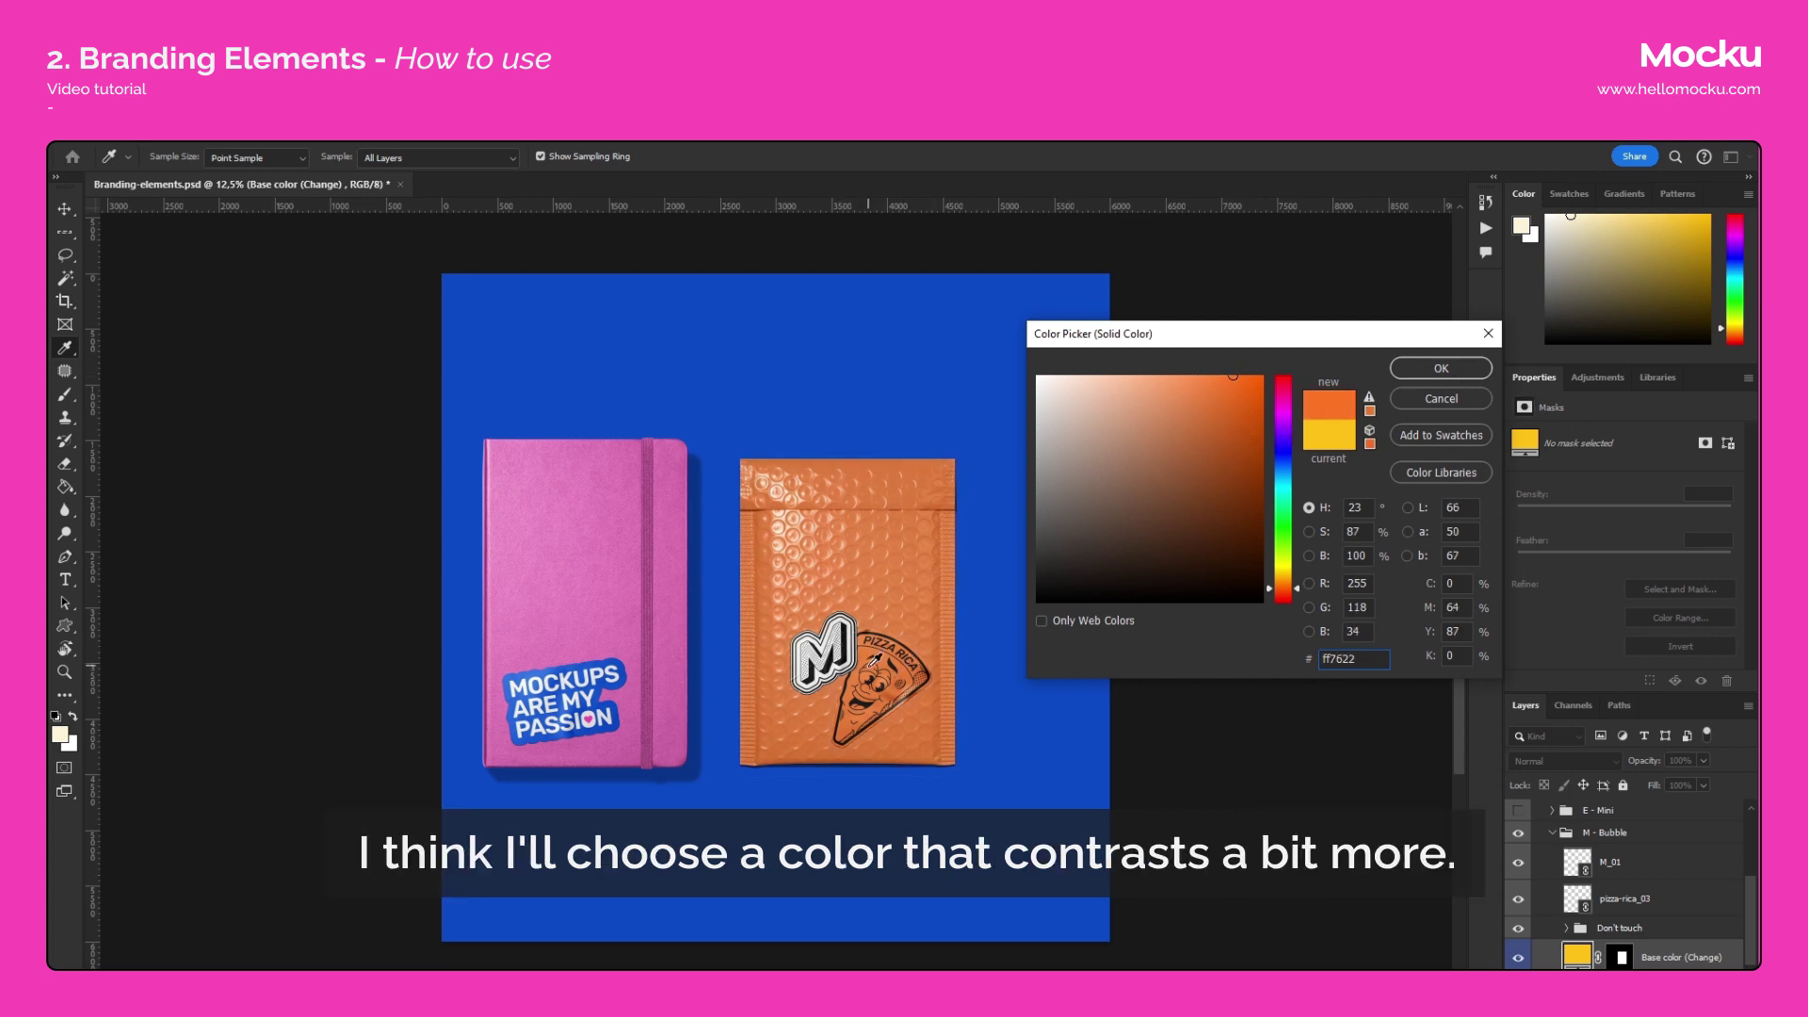
pyautogui.moveTo(1290, 544); pyautogui.dragTo(1290, 563)
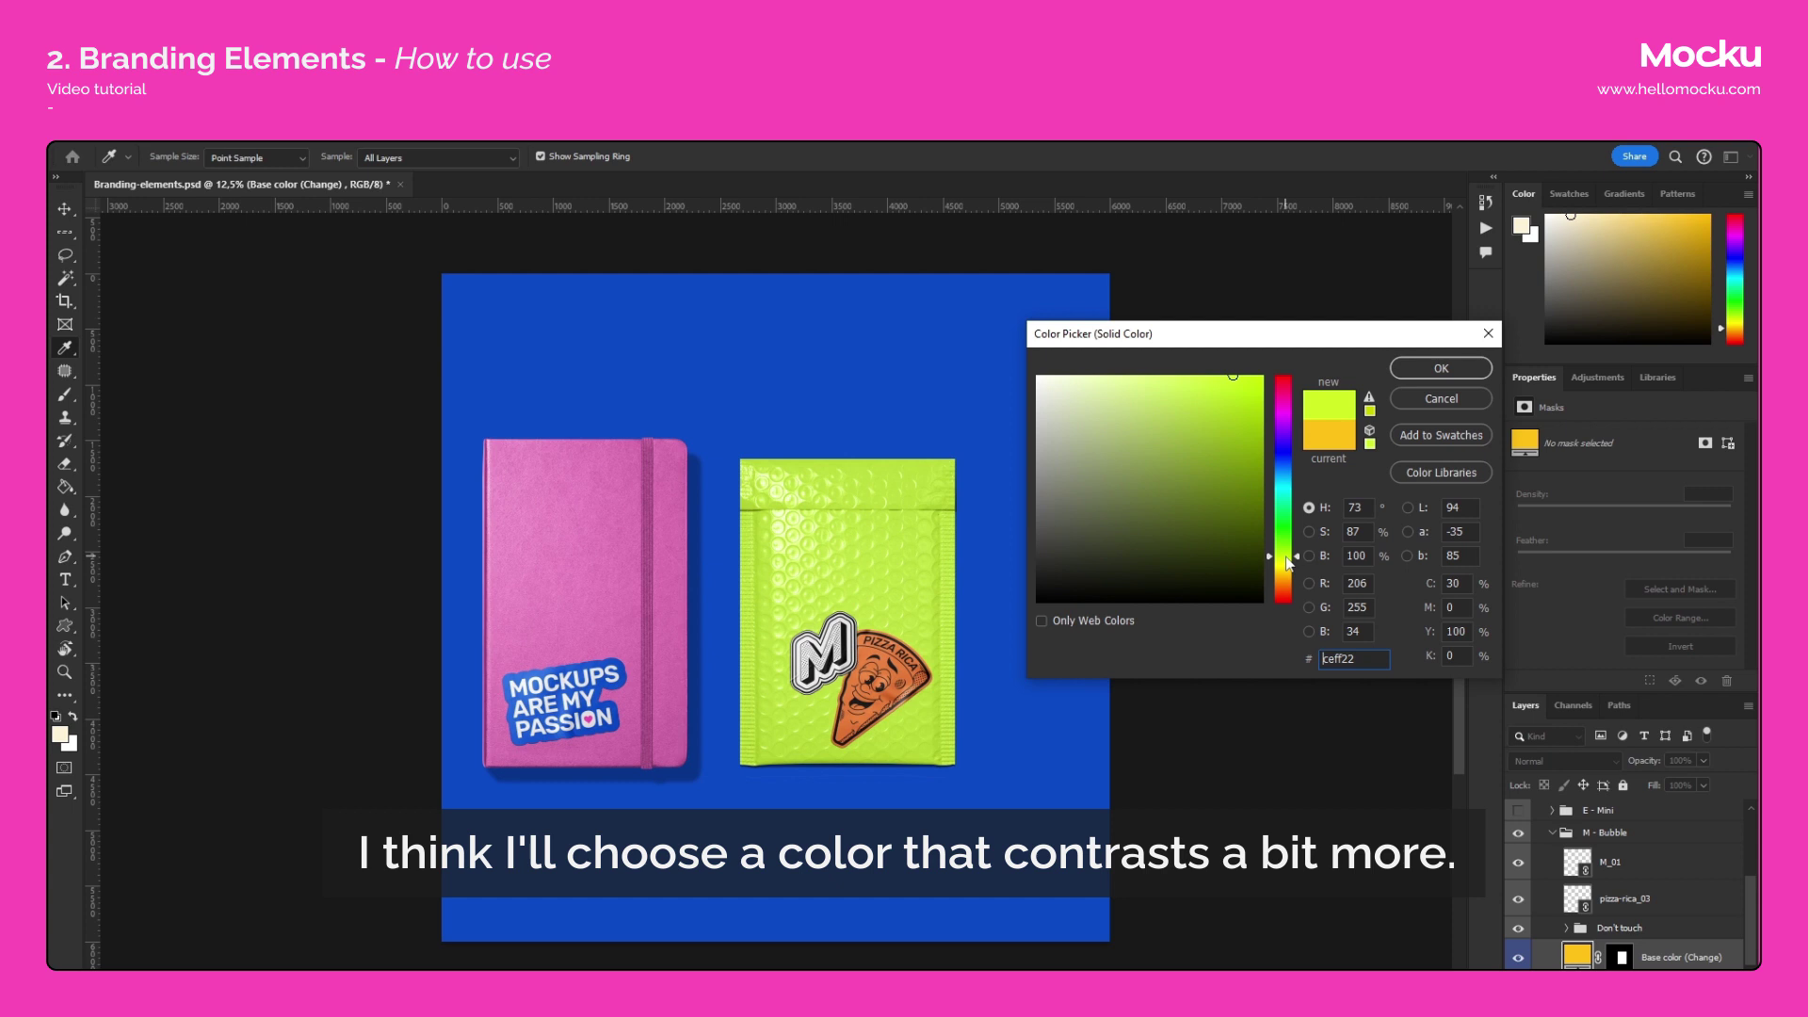
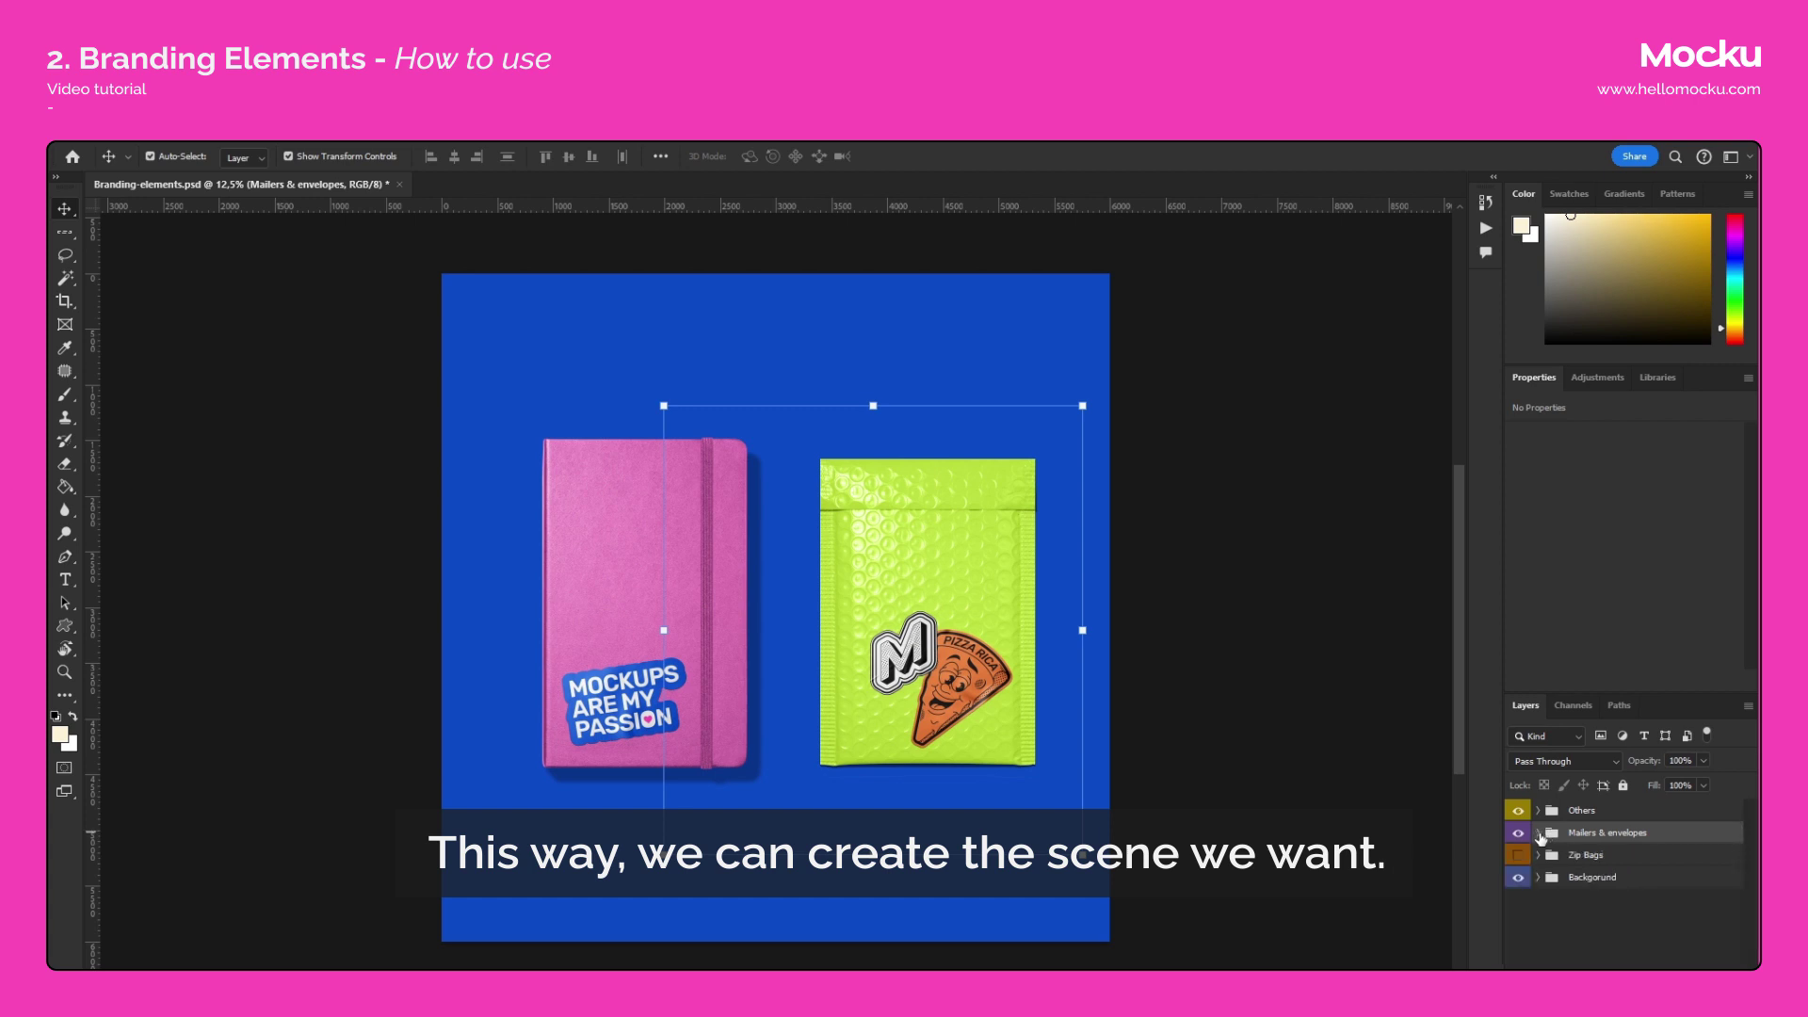
# Shift the Mailers & envelopes folder slightly left and move the O - Notebook - Front group close to the canvas's left edge.
pyautogui.click(1081, 405)
pyautogui.moveTo(997, 478); pyautogui.dragTo(981, 478)
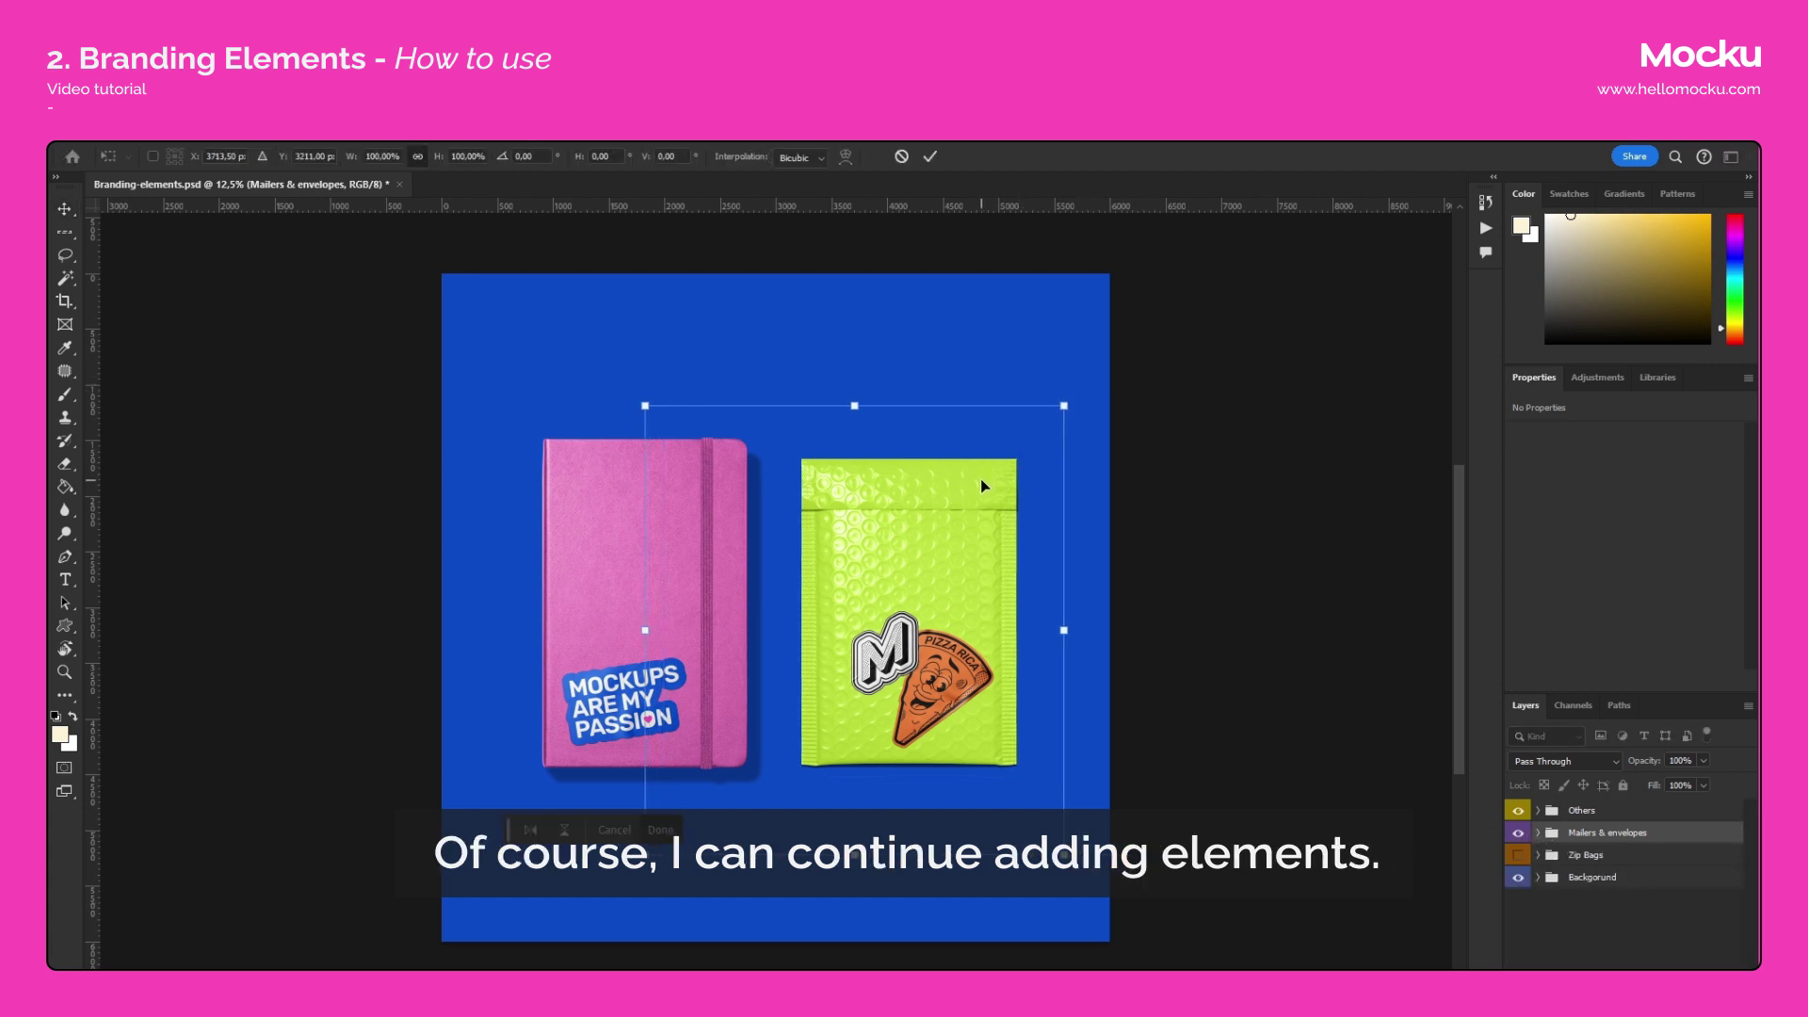
pyautogui.click(1538, 855)
pyautogui.click(1586, 812)
pyautogui.click(715, 482)
pyautogui.click(764, 437)
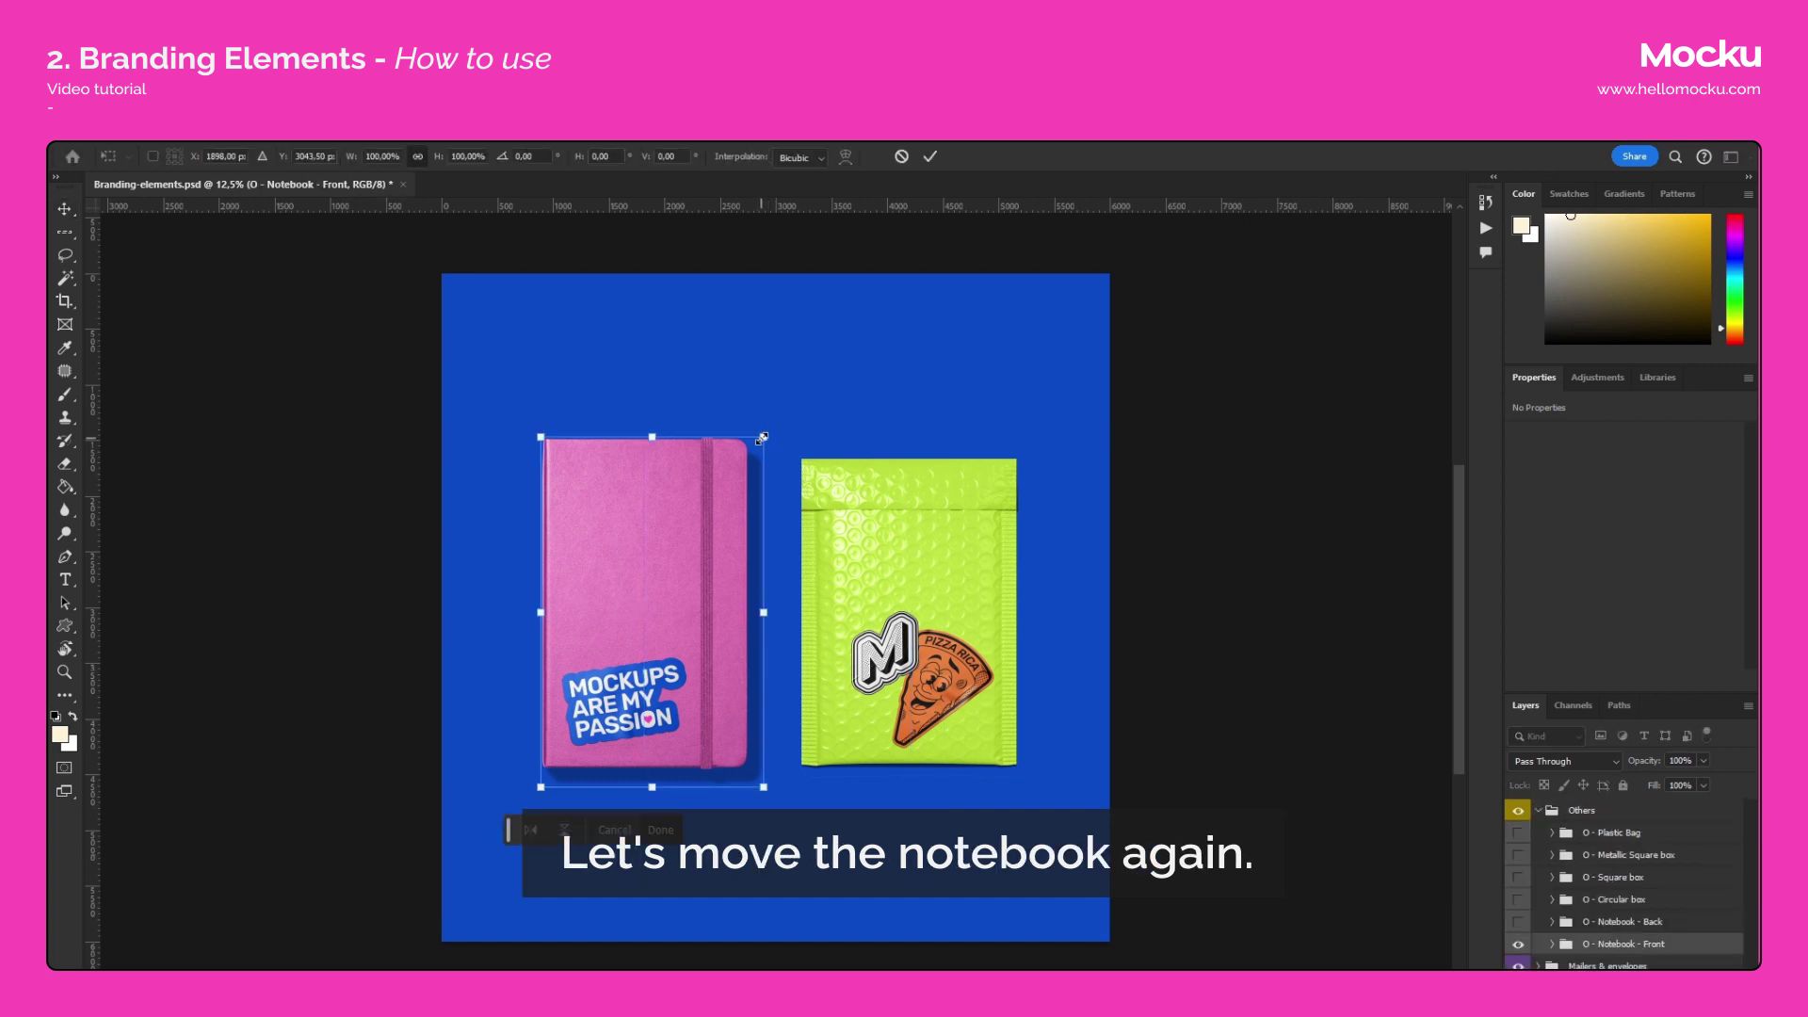
pyautogui.moveTo(715, 478); pyautogui.dragTo(636, 480)
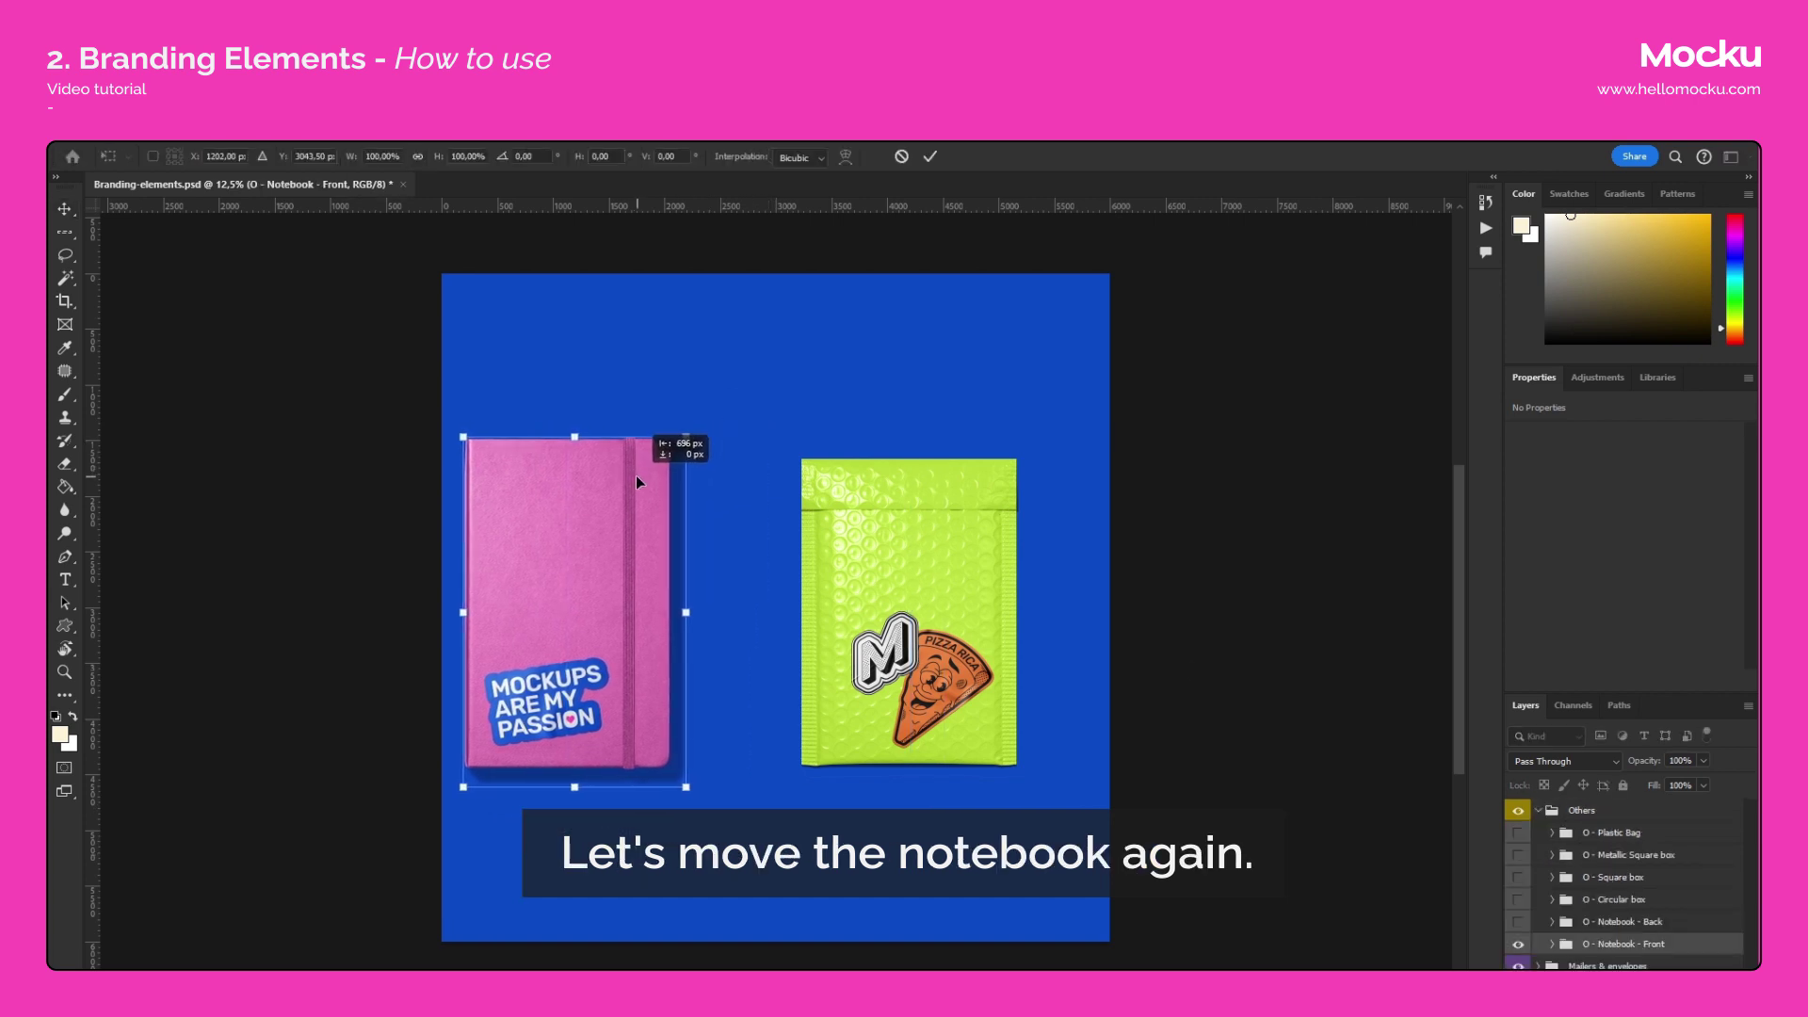
pyautogui.press('Return')
# Select the collapsed M - Bubble group and move the bubble mailer left so it sits just beside the notebook.
pyautogui.click(967, 516)
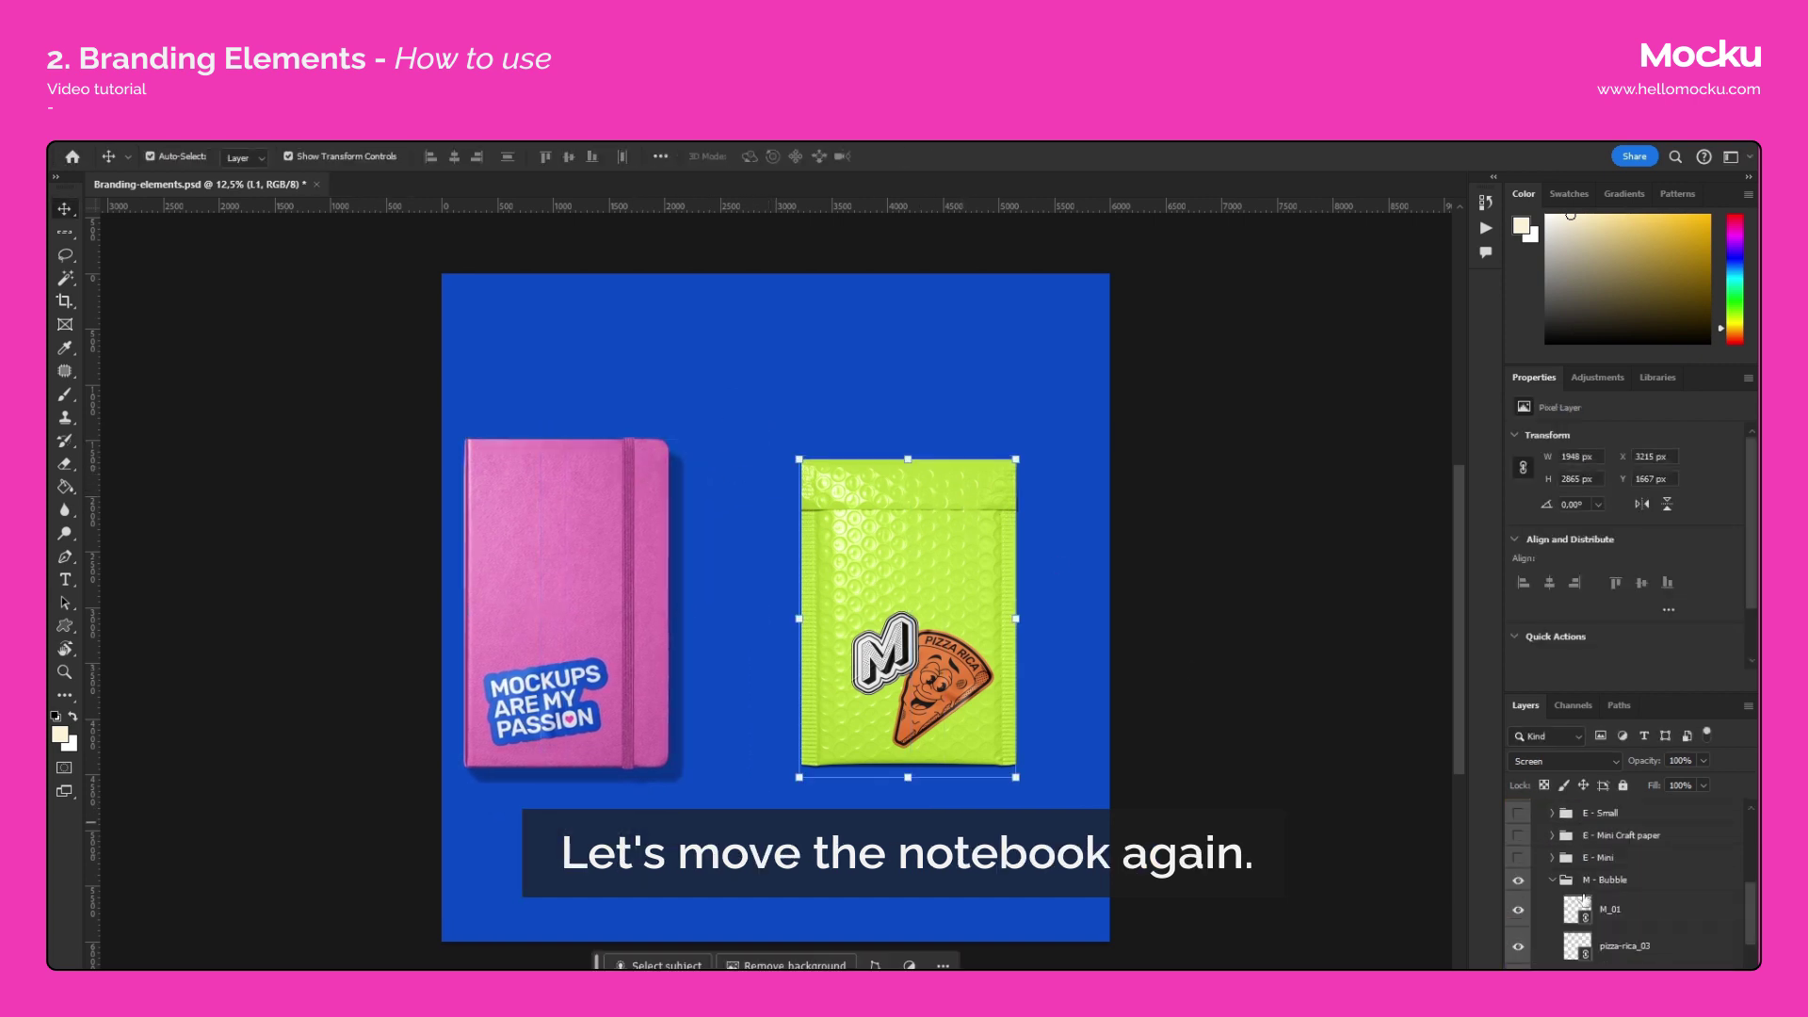
pyautogui.click(1612, 888)
pyautogui.click(1552, 880)
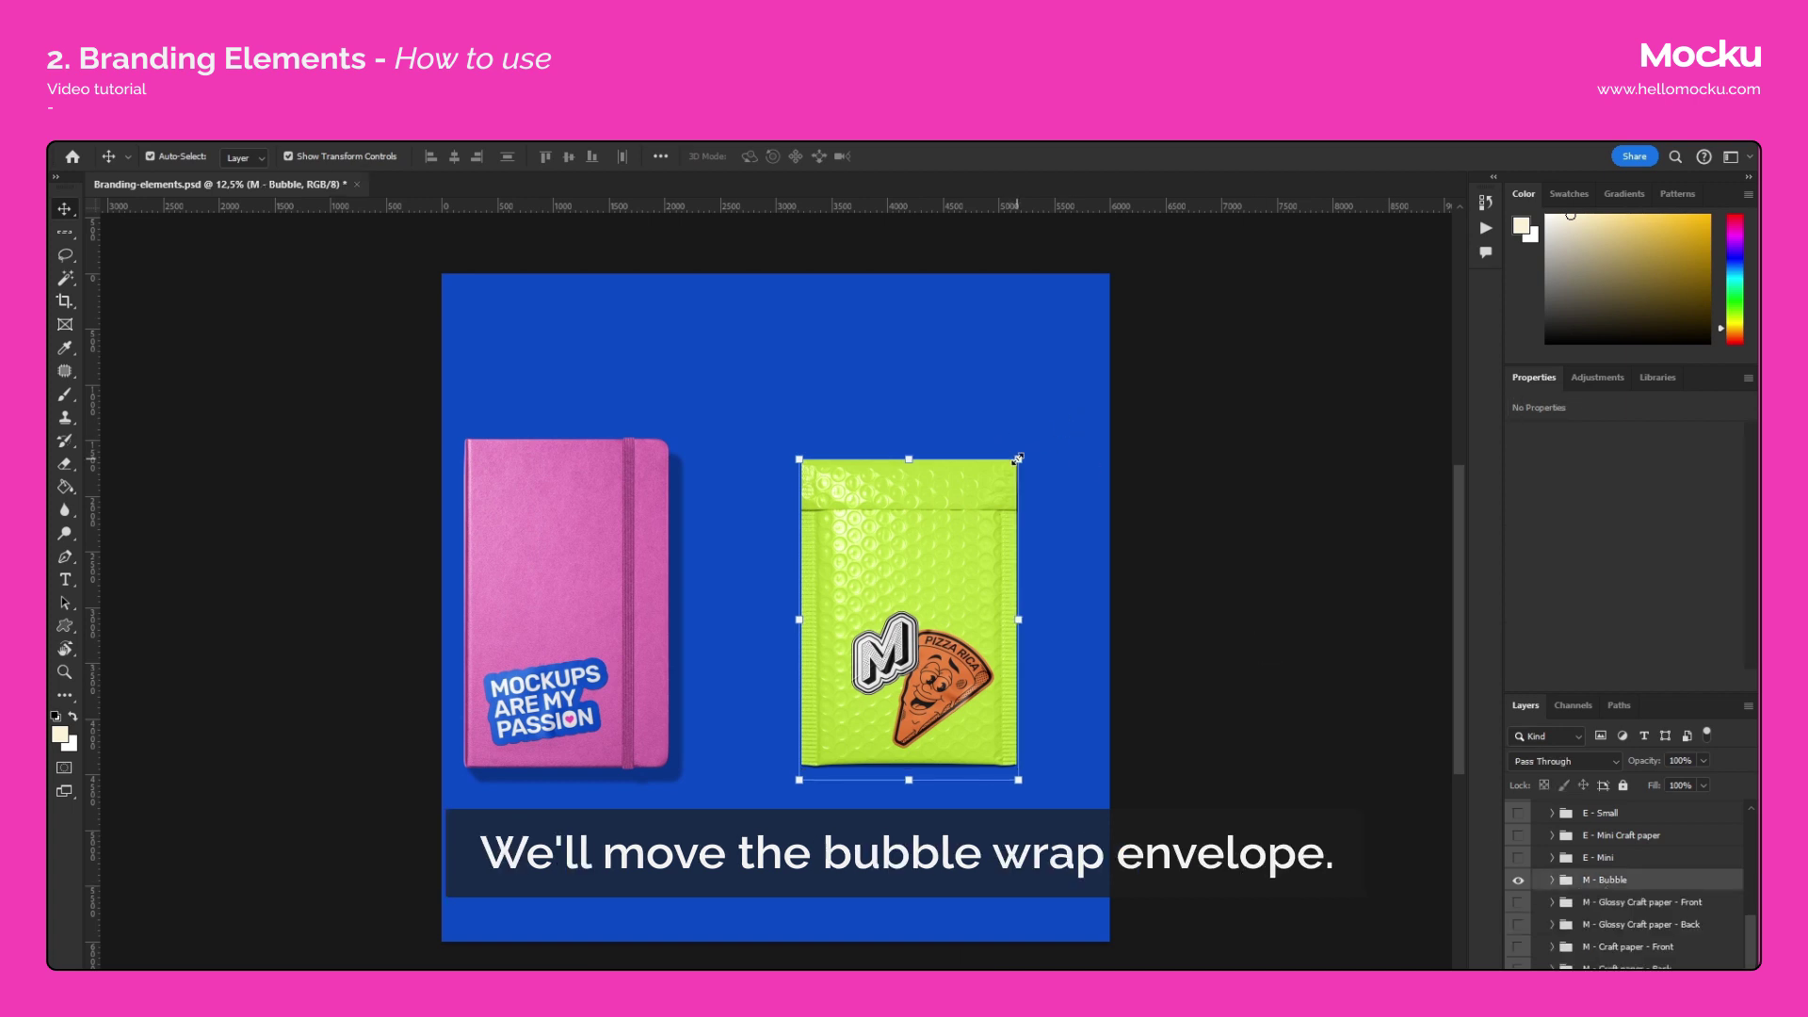
pyautogui.hotkey('ctrl', 't')
pyautogui.moveTo(998, 474); pyautogui.dragTo(879, 485)
pyautogui.press('Return')
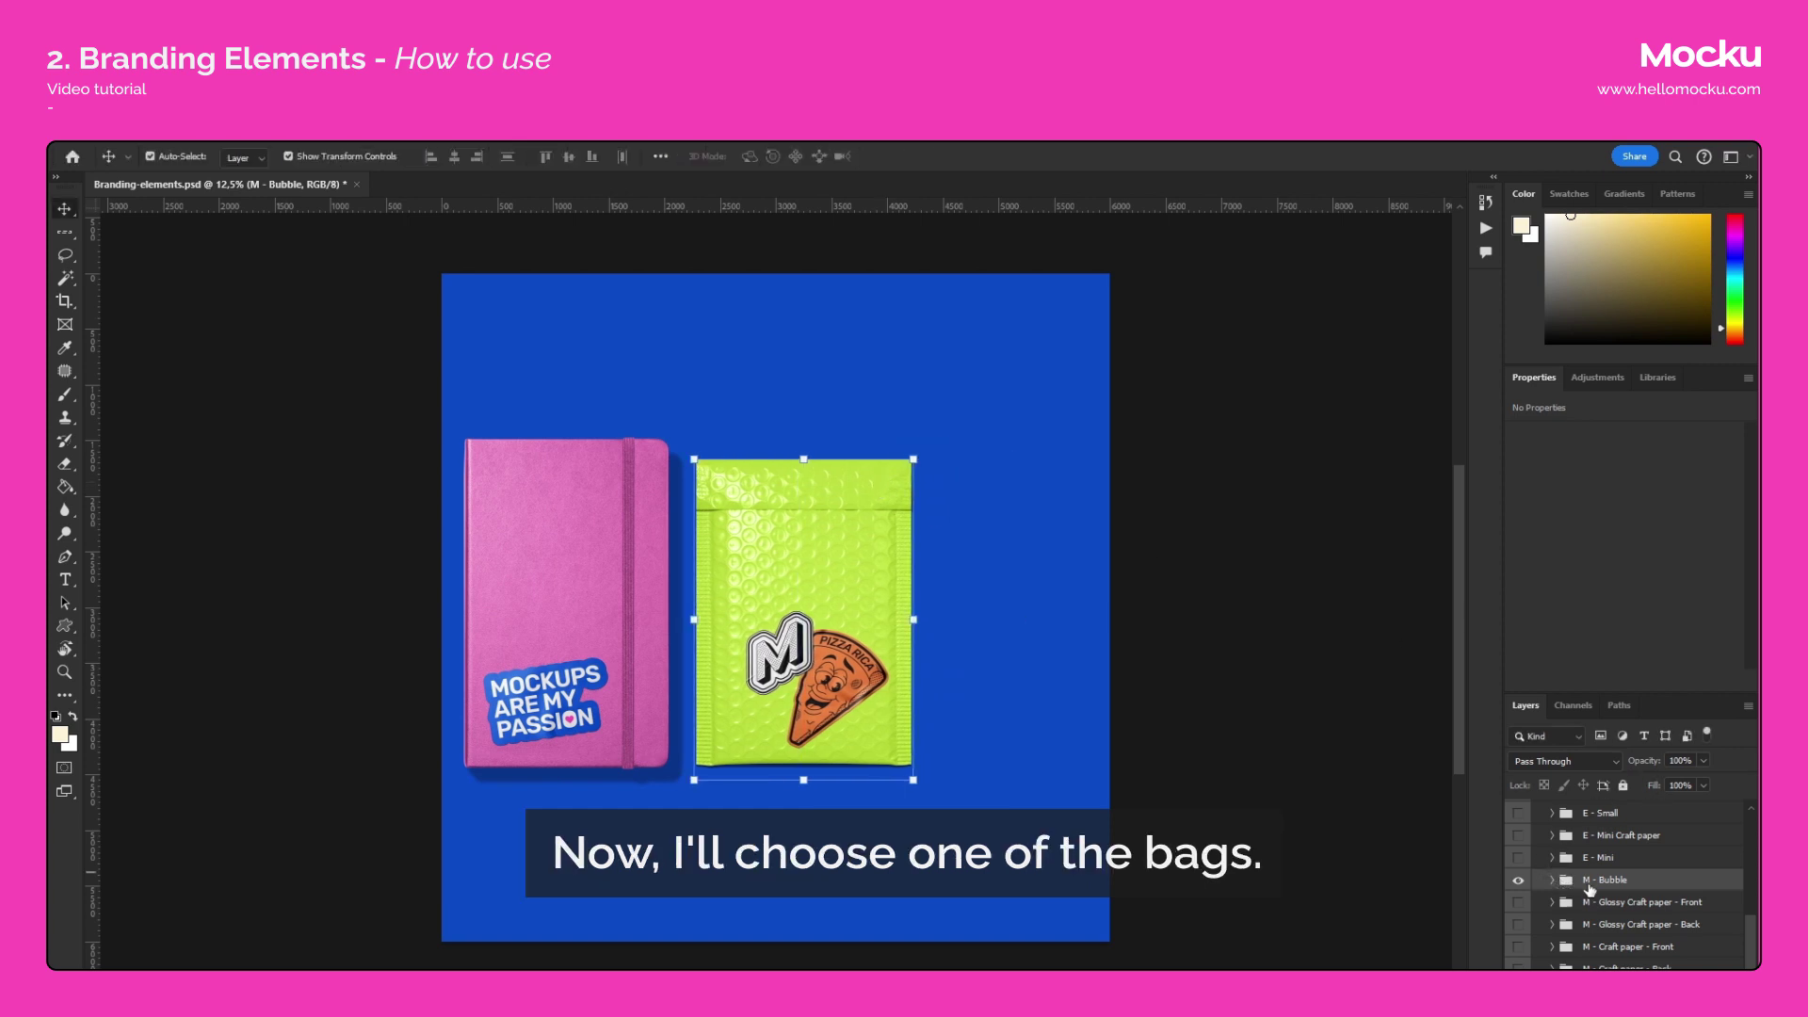
# Collapse the Others folder, toggle the element folders' visibility to check them, and show and expand the Zip Bags folder.
pyautogui.scroll(3, 1596, 865)
pyautogui.moveTo(1751, 946); pyautogui.dragTo(1751, 841)
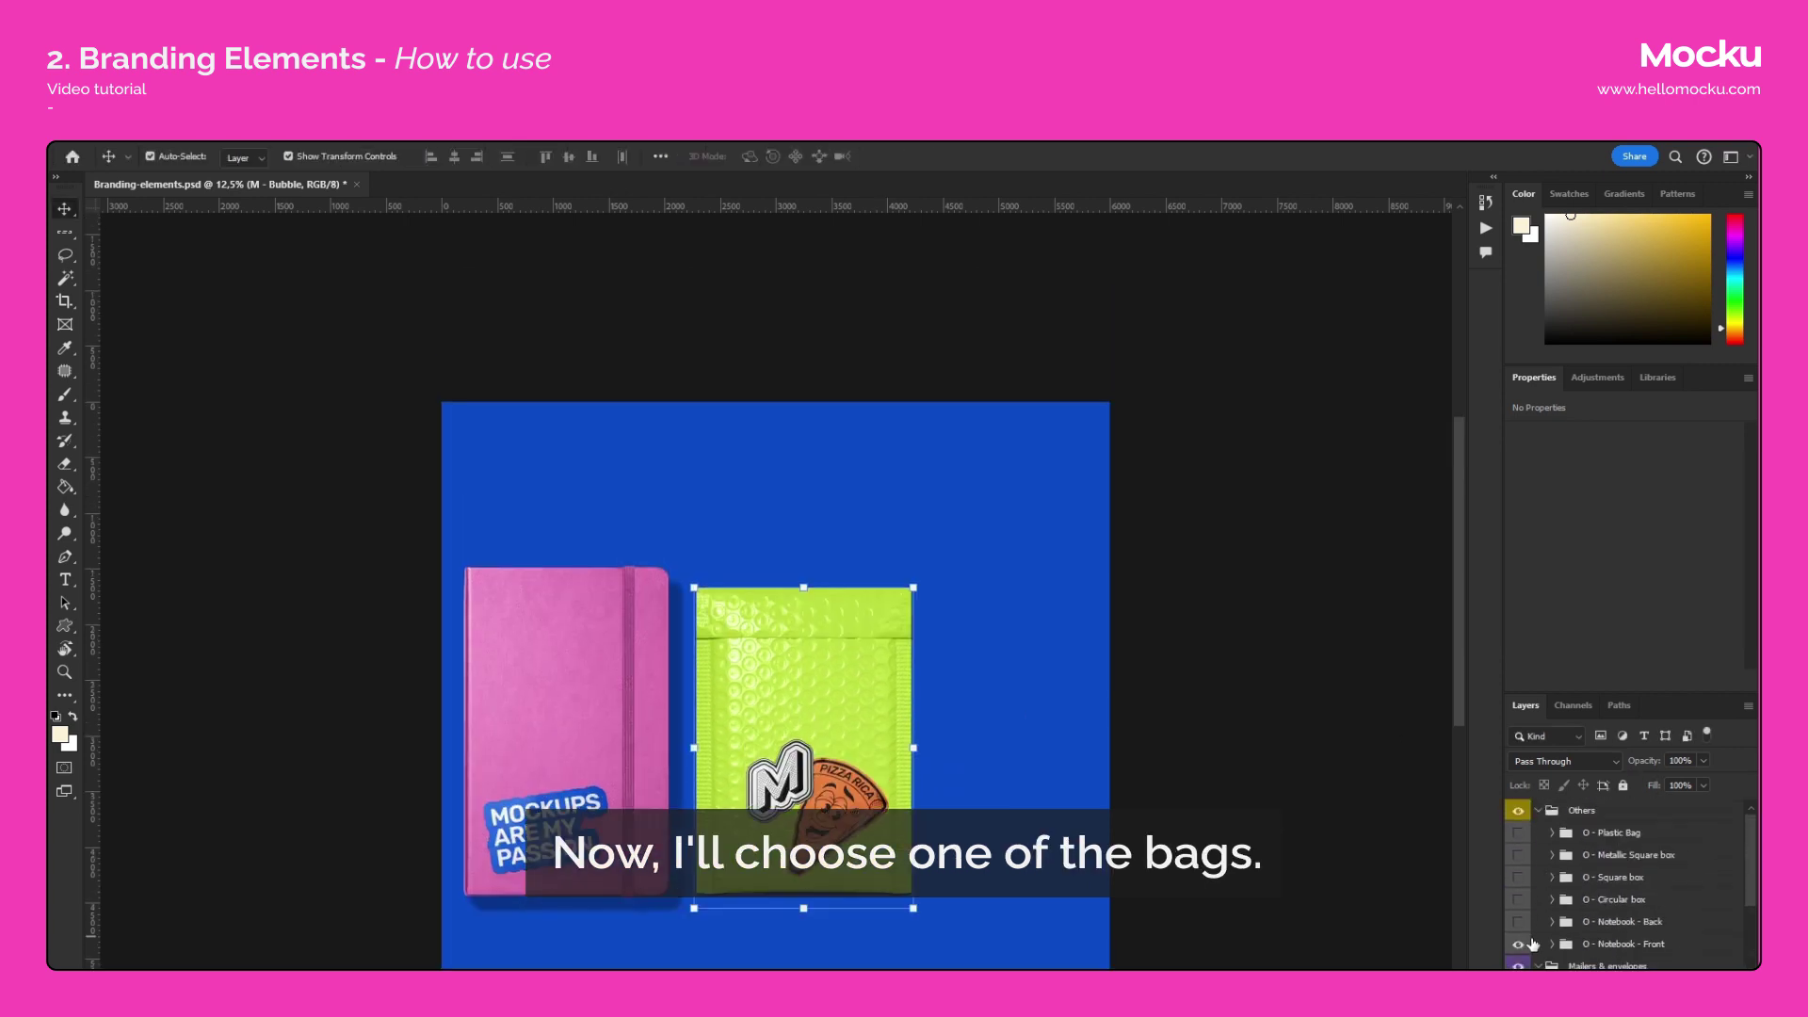
pyautogui.click(1592, 963)
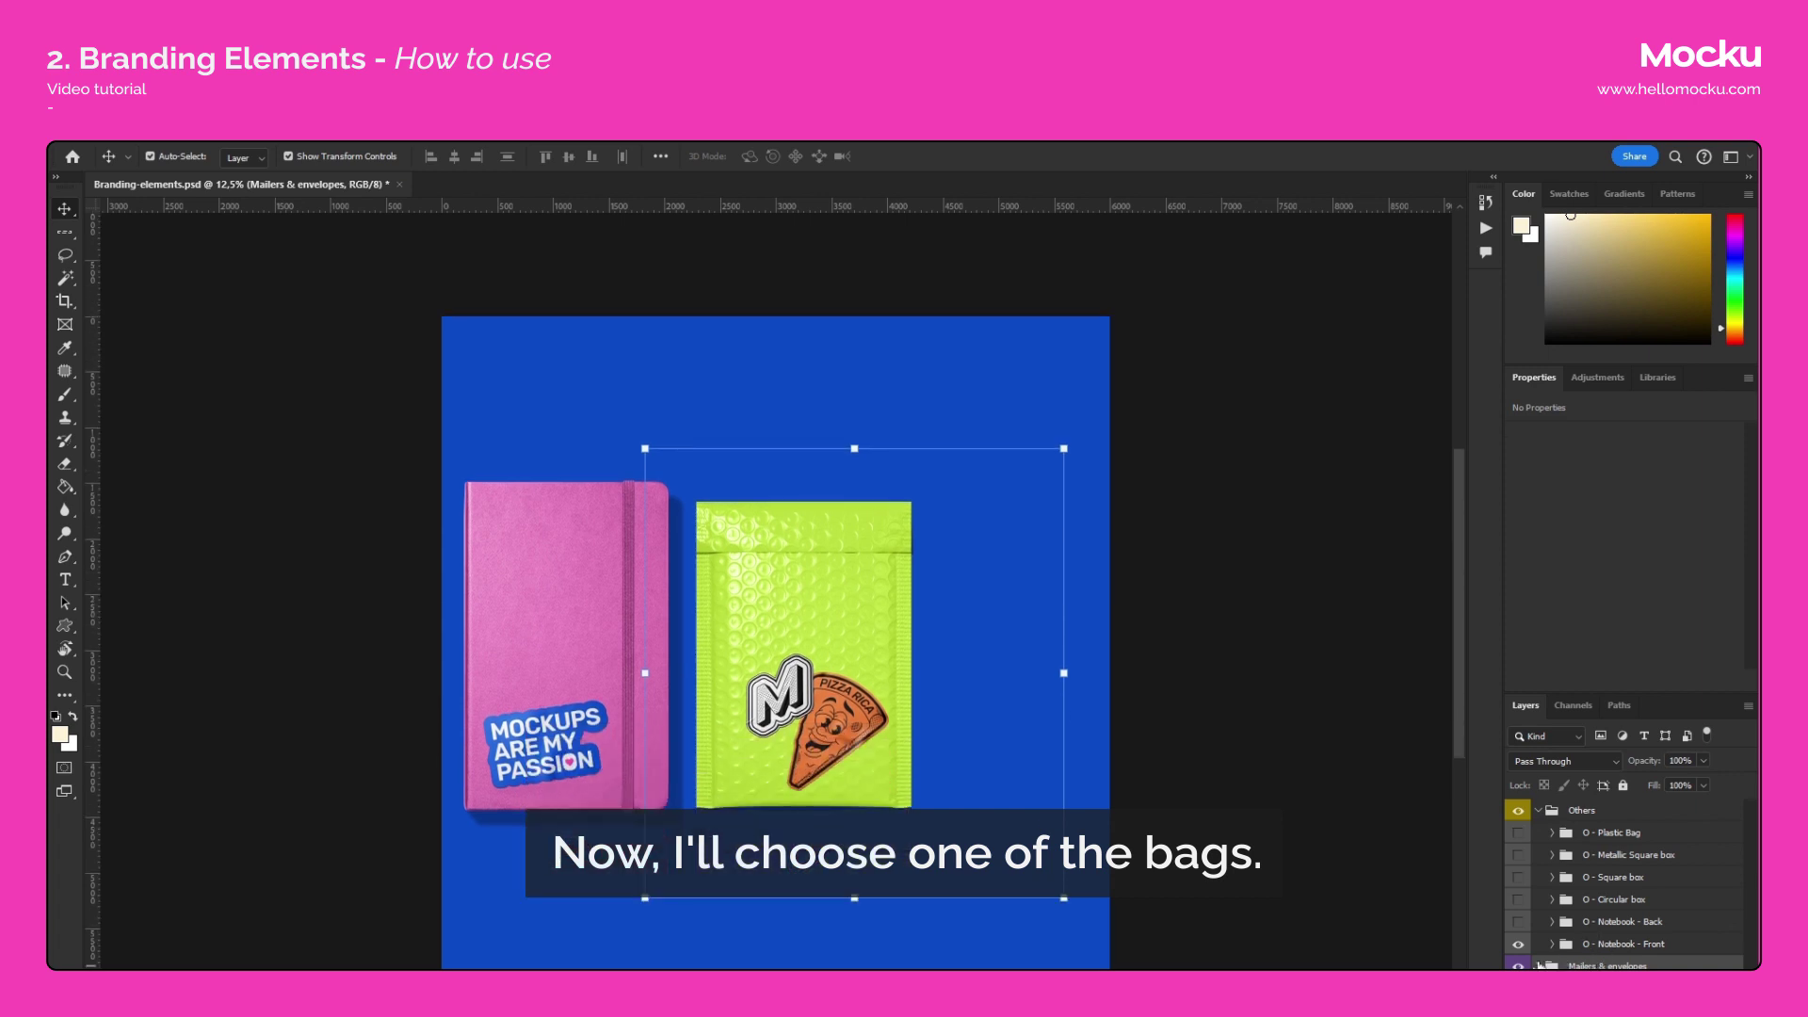
pyautogui.click(1539, 812)
pyautogui.click(1518, 811)
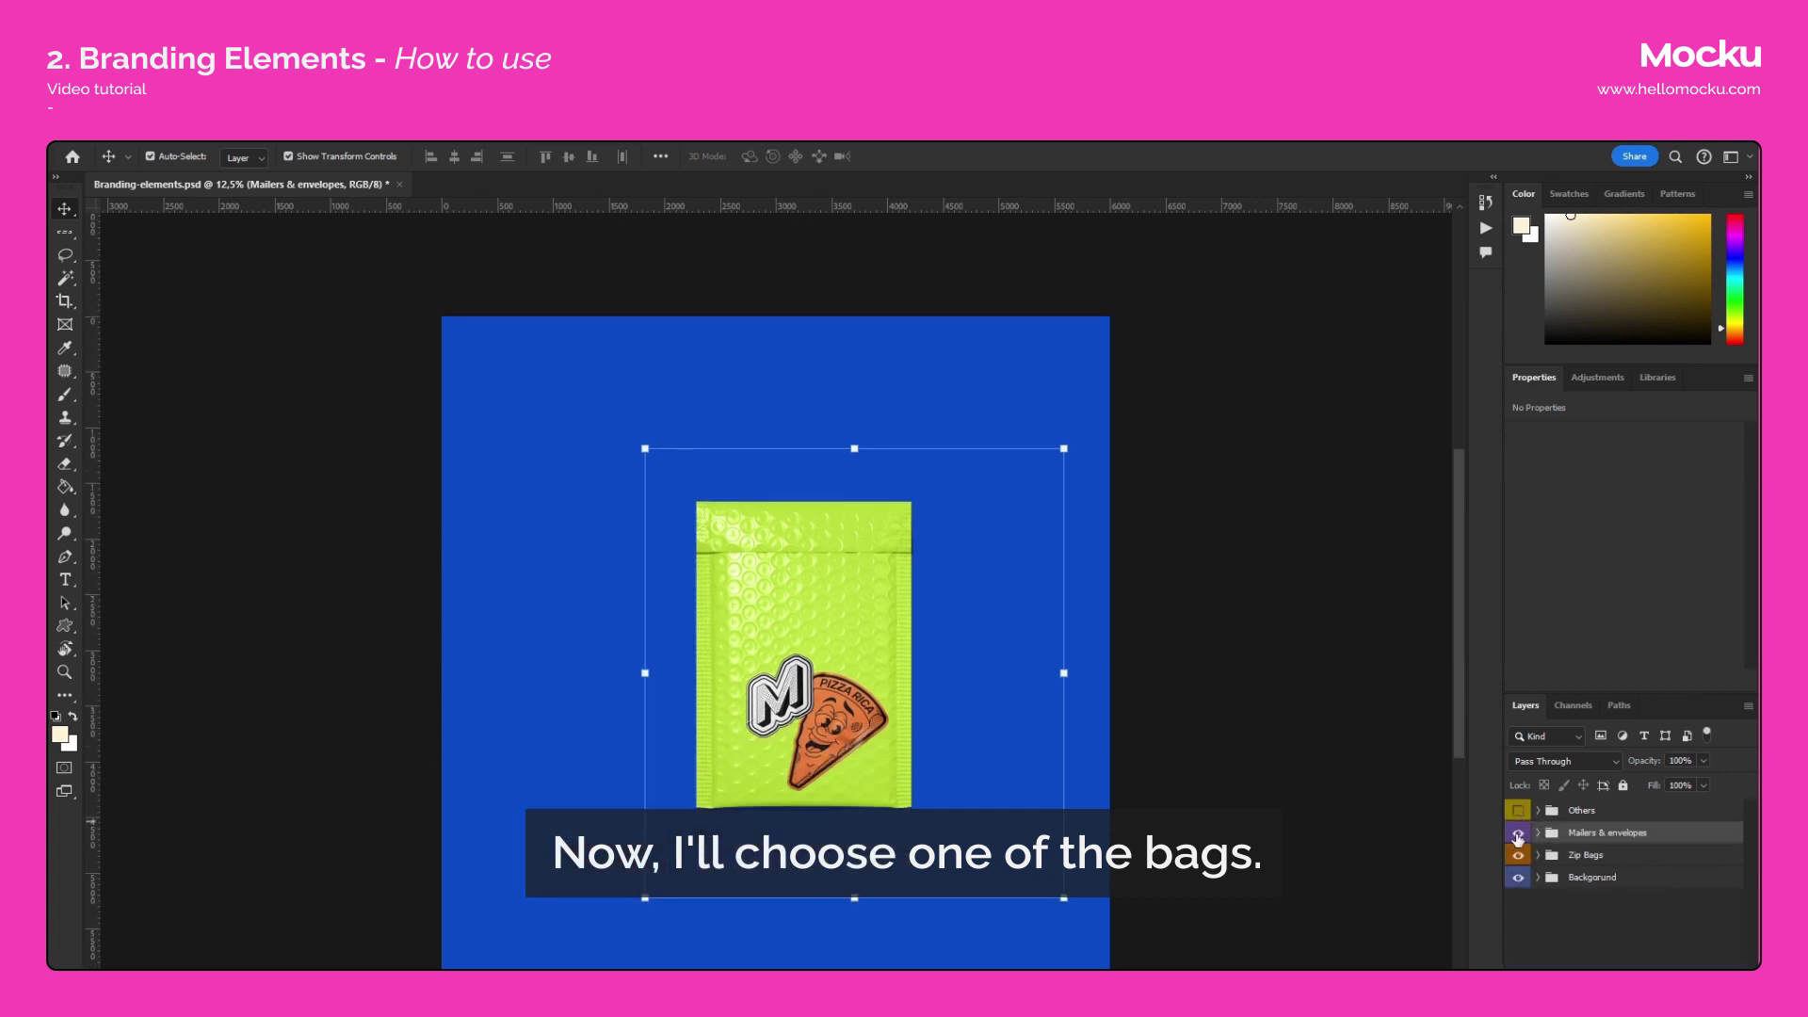
pyautogui.click(1518, 833)
pyautogui.click(1518, 833)
pyautogui.click(1518, 811)
pyautogui.click(1574, 857)
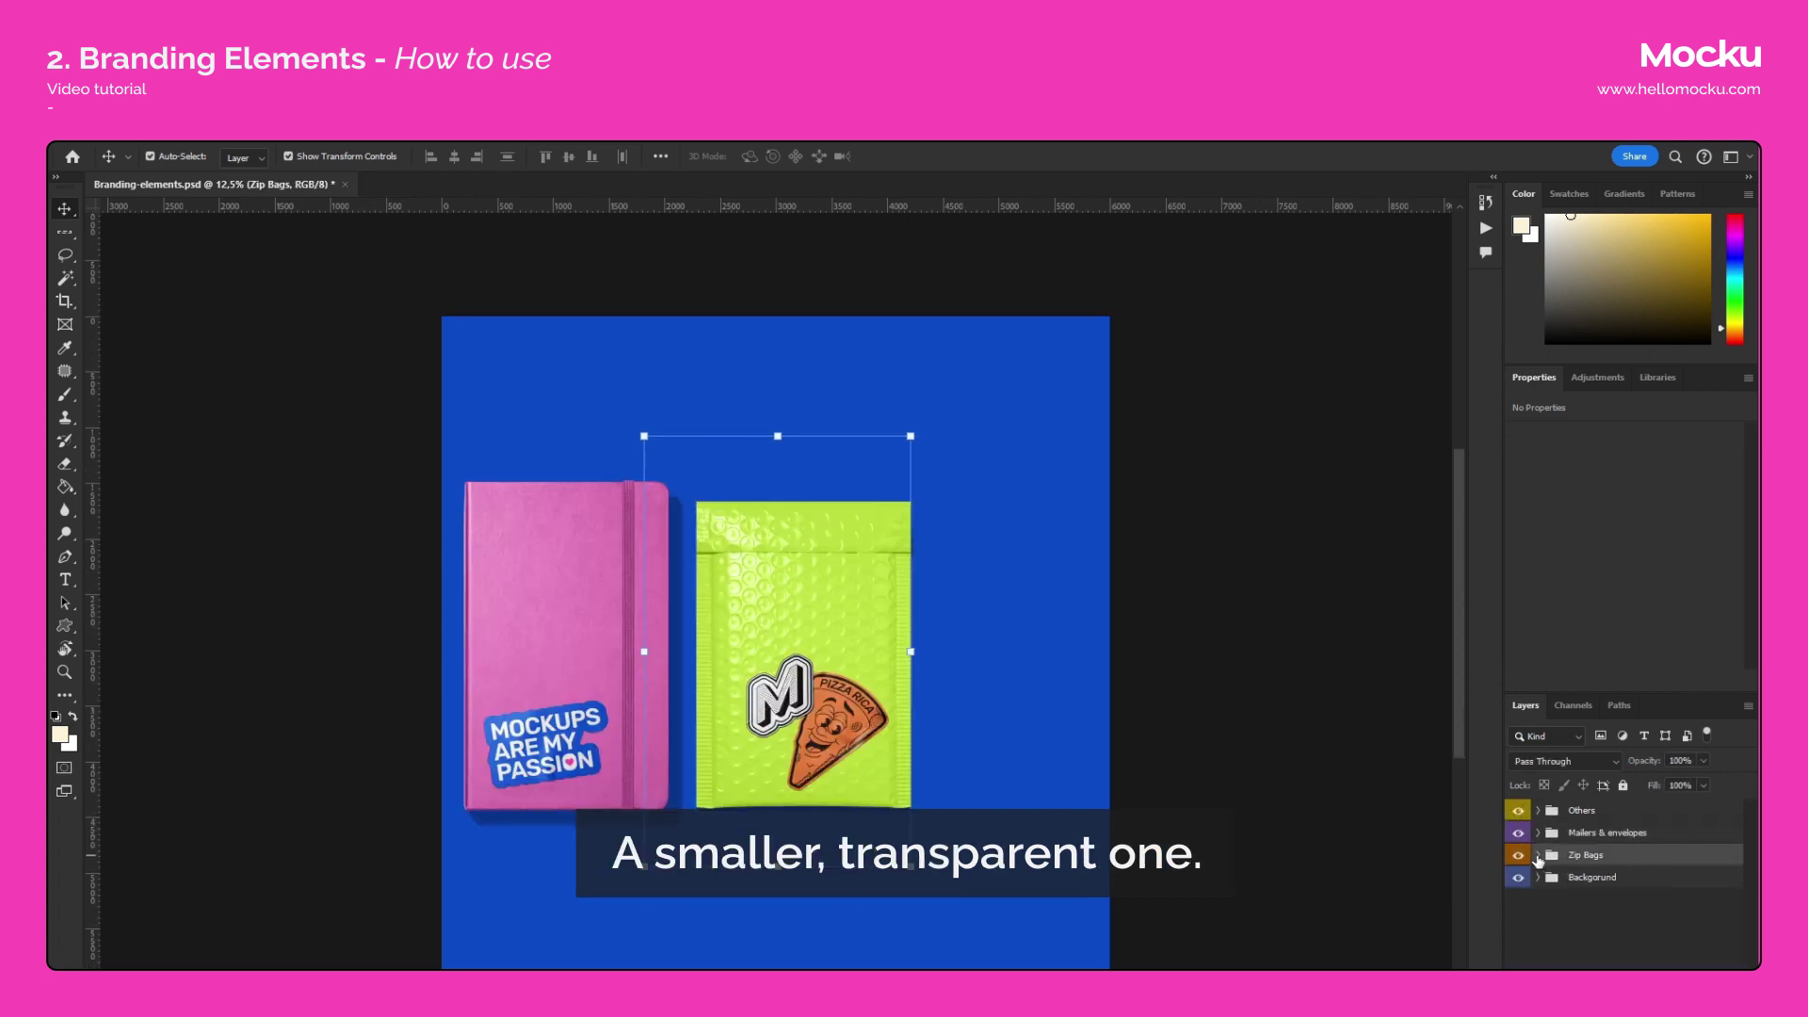
pyautogui.click(1539, 856)
# Preview the ZB - Shop and ZB - Pearled bags one at a time, and show only ZB - Big 03.
pyautogui.click(1518, 834)
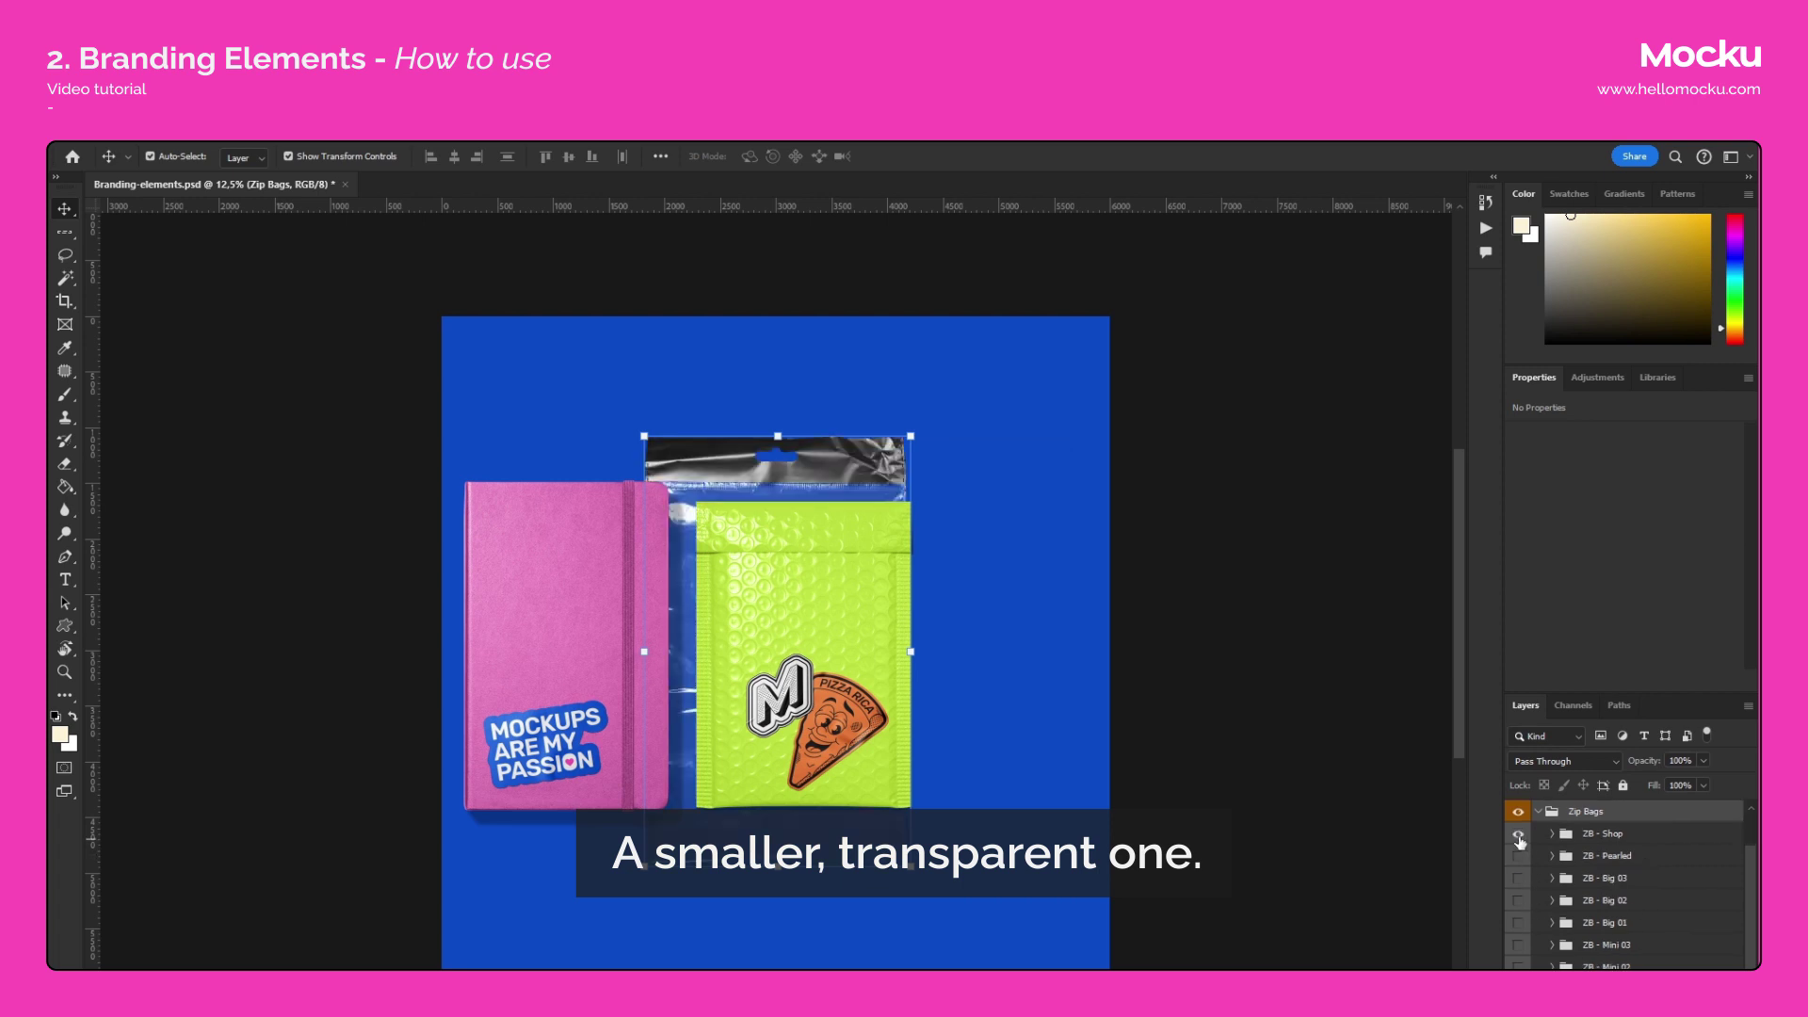
pyautogui.click(1518, 834)
pyautogui.click(1518, 855)
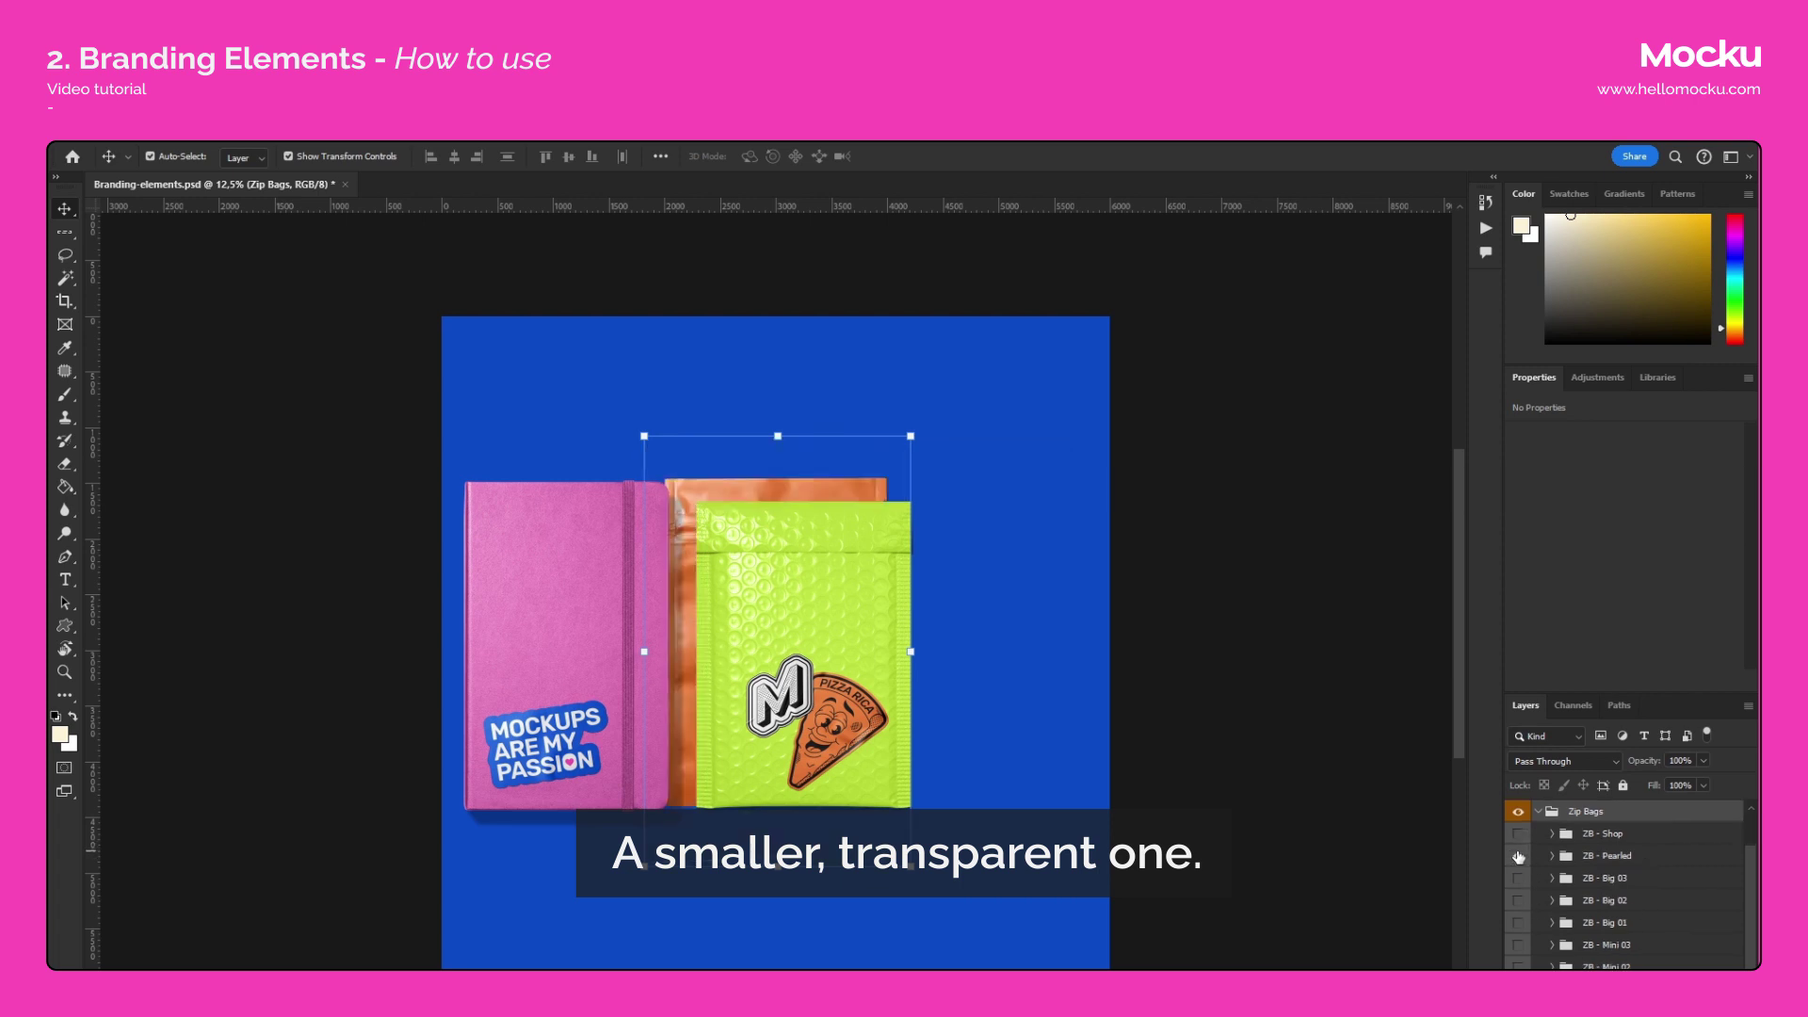
pyautogui.click(1518, 855)
pyautogui.click(1519, 878)
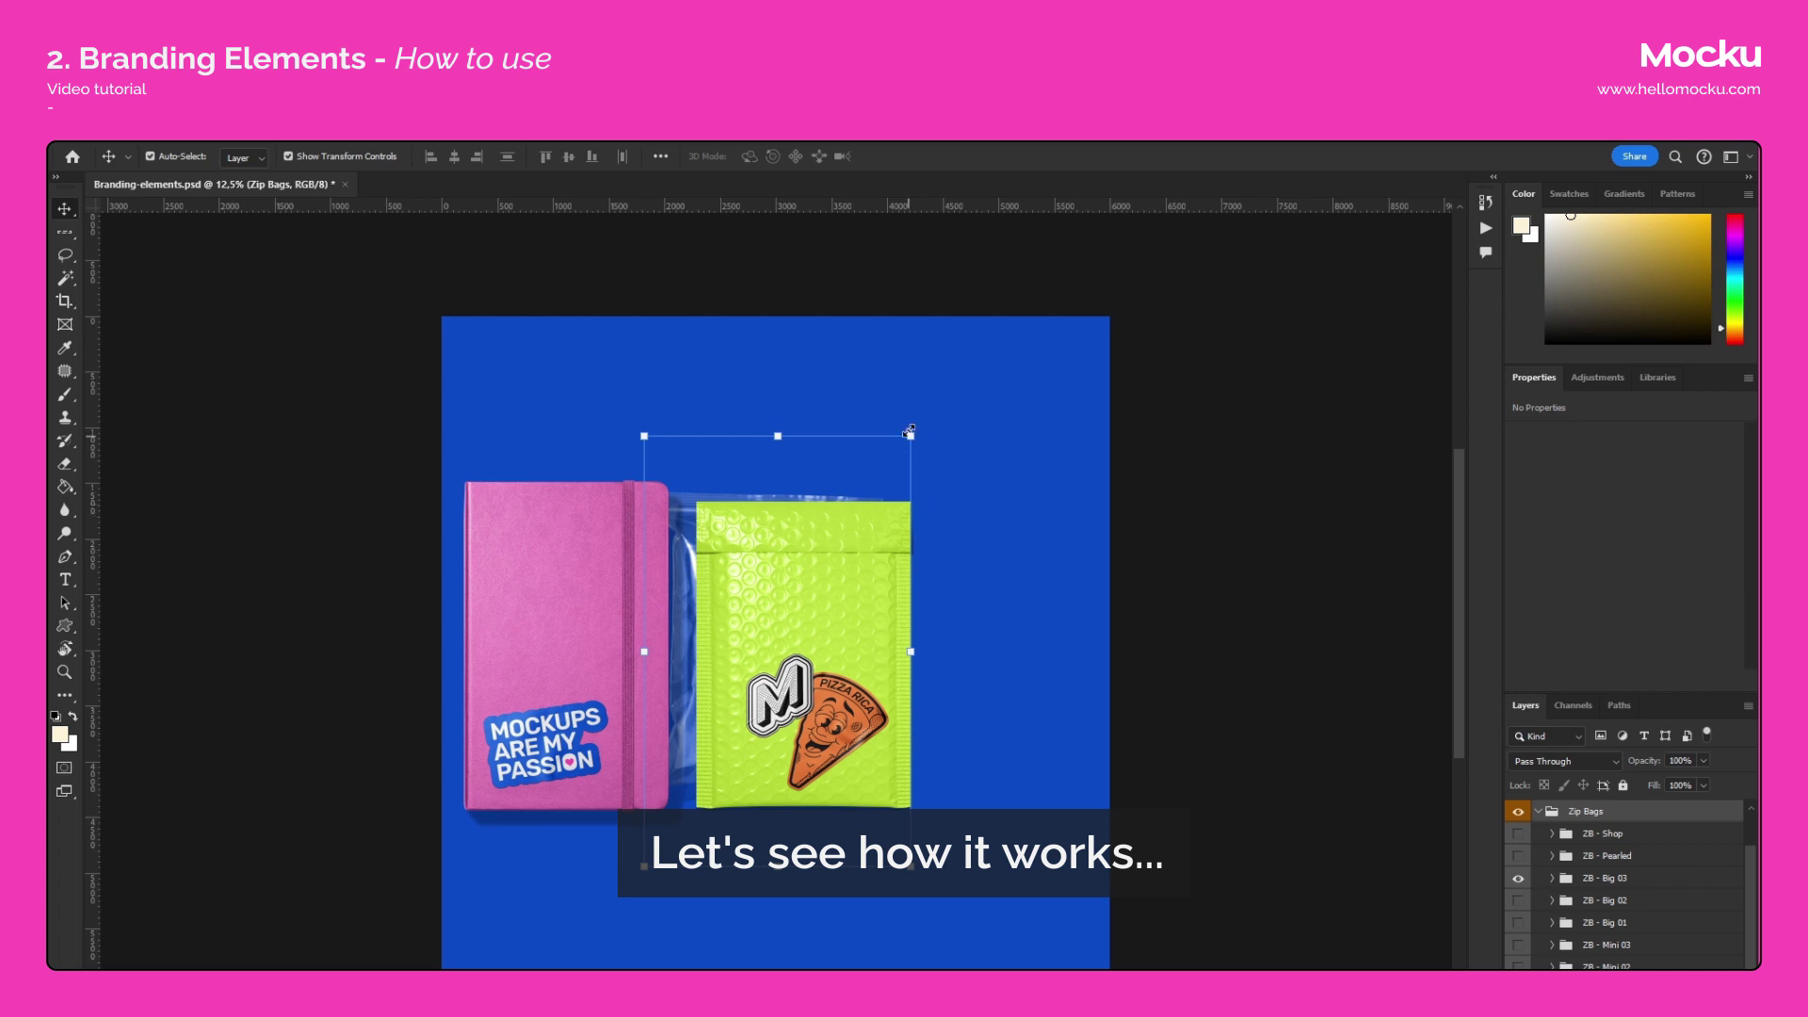
# Move the whole Zip Bags folder to the right of the bubble mailer.
pyautogui.moveTo(873, 442); pyautogui.dragTo(1118, 470)
pyautogui.press('Return')
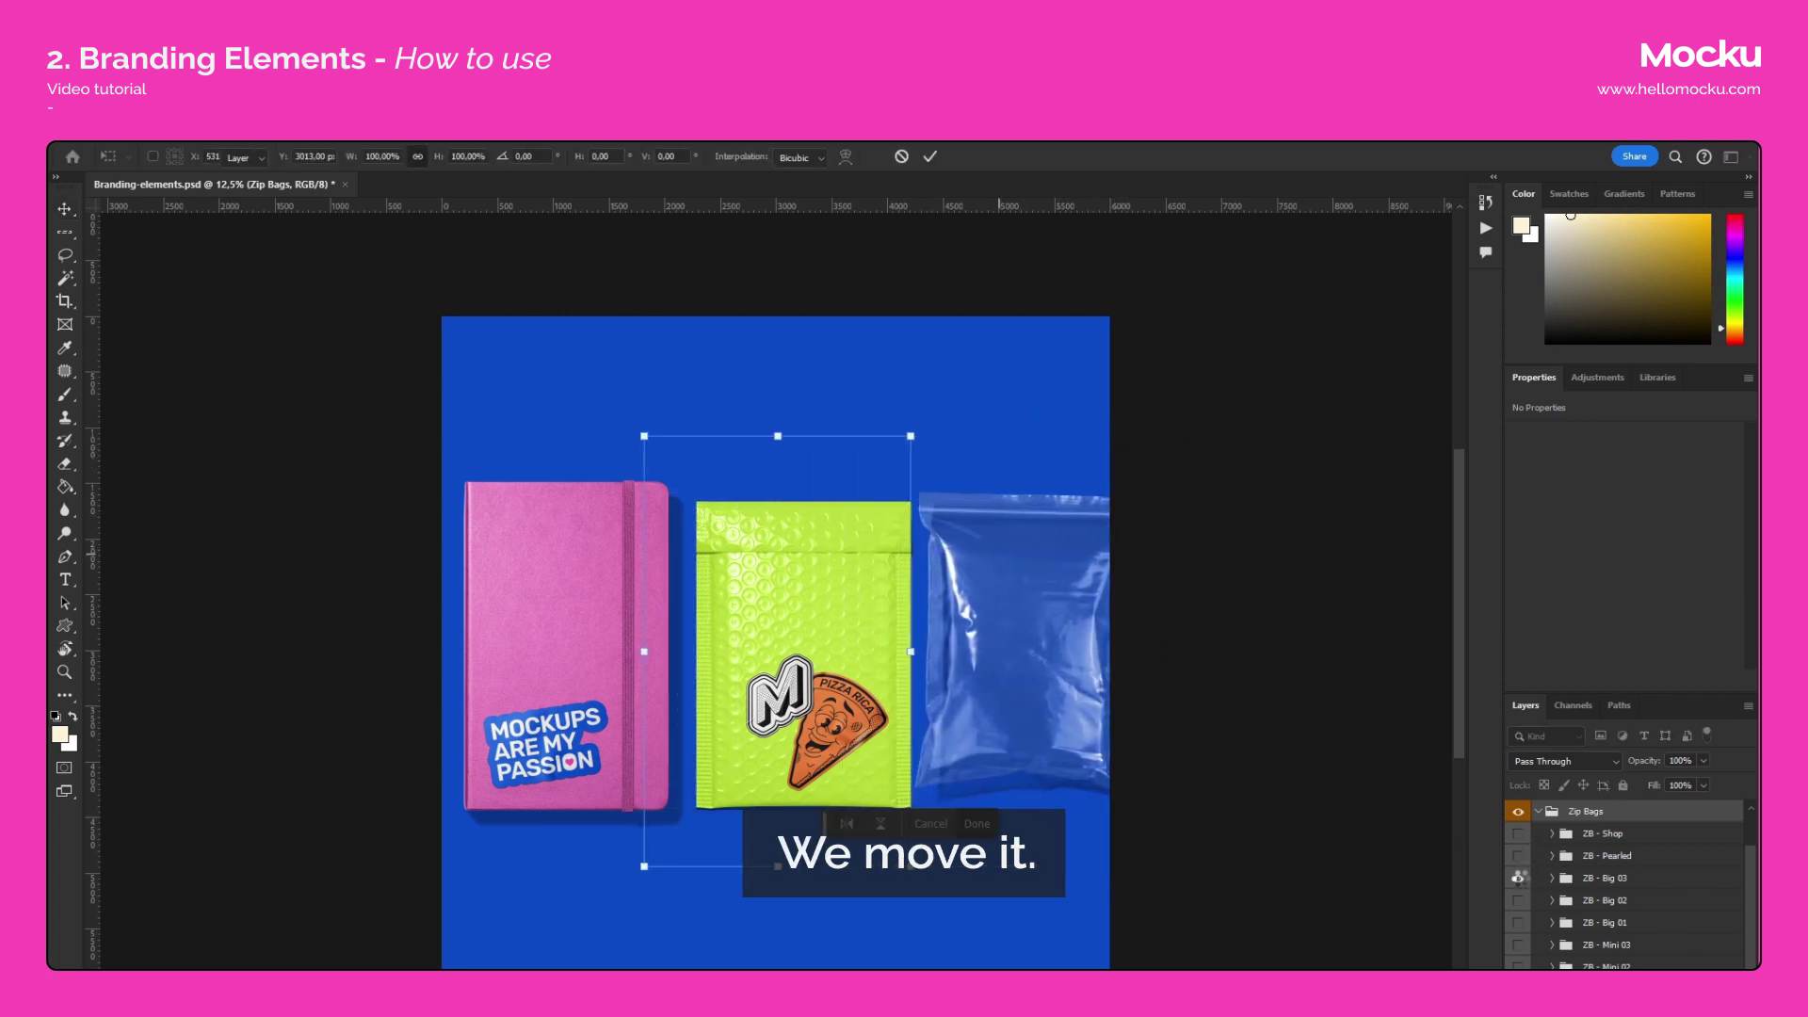
pyautogui.press('Return')
# Hide ZB - Big 03, preview ZB - Big 02, ZB - Big 01 and ZB - Mini 03, and show only ZB - Mini 02.
pyautogui.click(1518, 877)
pyautogui.click(1518, 900)
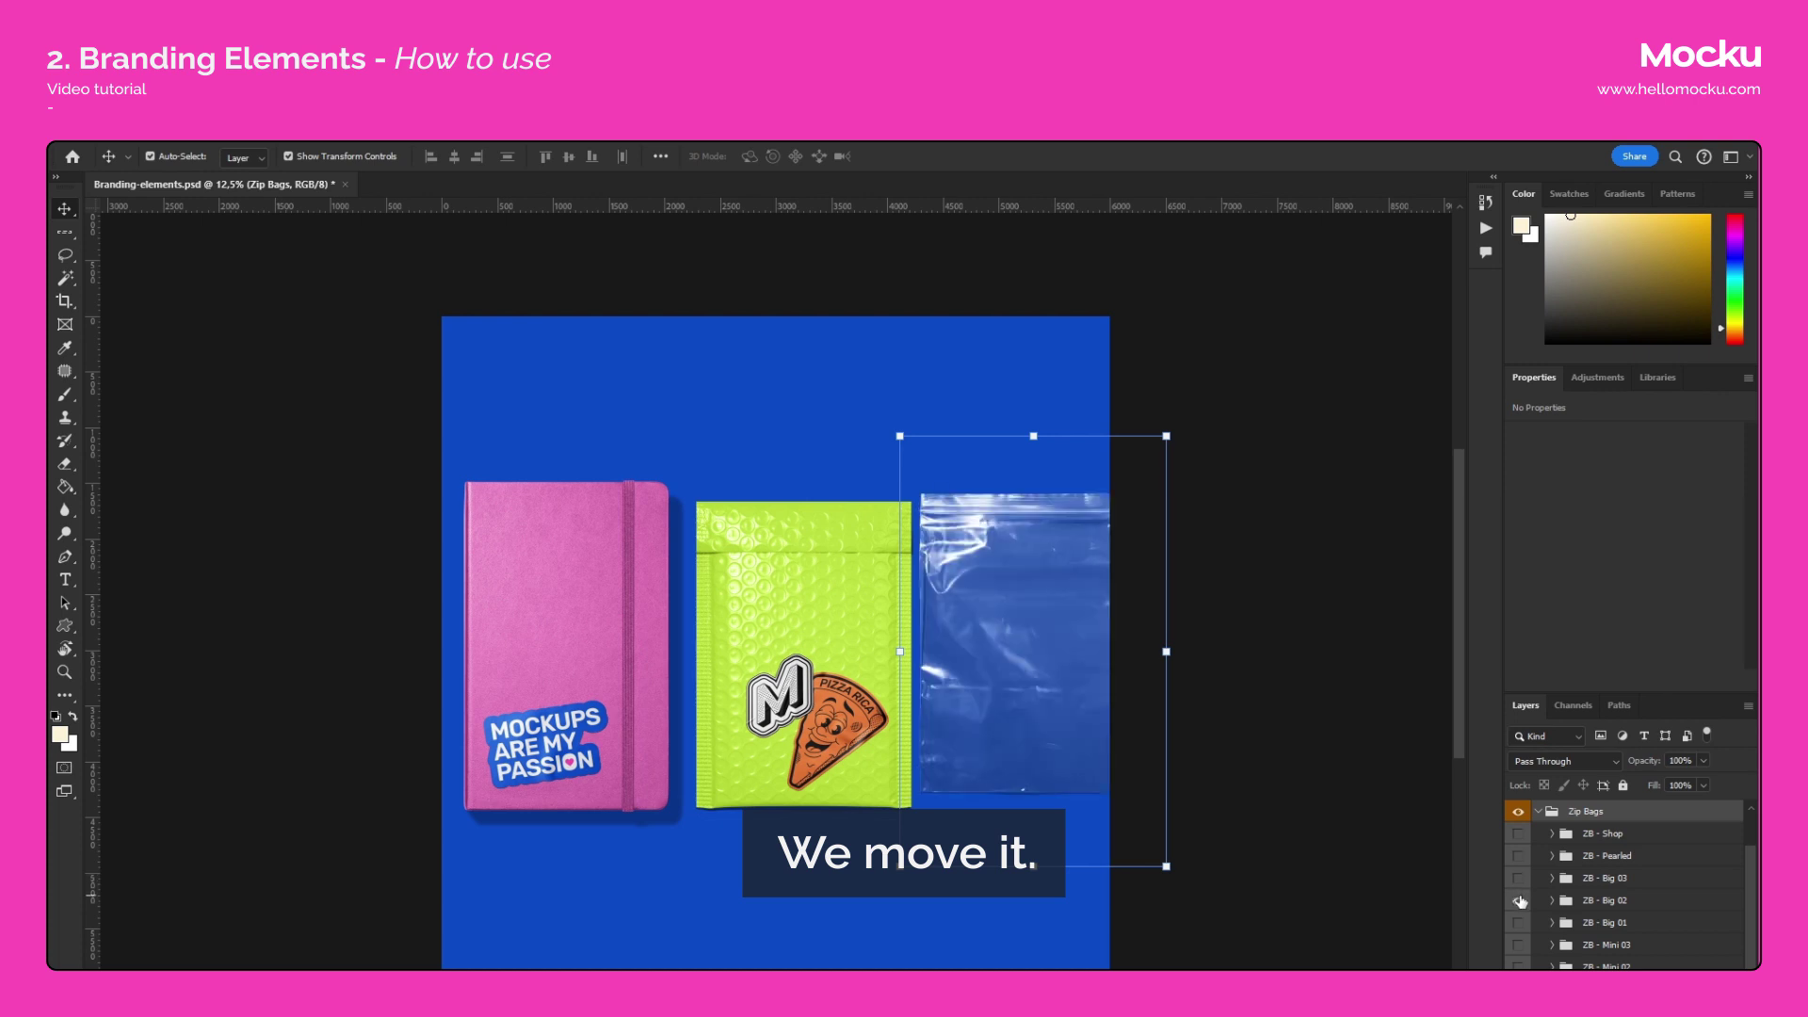
pyautogui.click(1519, 900)
pyautogui.click(1518, 923)
pyautogui.click(1518, 923)
pyautogui.click(1519, 944)
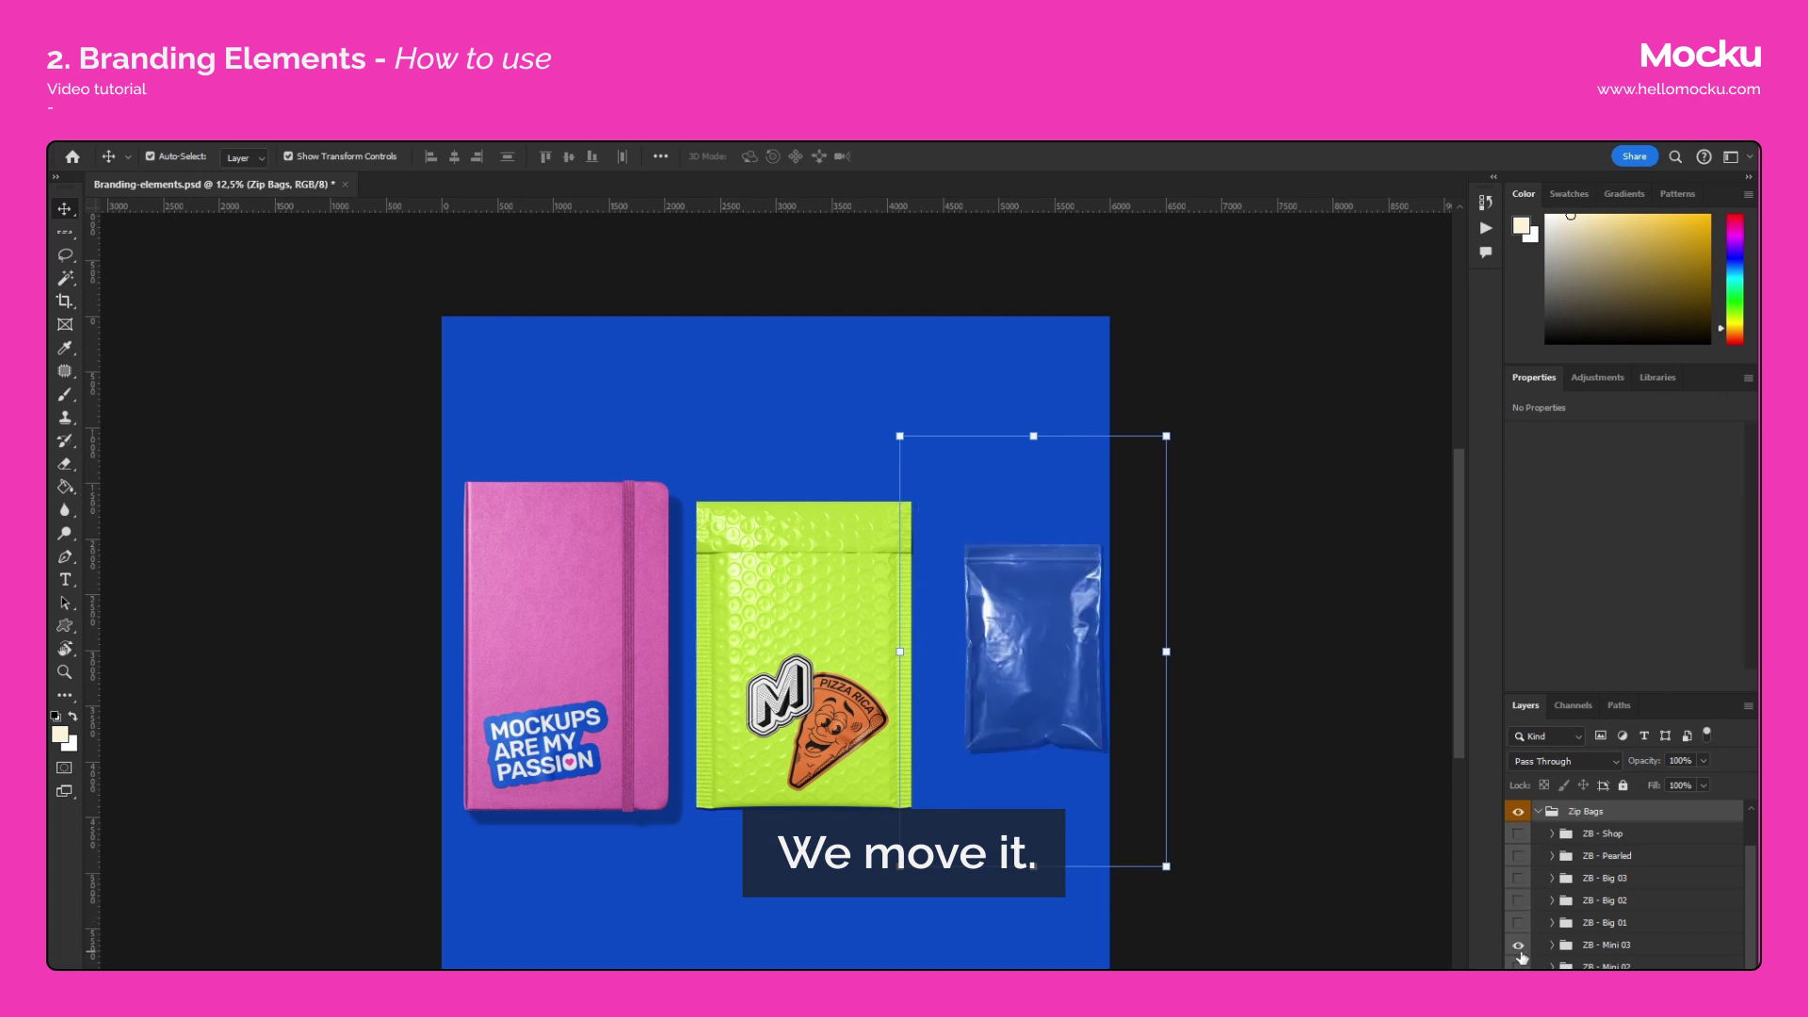
pyautogui.click(1518, 944)
pyautogui.click(1518, 967)
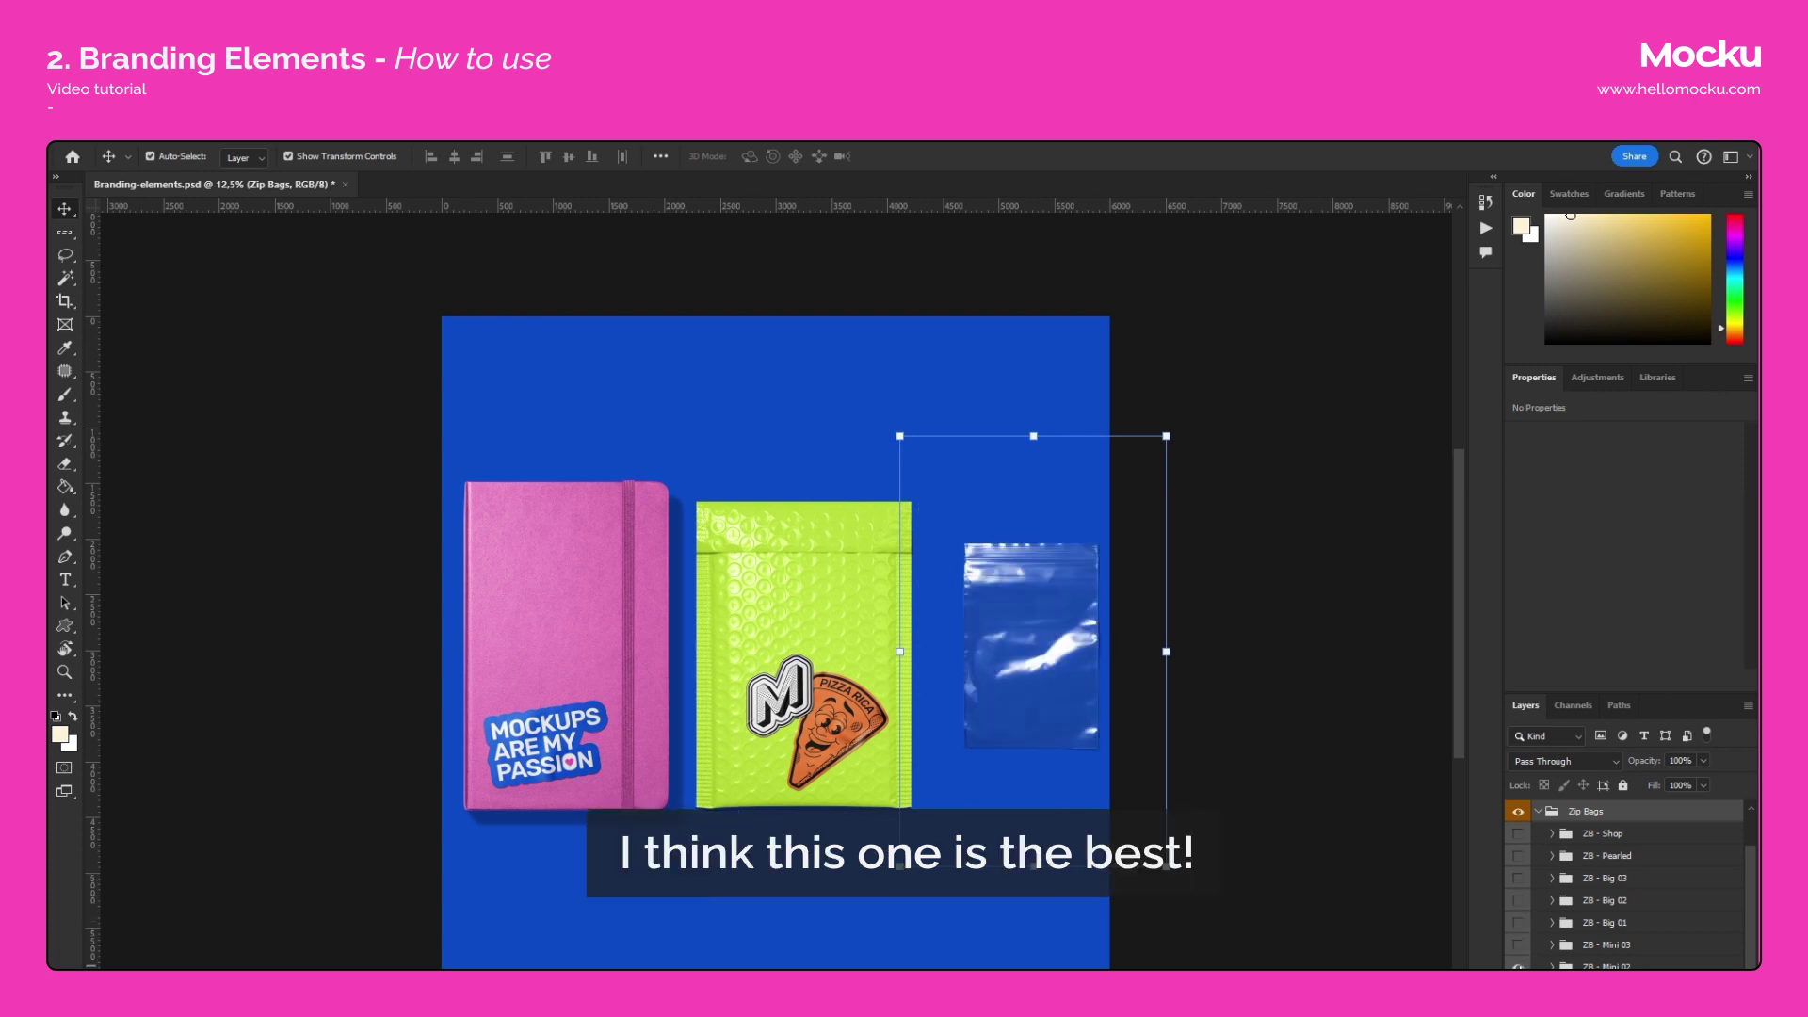
# Enlarge the ZB - Mini 02 bag slightly and place it just to the right of the bubble mailer.
pyautogui.click(1602, 967)
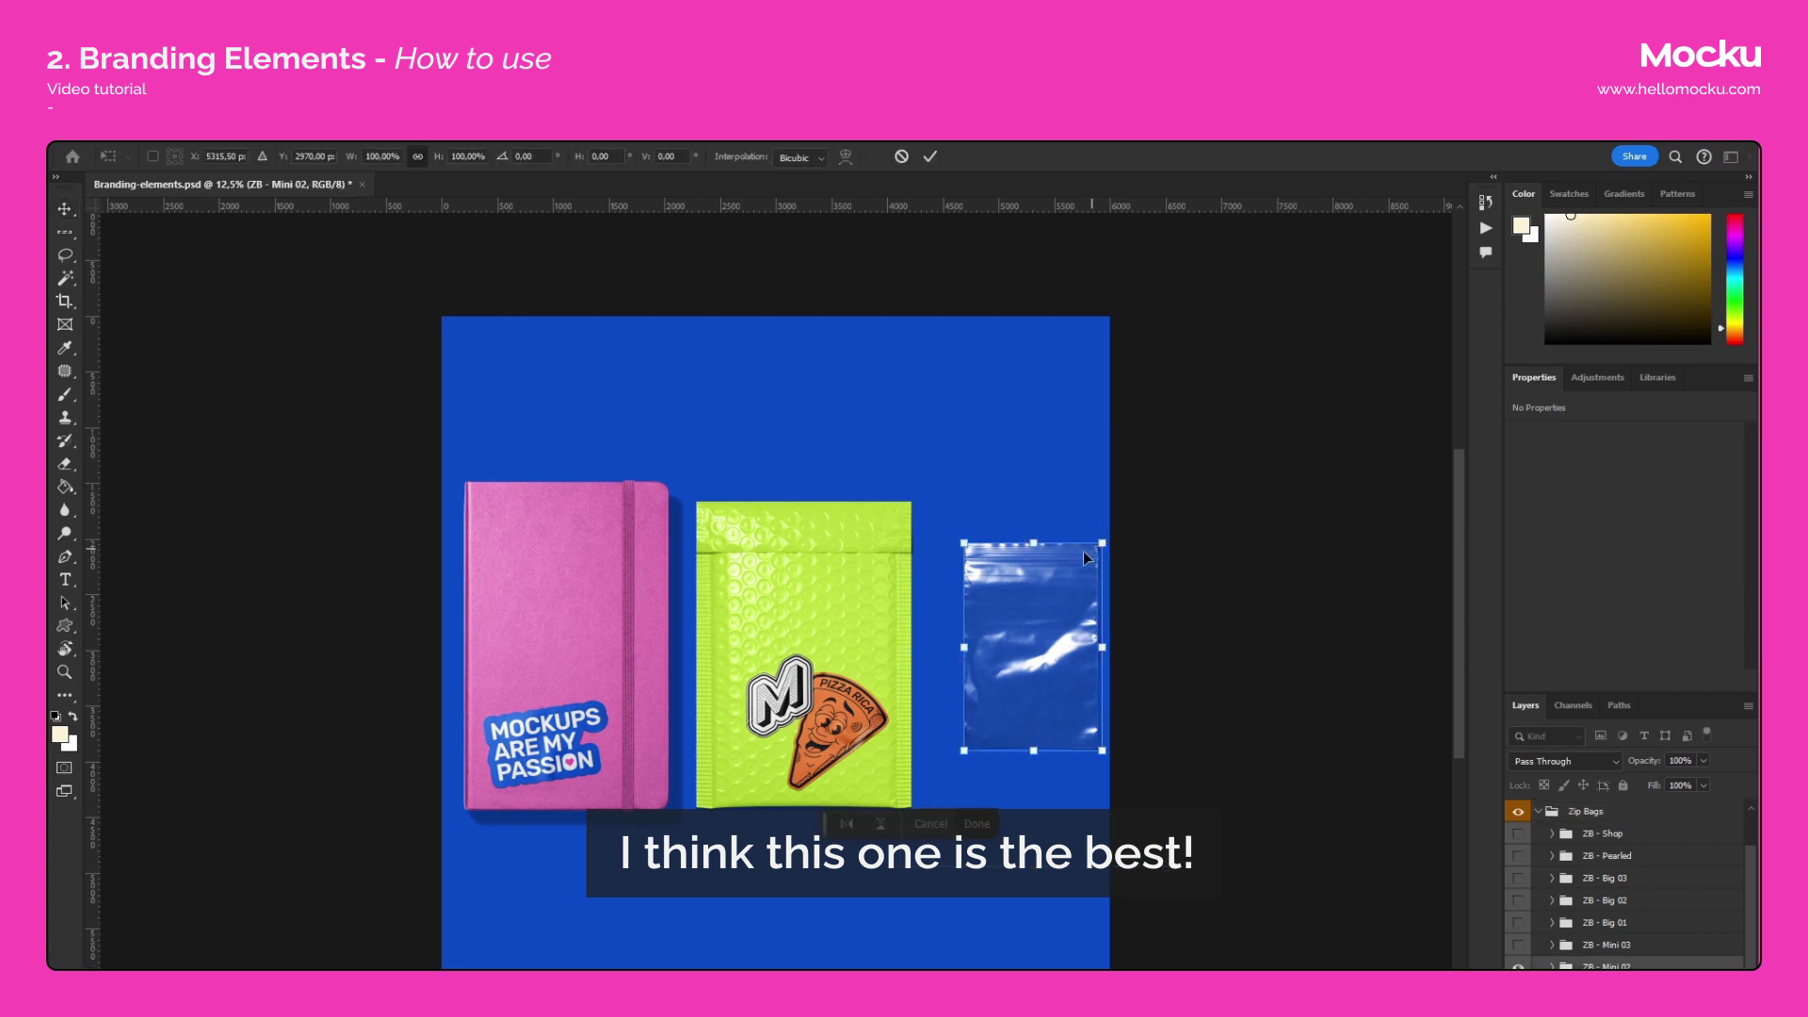
pyautogui.moveTo(1083, 551)
pyautogui.mouseDown()
pyautogui.moveTo(1053, 564)
pyautogui.moveTo(1094, 516)
pyautogui.moveTo(1087, 536)
pyautogui.mouseUp()
pyautogui.press('Return')
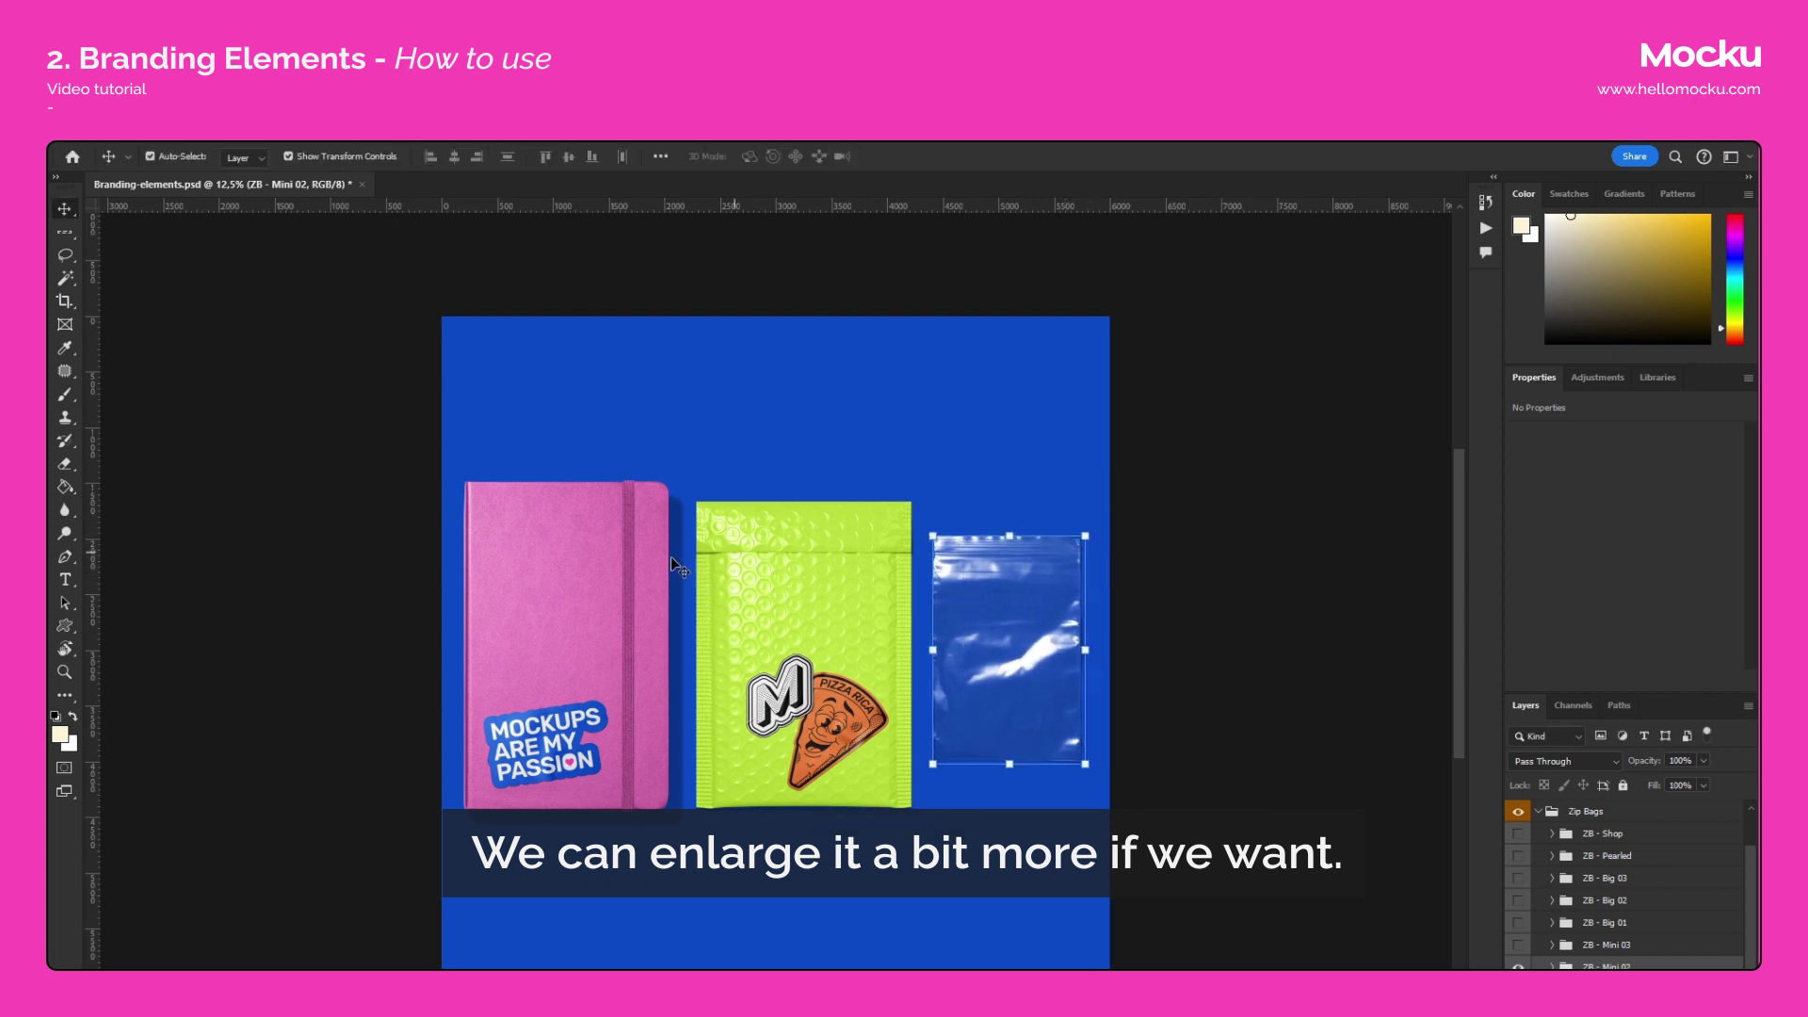
# Move the O - Notebook - Front group horizontally to the center of the scene and collapse the group.
pyautogui.click(580, 553)
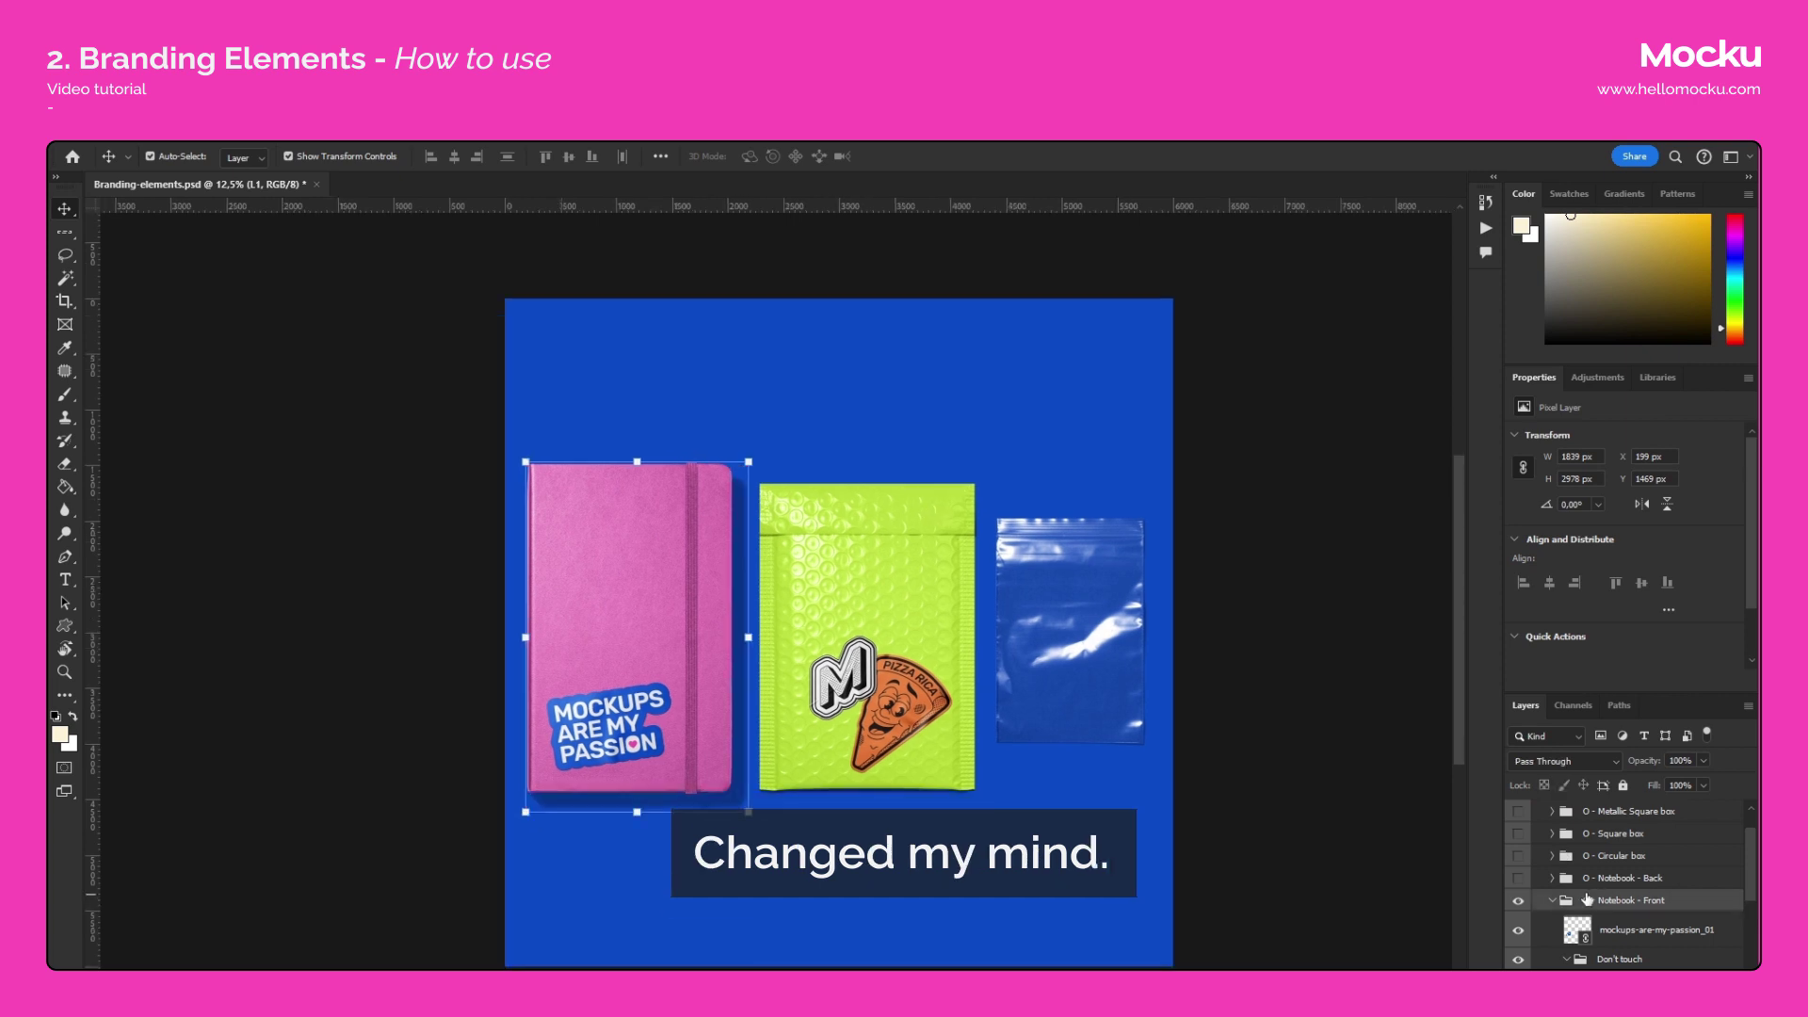
pyautogui.click(1552, 903)
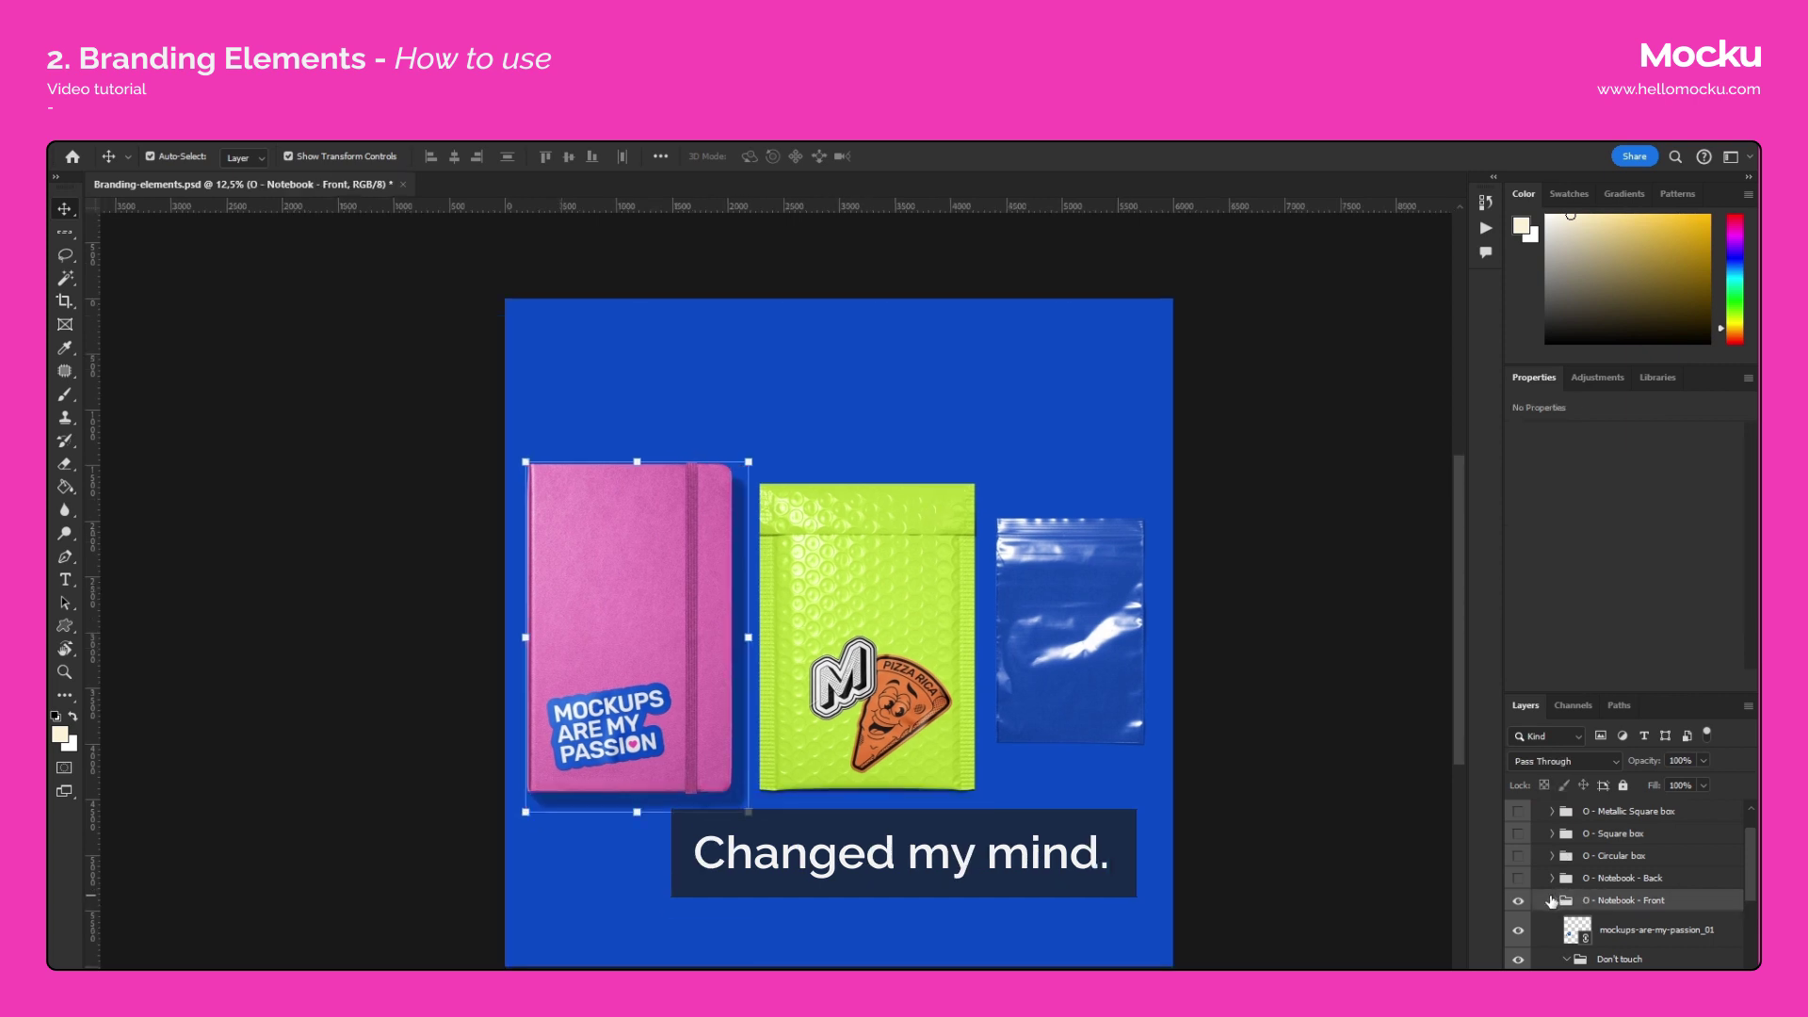
pyautogui.hotkey('ctrl', 't')
pyautogui.moveTo(692, 479); pyautogui.dragTo(897, 506)
pyautogui.press('Return')
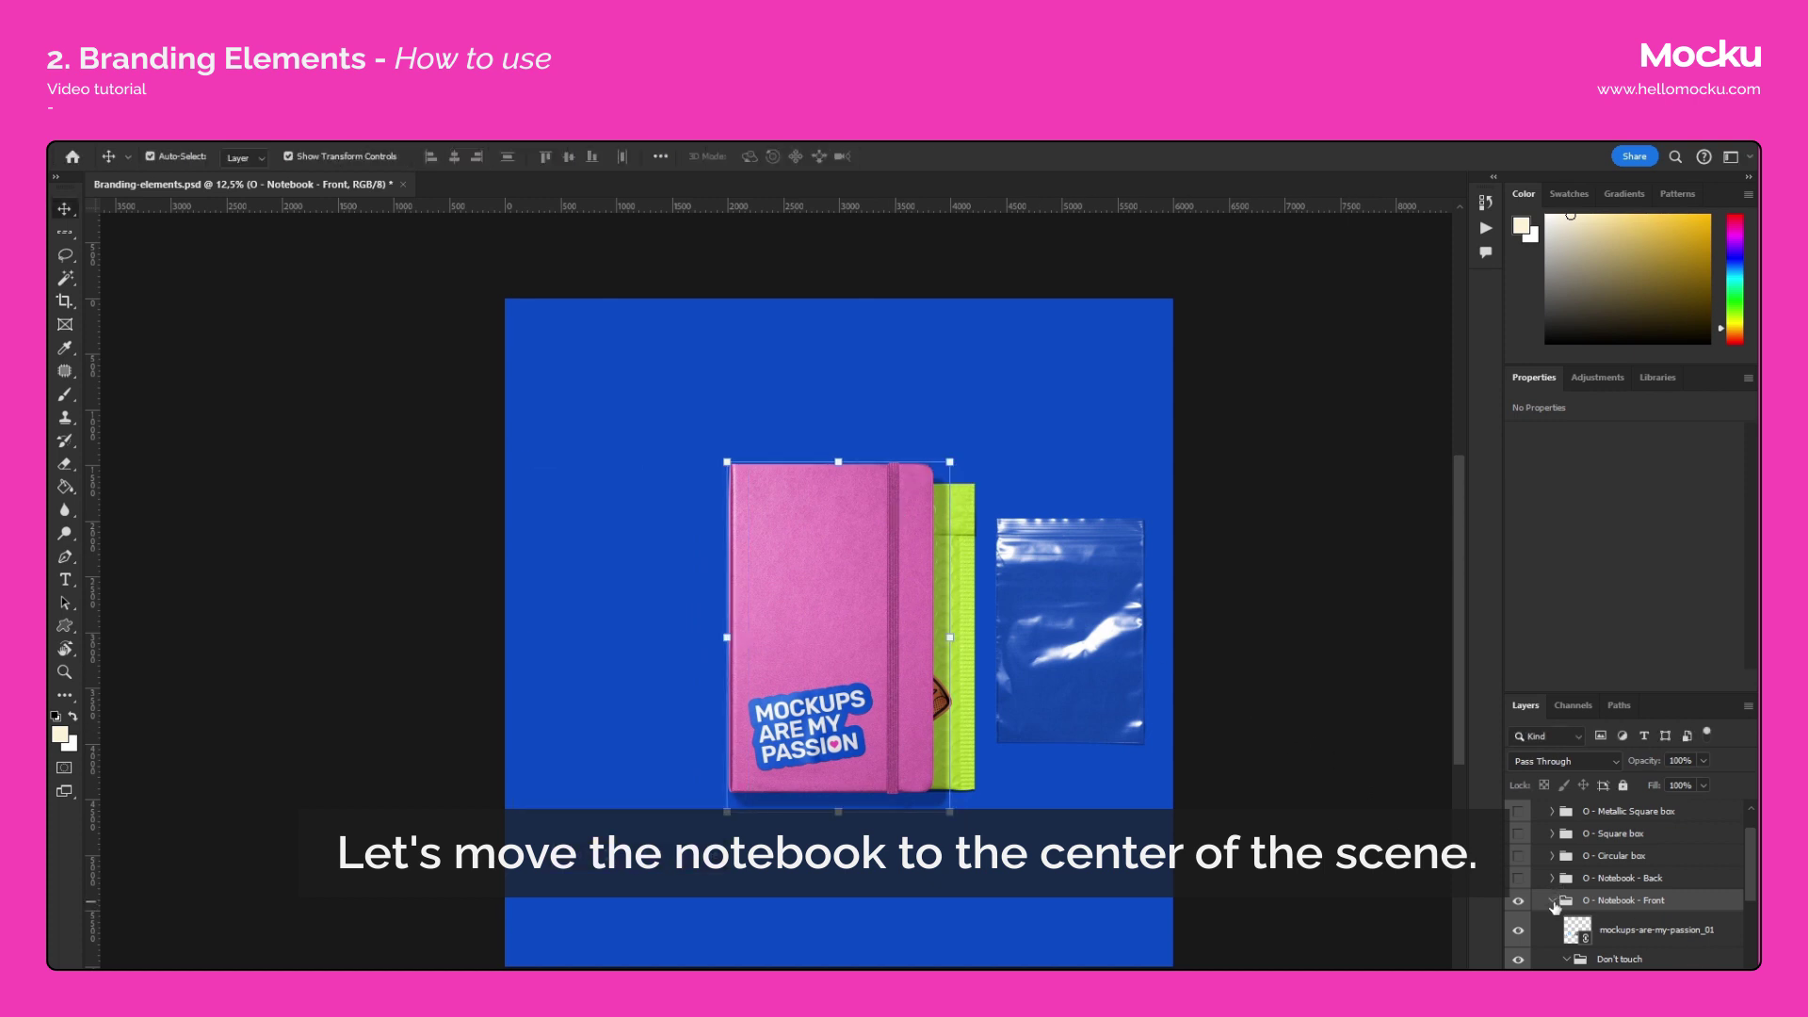
pyautogui.click(1553, 901)
# Toggle the Others folder's visibility off and on to check its contents, and collapse the folder.
pyautogui.scroll(2, 1565, 855)
pyautogui.click(1545, 812)
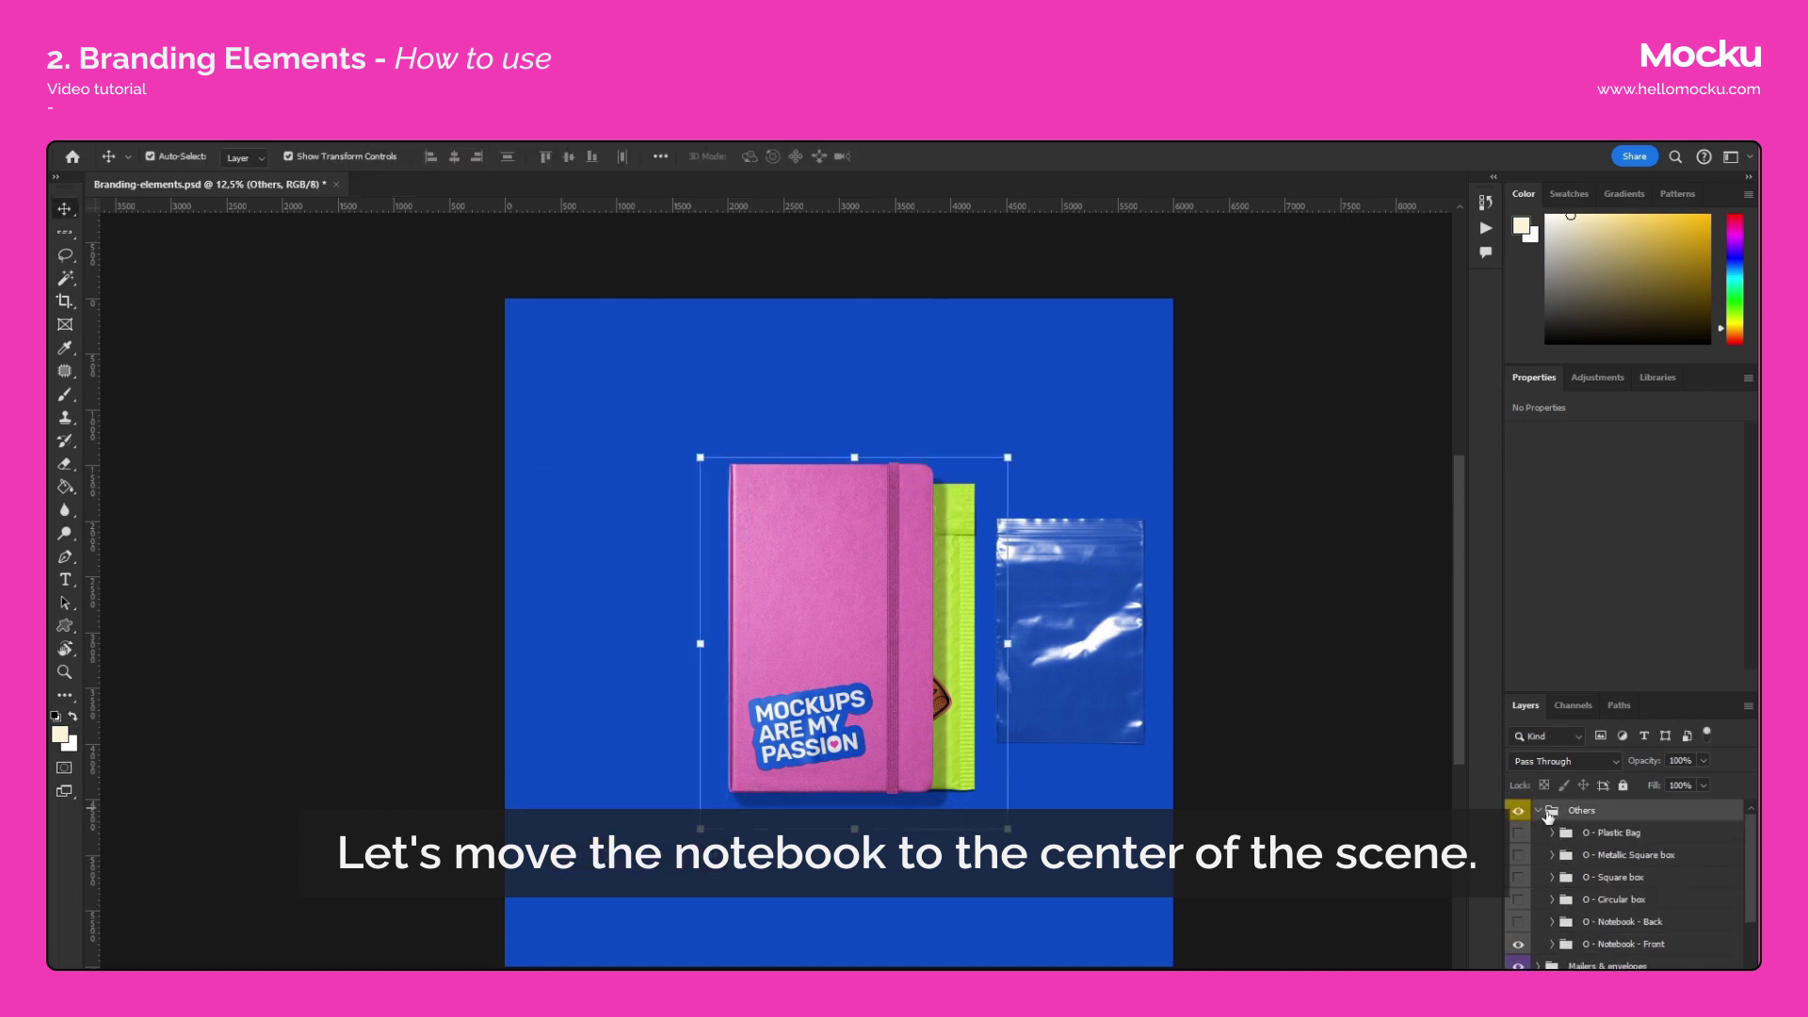
pyautogui.click(1519, 811)
pyautogui.click(1519, 811)
pyautogui.click(1538, 811)
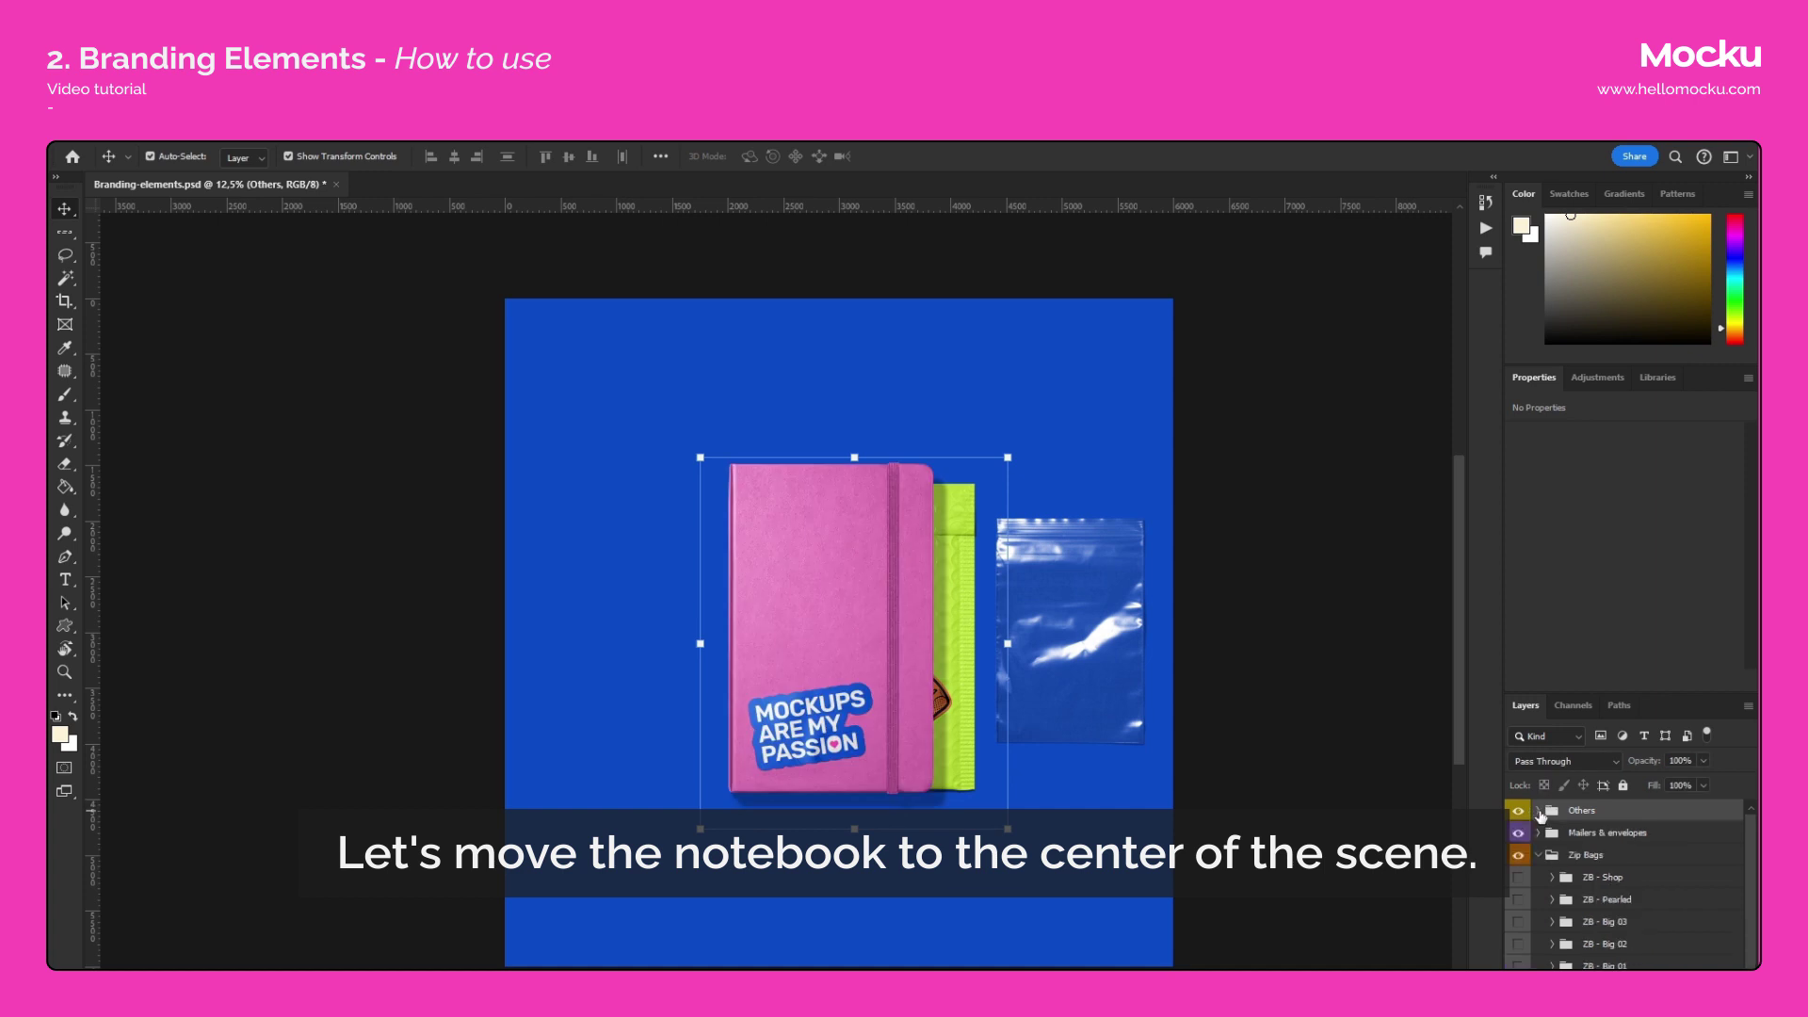
# Expand the Mailers & envelopes folder and move the M - Bubble group to the notebook's left, partly beyond the canvas edge.
pyautogui.click(1601, 832)
pyautogui.click(1539, 855)
pyautogui.click(1539, 833)
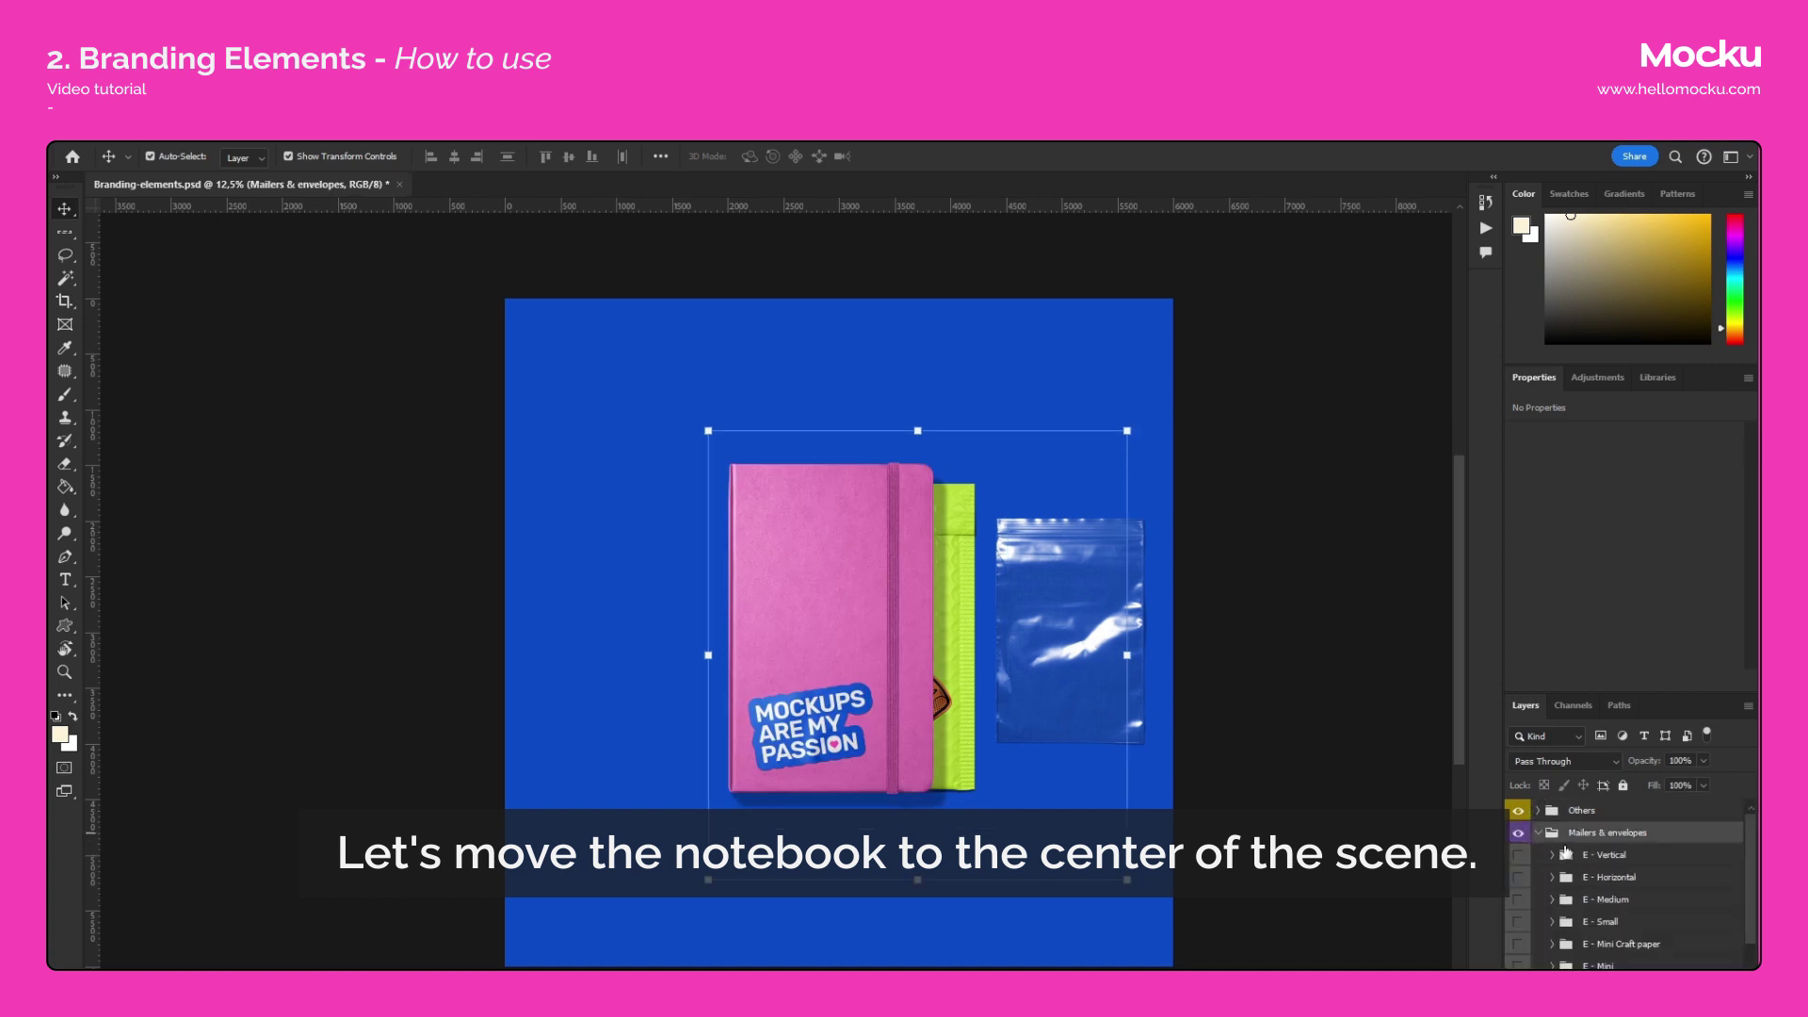
pyautogui.click(1604, 989)
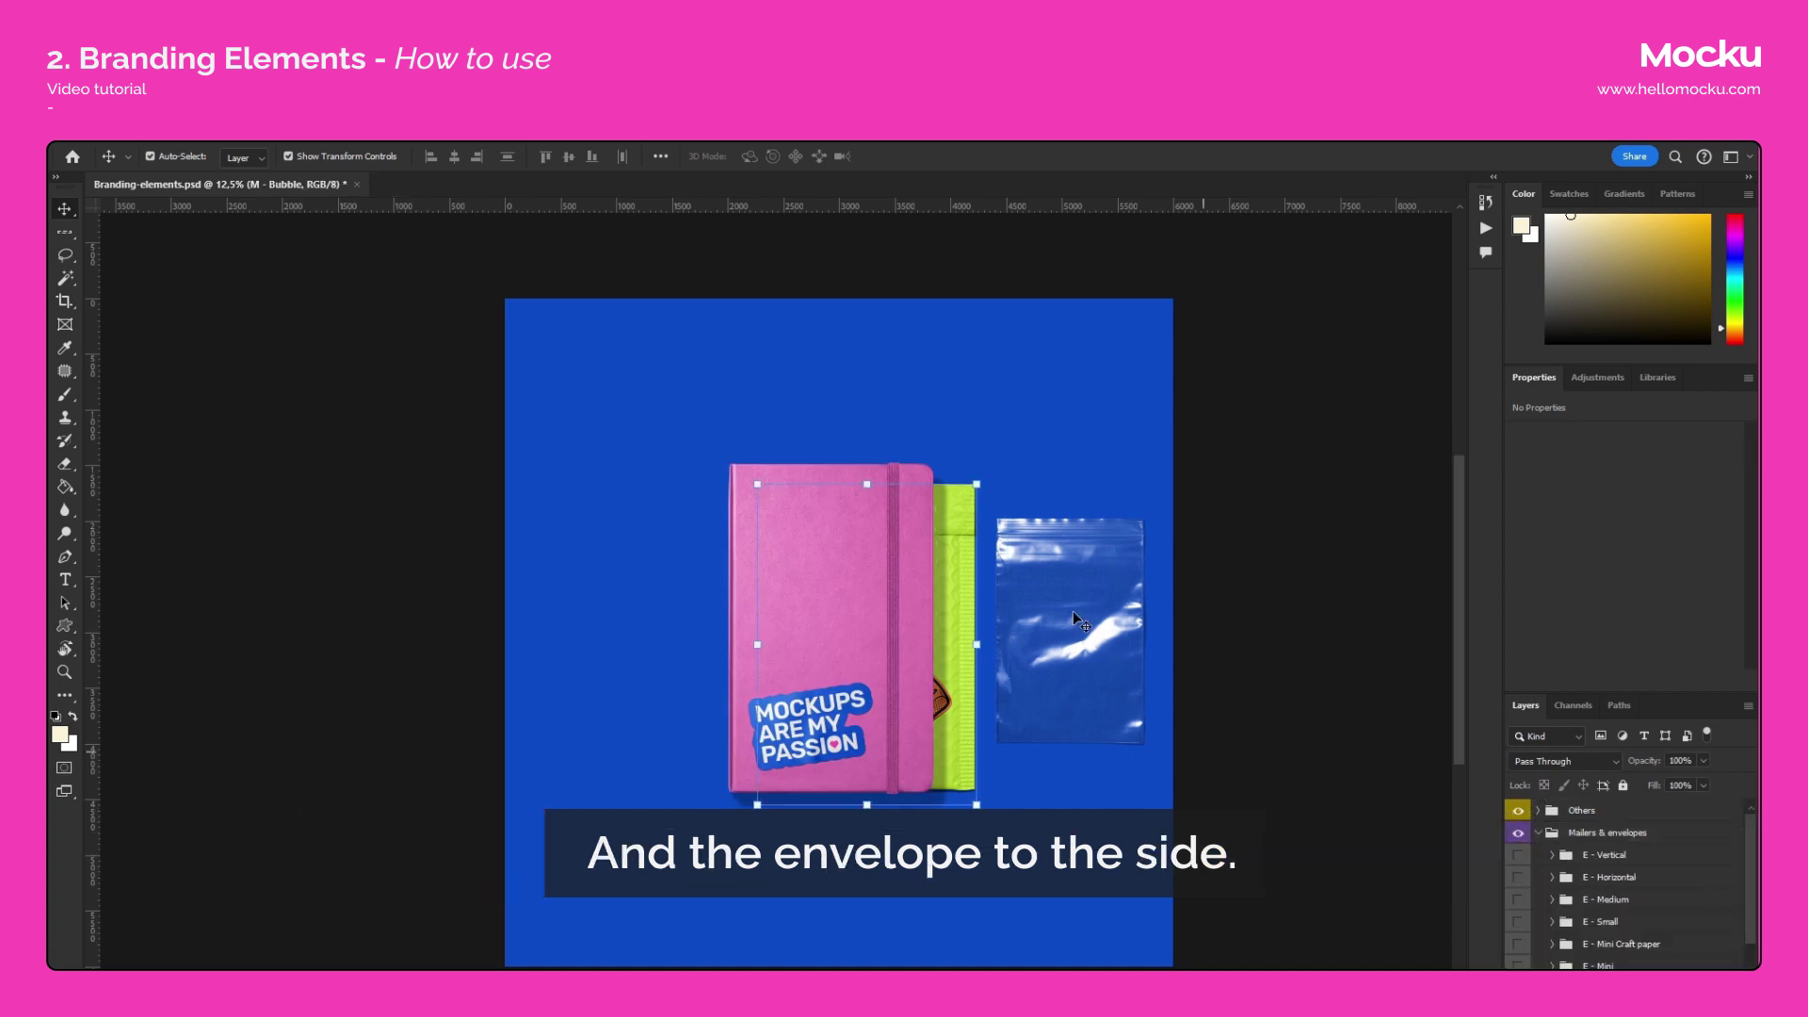
pyautogui.click(976, 482)
pyautogui.moveTo(959, 499); pyautogui.dragTo(682, 527)
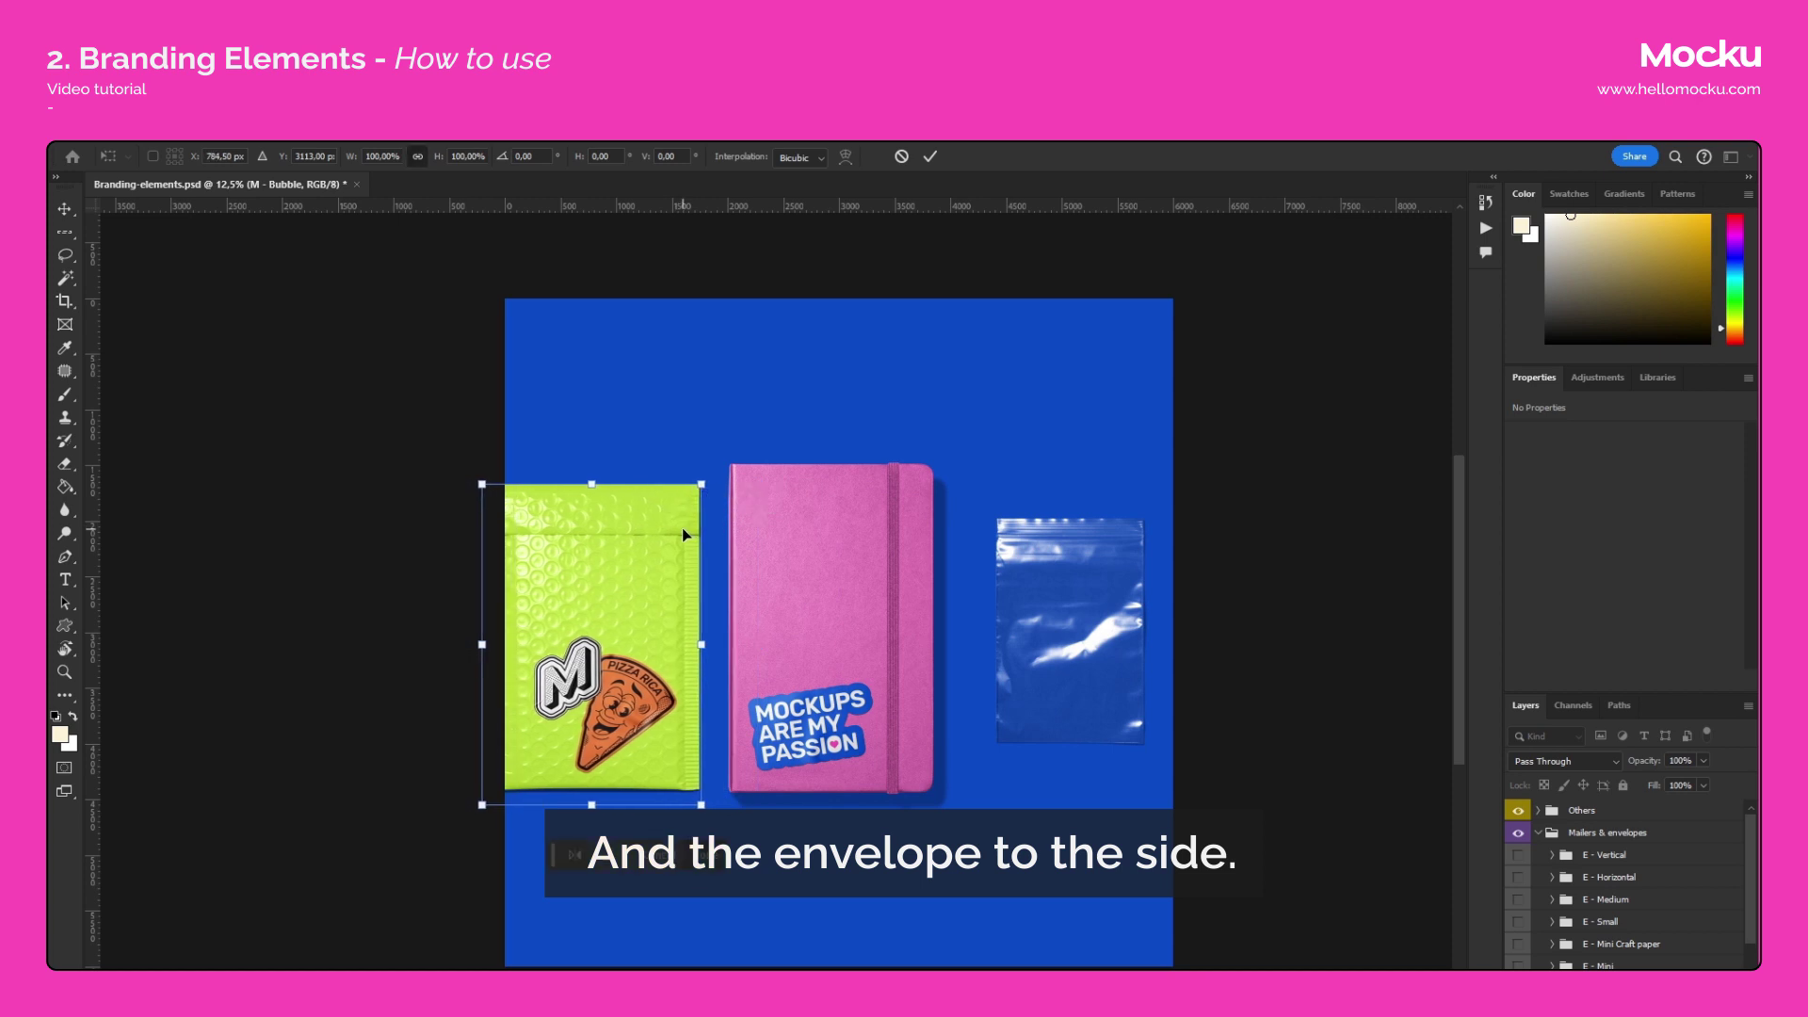
pyautogui.press('Return')
# Collapse the ZB - Mini 02 group and hide the bag.
pyautogui.click(1109, 650)
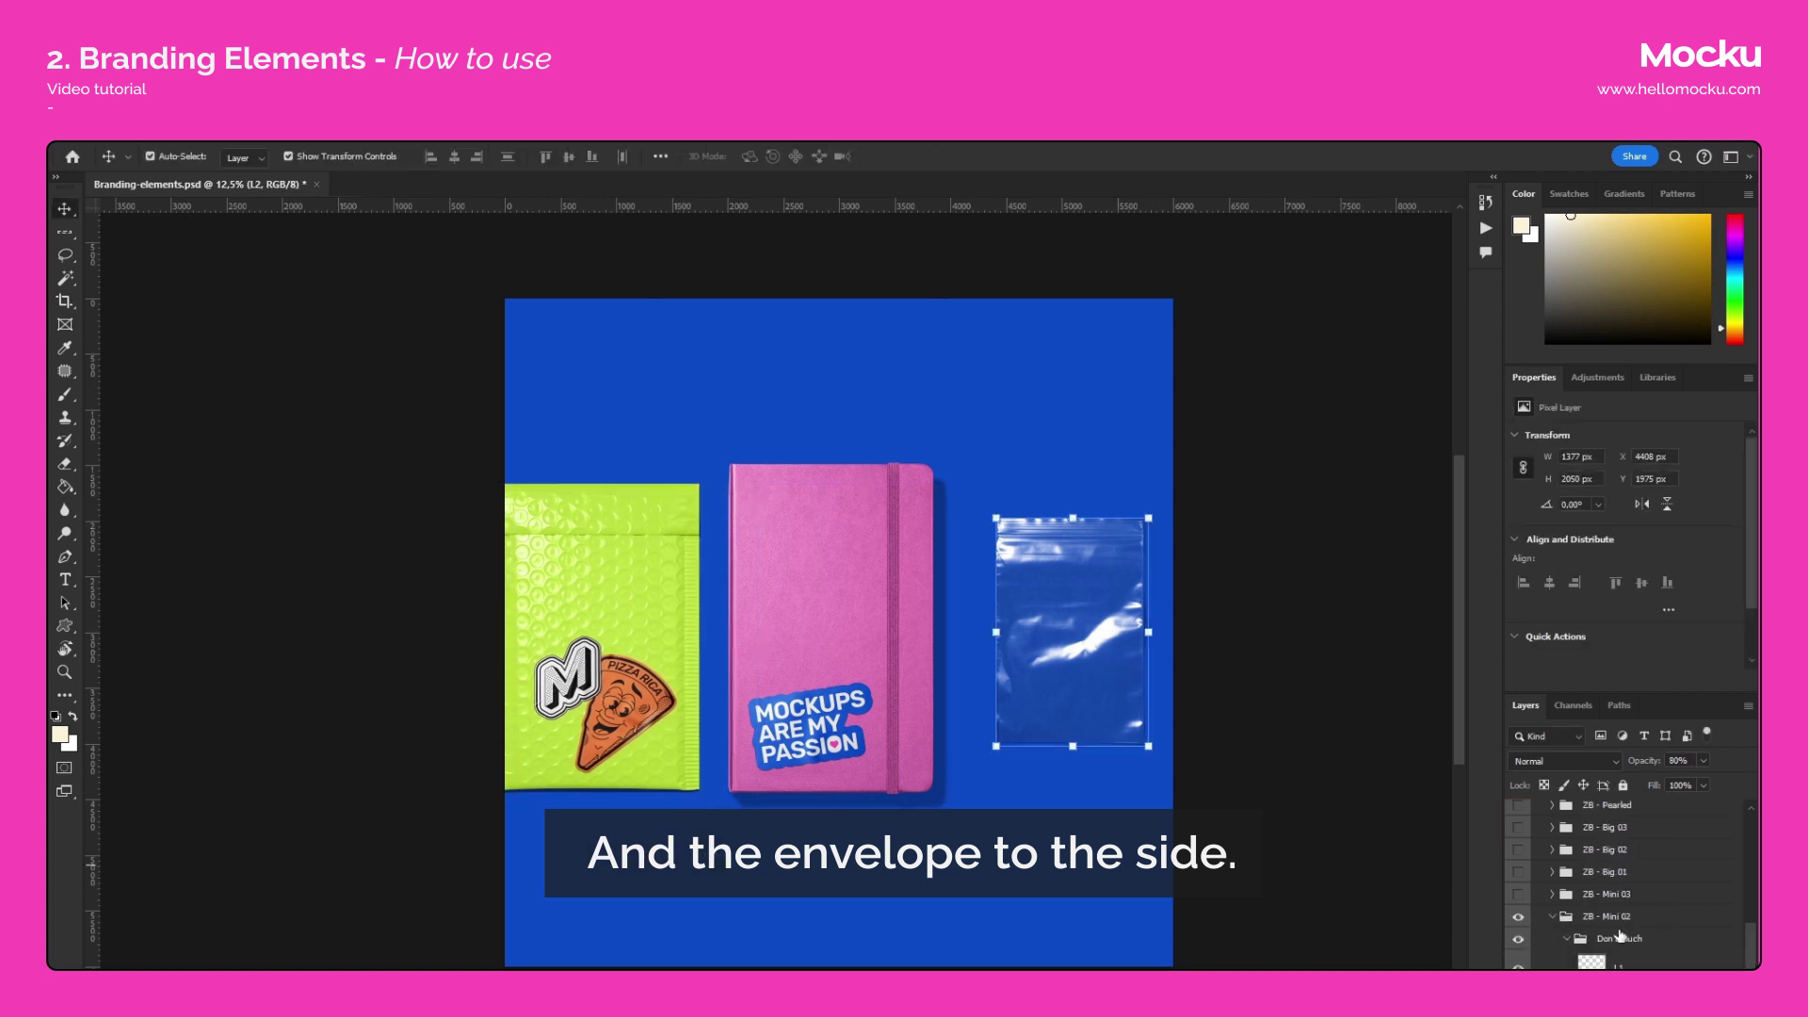
pyautogui.click(1552, 916)
pyautogui.click(1520, 959)
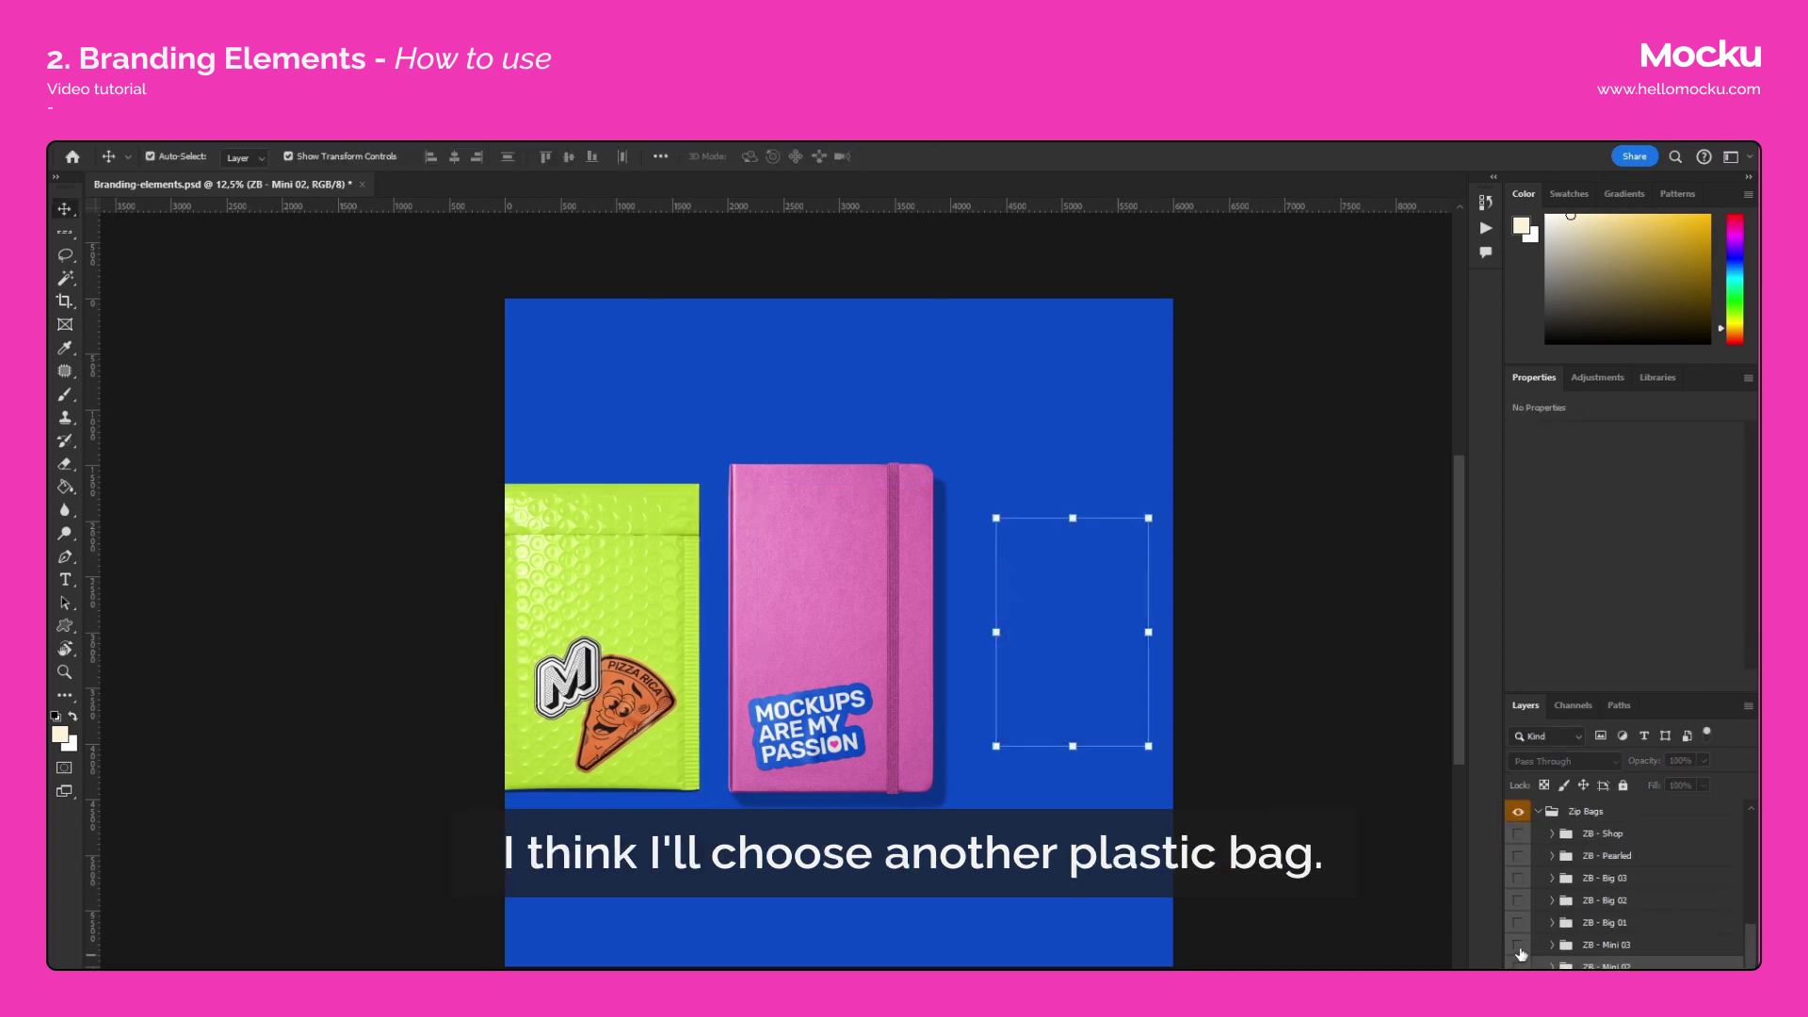
# Preview the ZB - Mini 03 bag, hide it again, and show the ZB - Big 01 bag.
pyautogui.click(1518, 944)
pyautogui.click(1518, 946)
pyautogui.click(1518, 924)
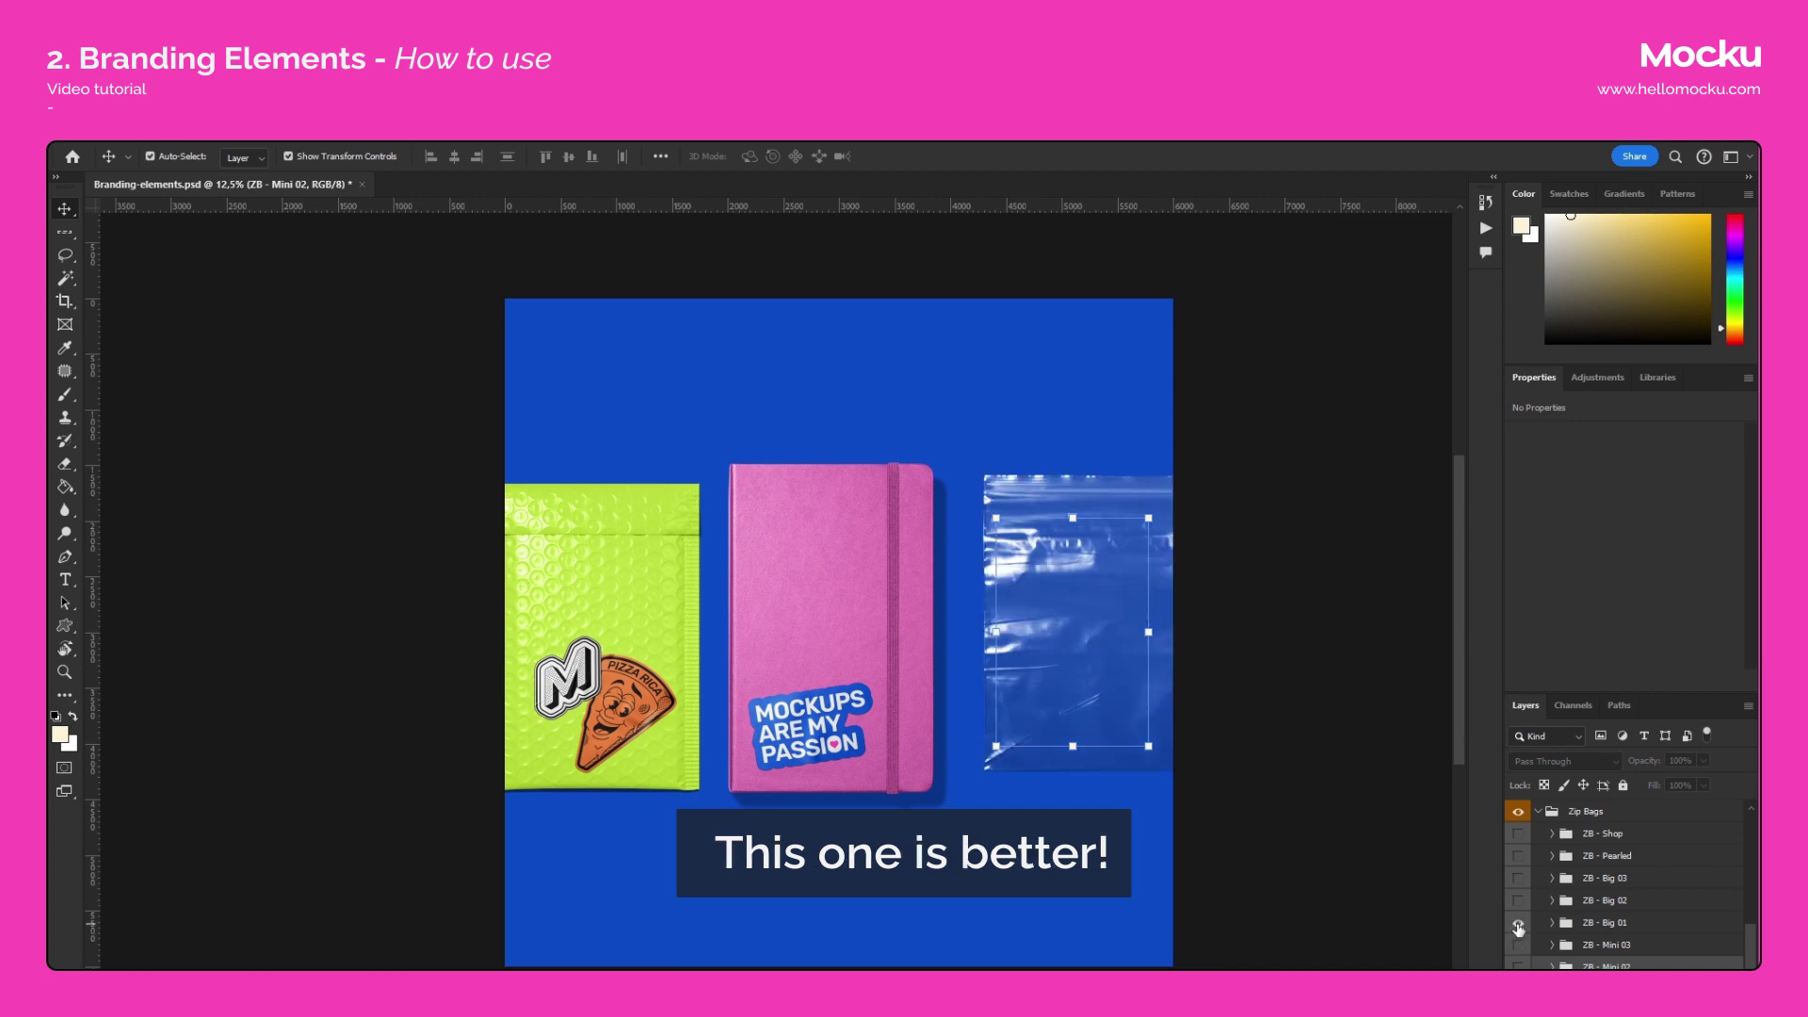
# Scale down the ZB - Big 01 bag slightly and move it closer to the notebook, partly beyond the canvas edge.
pyautogui.click(1590, 928)
pyautogui.moveTo(1213, 473); pyautogui.dragTo(1148, 541)
pyautogui.moveTo(996, 641); pyautogui.dragTo(1050, 611)
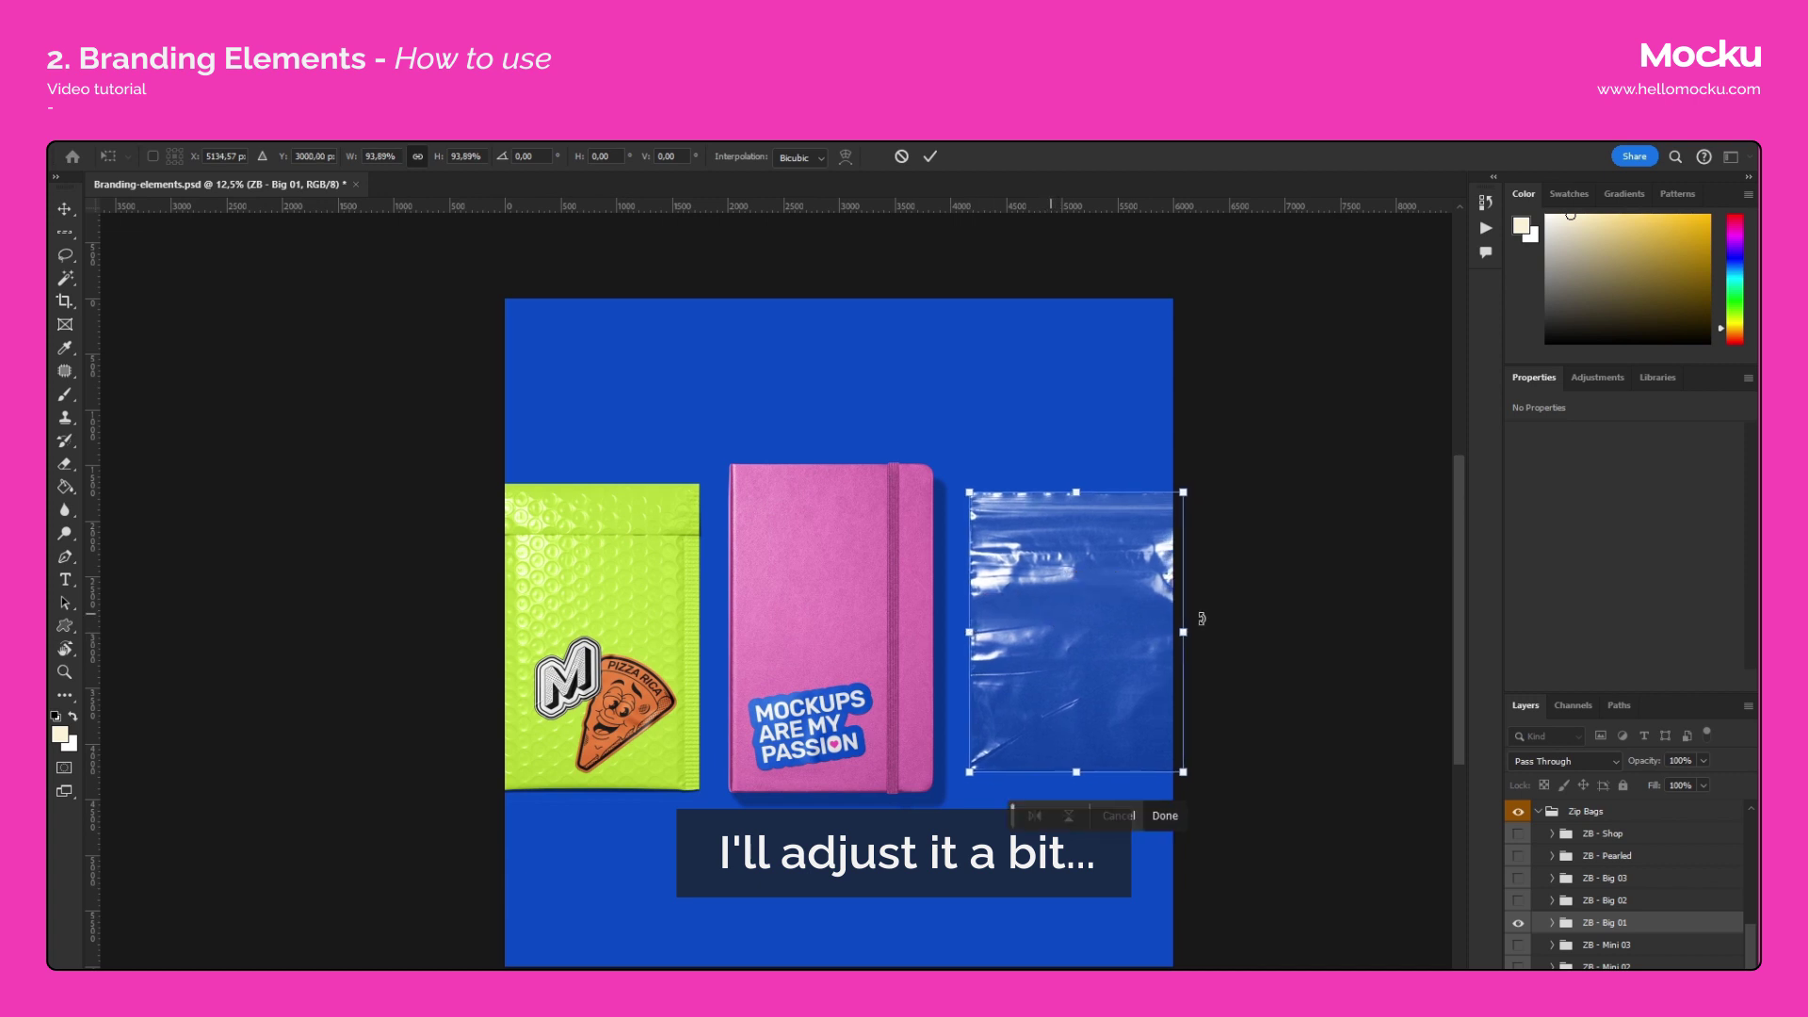
pyautogui.moveTo(1189, 634); pyautogui.dragTo(1196, 635)
pyautogui.press('Return')
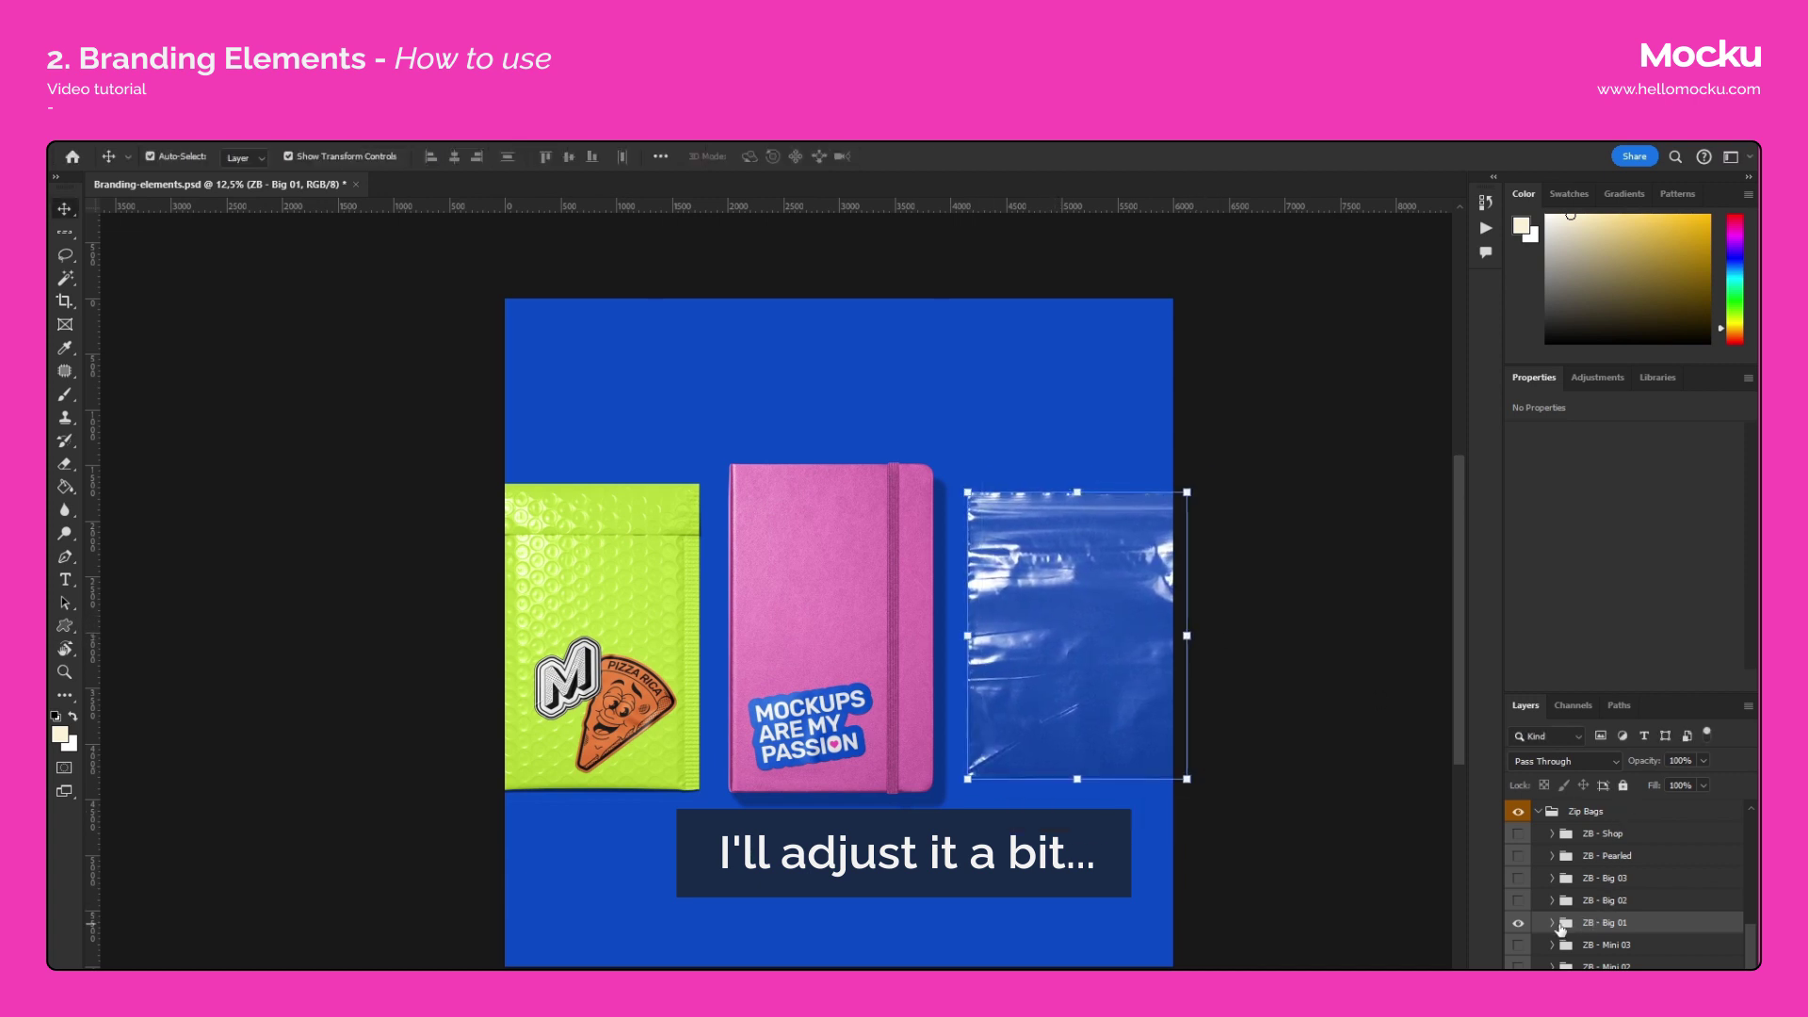
# Expand the ZB - Big 01 group and place the mocku_01 sticker as a linked file above the Don't touch folder.
pyautogui.click(1553, 923)
pyautogui.click(1599, 925)
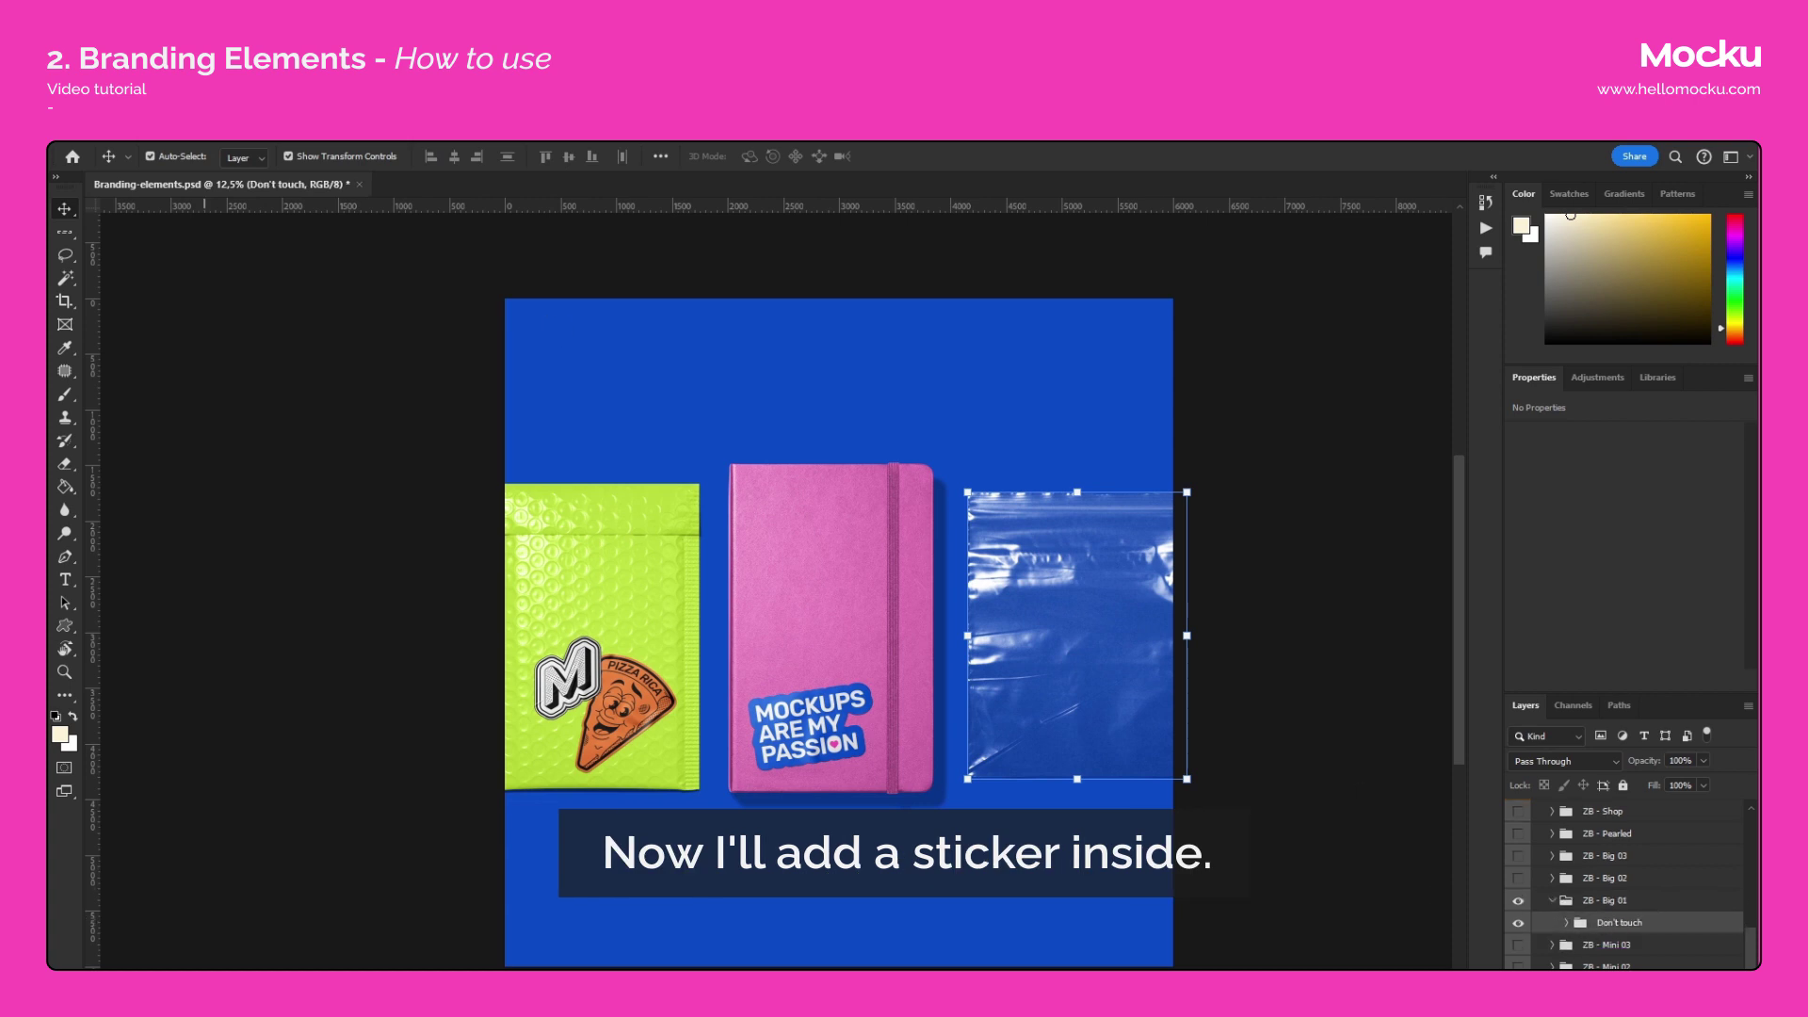
pyautogui.click(86, 134)
pyautogui.click(141, 533)
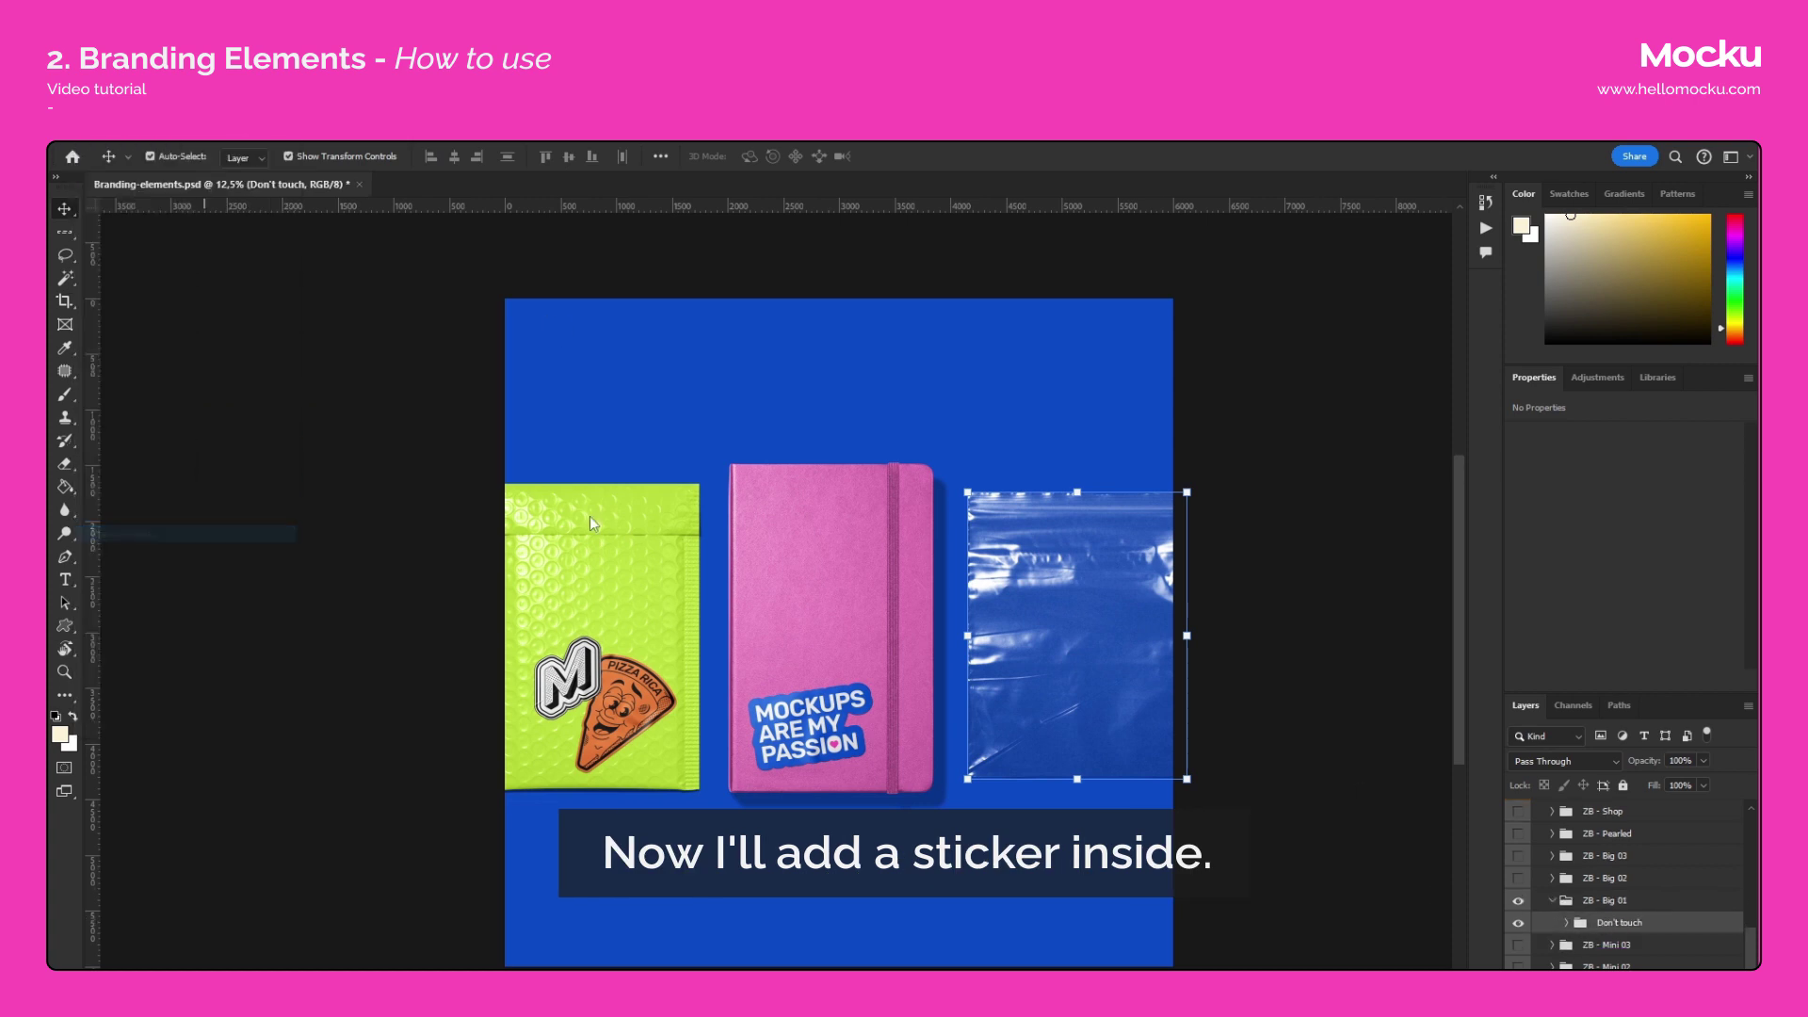
pyautogui.doubleClick(885, 557)
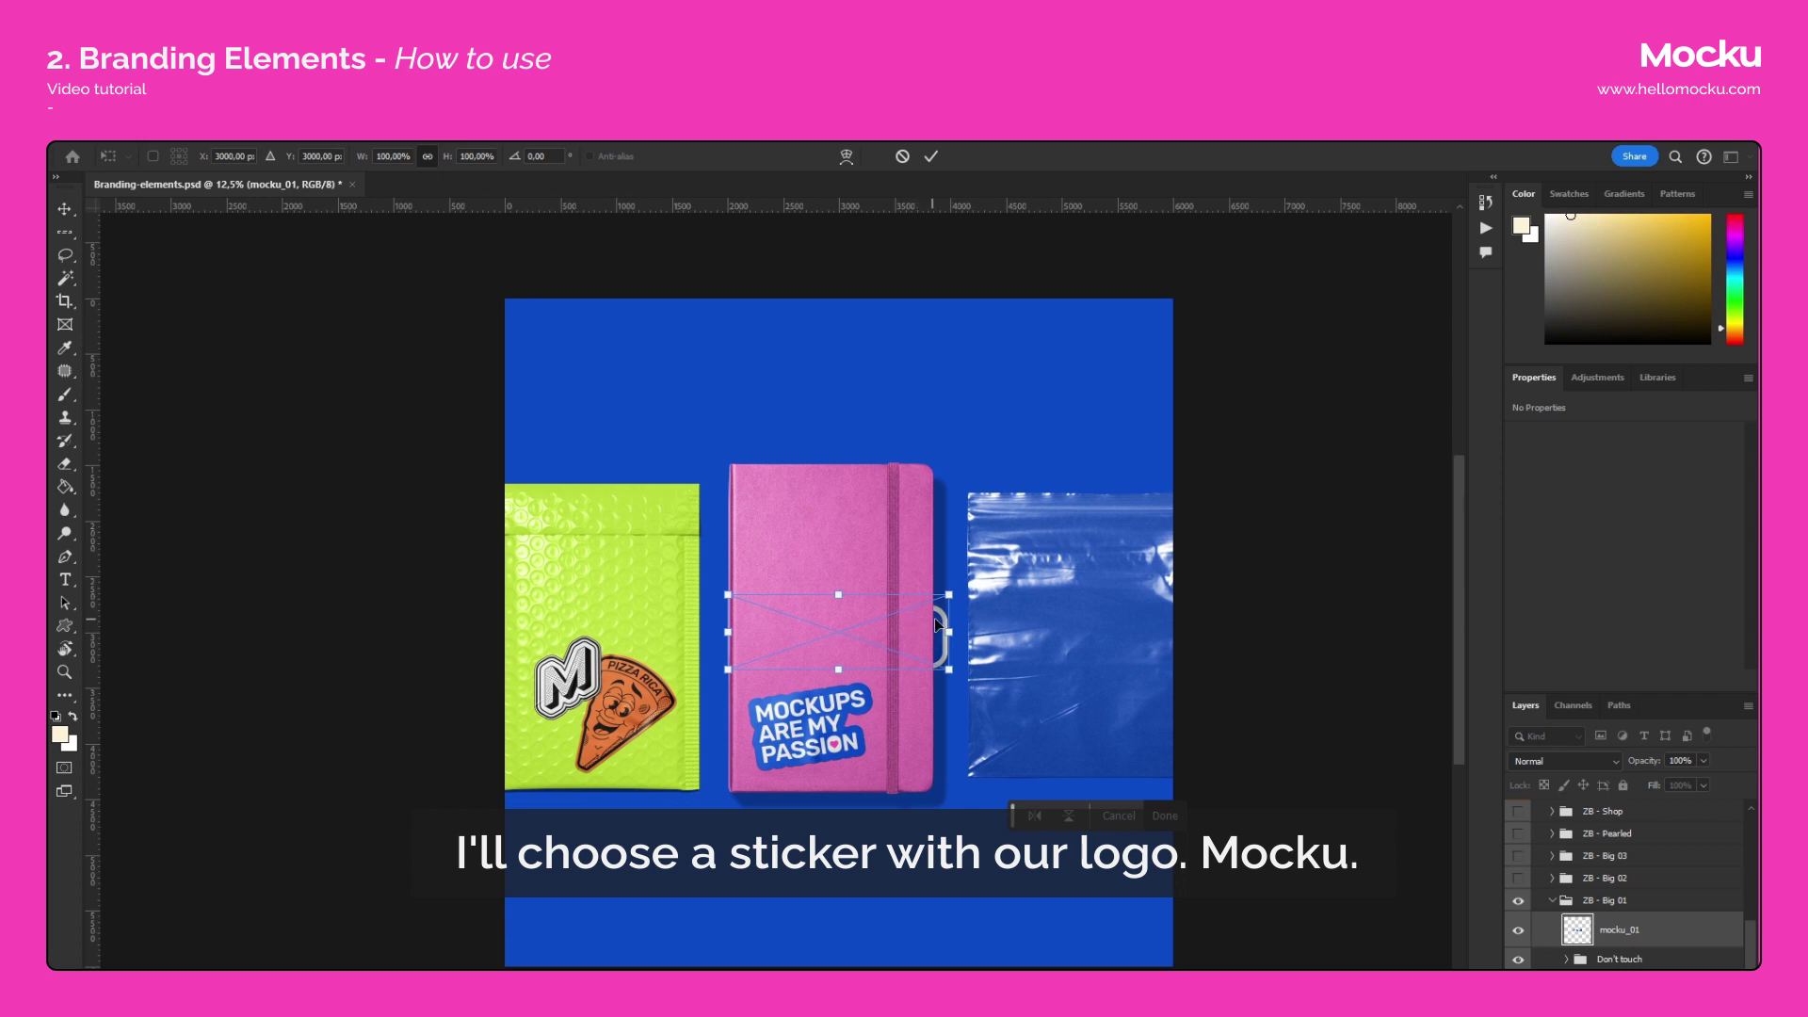
# Scale the mocku_01 sticker to 68.53%, rotate it -20.34° over the zip bag, and put its layer below the Don't touch folder.
pyautogui.moveTo(937, 625); pyautogui.dragTo(1081, 574)
pyautogui.moveTo(1044, 622); pyautogui.dragTo(1144, 589)
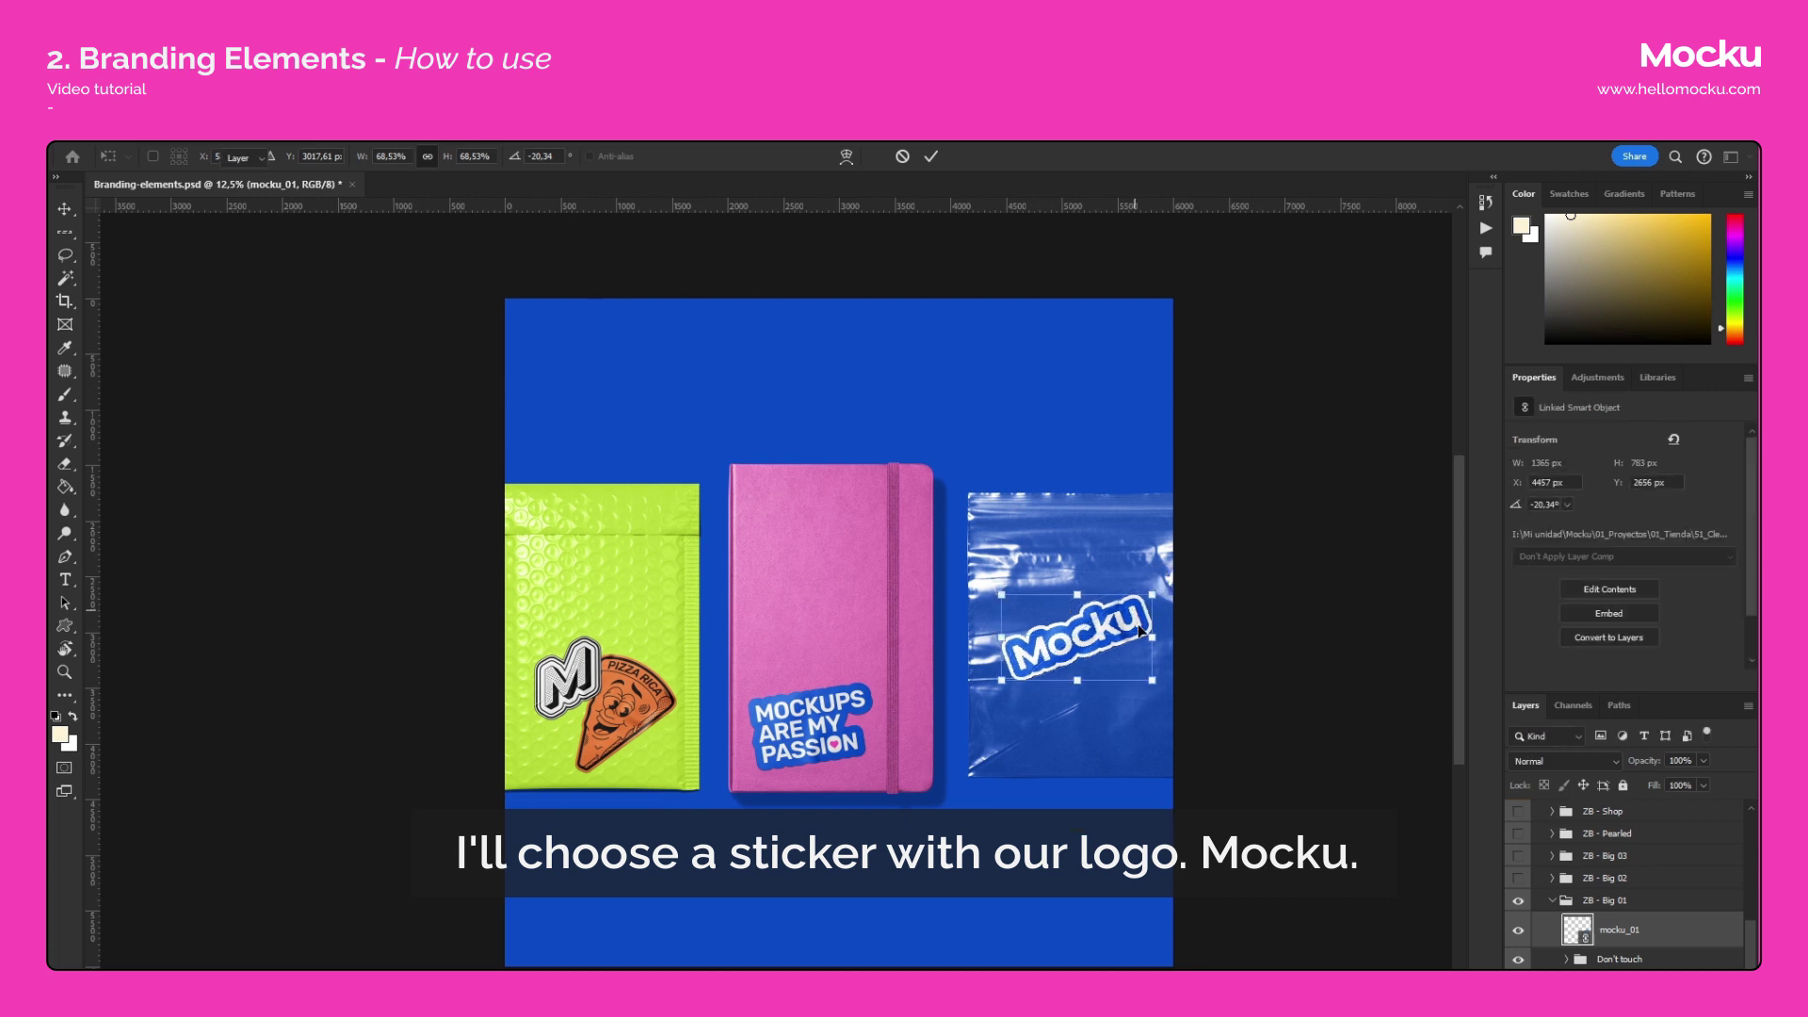
pyautogui.press('Return')
pyautogui.scroll(-1, 1624, 918)
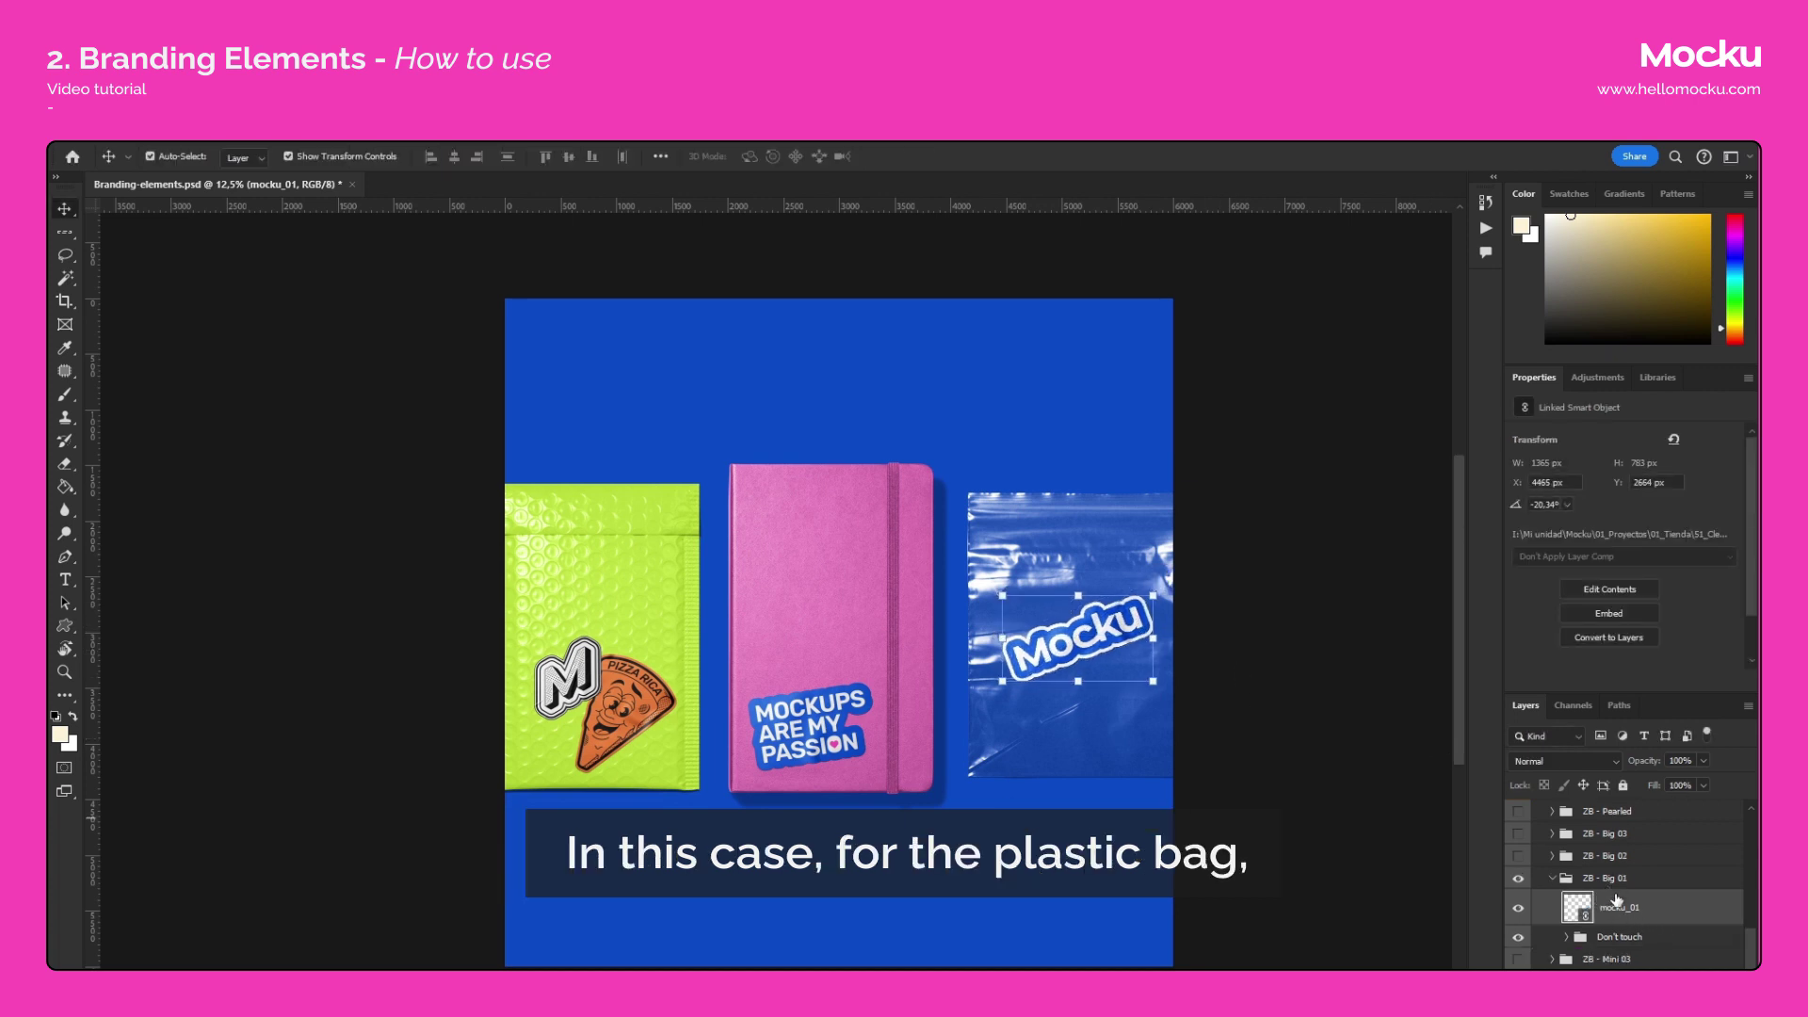
pyautogui.moveTo(1617, 905); pyautogui.dragTo(1633, 951)
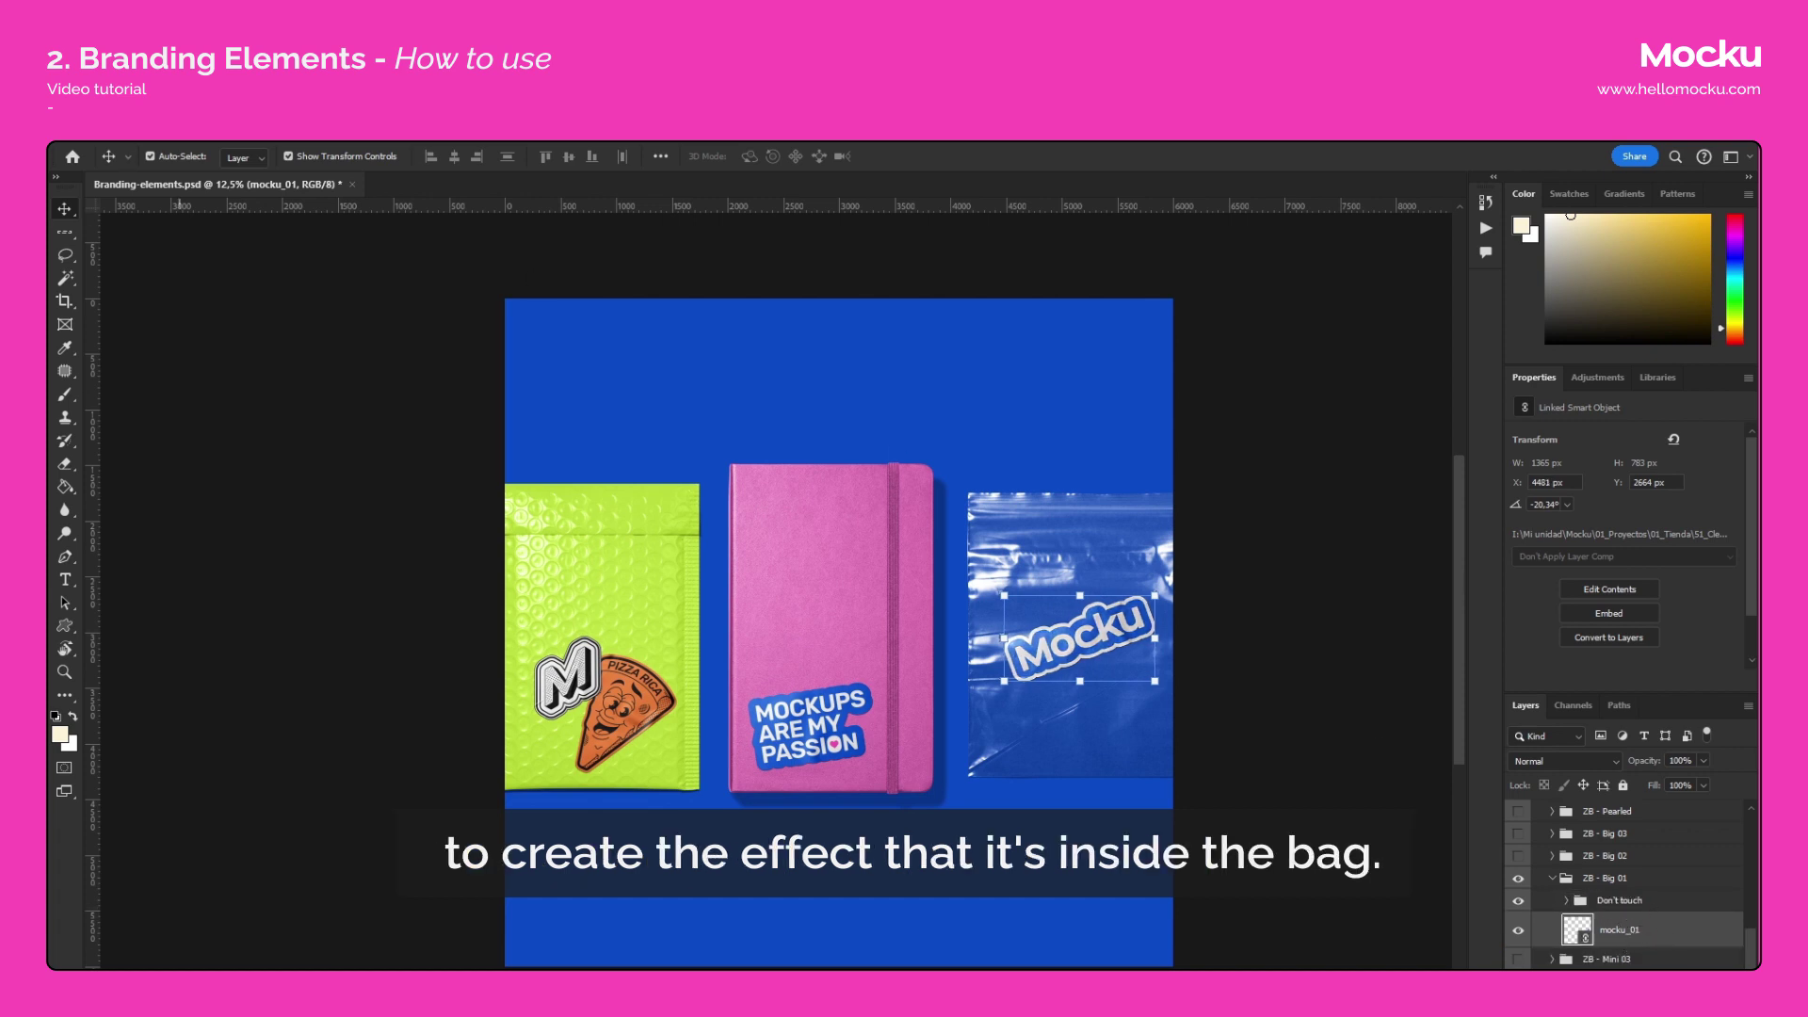
# Place the love-smart-objects_01 sticker as a linked file in the ZB - Big 01 group.
pyautogui.click(86, 132)
pyautogui.click(148, 533)
pyautogui.click(779, 390)
pyautogui.click(1059, 565)
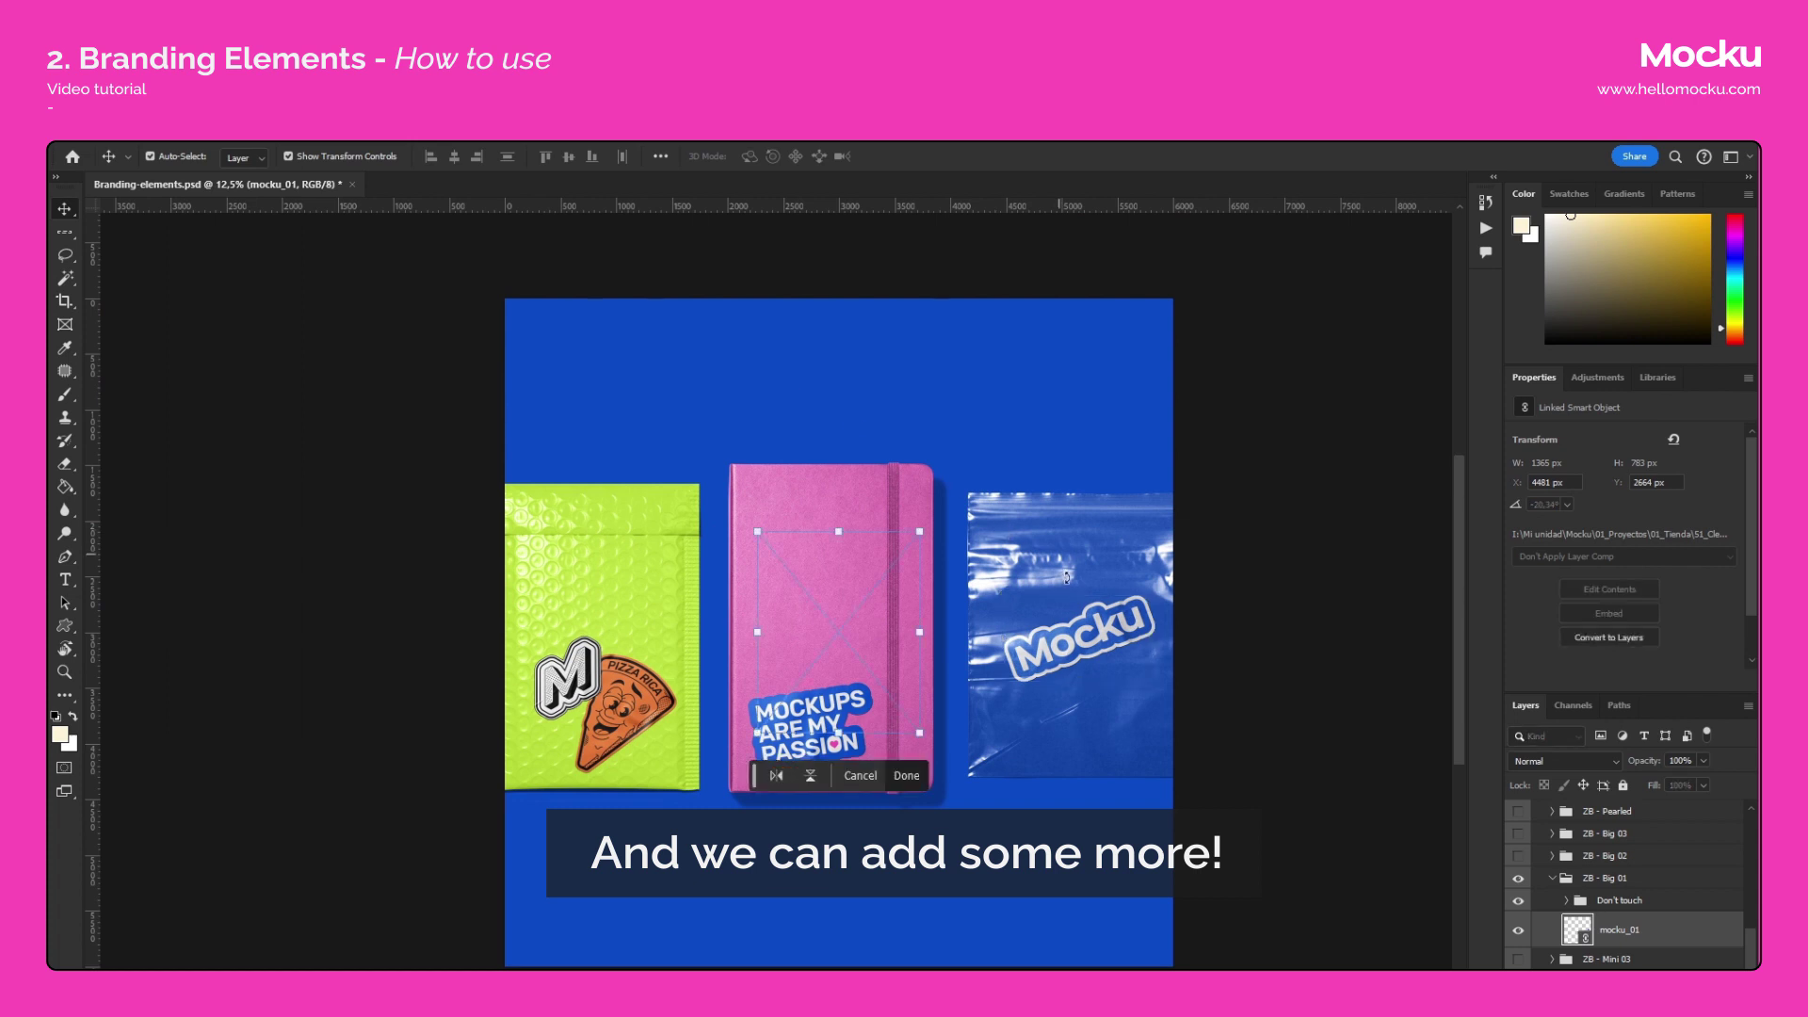
# Scale the love-smart-objects_01 sticker to 64.30%, rotate it 16.68°, and position it on the bag below the Mocku sticker.
pyautogui.moveTo(903, 540); pyautogui.dragTo(1076, 648)
pyautogui.moveTo(1082, 641); pyautogui.dragTo(1095, 663)
pyautogui.moveTo(1037, 700); pyautogui.dragTo(1117, 687)
pyautogui.moveTo(1082, 622)
pyautogui.mouseDown()
pyautogui.moveTo(1077, 609)
pyautogui.moveTo(1118, 650)
pyautogui.moveTo(1115, 630)
pyautogui.moveTo(1142, 638)
pyautogui.moveTo(1053, 611)
pyautogui.mouseUp()
pyautogui.press('Return')
# Shift the Mocku sticker slightly upward, put its layer above love-smart-objects_01, and collapse the Don't touch folder.
pyautogui.click(1156, 594)
pyautogui.press('Return')
pyautogui.moveTo(1618, 962); pyautogui.dragTo(1614, 916)
pyautogui.click(1106, 676)
pyautogui.click(1116, 694)
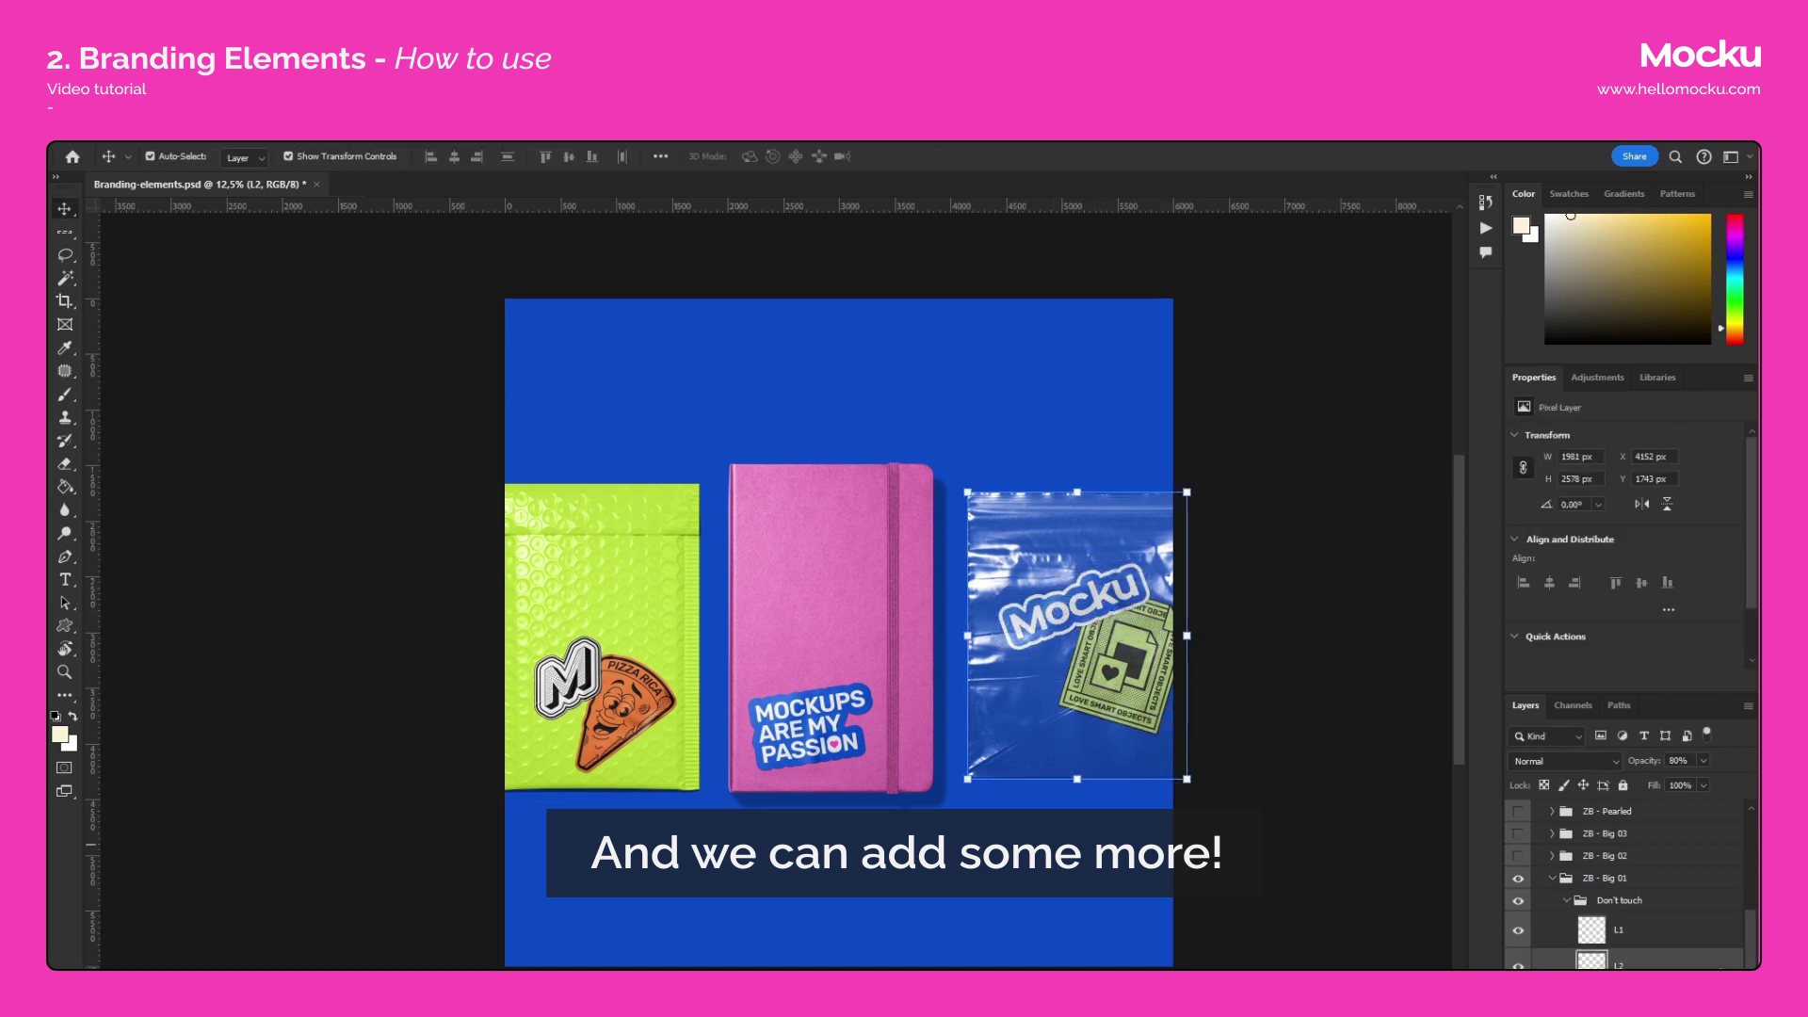
pyautogui.click(1568, 901)
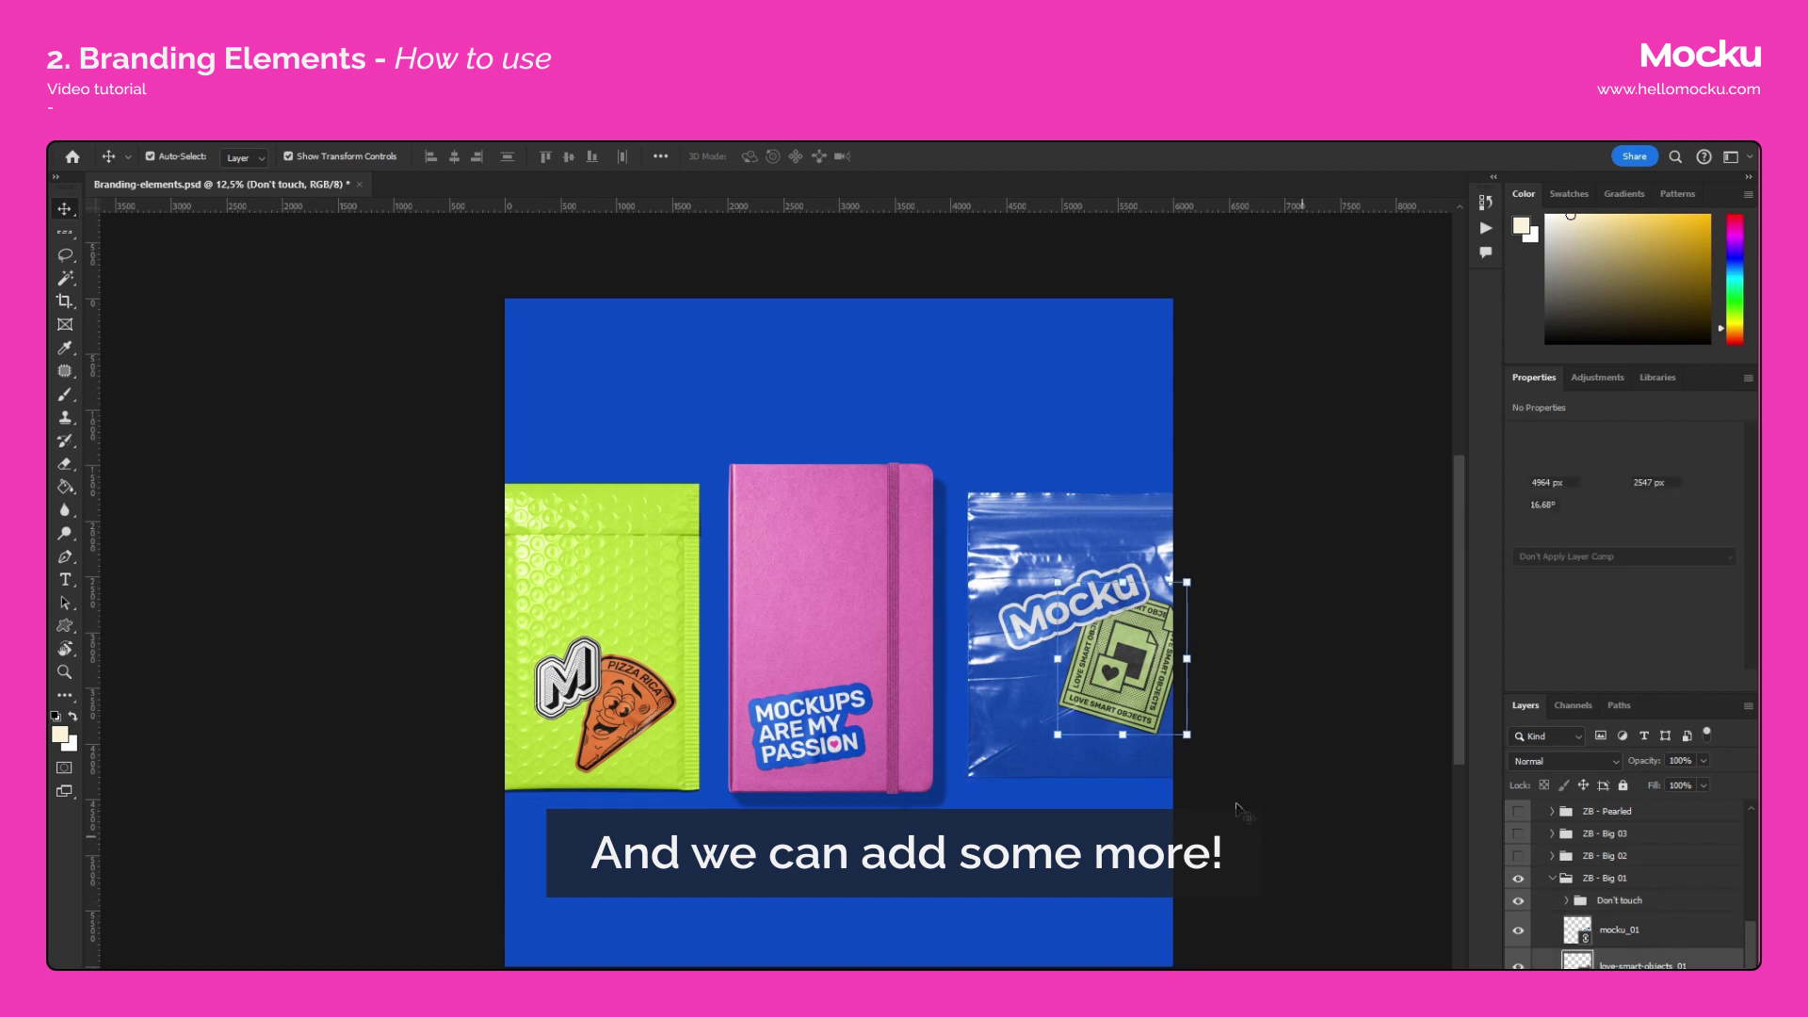
# Move the love-smart-objects_01 sticker down and left inside the zip bag, to about X 5381 px and Y 3392 px.
pyautogui.click(1121, 678)
pyautogui.moveTo(1198, 738); pyautogui.dragTo(1113, 732)
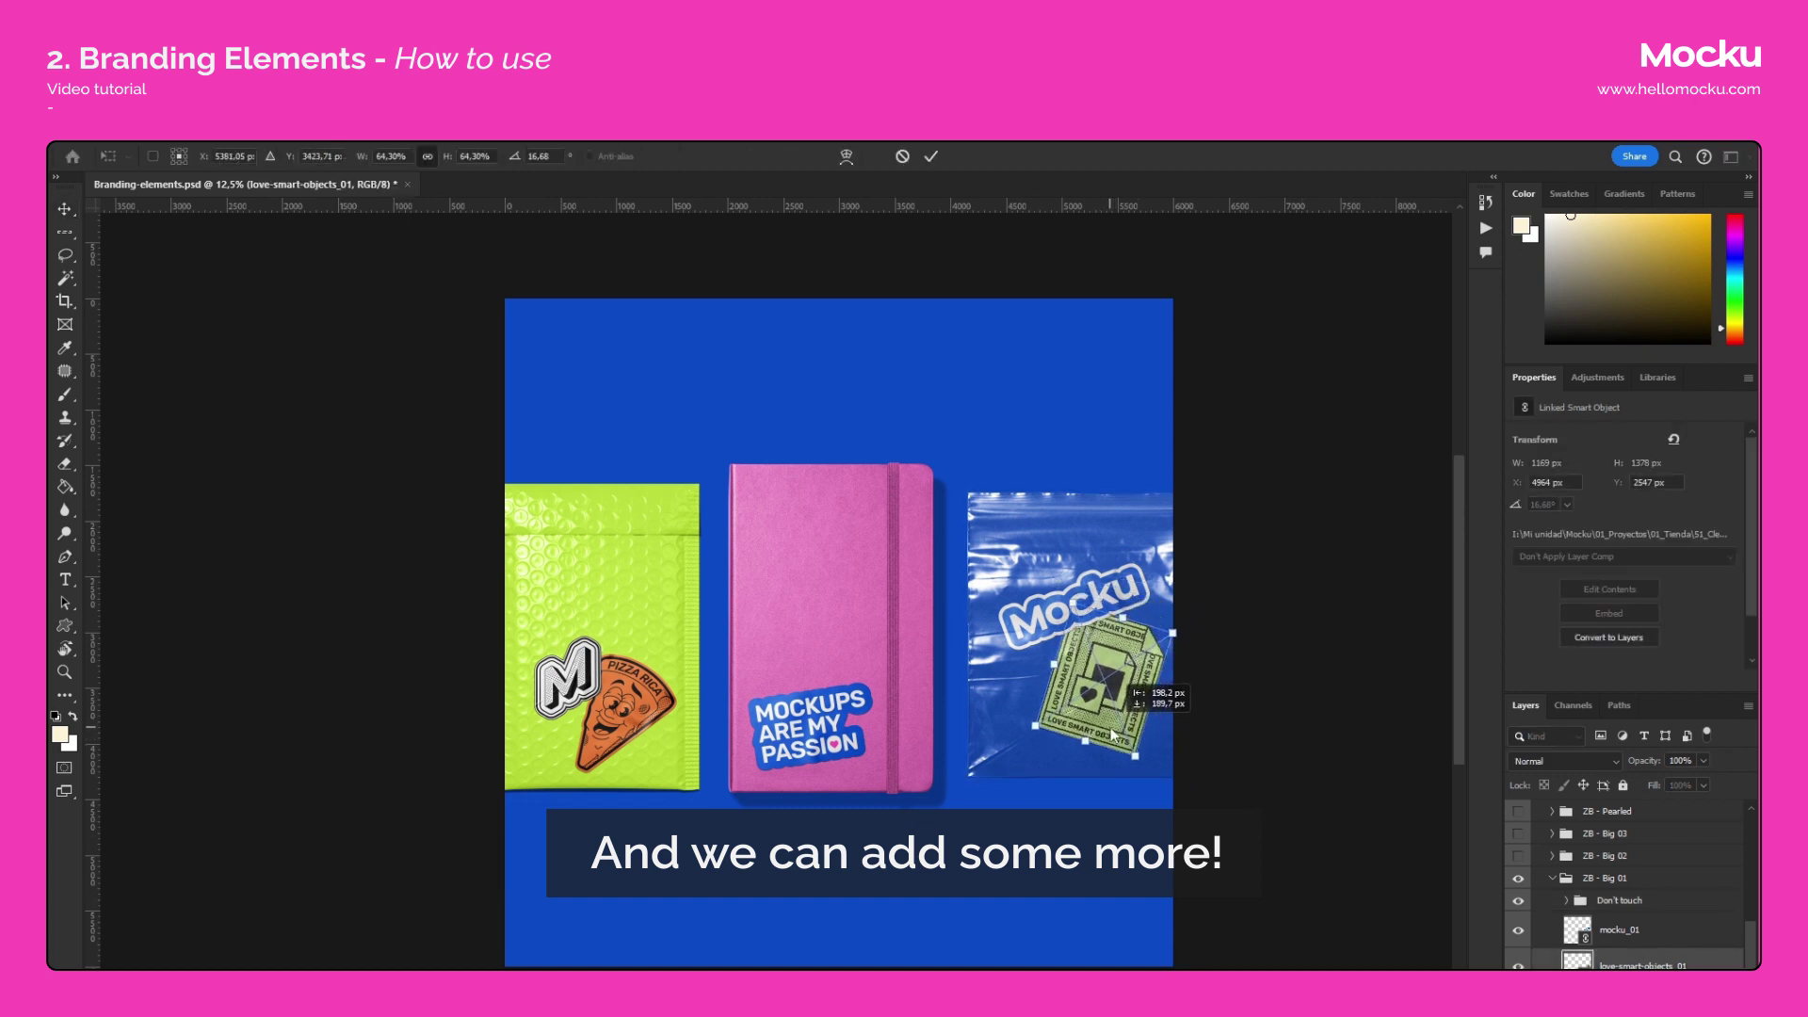
pyautogui.press('Up')
pyautogui.press('Up')
pyautogui.press('Up')
pyautogui.press('Up')
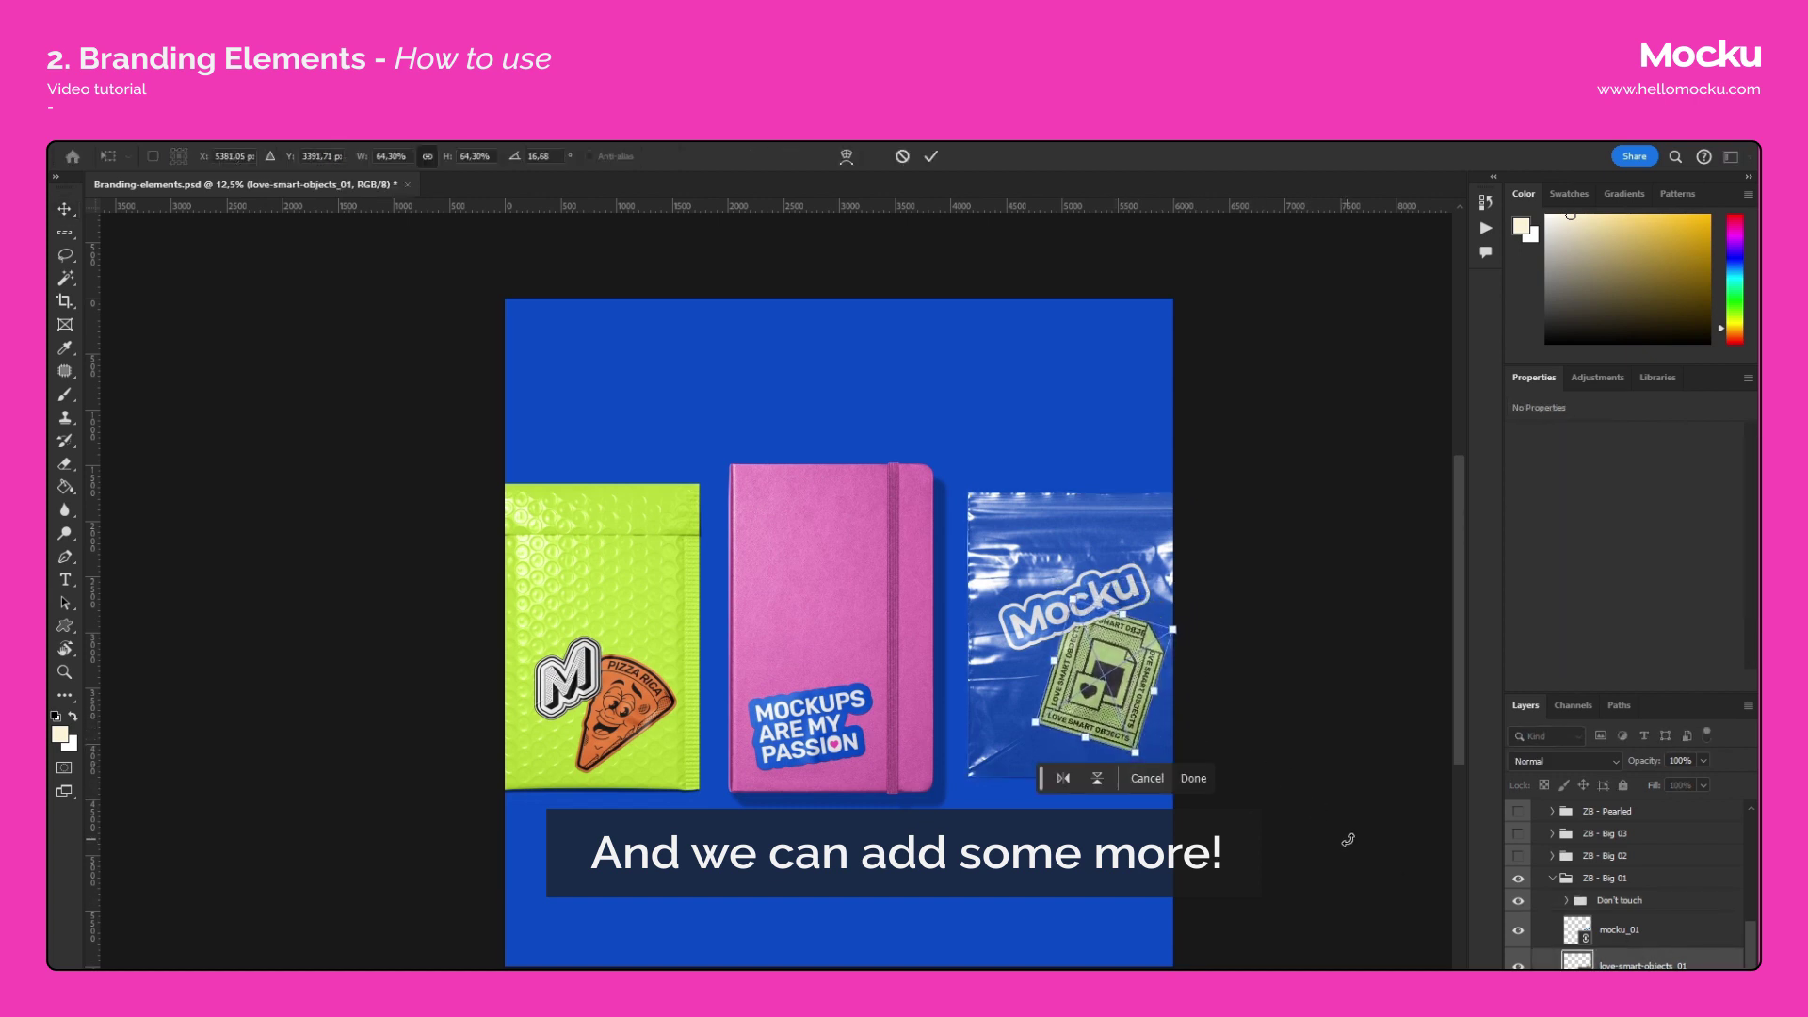
pyautogui.press('Return')
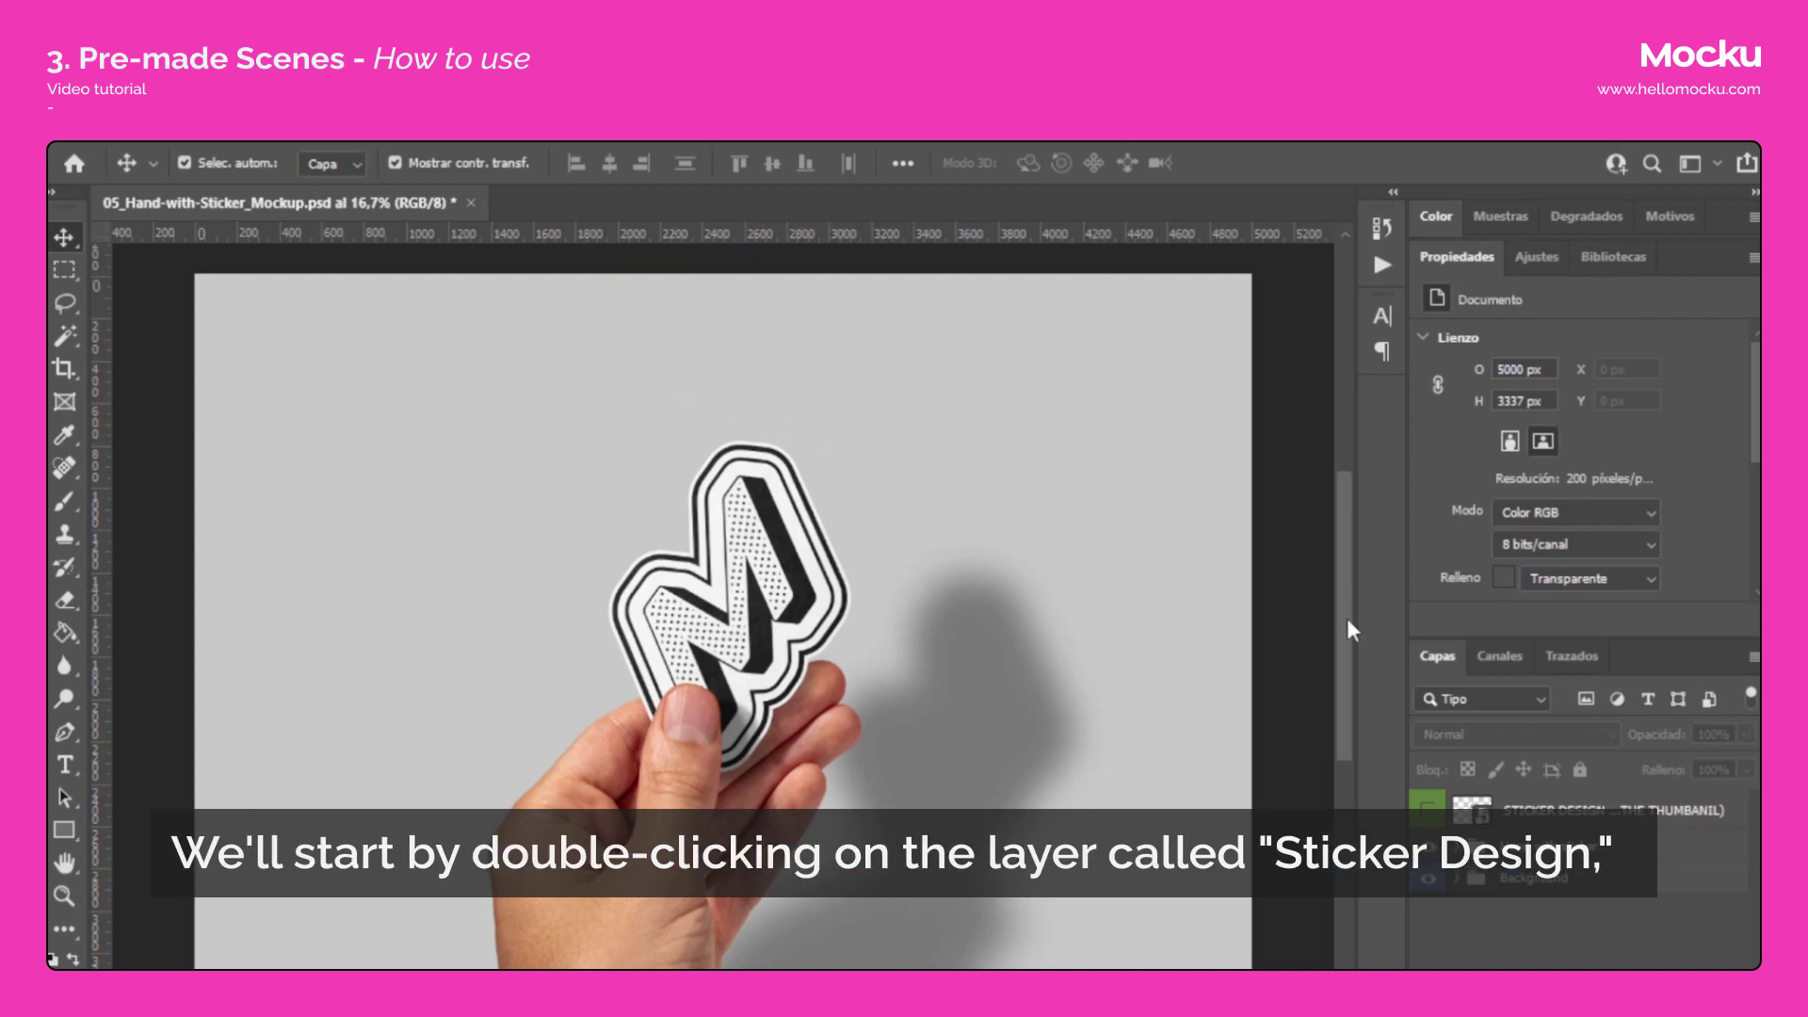
# In the 05_Hand-with-Sticker_Mockup document, open the contents of the STICKER DESIGN smart object and deselect its layer.
pyautogui.click(1556, 835)
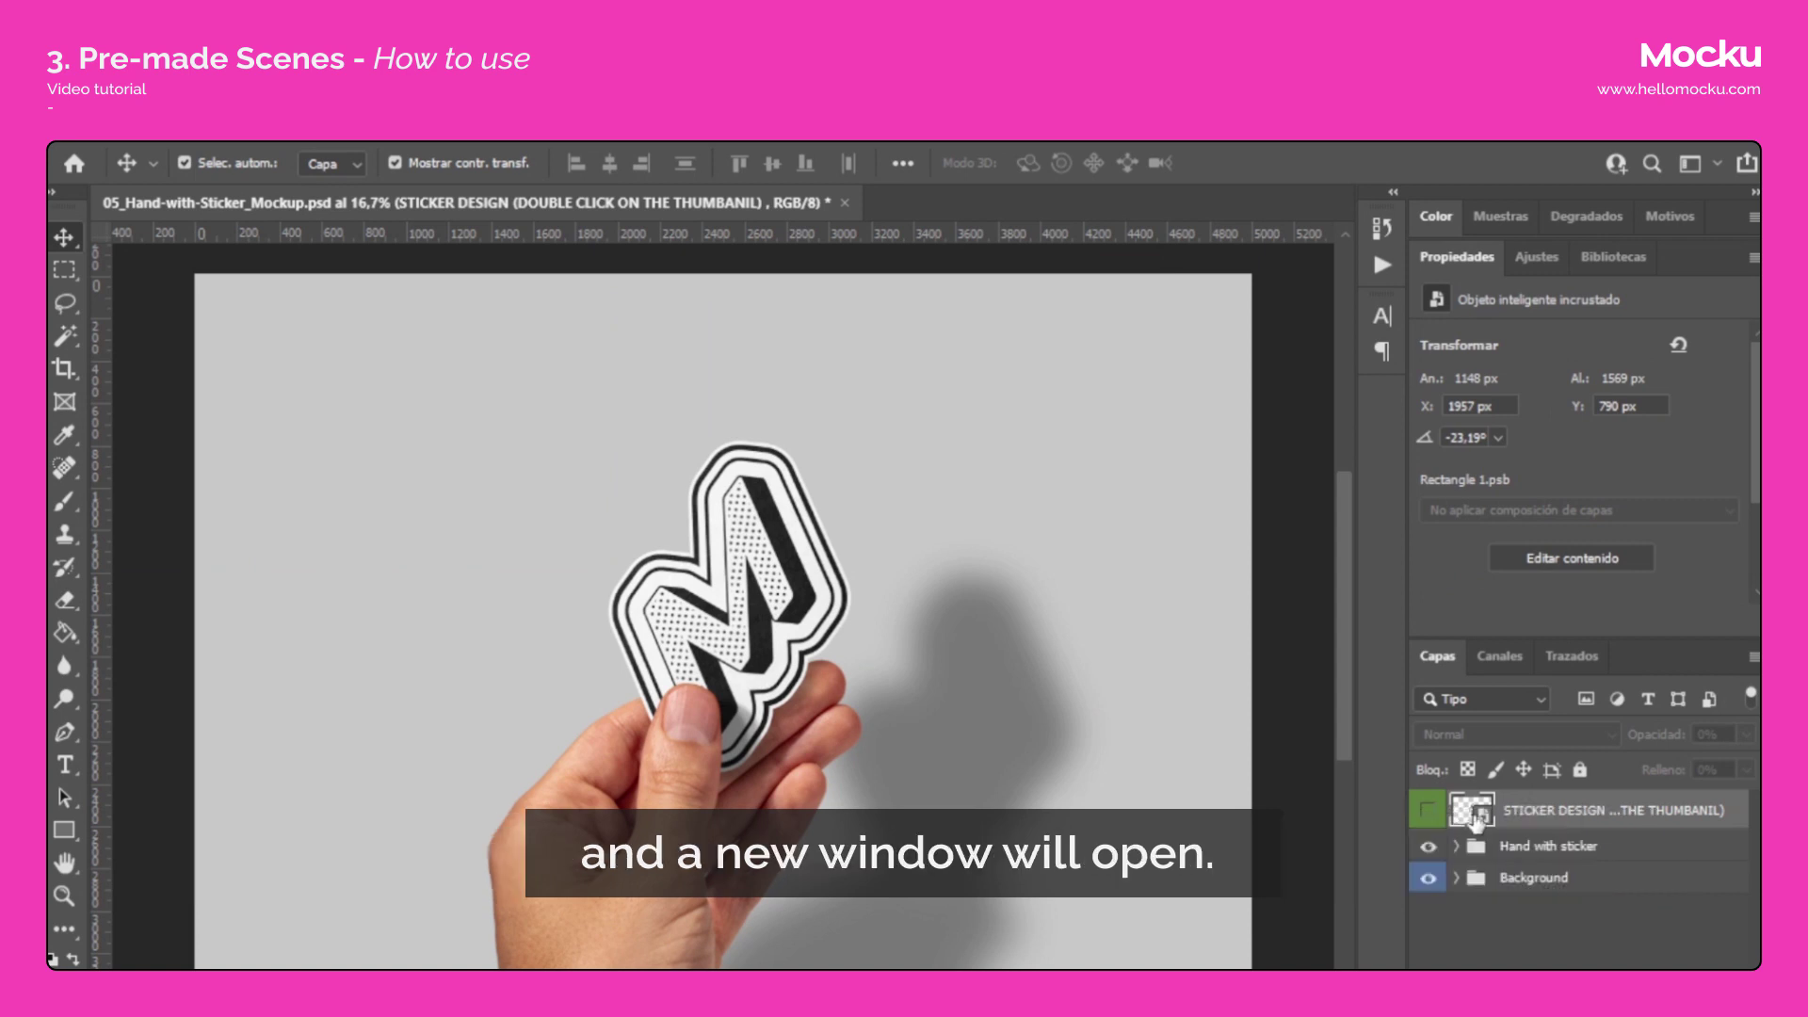
pyautogui.doubleClick(1475, 816)
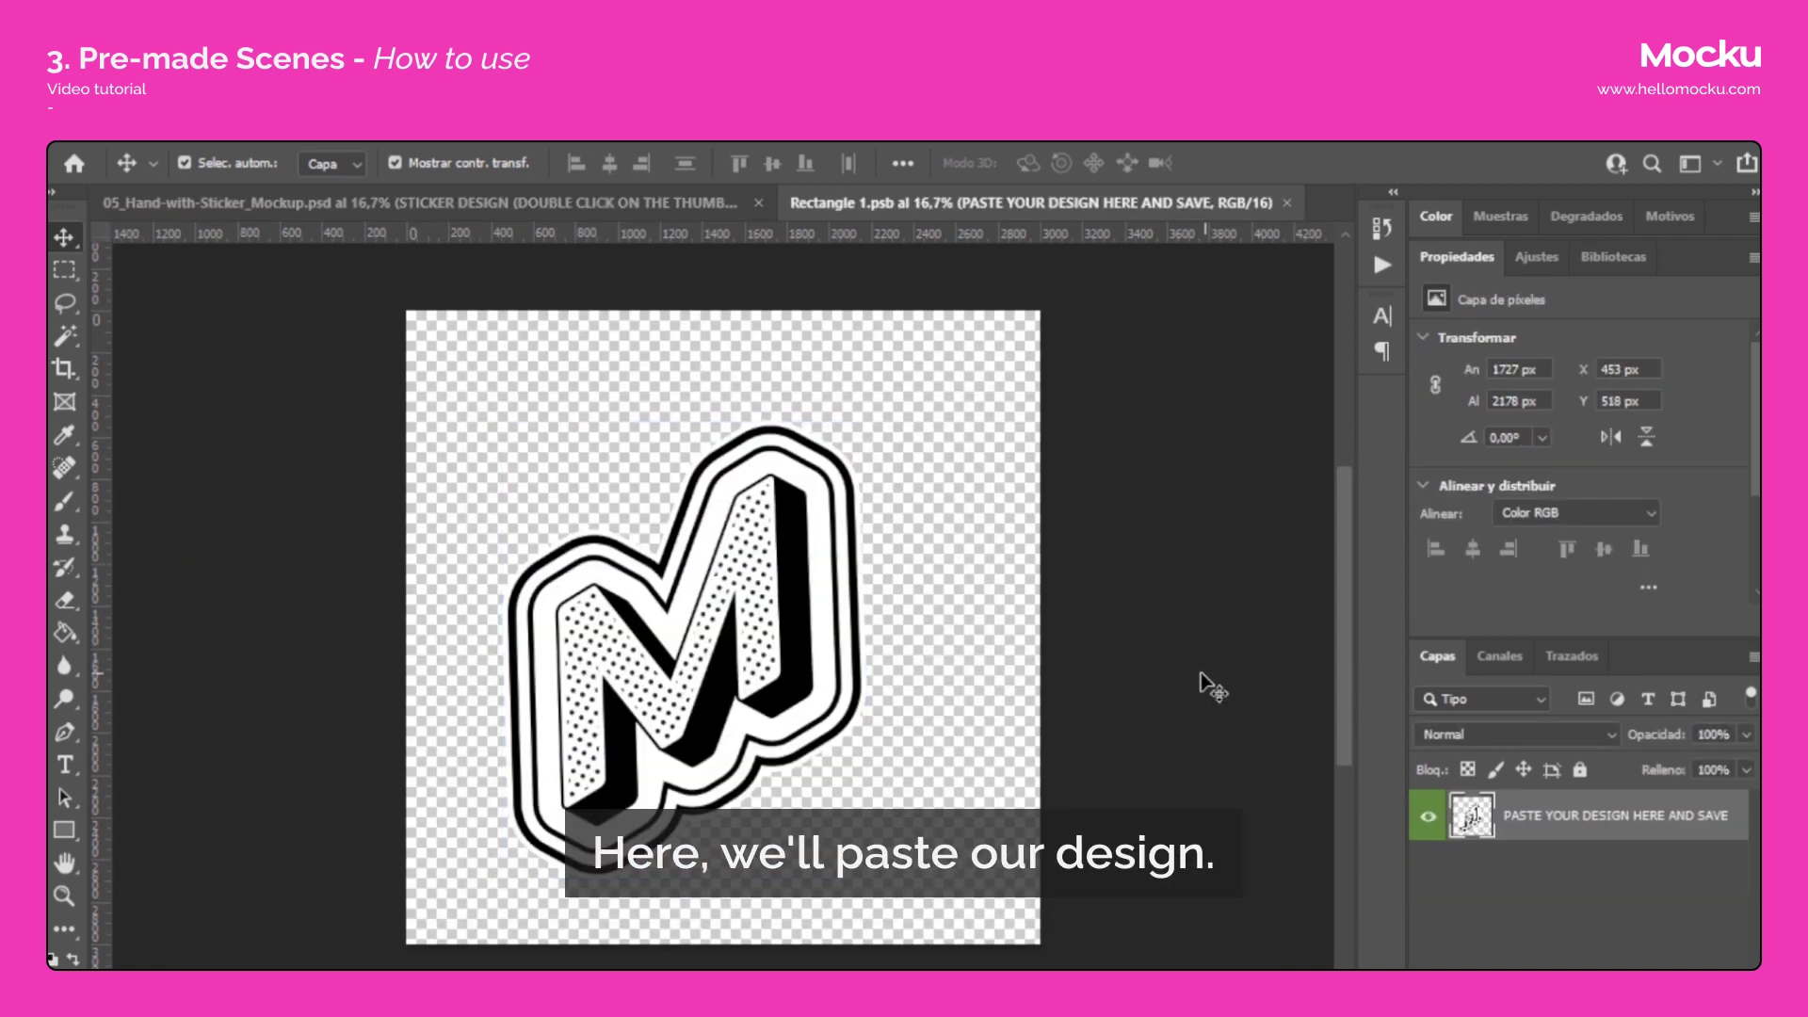
pyautogui.click(1213, 688)
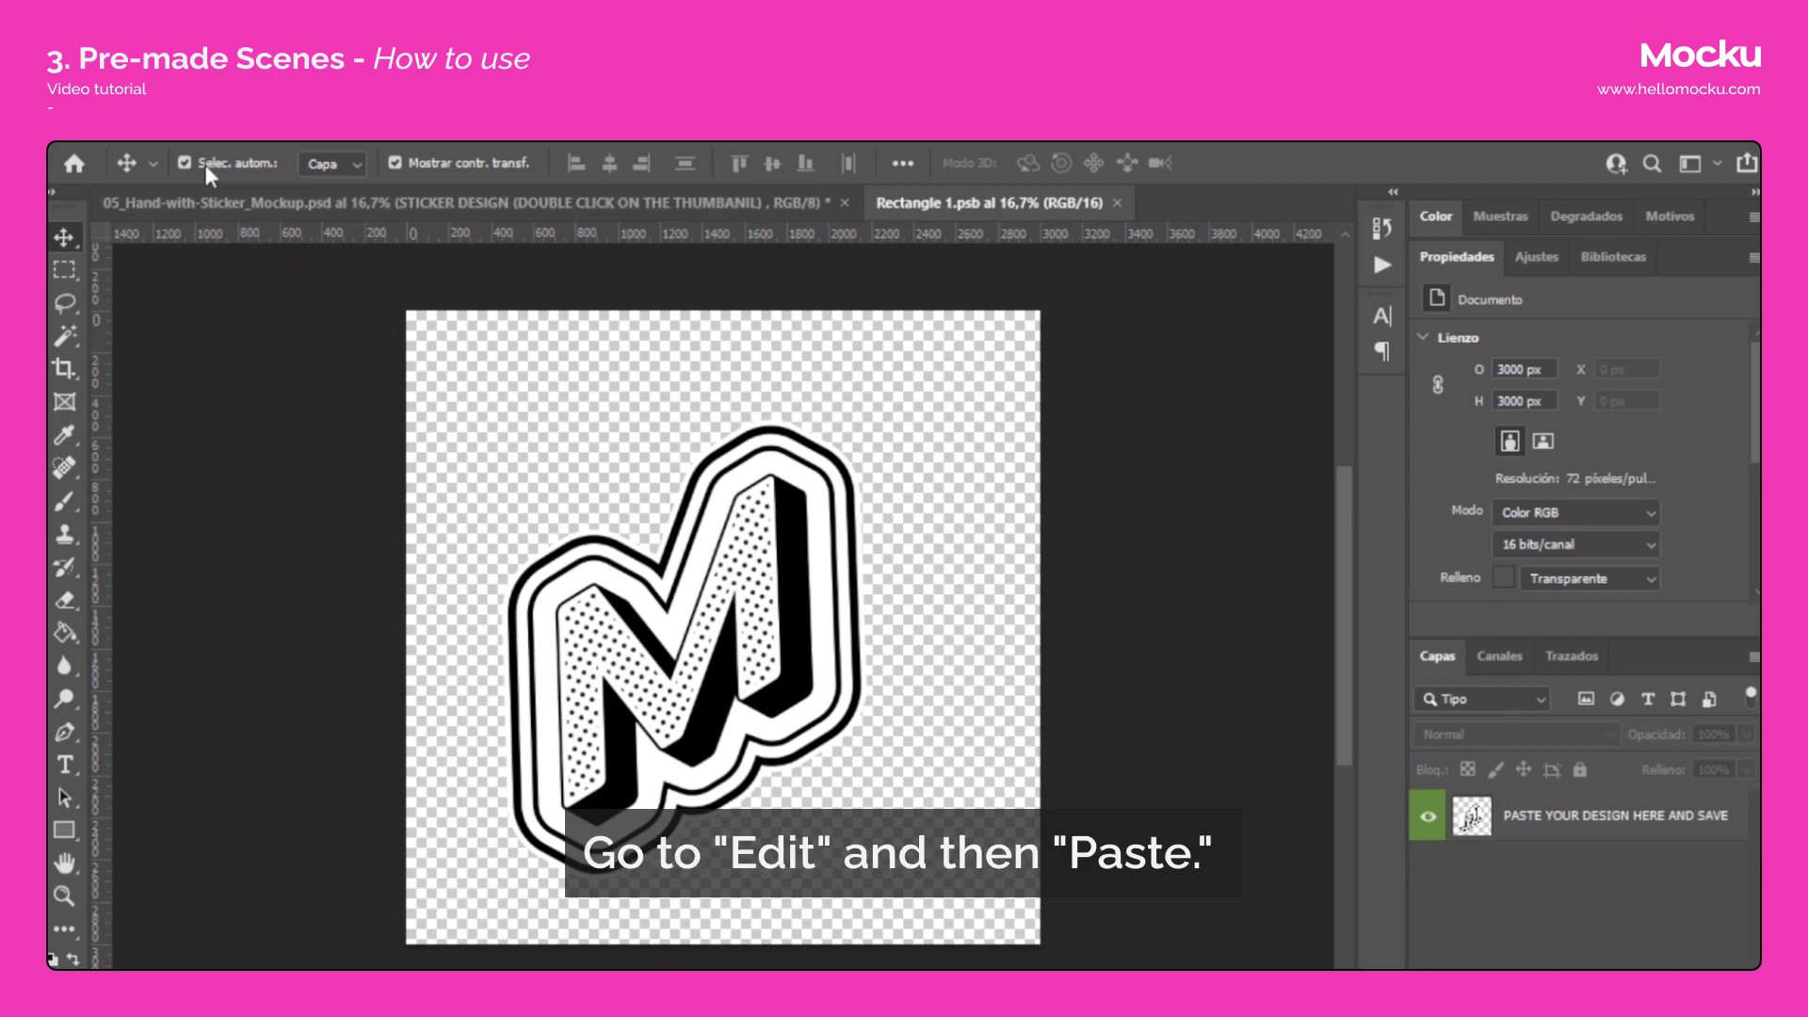
# Paste the copied MOCKUPS ARE MY PASSION design as pixels into the smart object.
pyautogui.click(221, 132)
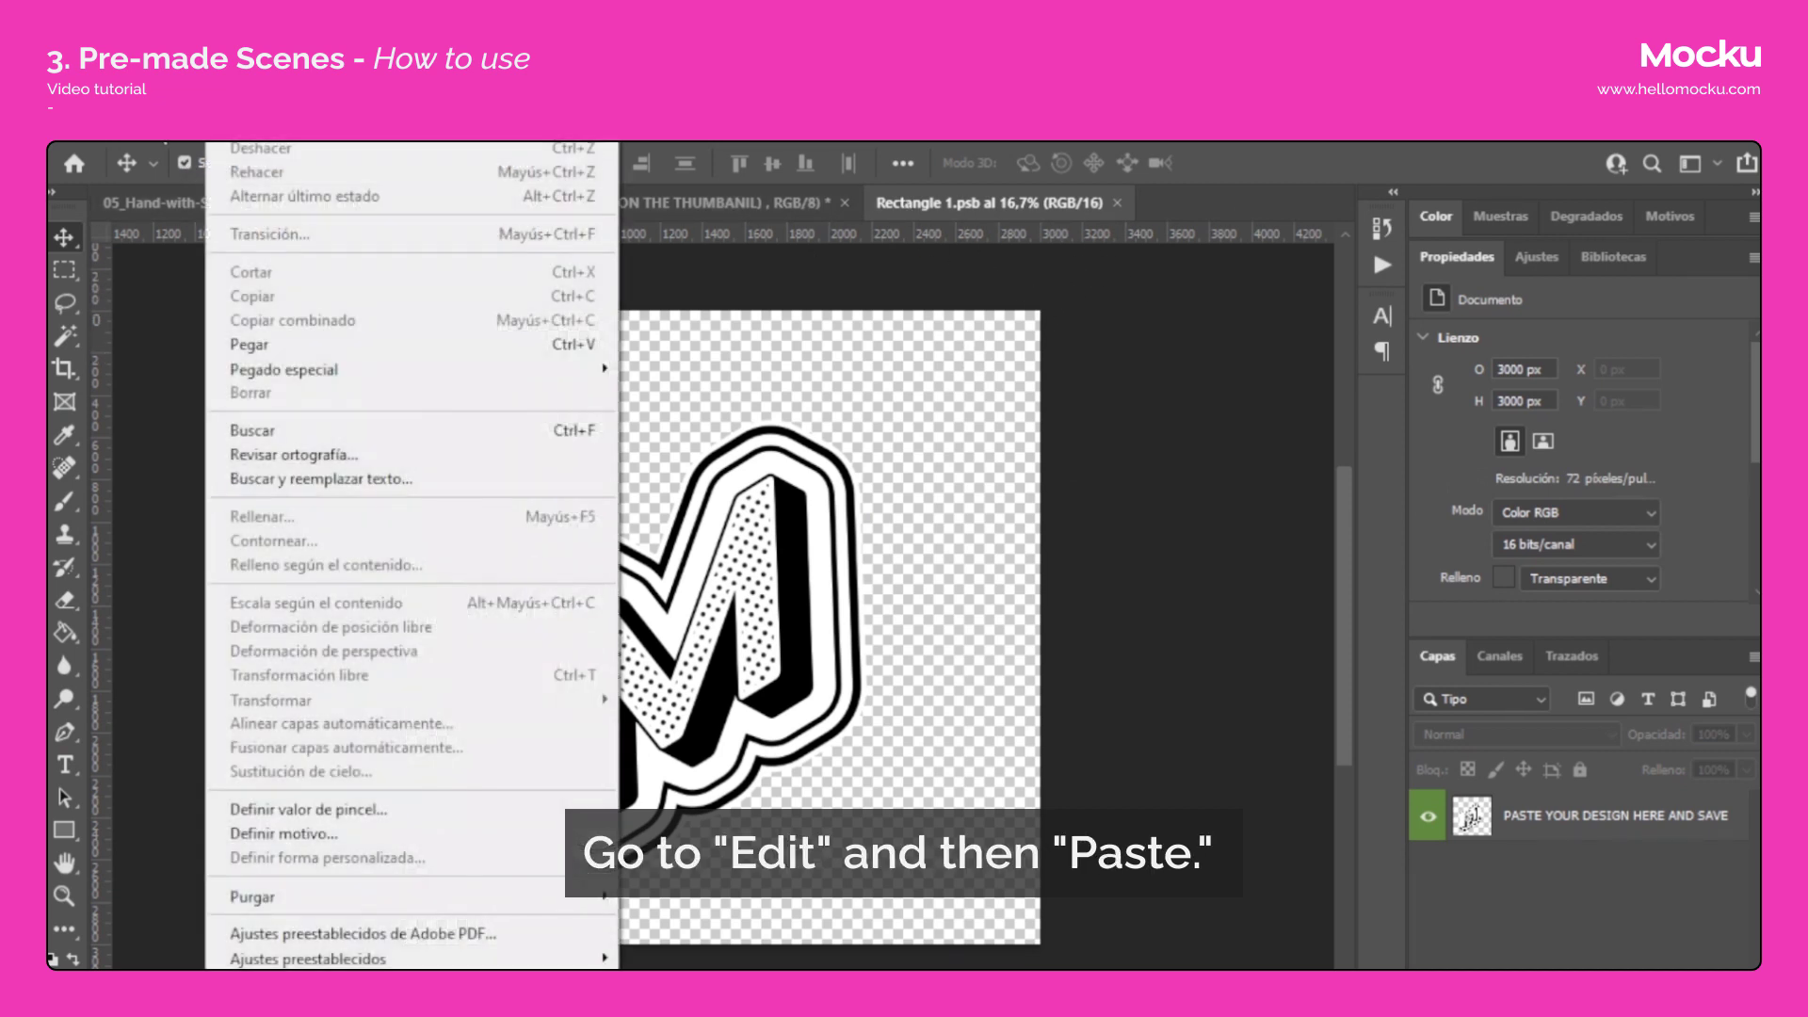
pyautogui.click(295, 344)
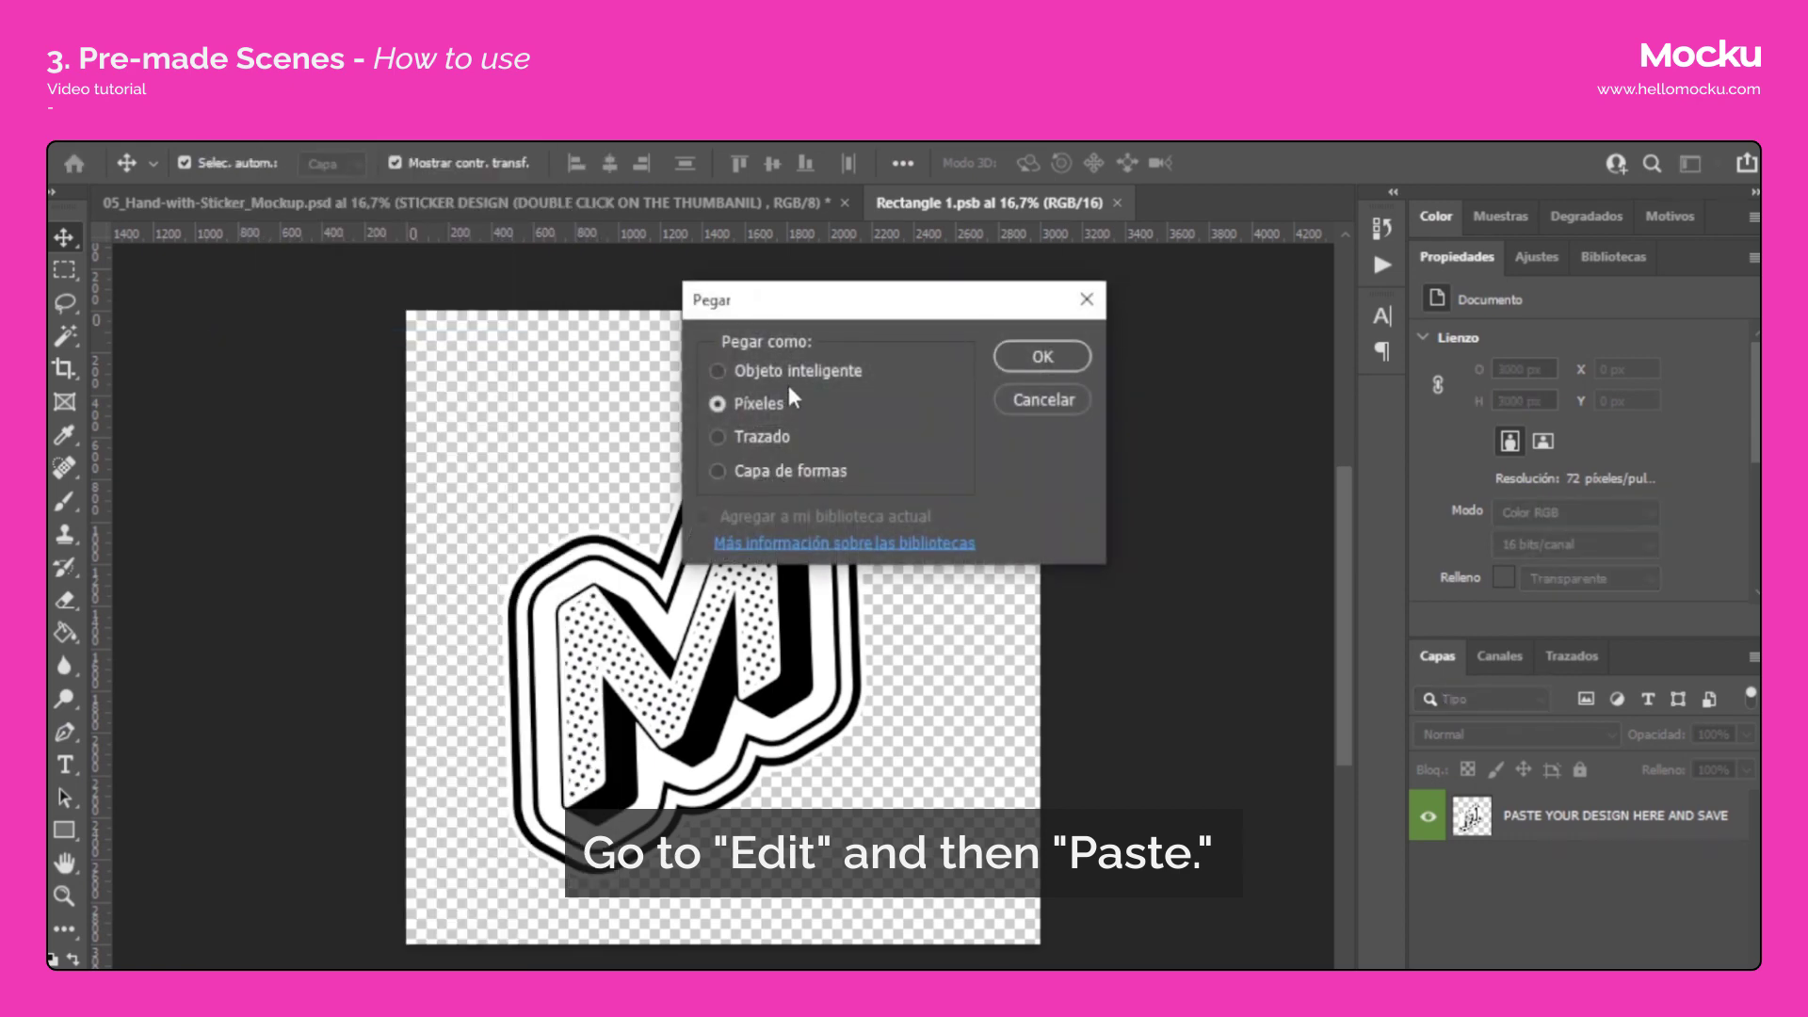
pyautogui.click(1043, 357)
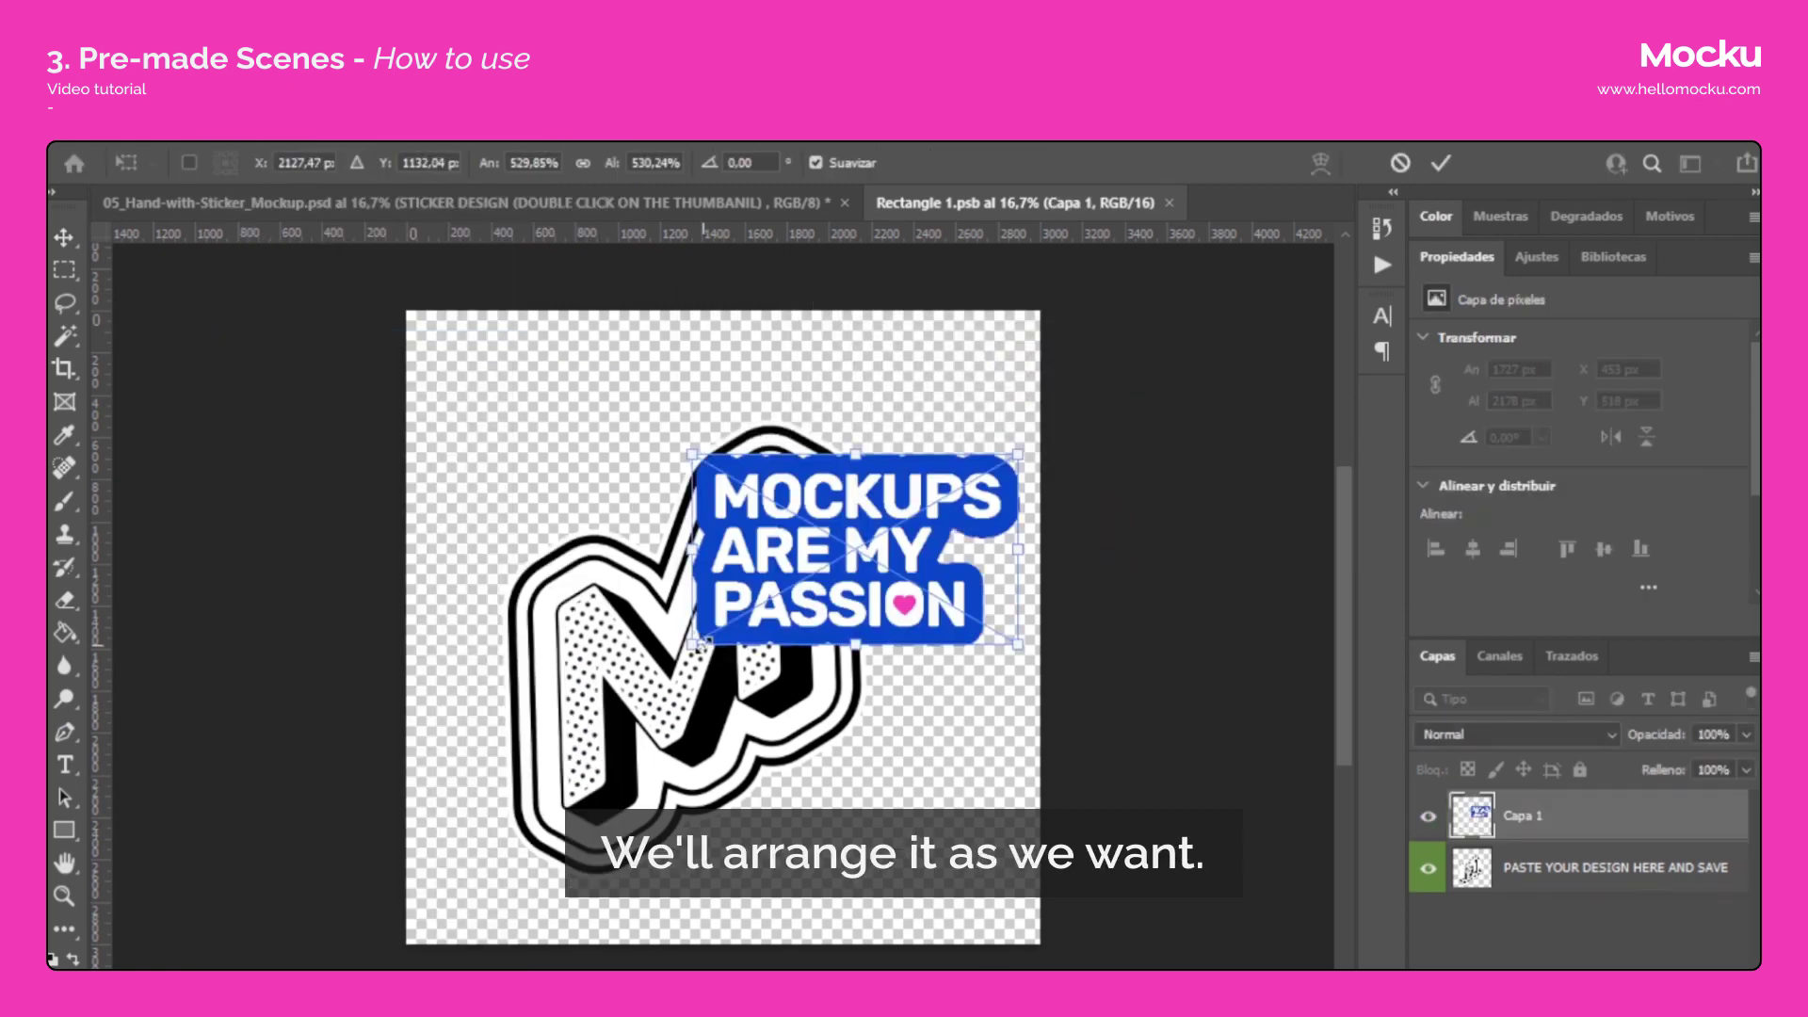
# Enlarge the pasted design to about 876% and center it on the canvas.
pyautogui.moveTo(713, 648); pyautogui.dragTo(514, 777)
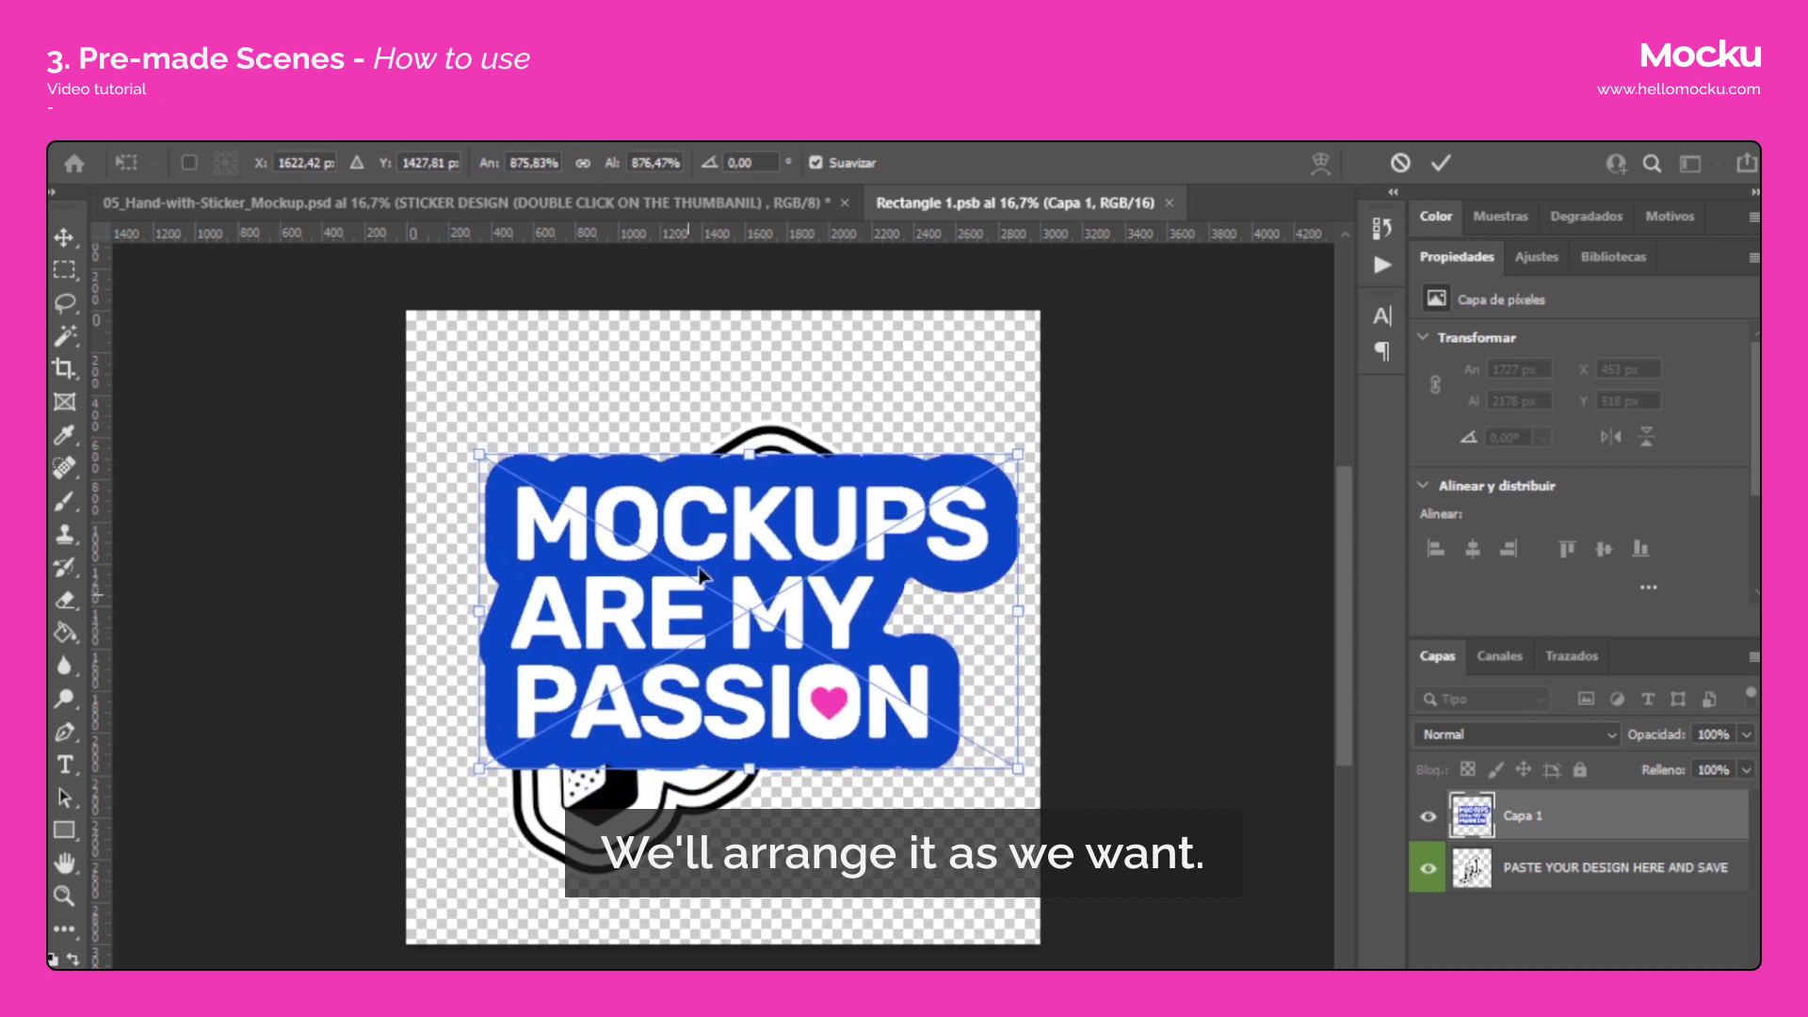
pyautogui.moveTo(714, 586); pyautogui.dragTo(690, 595)
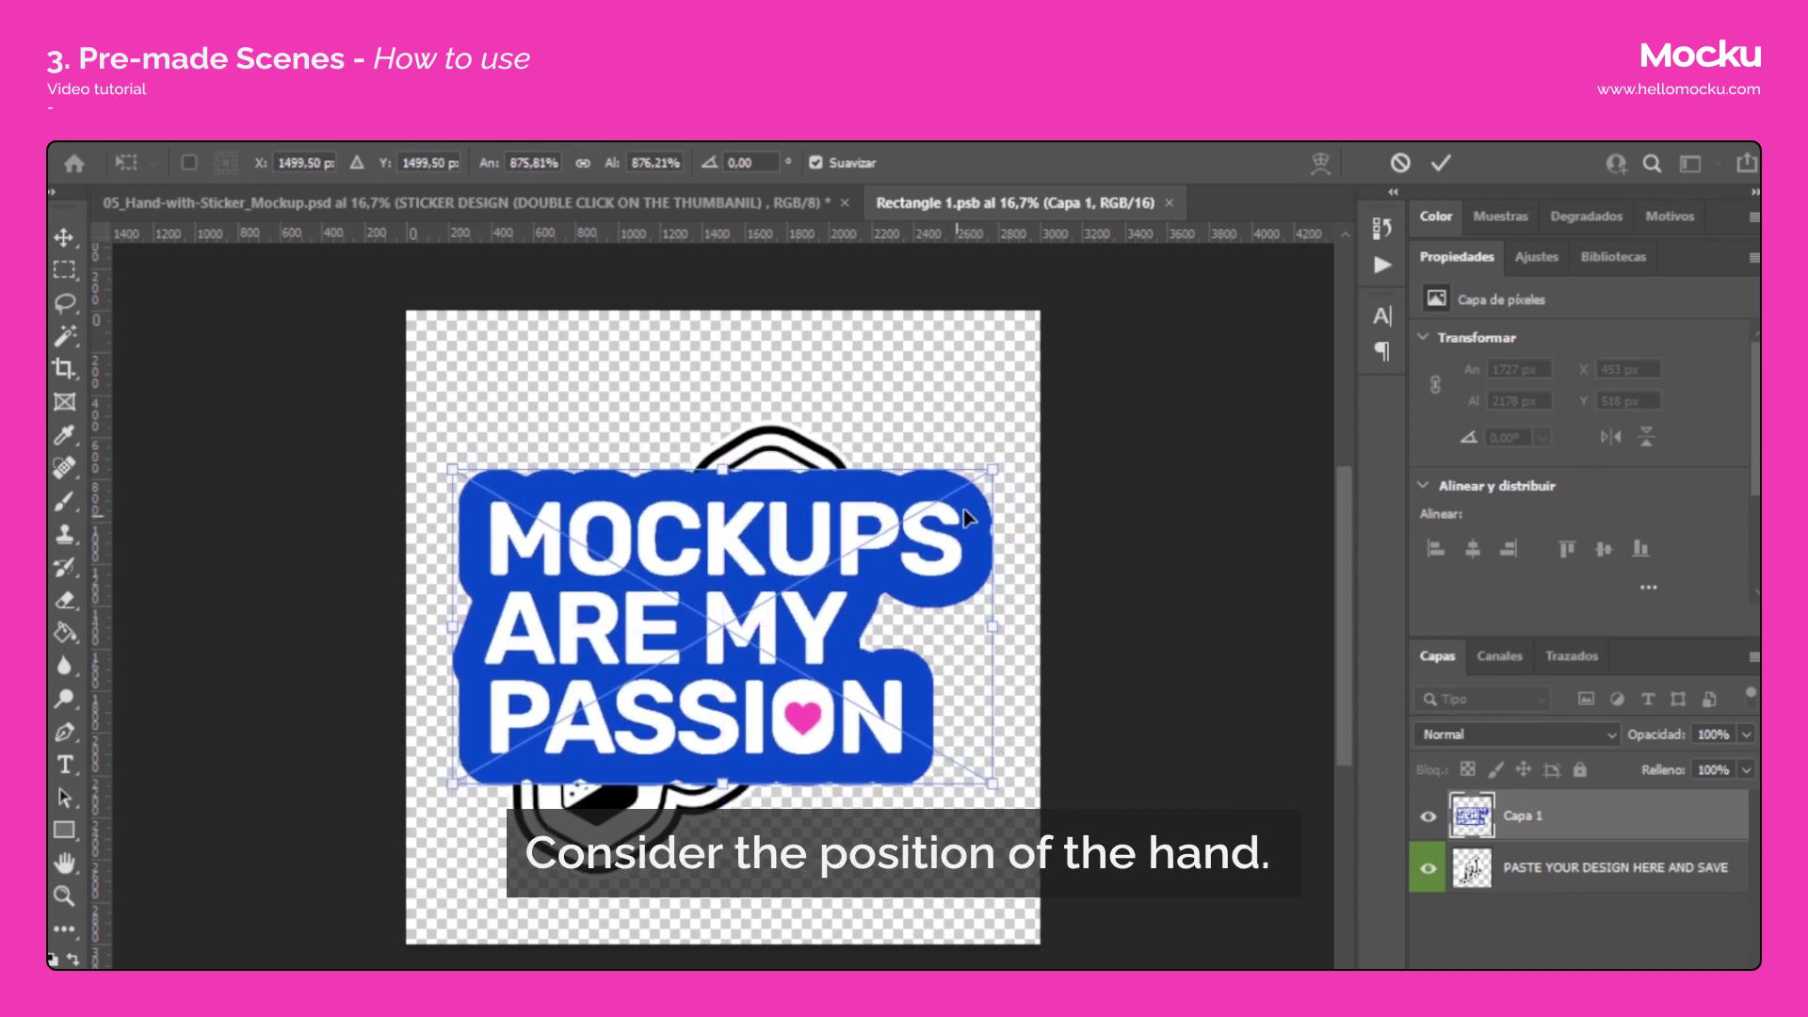